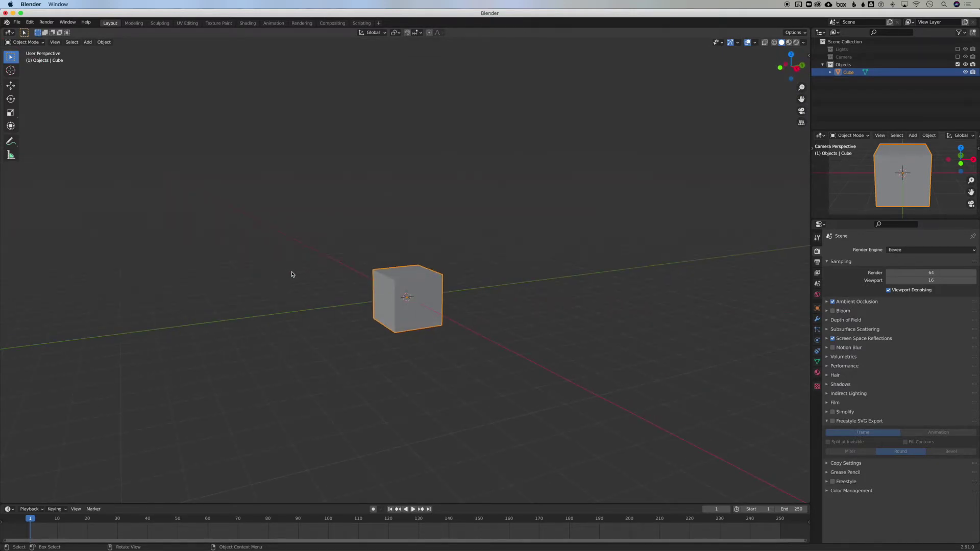
# Enable snapping and move the cube's entire mesh straight up in Edit Mode until its base sits at the origin, then return to Object Mode
pyautogui.moveTo(292, 274); pyautogui.dragTo(291, 274, button='middle')
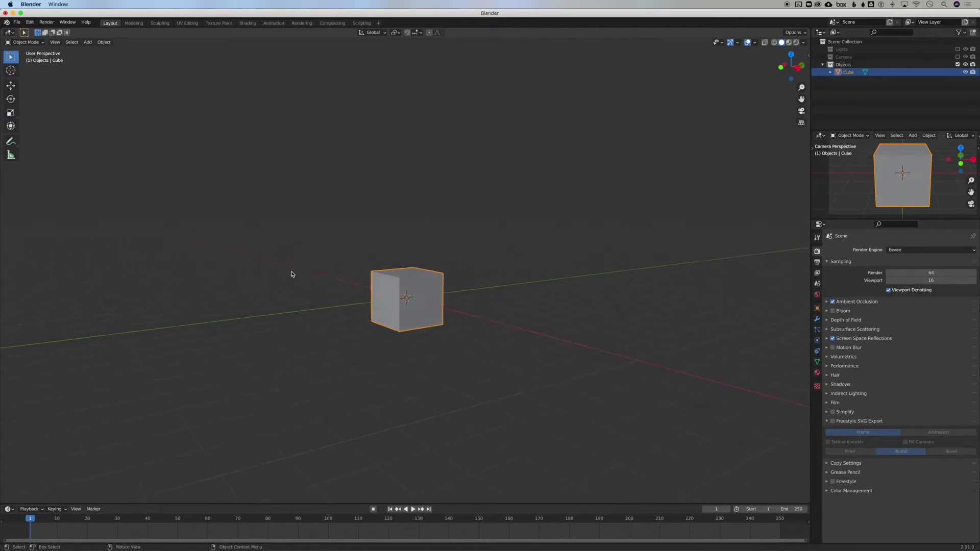
pyautogui.press('Tab')
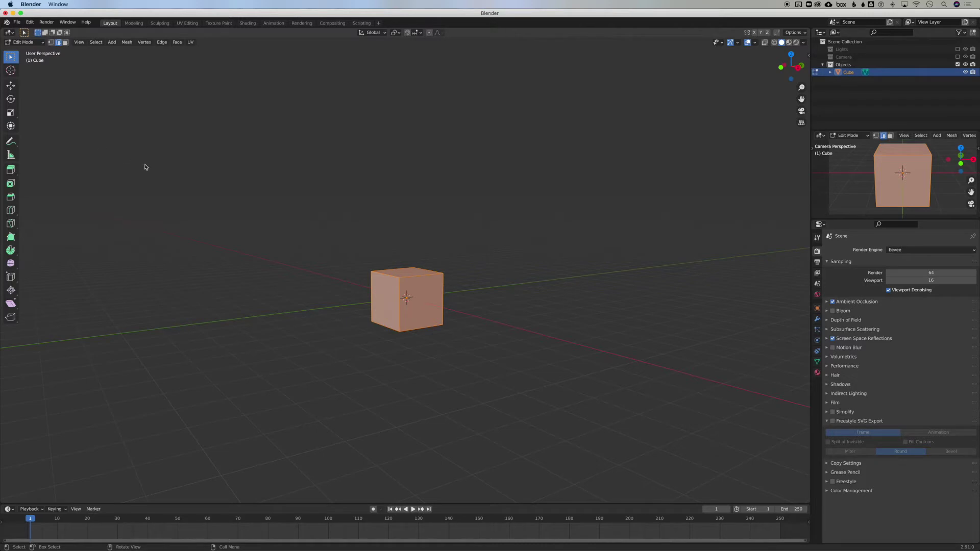
pyautogui.click(227, 182)
pyautogui.press('a')
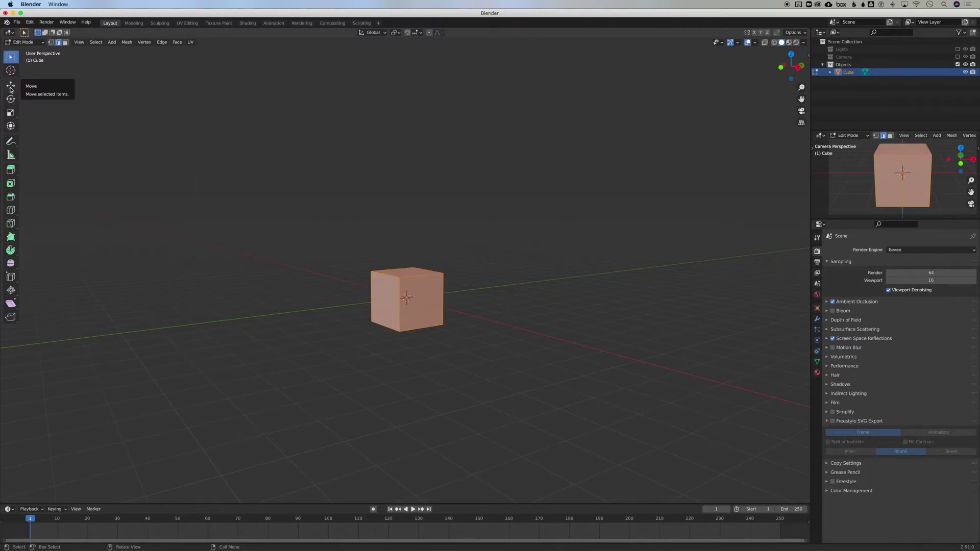
pyautogui.click(407, 32)
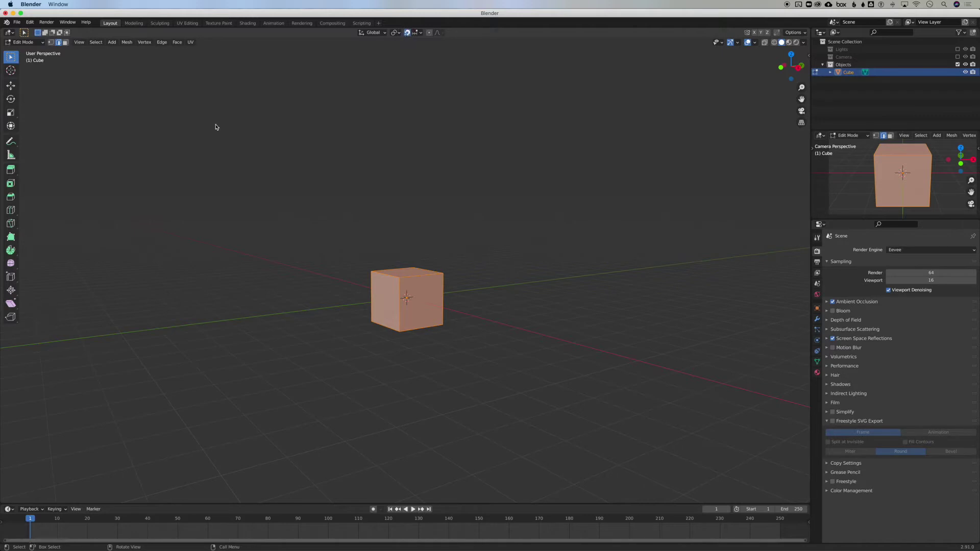
pyautogui.click(13, 89)
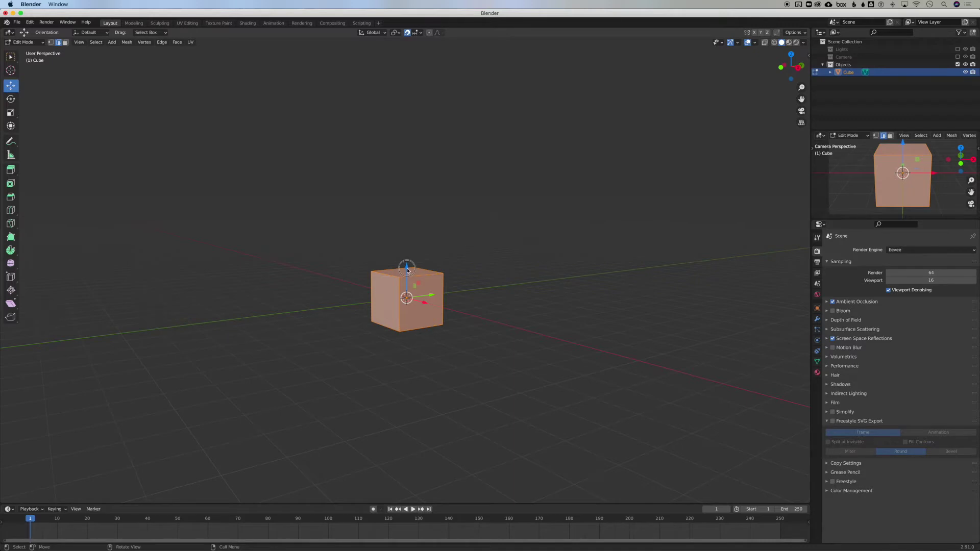
pyautogui.moveTo(408, 271); pyautogui.dragTo(408, 242)
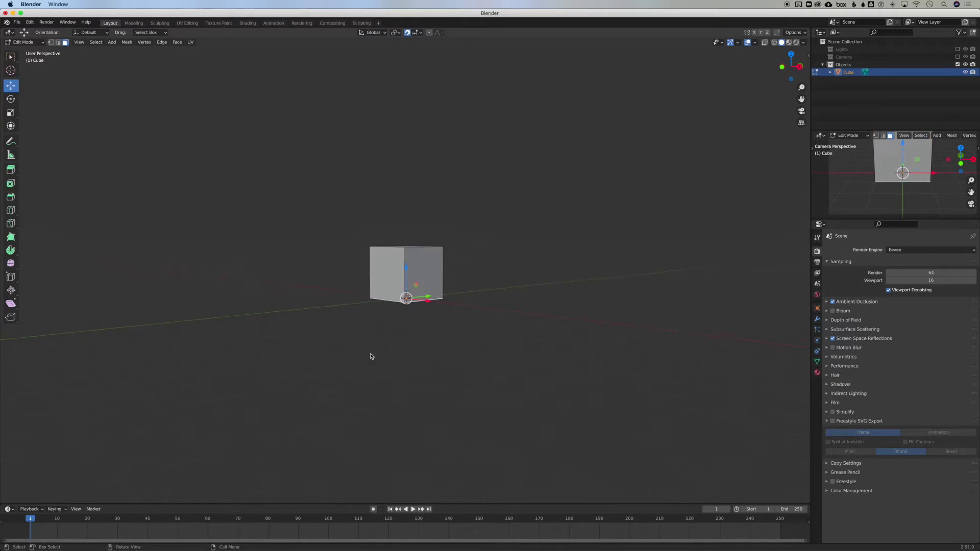
pyautogui.click(317, 289)
pyautogui.hscroll(-5, 317, 290)
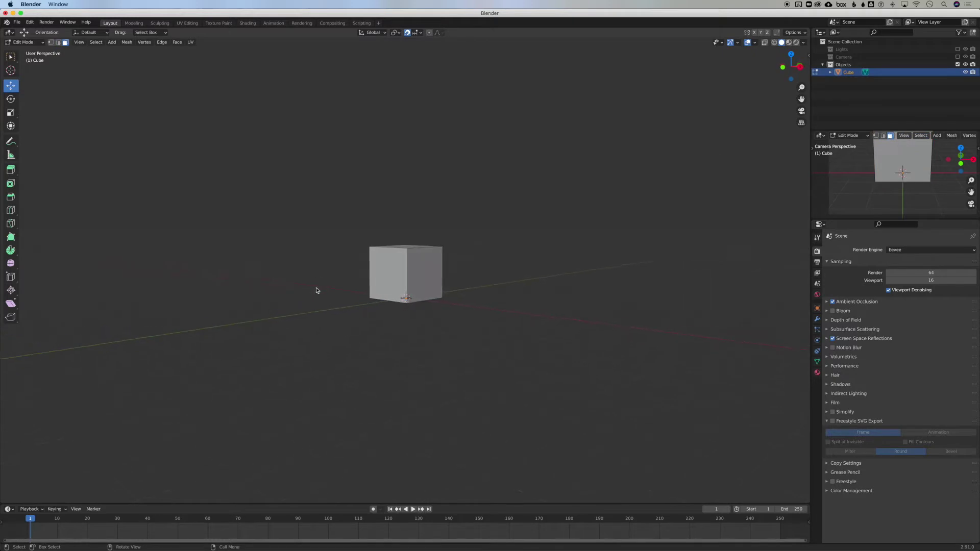
pyautogui.scroll(1, 317, 289)
pyautogui.hscroll(-10, 397, 284)
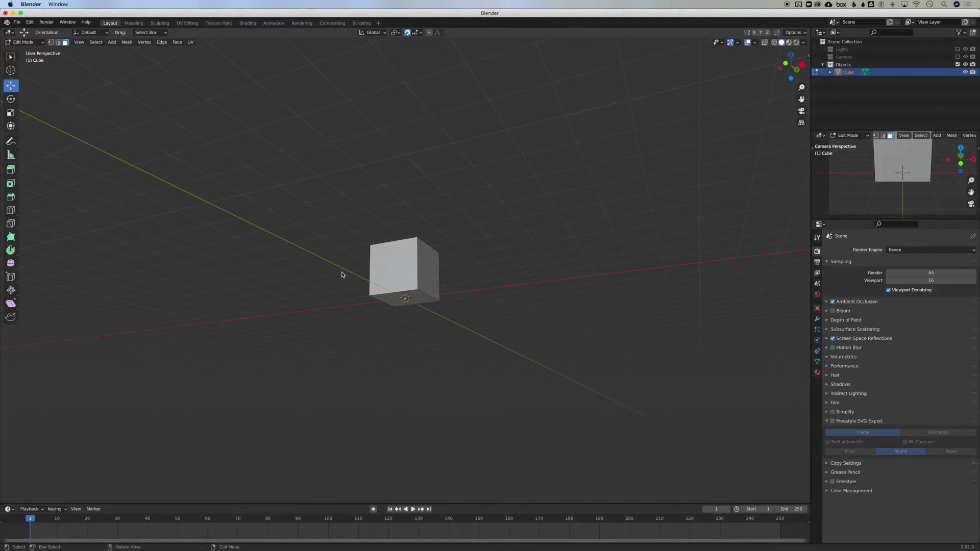
pyautogui.press('Tab')
pyautogui.hscroll(-10, 309, 251)
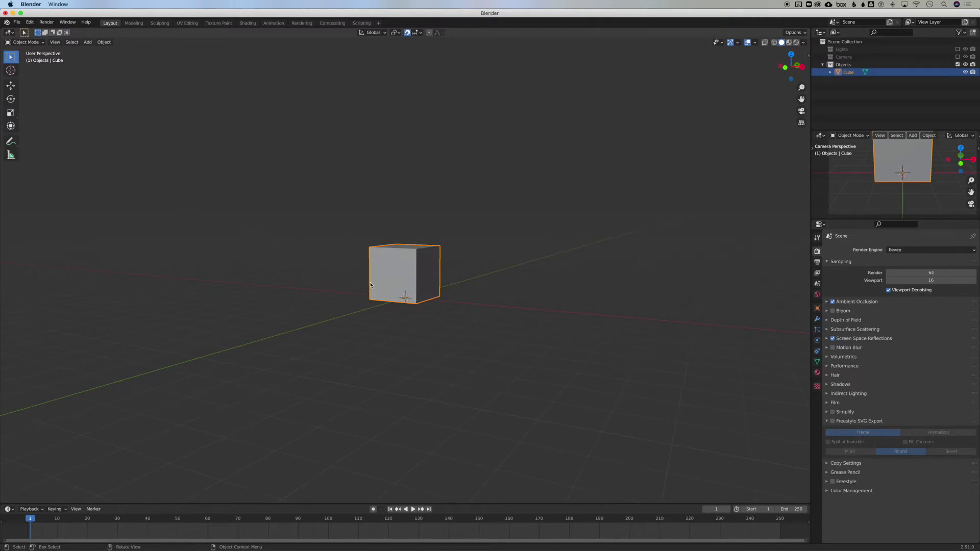
pyautogui.press('Tab')
pyautogui.press('Tab')
pyautogui.press('g')
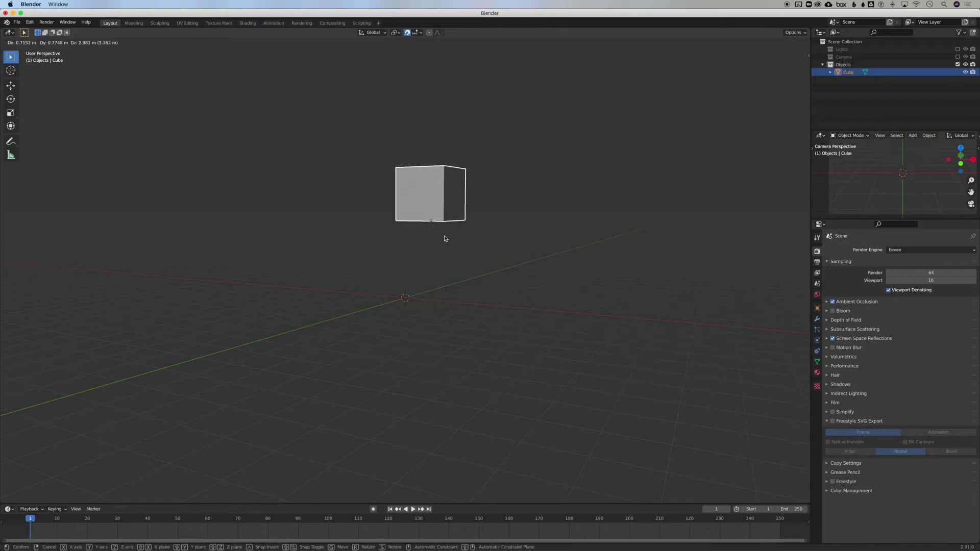
pyautogui.press('Escape')
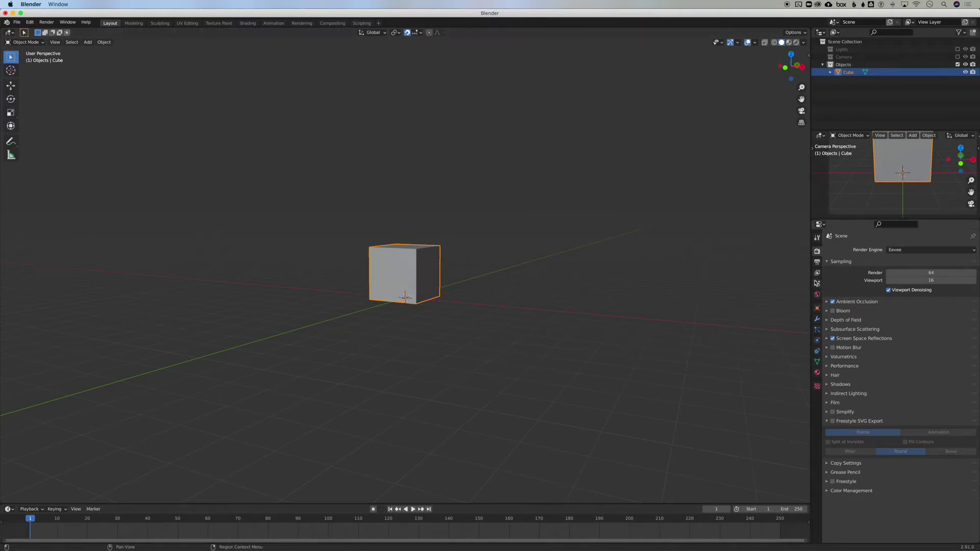
# Set the scene's unit system to Imperial
pyautogui.click(817, 284)
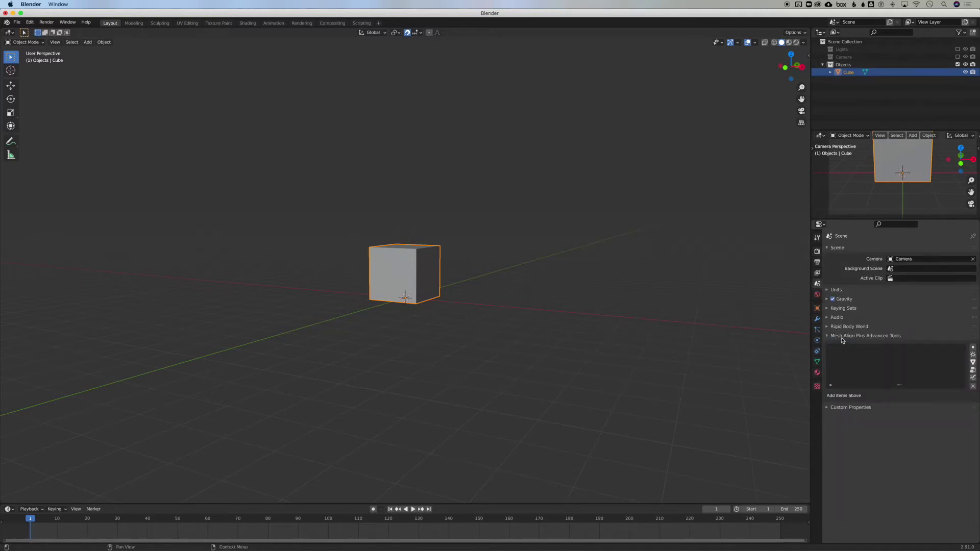
pyautogui.click(832, 290)
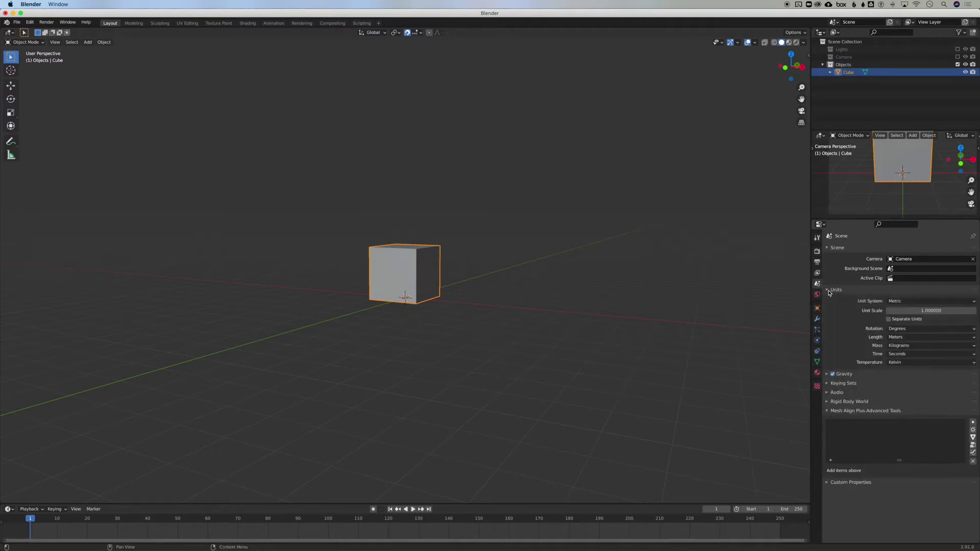
pyautogui.click(905, 301)
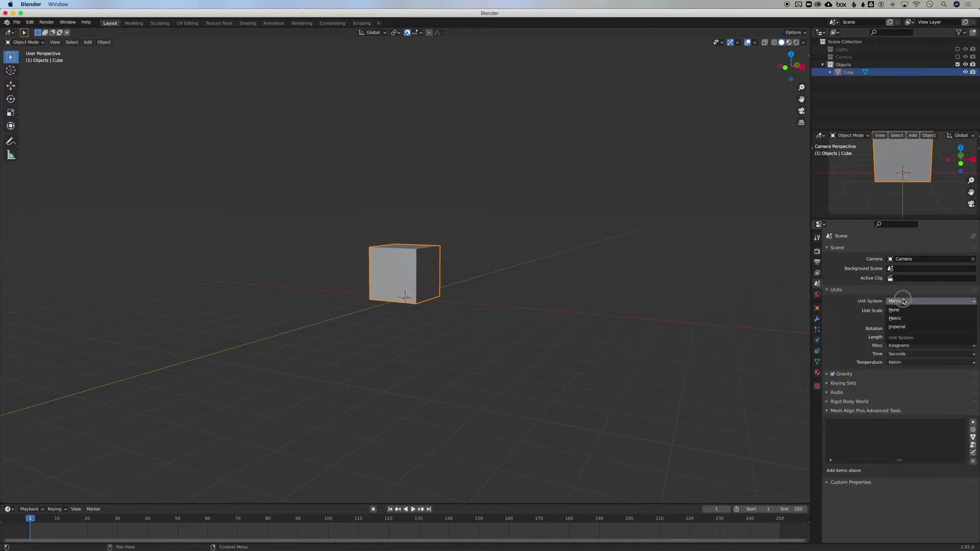
pyautogui.click(906, 331)
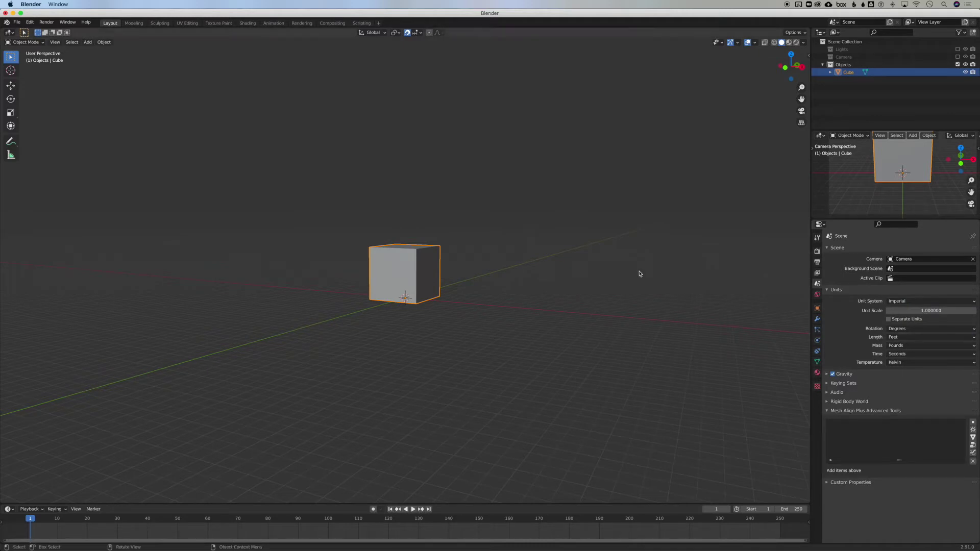
# Show the cube's transform values, including its dimensions, in the 3D viewport
pyautogui.scroll(5, 625, 256)
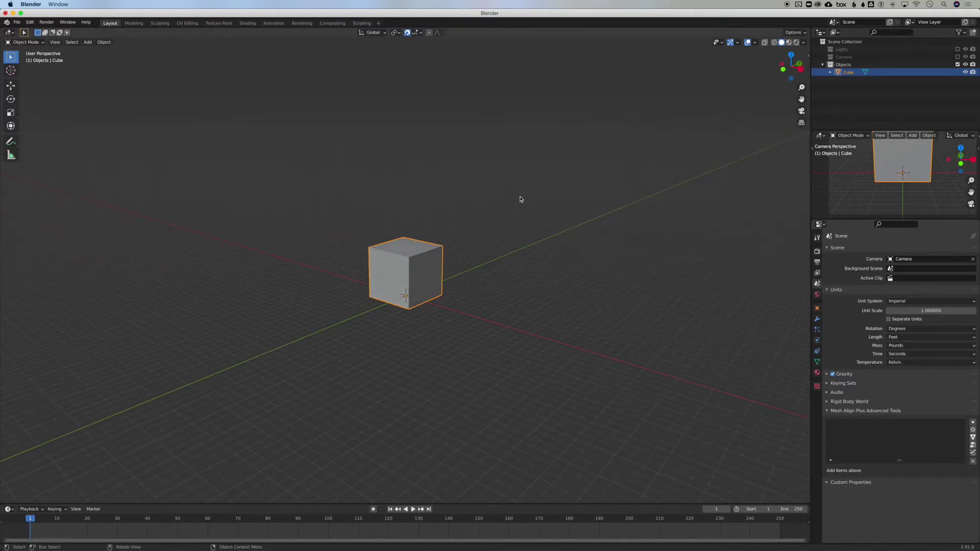
pyautogui.press('n')
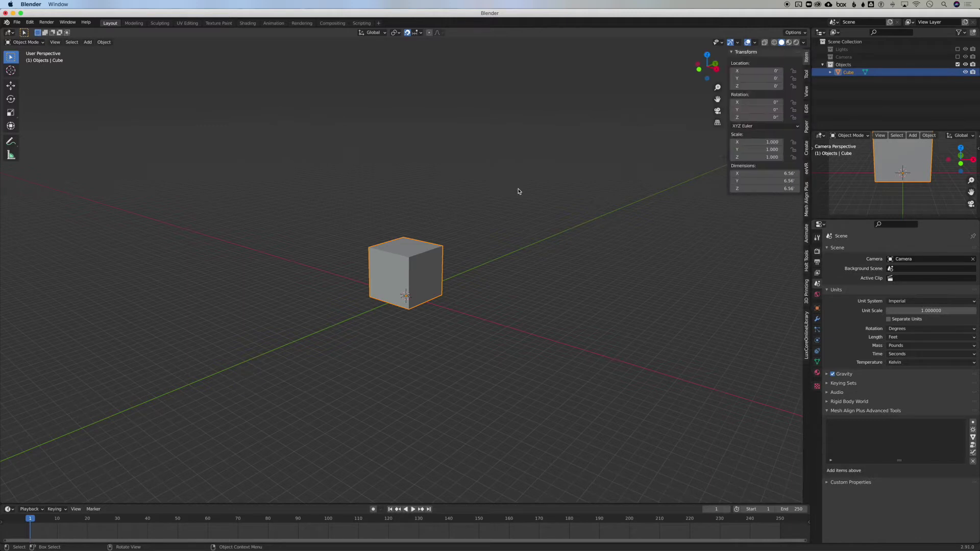
pyautogui.press('n')
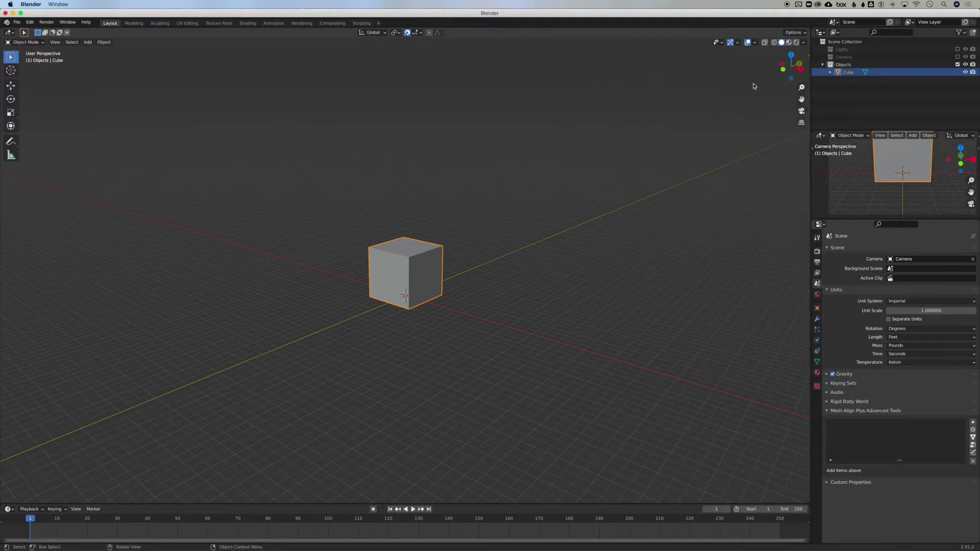
pyautogui.click(809, 58)
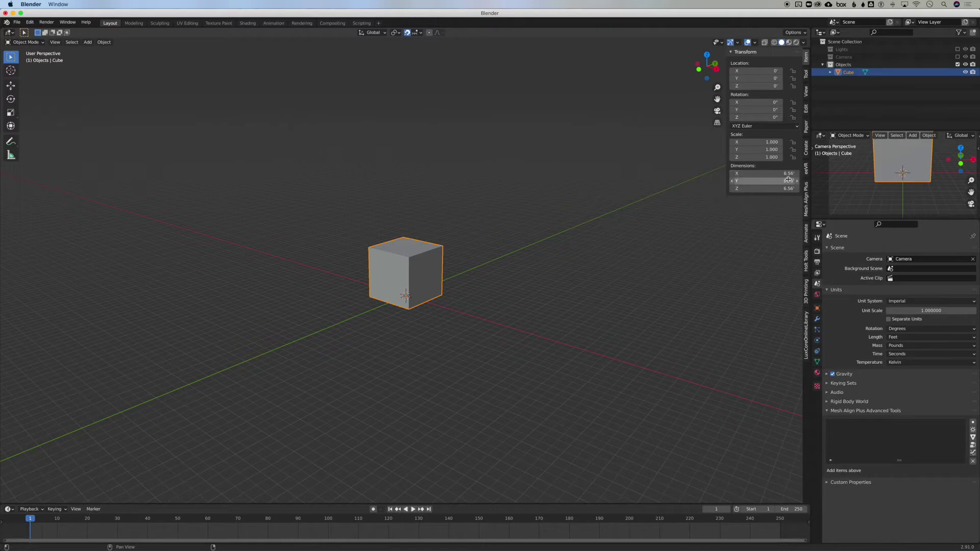
pyautogui.hscroll(3, 506, 266)
pyautogui.hscroll(-3, 506, 265)
pyautogui.scroll(-3, 506, 266)
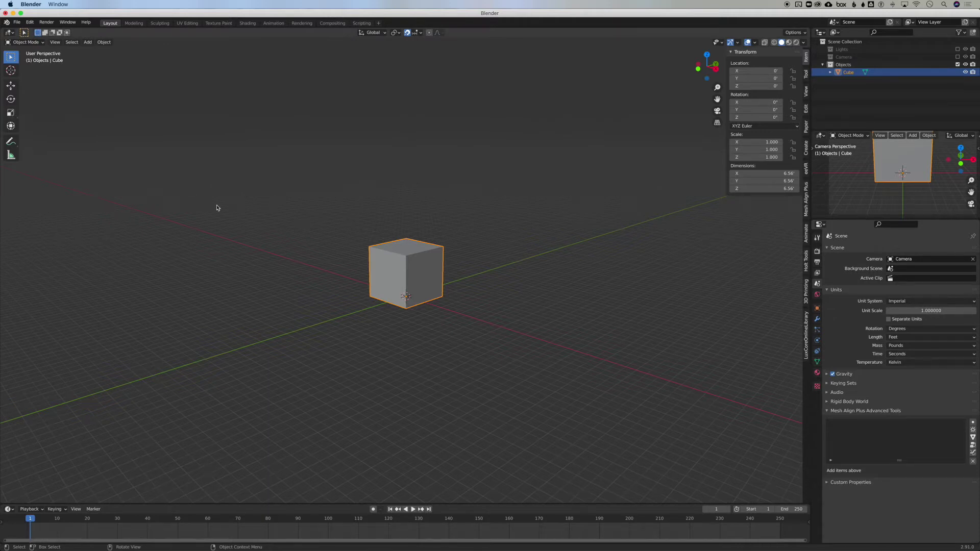
# Scale the cube up uniformly by about 1.86 and set its Z dimension to 12 feet
pyautogui.moveTo(476, 284); pyautogui.dragTo(476, 285, button='middle')
pyautogui.press('s')
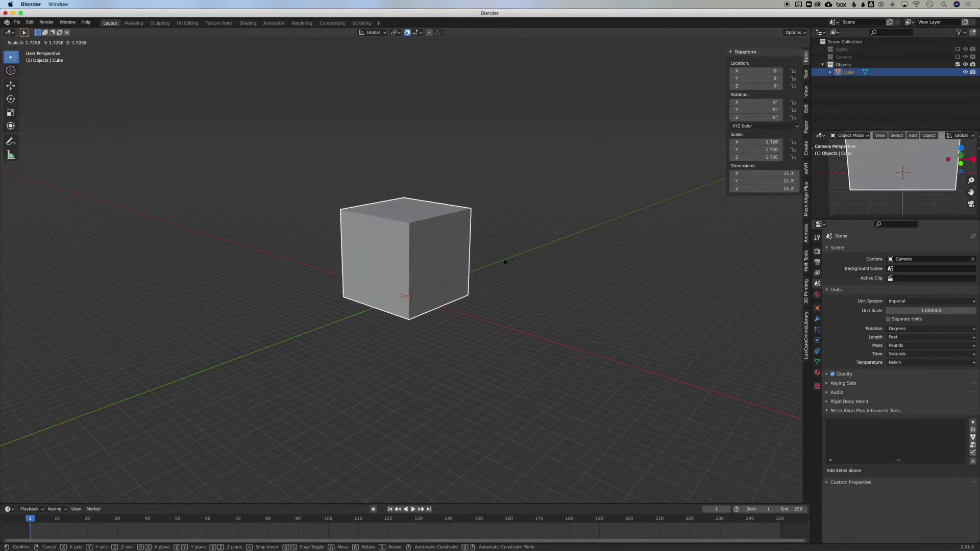
pyautogui.click(521, 263)
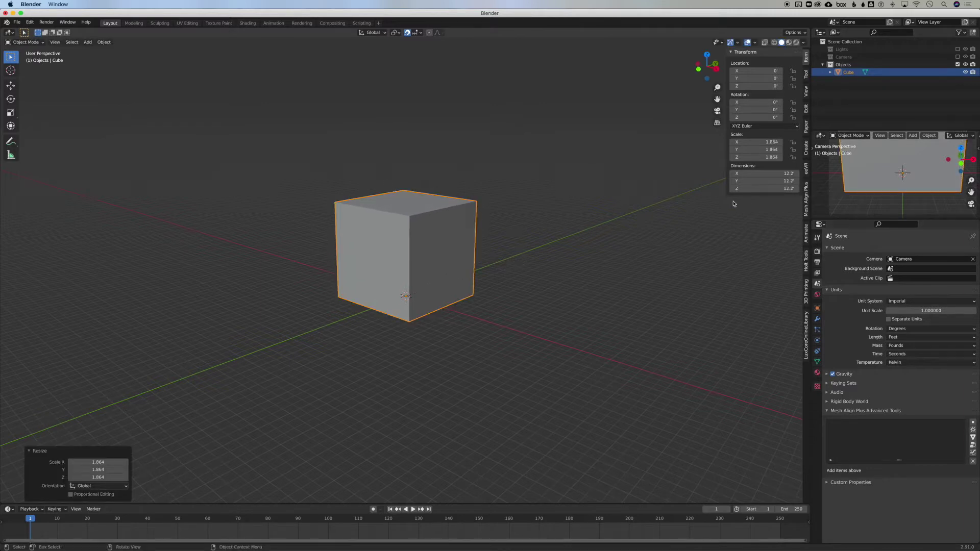
pyautogui.click(772, 189)
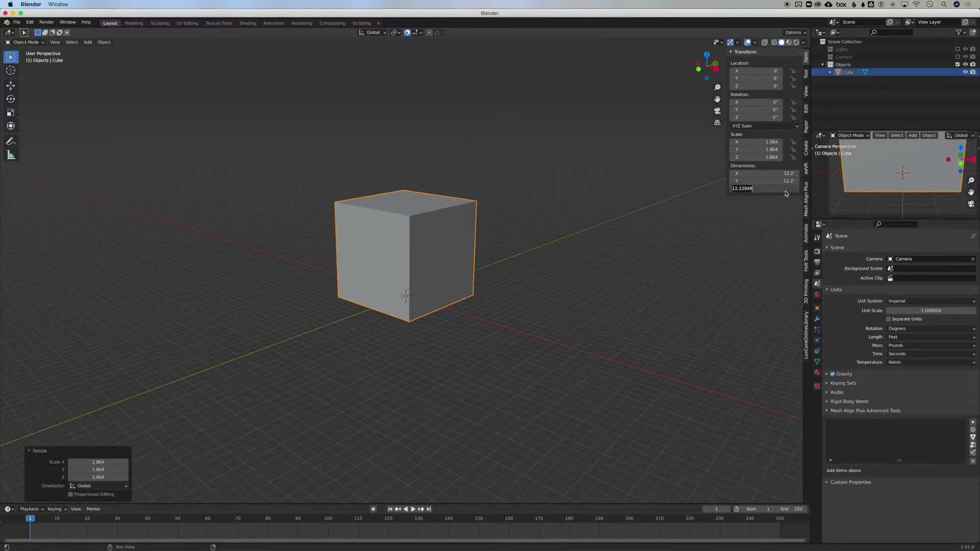
pyautogui.write('12')
pyautogui.press('Return')
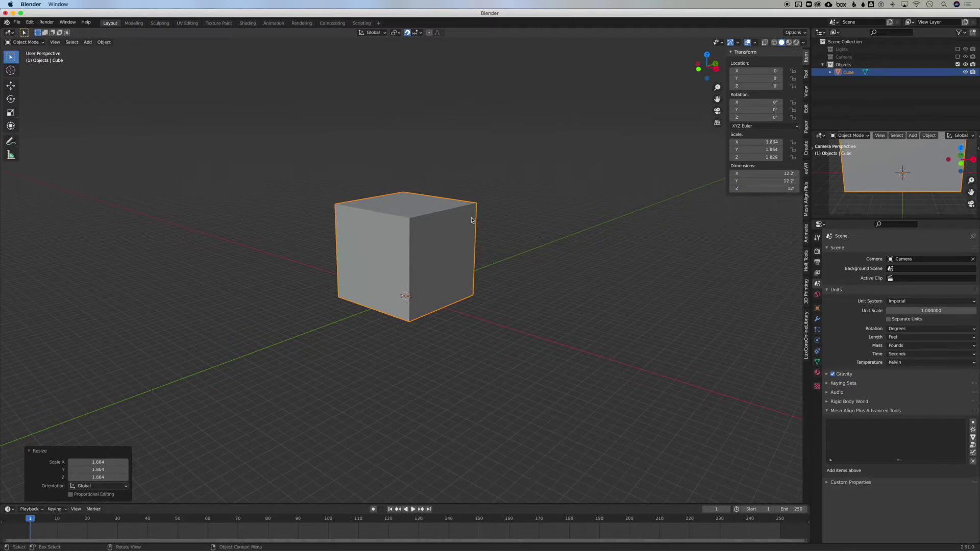
# Scale the cube by about 2.33 in X and Y only, with the Z axis locked
pyautogui.hscroll(5, 484, 230)
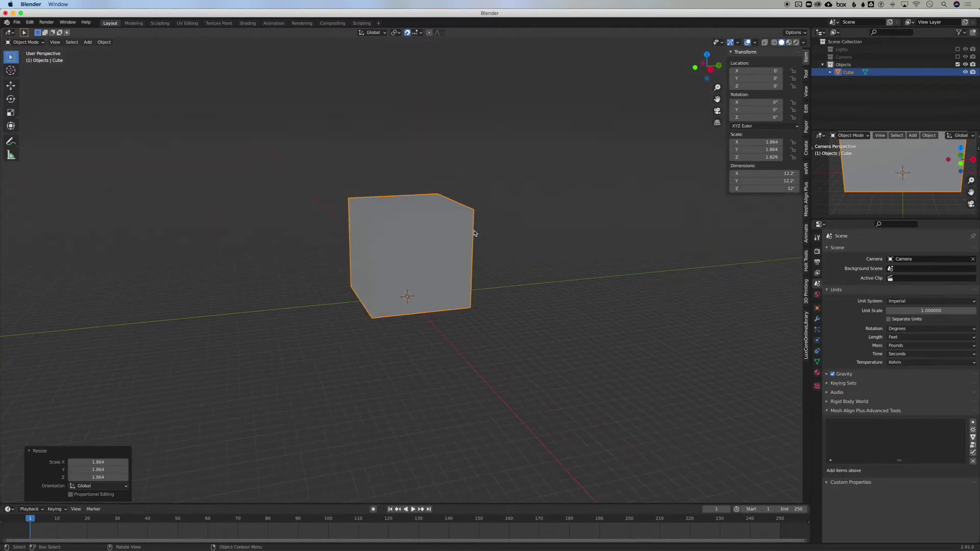
pyautogui.scroll(5, 443, 245)
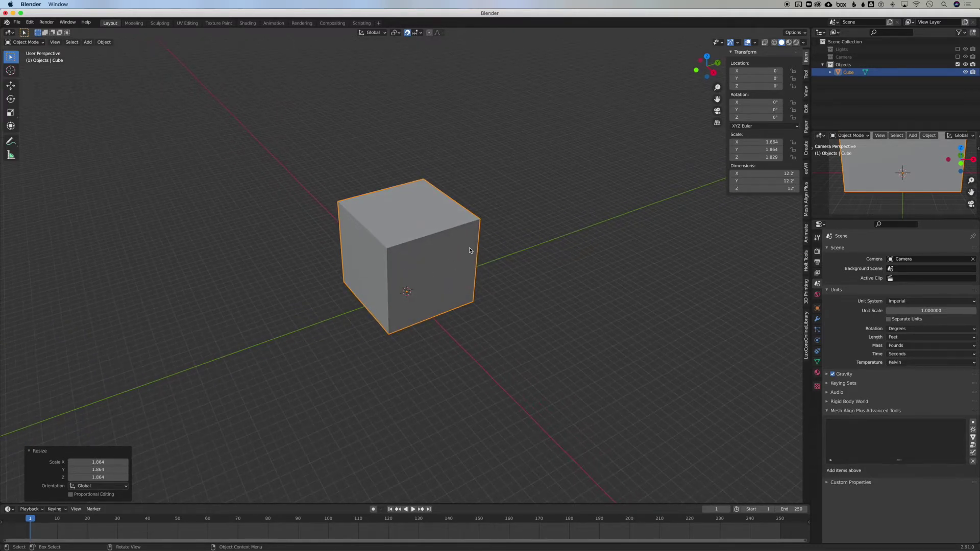
pyautogui.scroll(-3, 469, 246)
pyautogui.press('s')
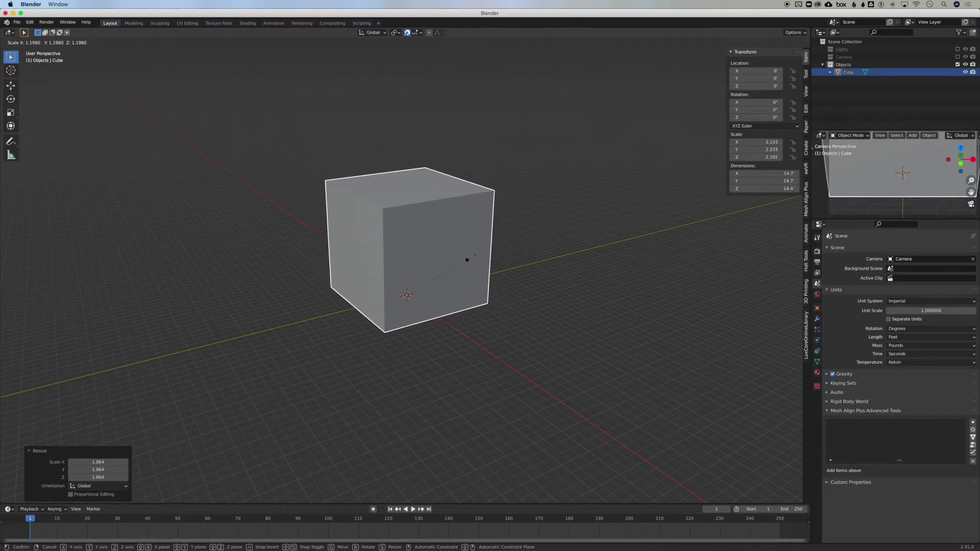
pyautogui.hotkey('shift', 'z')
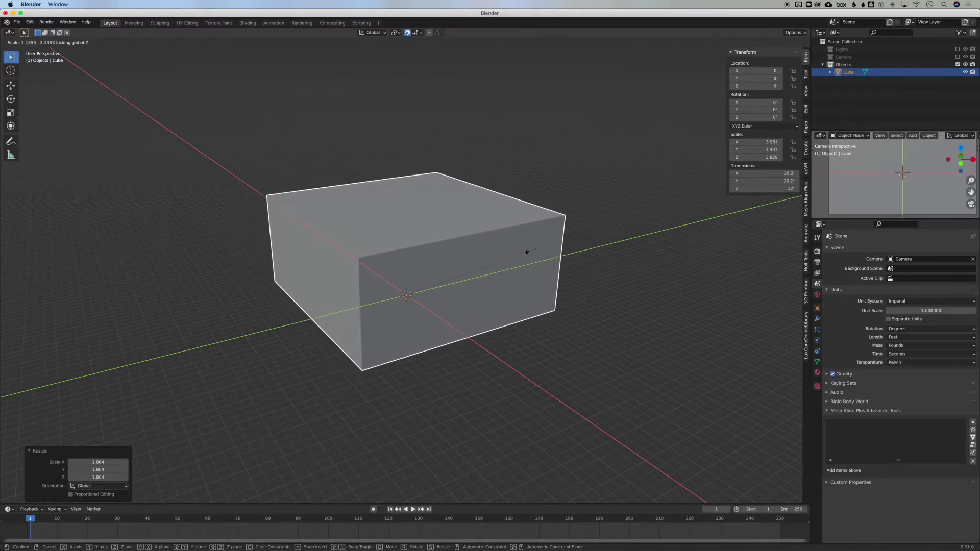
pyautogui.click(542, 247)
pyautogui.moveTo(542, 246); pyautogui.dragTo(493, 260, button='middle')
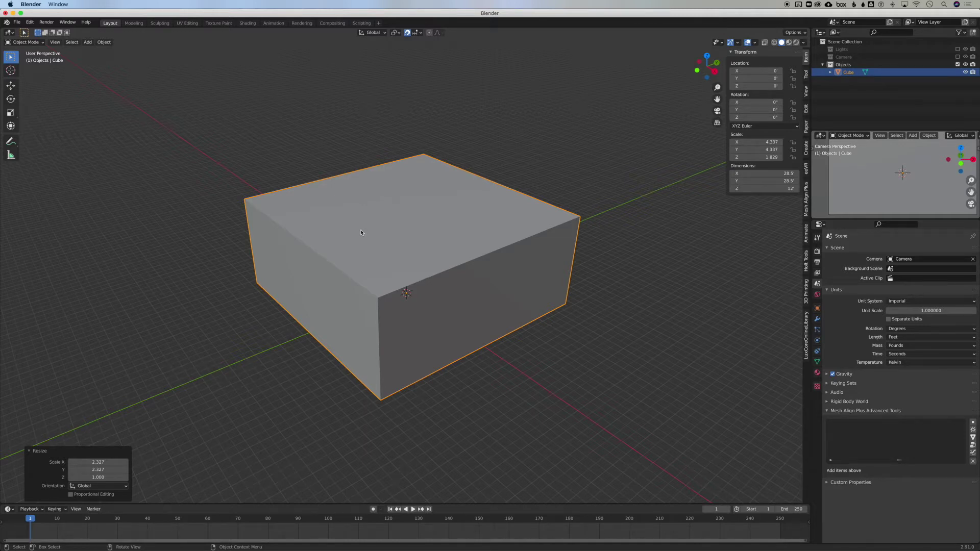
# Separate the box's top face into its own object, return to Object Mode and deselect everything
pyautogui.press('Tab')
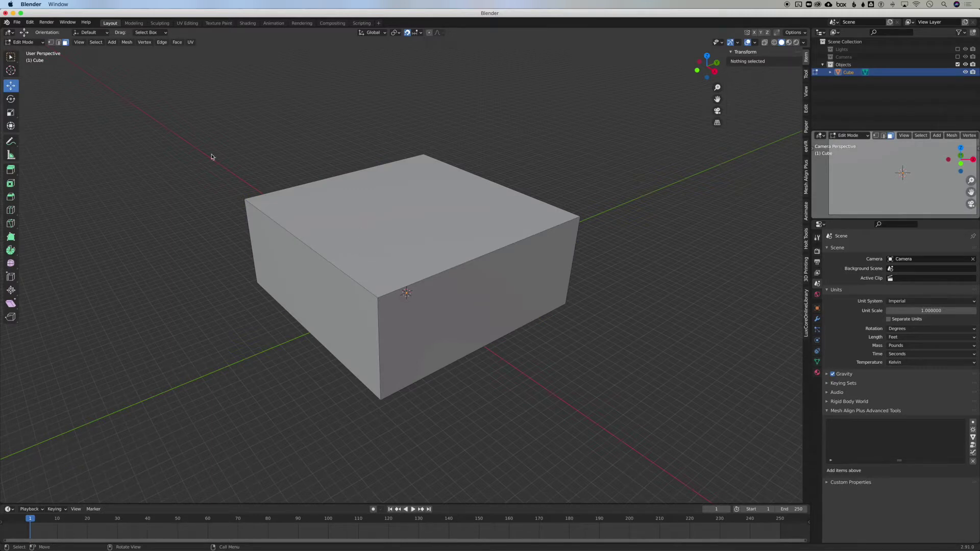
pyautogui.click(401, 199)
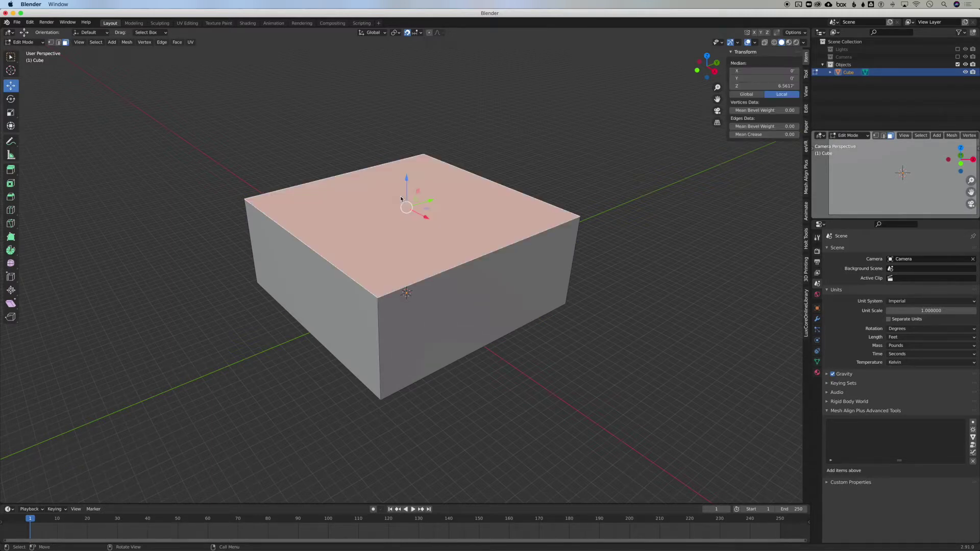
pyautogui.press('w')
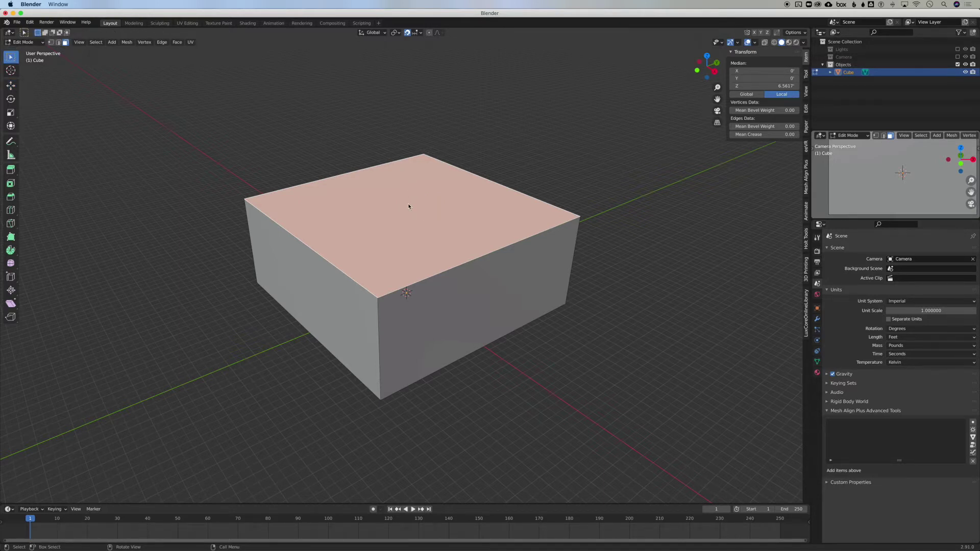
pyautogui.press('p')
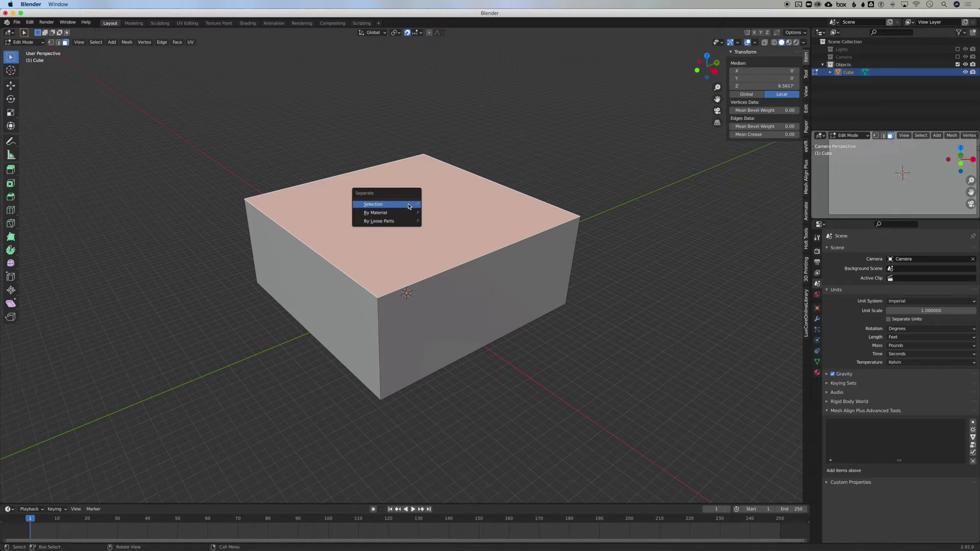
pyautogui.click(409, 206)
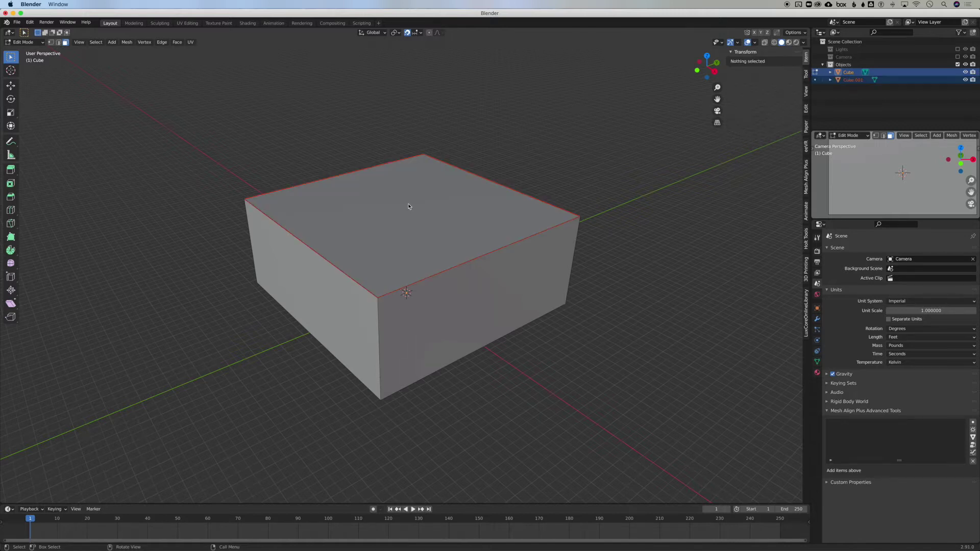
pyautogui.press('Tab')
pyautogui.click(565, 162)
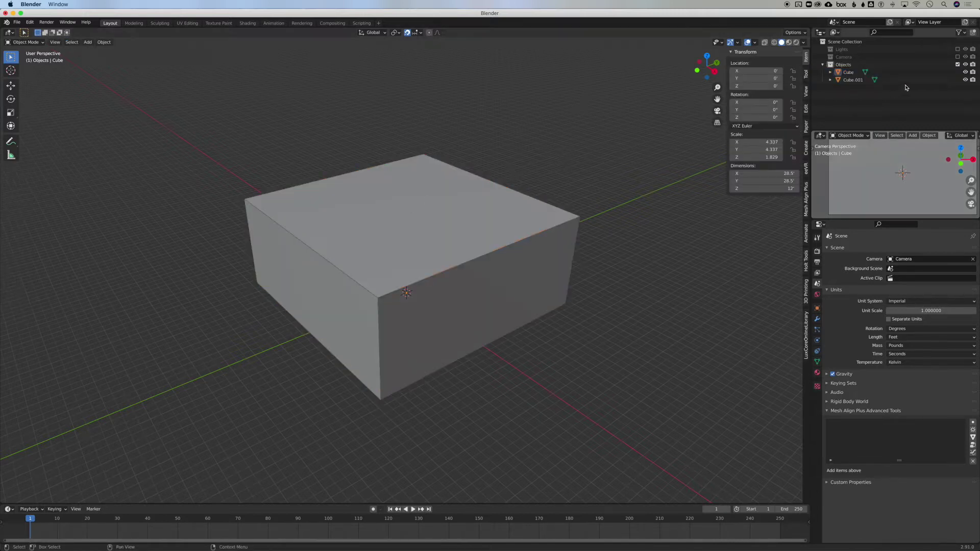
# Rename the main box object as room
pyautogui.click(849, 71)
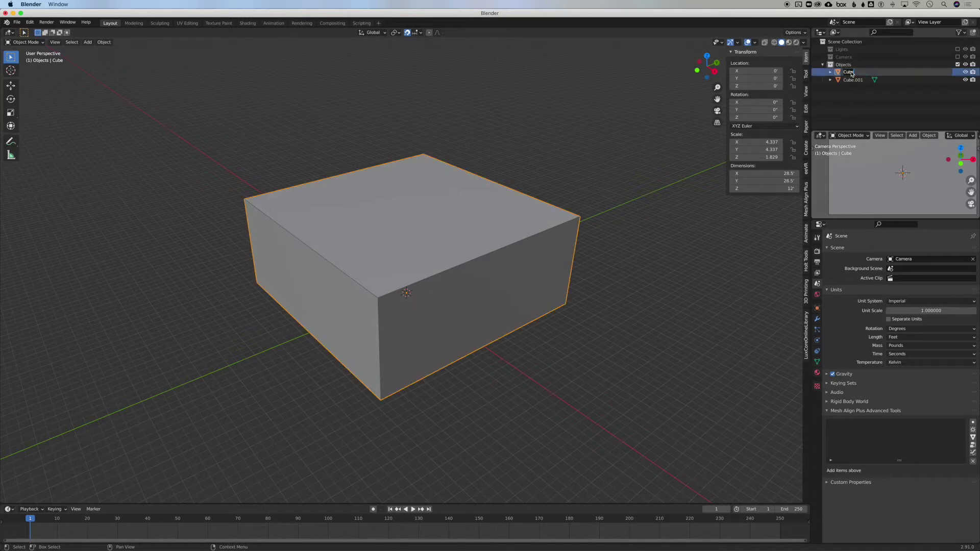
pyautogui.doubleClick(850, 72)
pyautogui.write('room')
pyautogui.press('Return')
# Rename the separated top face object as top and hide it in the viewport
pyautogui.click(849, 73)
pyautogui.doubleClick(850, 73)
pyautogui.write('top')
pyautogui.press('Return')
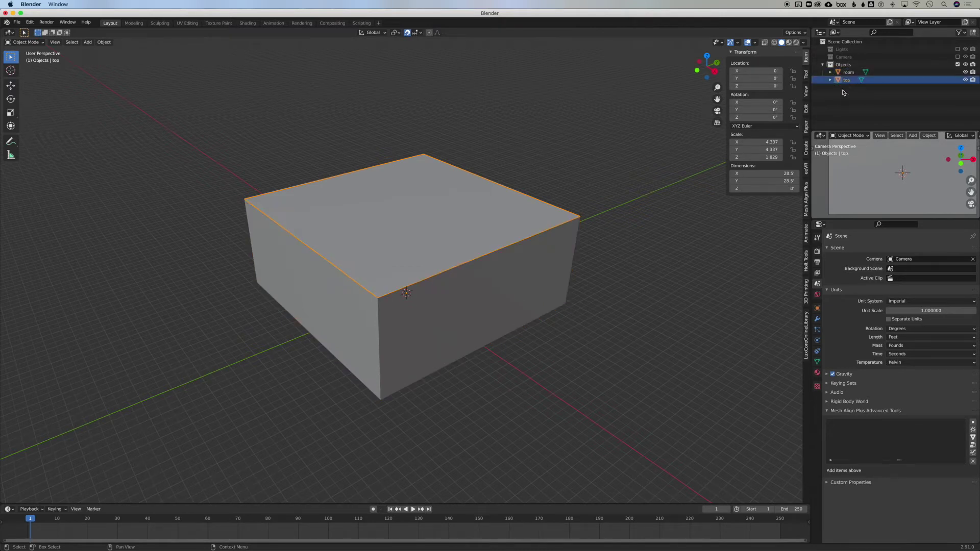
pyautogui.click(965, 79)
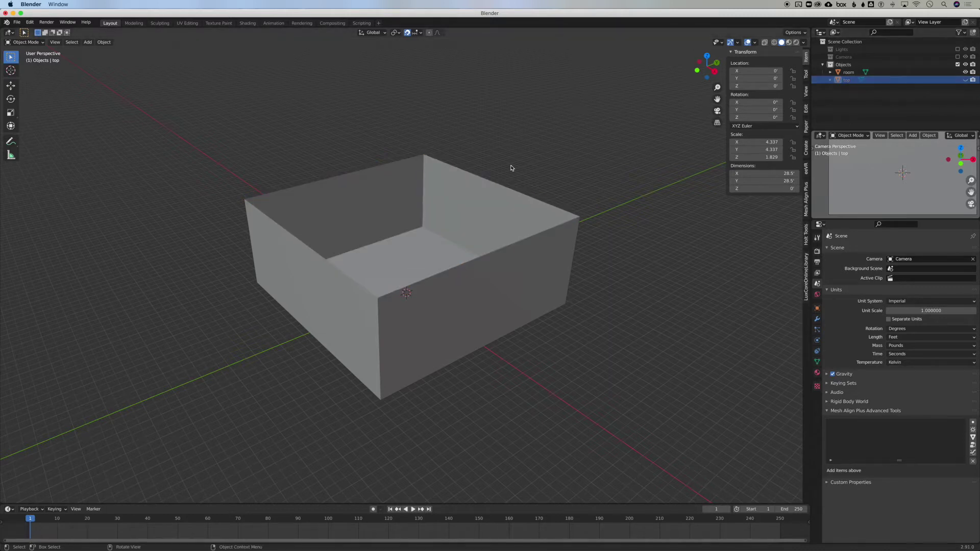
# Examine the open room's walls and floor from several angles
pyautogui.scroll(-10, 512, 169)
pyautogui.scroll(-5, 512, 168)
pyautogui.scroll(5, 512, 169)
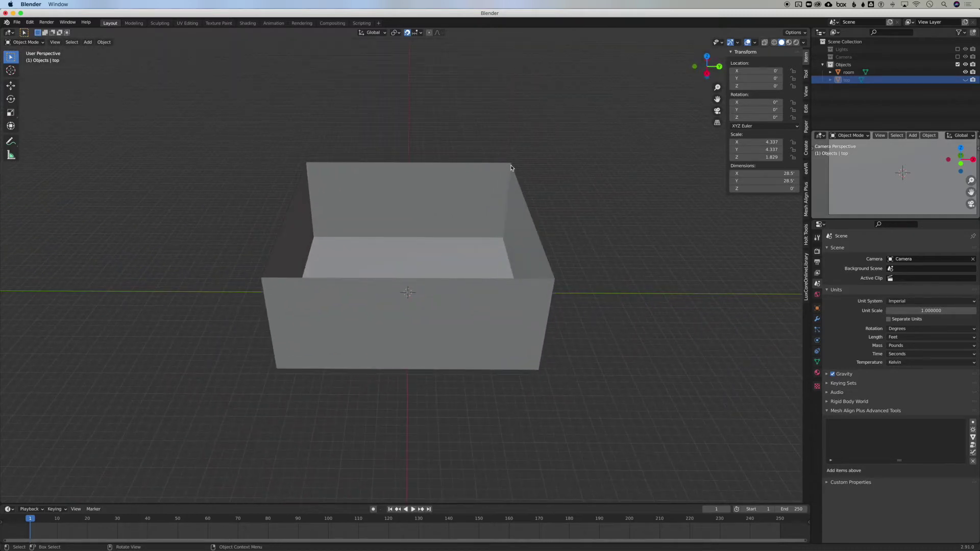
pyautogui.scroll(-10, 512, 168)
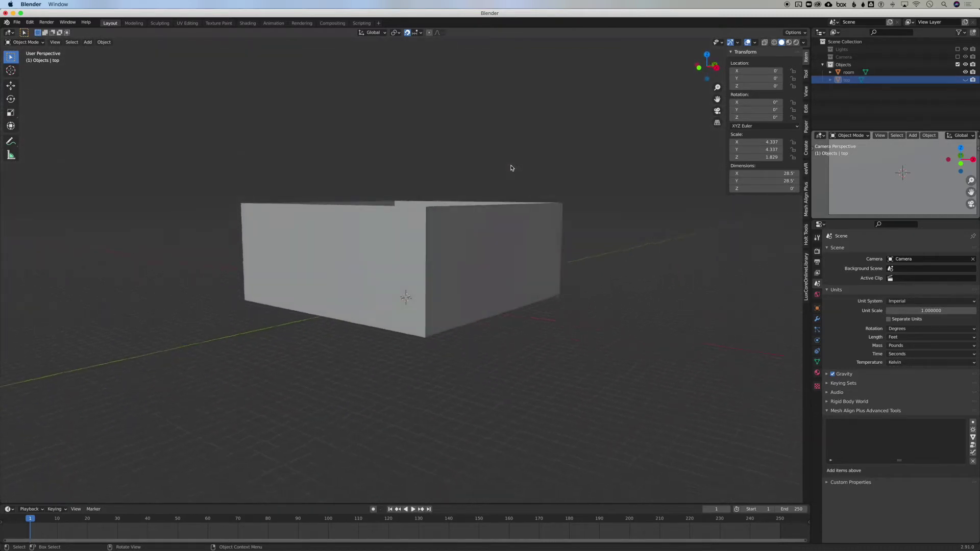
pyautogui.scroll(5, 512, 168)
pyautogui.hscroll(-5, 512, 168)
pyautogui.hscroll(8, 512, 168)
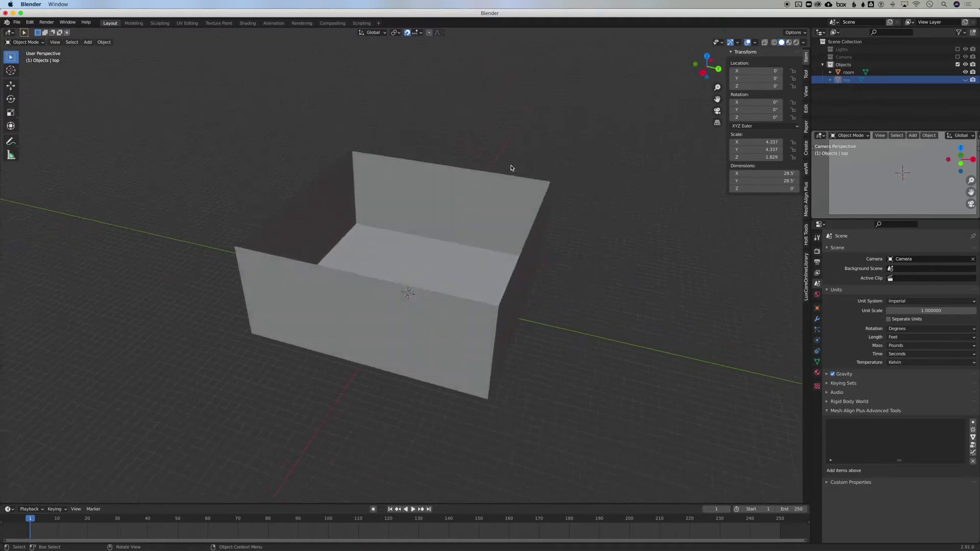
pyautogui.scroll(6, 512, 169)
pyautogui.hscroll(6, 512, 169)
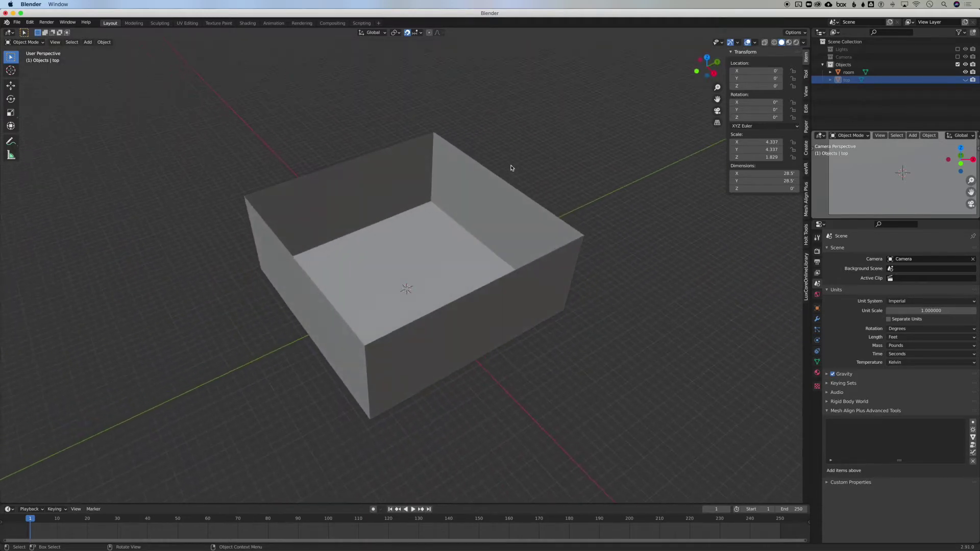
pyautogui.scroll(-2, 513, 169)
pyautogui.hscroll(4, 512, 168)
pyautogui.scroll(2, 512, 168)
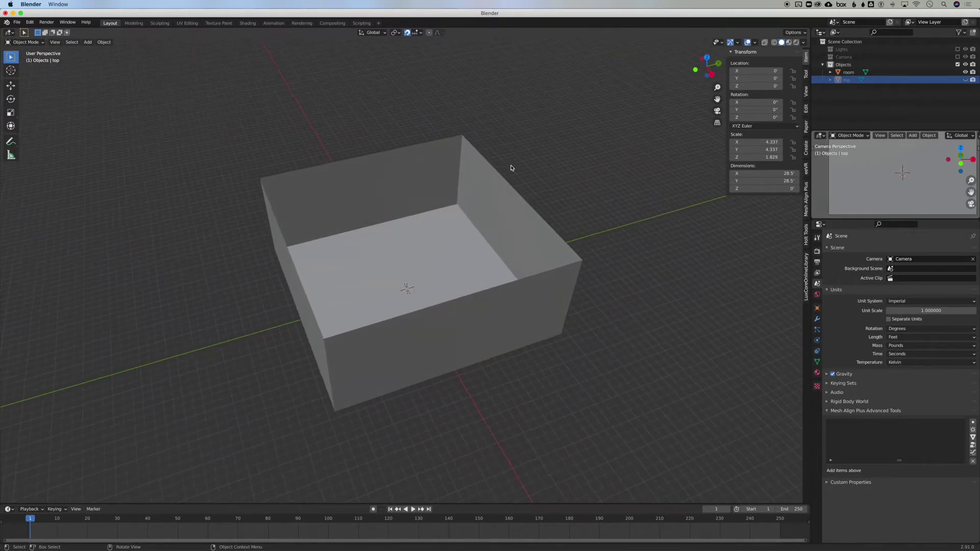
# In Edit Mode on the room, inset the outer wall face on the negative Y side by about 1.142 feet
pyautogui.click(399, 263)
pyautogui.hscroll(6, 399, 264)
pyautogui.scroll(2, 400, 264)
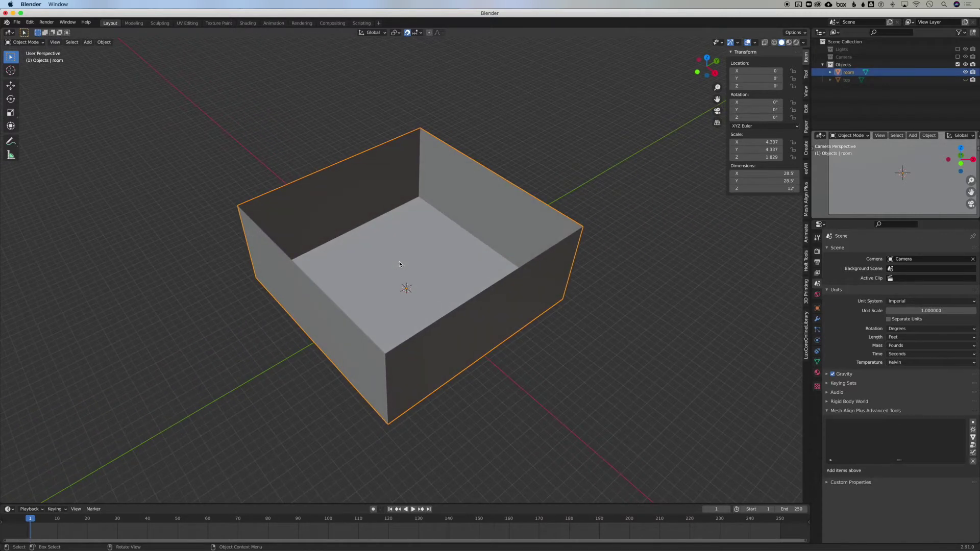
pyautogui.press('Tab')
pyautogui.hscroll(-5, 400, 264)
pyautogui.scroll(-3, 400, 264)
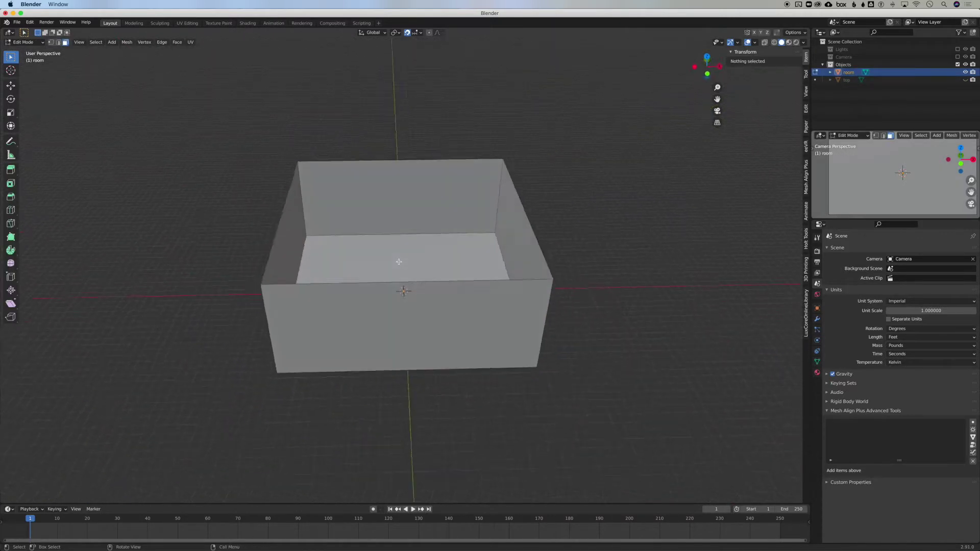
pyautogui.click(349, 316)
pyautogui.hscroll(-3, 349, 316)
pyautogui.scroll(-2, 349, 316)
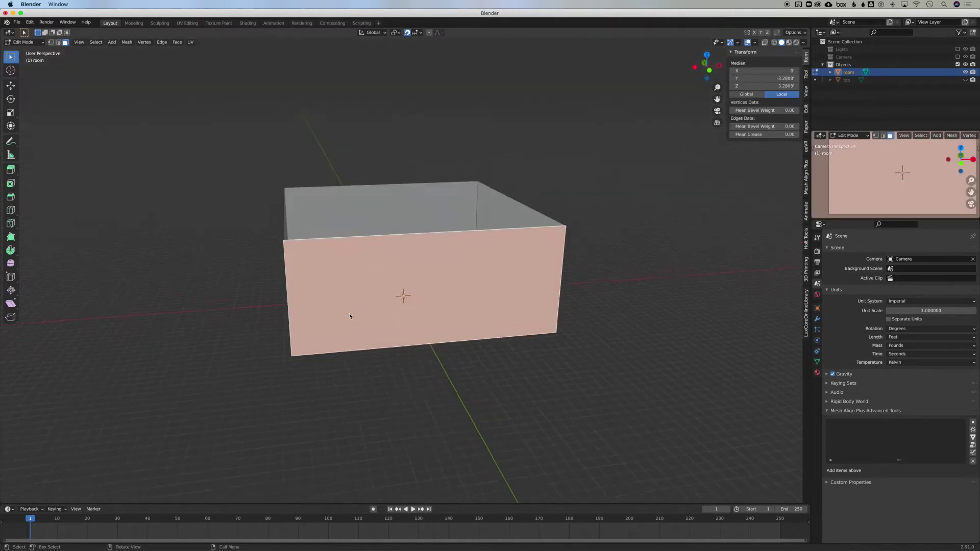
pyautogui.press('i')
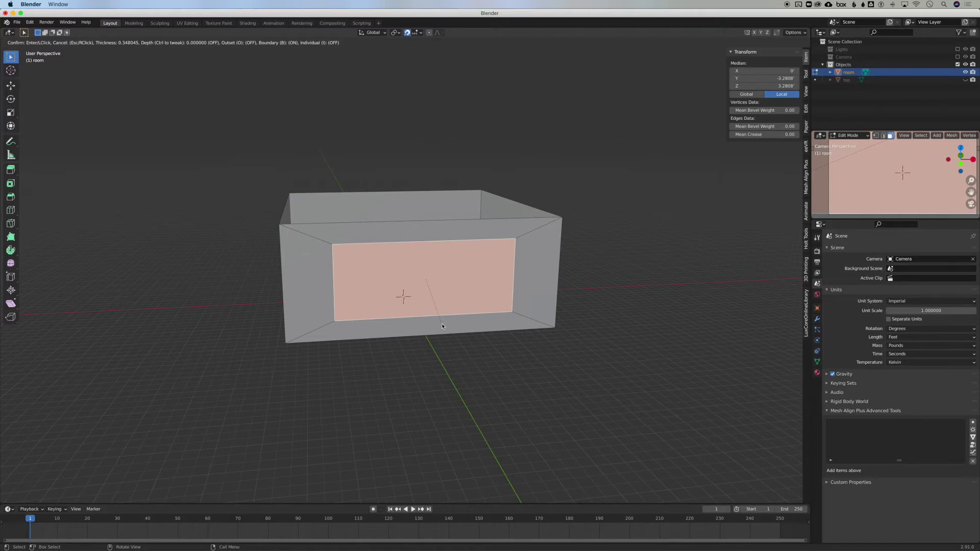
pyautogui.click(442, 326)
# Repeat the last inset on the wall face on the negative X side
pyautogui.hscroll(-10, 442, 325)
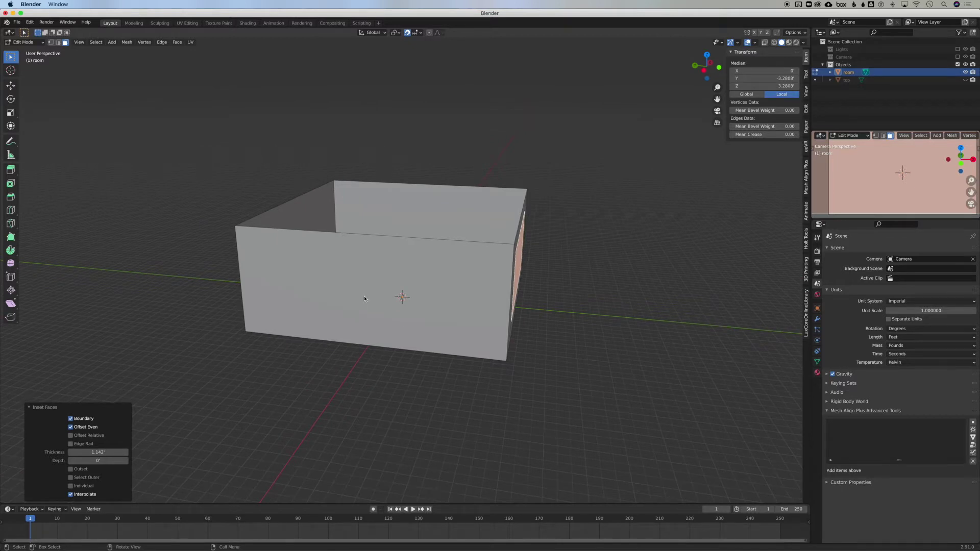
pyautogui.hscroll(-3, 364, 299)
pyautogui.hscroll(6, 364, 298)
pyautogui.hscroll(-5, 364, 298)
pyautogui.hscroll(-2, 364, 299)
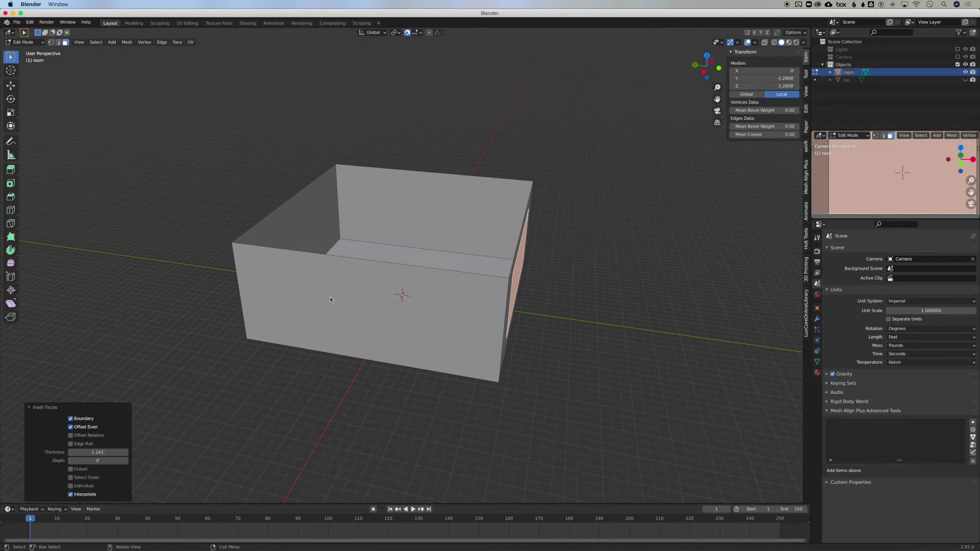
pyautogui.click(330, 299)
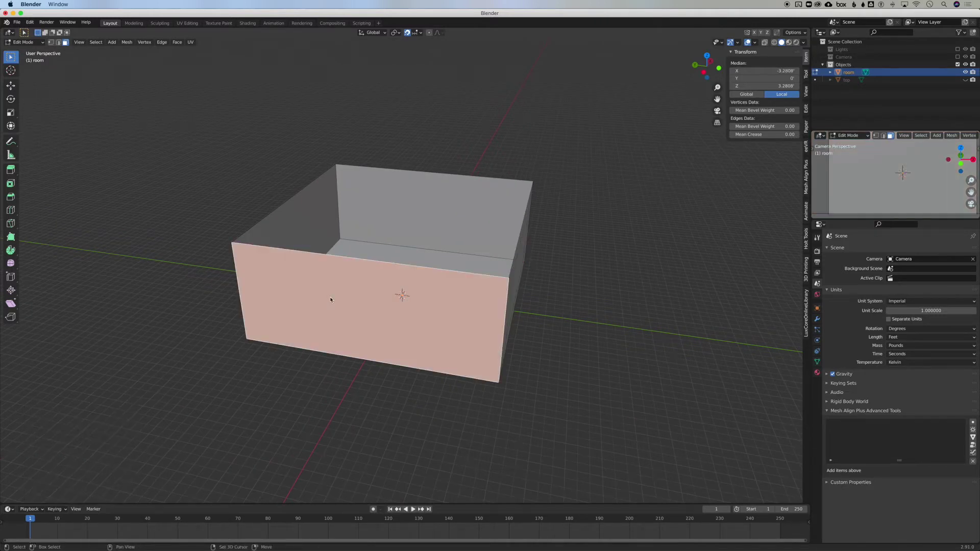
pyautogui.hotkey('shift', 'r')
# Repeat the last inset on the wall face on the positive Y side
pyautogui.hscroll(-10, 330, 300)
pyautogui.click(347, 302)
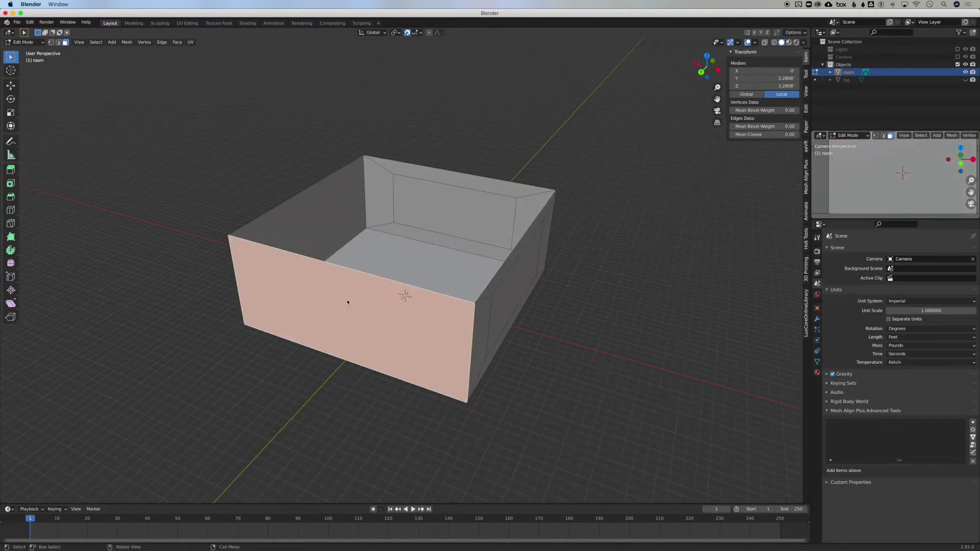
pyautogui.hotkey('shift', 'r')
# Inset the remaining wall face, on the positive X side, by about 1.545 feet
pyautogui.hscroll(-5, 348, 301)
pyautogui.hscroll(-8, 348, 301)
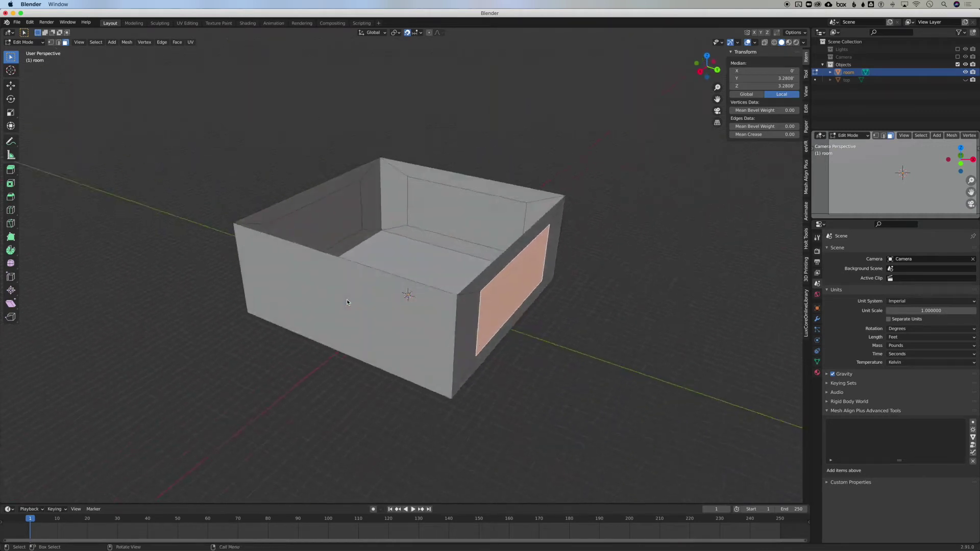
pyautogui.click(354, 302)
pyautogui.hscroll(-4, 354, 302)
pyautogui.hscroll(-5, 352, 306)
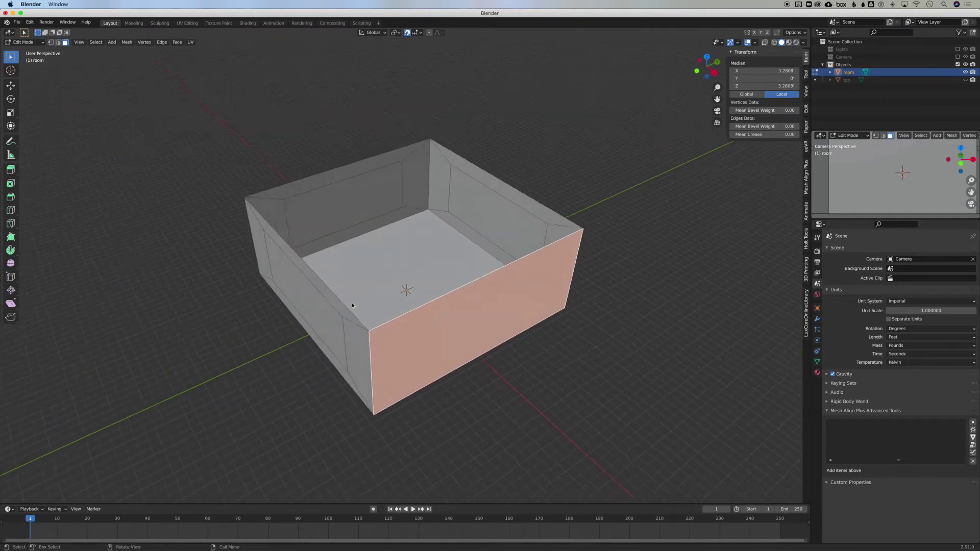
pyautogui.hscroll(5, 353, 305)
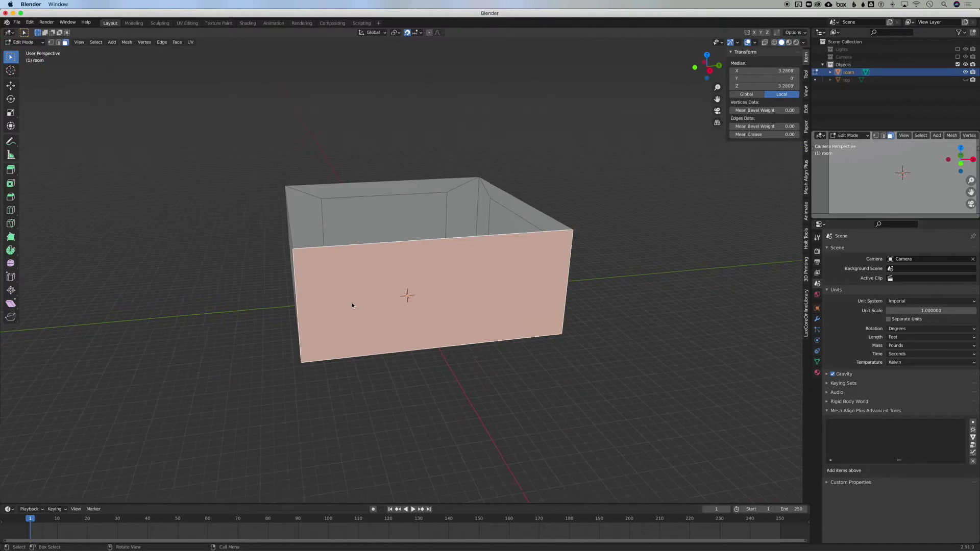
pyautogui.hscroll(-2, 352, 306)
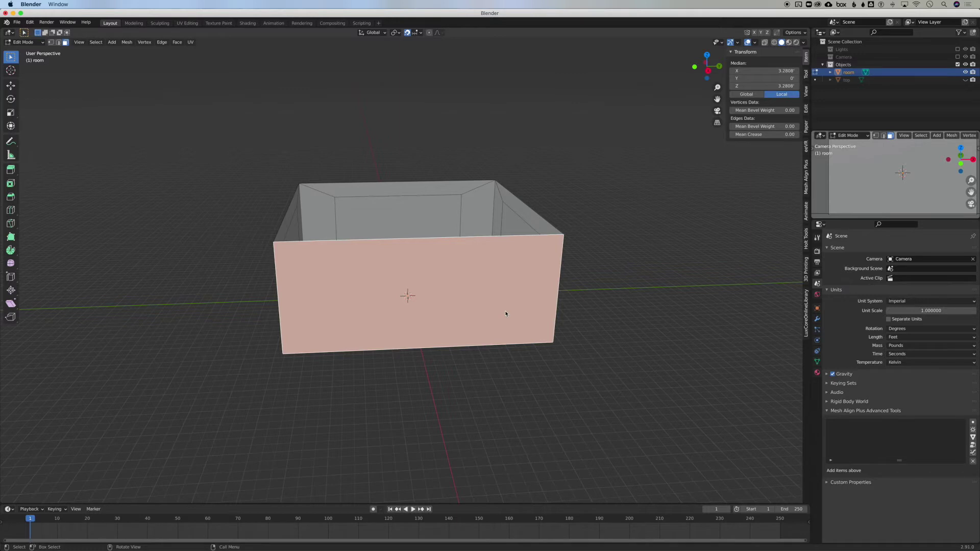
pyautogui.press('i')
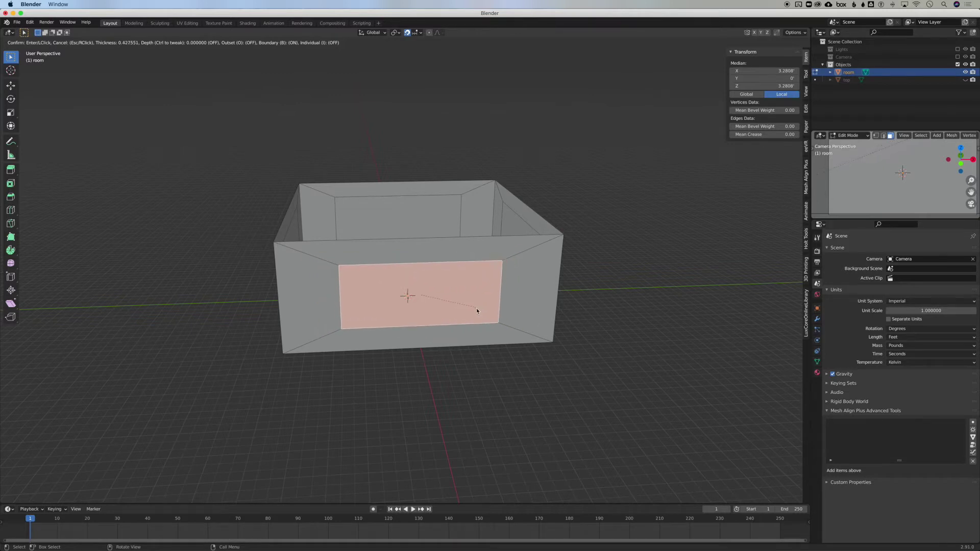
pyautogui.click(475, 309)
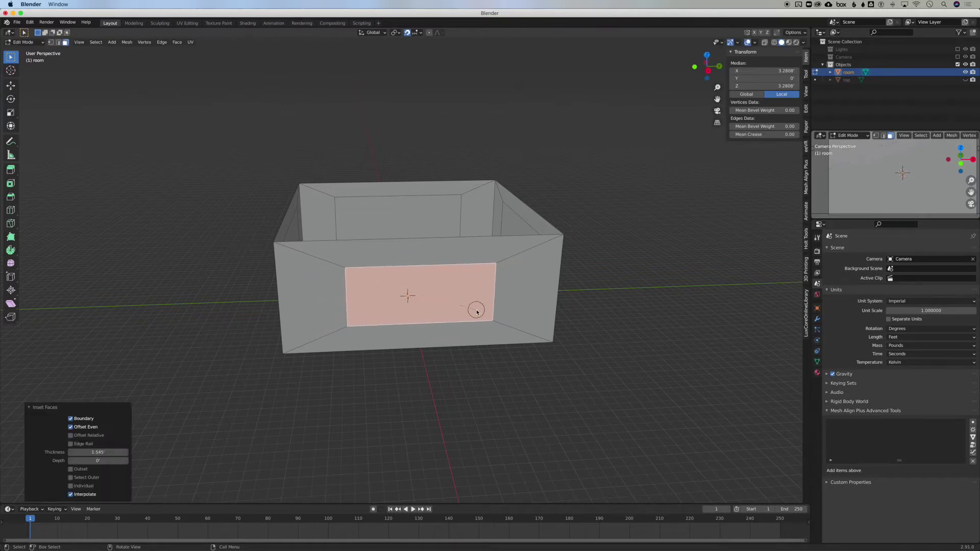
# Extrude the inset panels of the first three walls inward as individual faces by about 0.0969 feet, leaving out the positive X wall
pyautogui.moveTo(477, 309); pyautogui.dragTo(476, 310, button='middle')
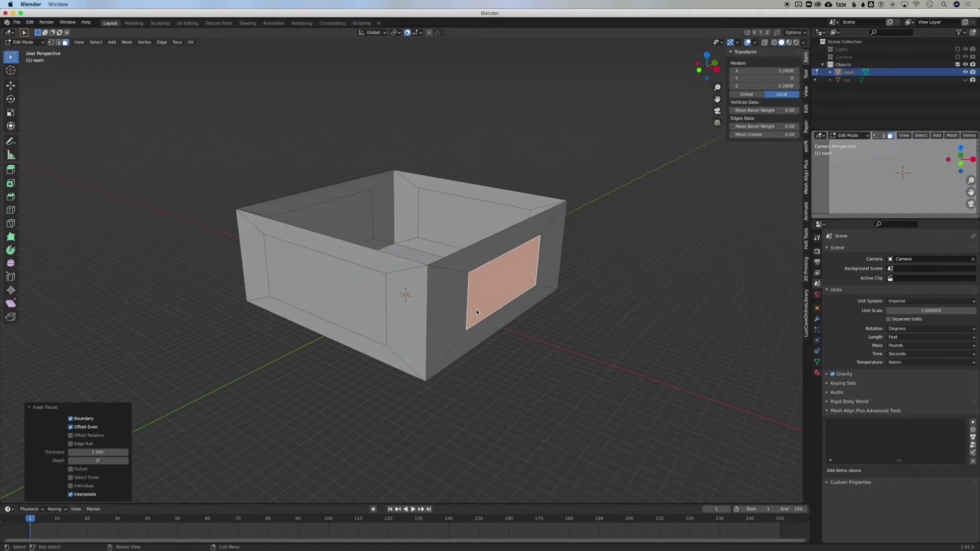
pyautogui.moveTo(502, 317); pyautogui.dragTo(491, 239, button='middle')
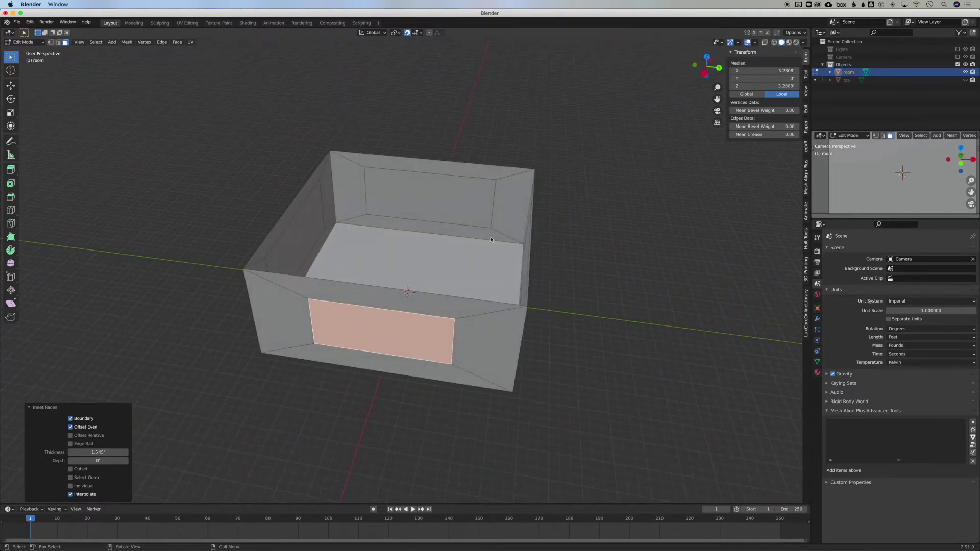
pyautogui.click(425, 195)
pyautogui.moveTo(424, 195); pyautogui.dragTo(416, 206, button='middle')
pyautogui.keyDown('shift'); pyautogui.click(416, 208); pyautogui.keyUp('shift')
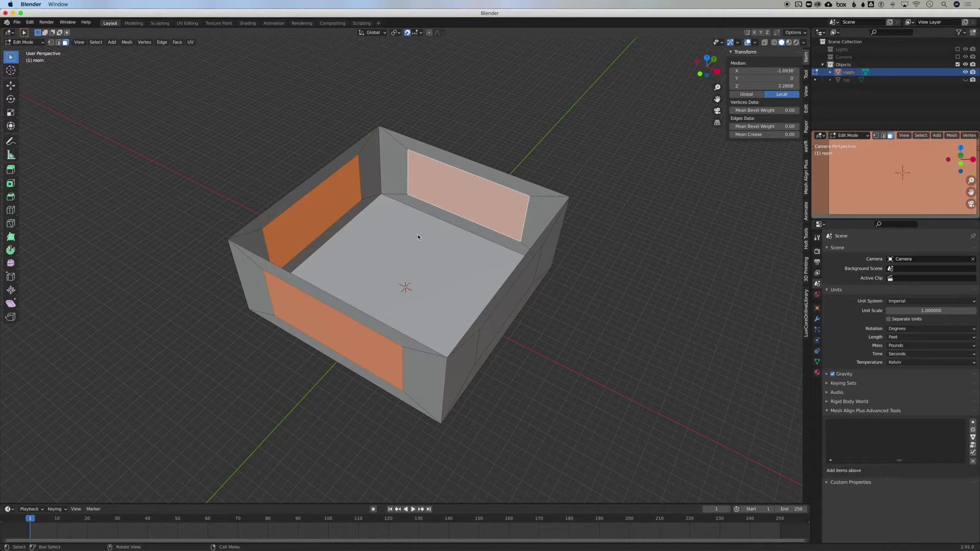
pyautogui.hotkey('alt', 'e')
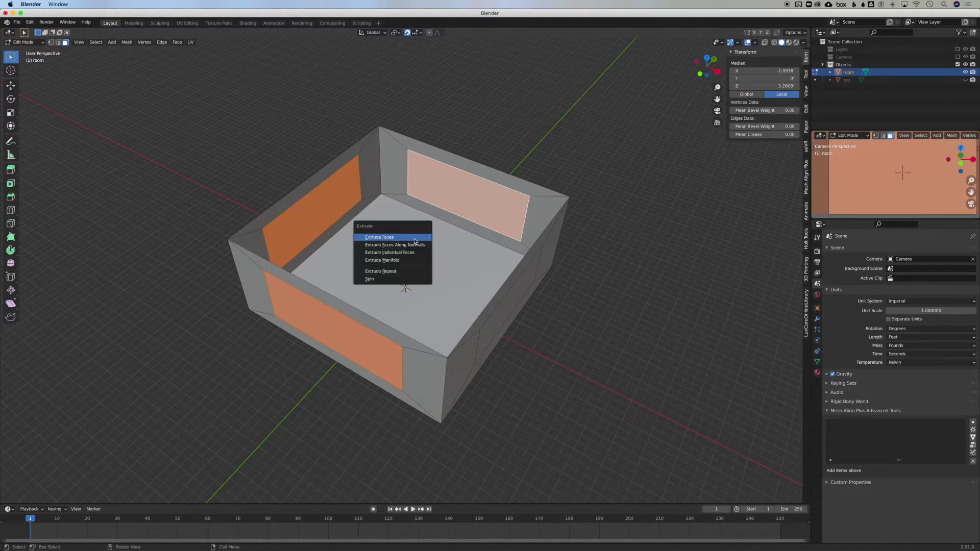
pyautogui.click(415, 253)
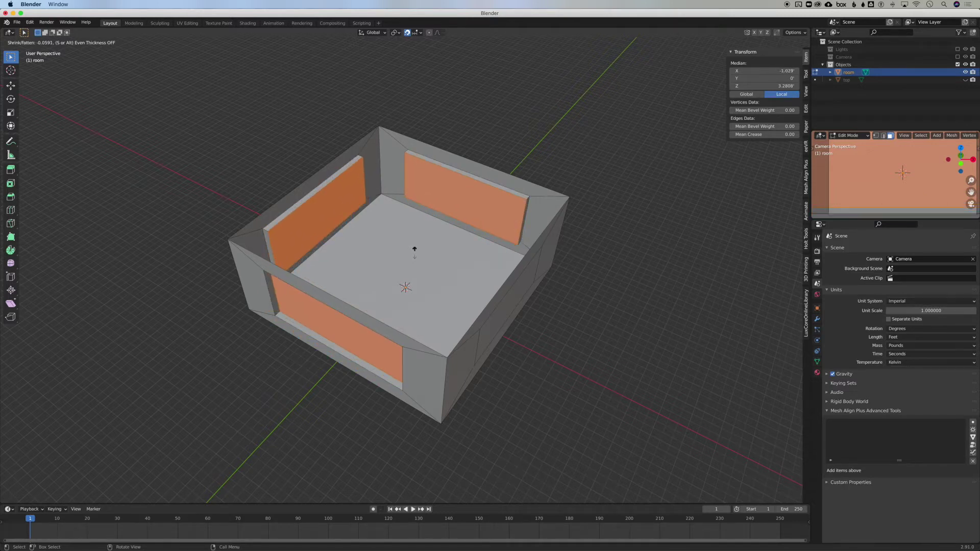
pyautogui.click(415, 252)
# Inspect the recessed panels on the three walls and the flat inset on the fourth wall from all around
pyautogui.hscroll(10, 416, 255)
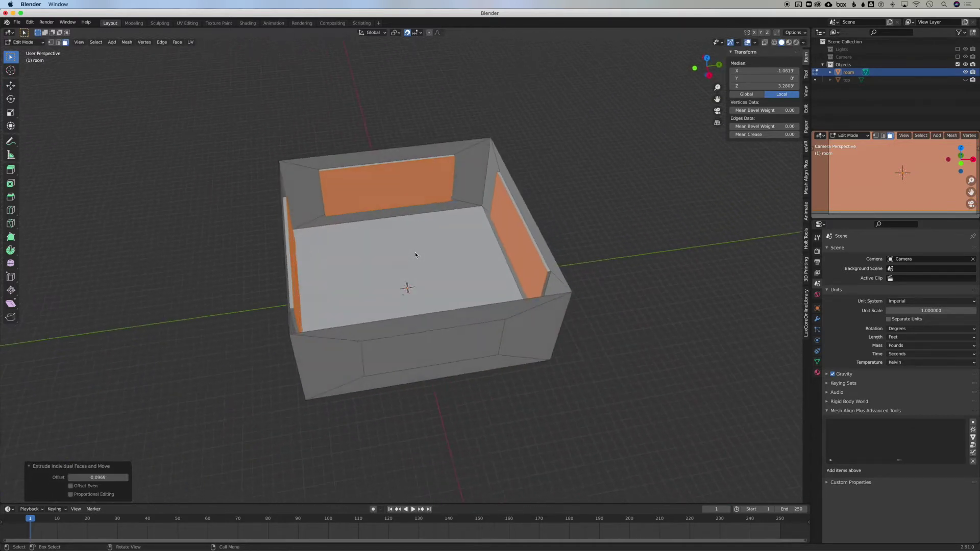
pyautogui.hscroll(10, 415, 254)
pyautogui.scroll(5, 416, 254)
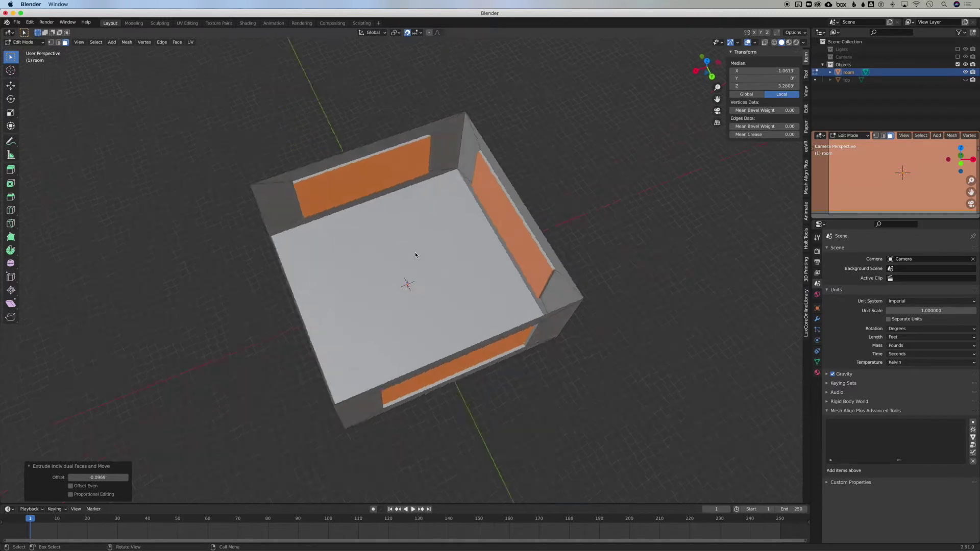
pyautogui.hscroll(5, 416, 255)
pyautogui.scroll(-10, 416, 255)
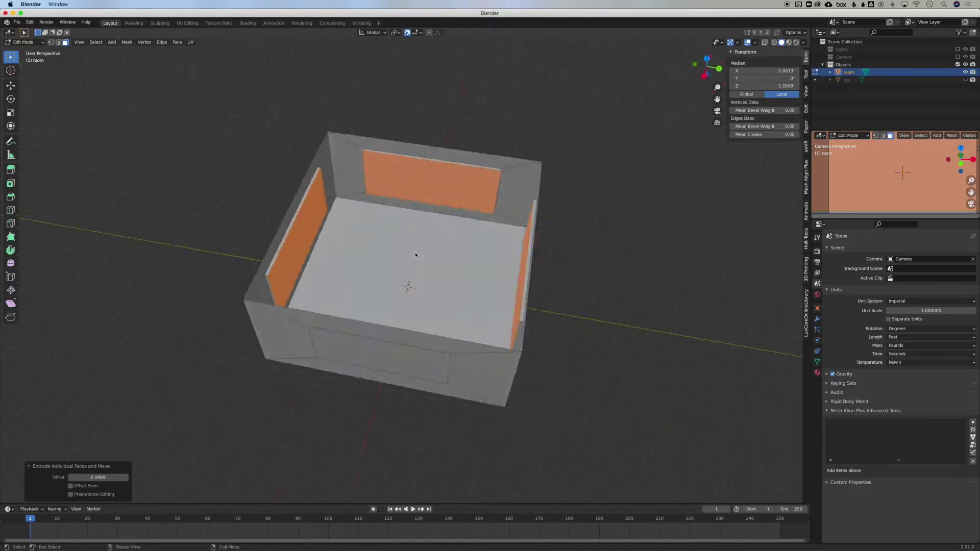
pyautogui.scroll(-5, 416, 255)
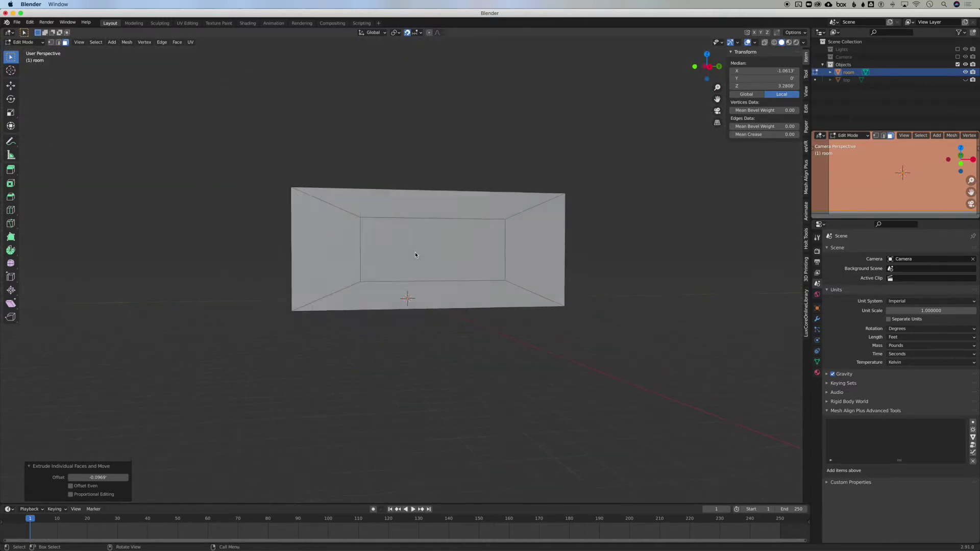
pyautogui.scroll(10, 354, 269)
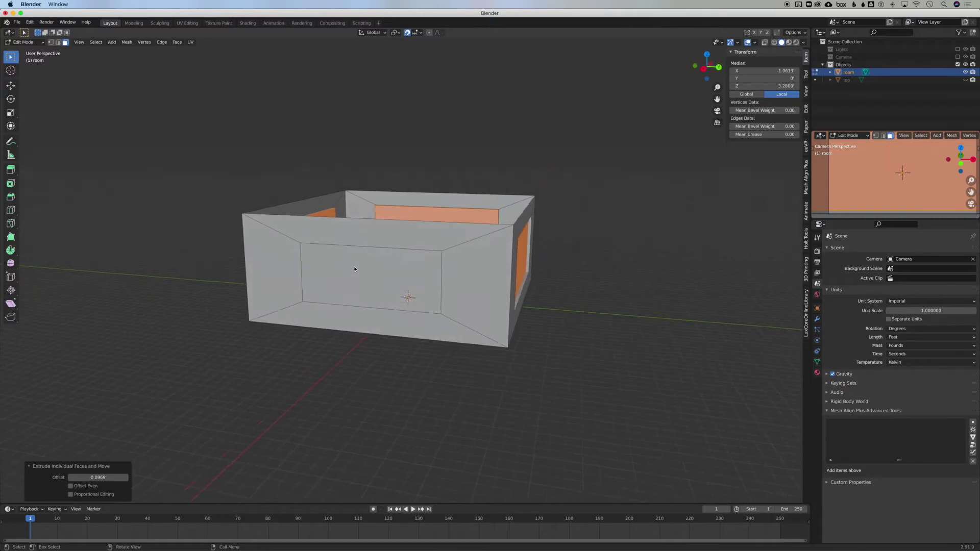
# Try selecting a lower corner vertex of the fourth wall's inset panel, and return to face selection
pyautogui.click(407, 318)
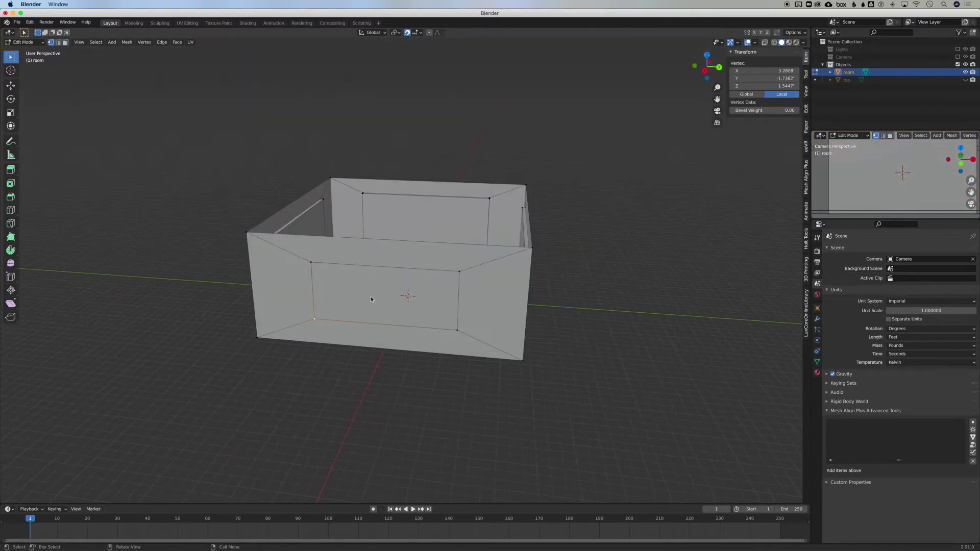
pyautogui.hscroll(-3, 371, 299)
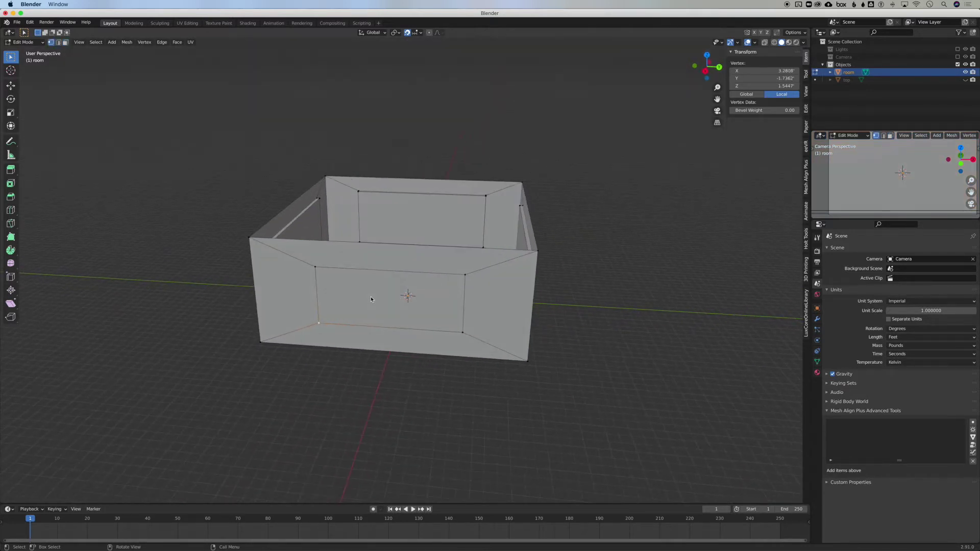
pyautogui.press('3')
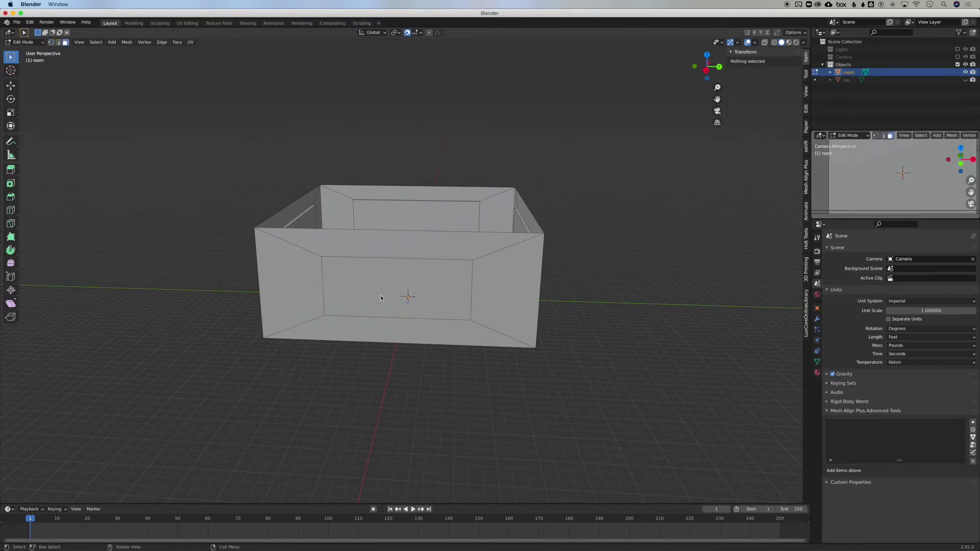
# Scale the fourth wall's inset panel to door proportions, by about 0.193 along Y and 0.896 along Z
pyautogui.click(381, 296)
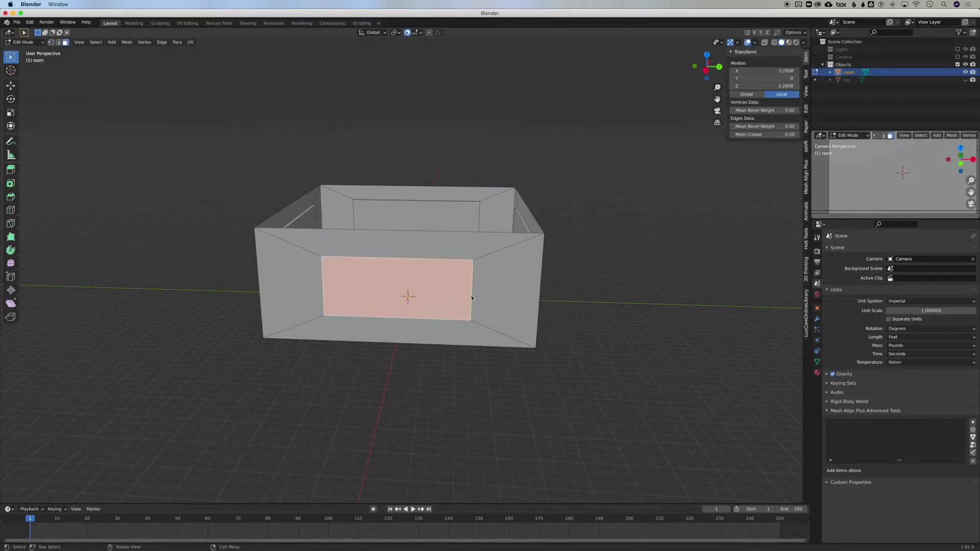
pyautogui.press('s')
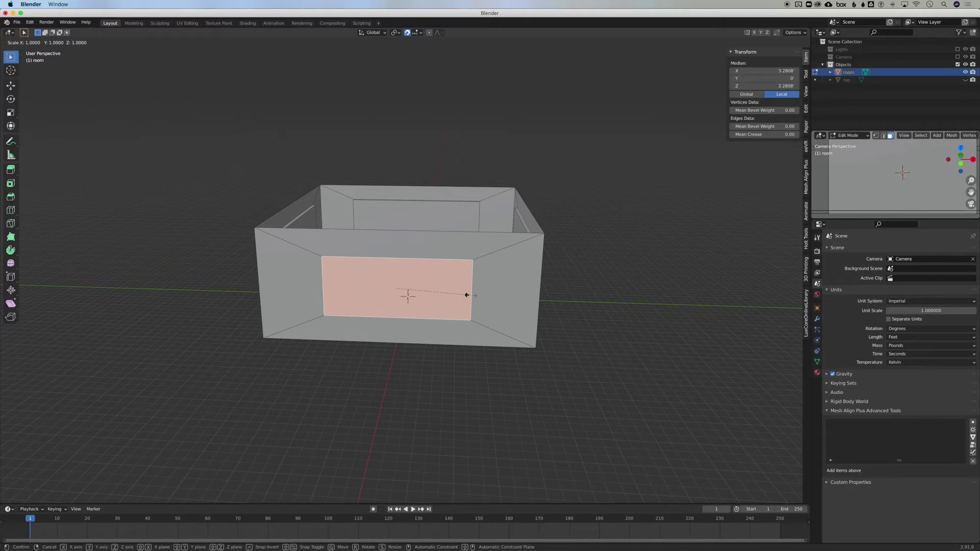
pyautogui.press('y')
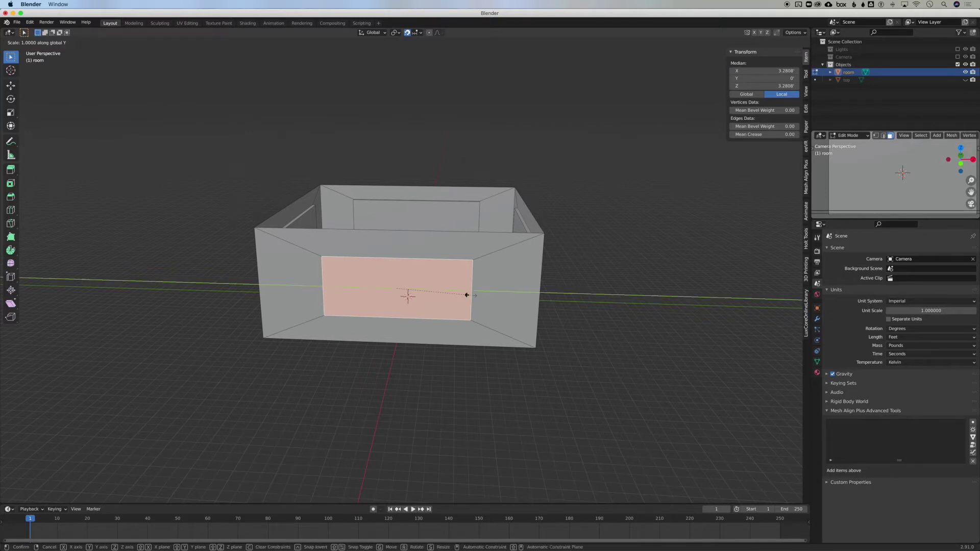
pyautogui.click(407, 295)
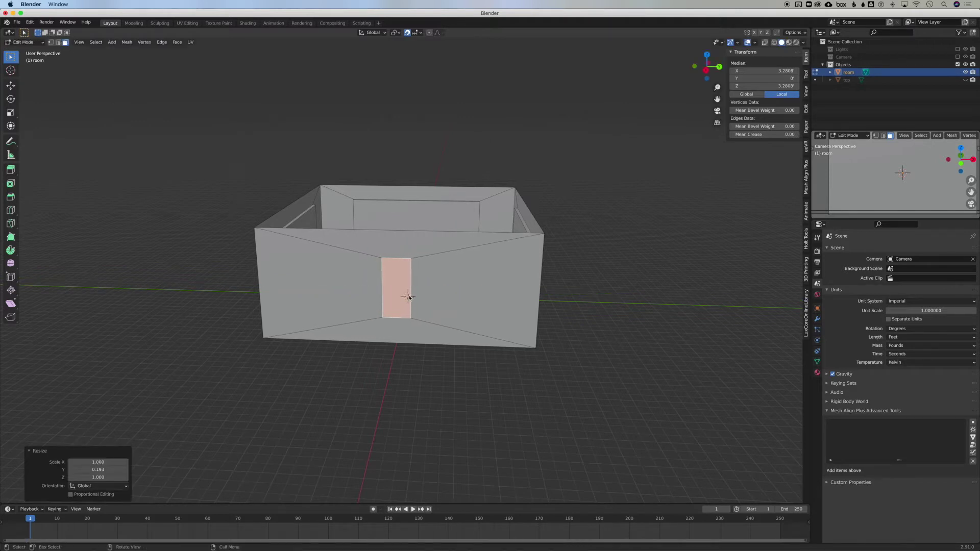
pyautogui.press('s')
pyautogui.press('z')
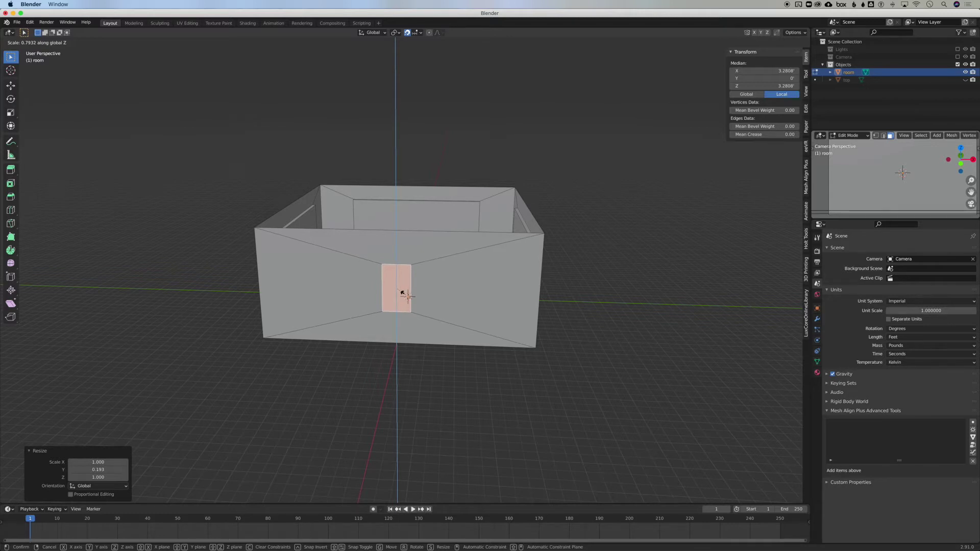
pyautogui.click(406, 295)
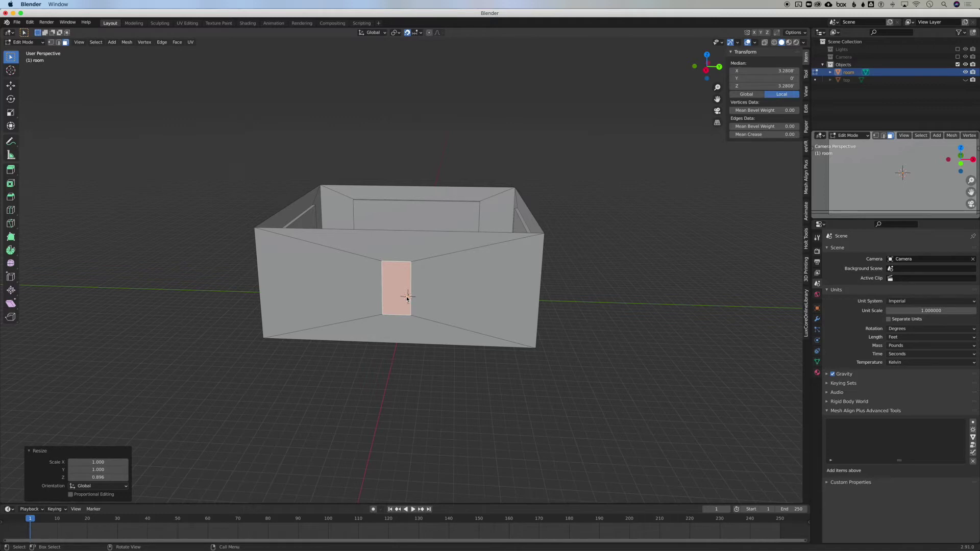
pyautogui.press('g')
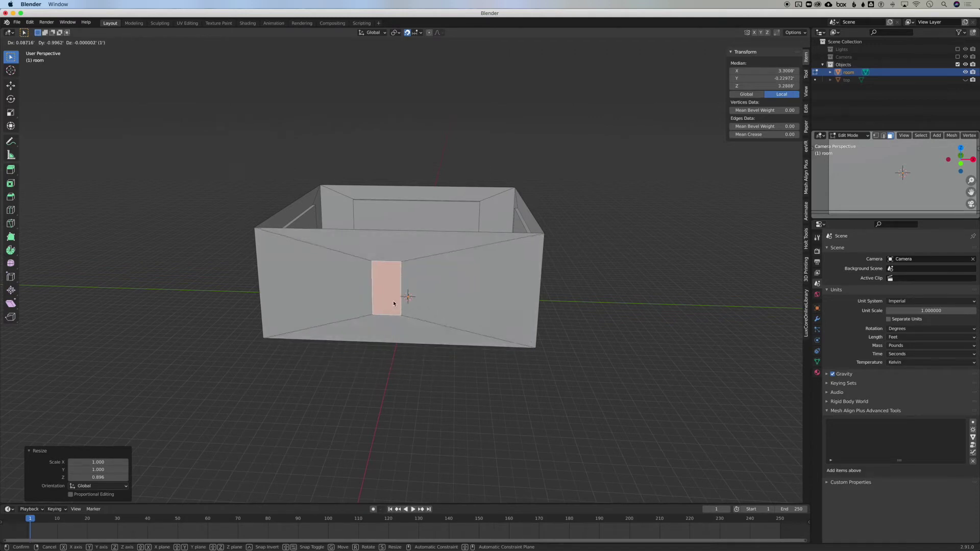
pyautogui.hotkey('shift', 'x')
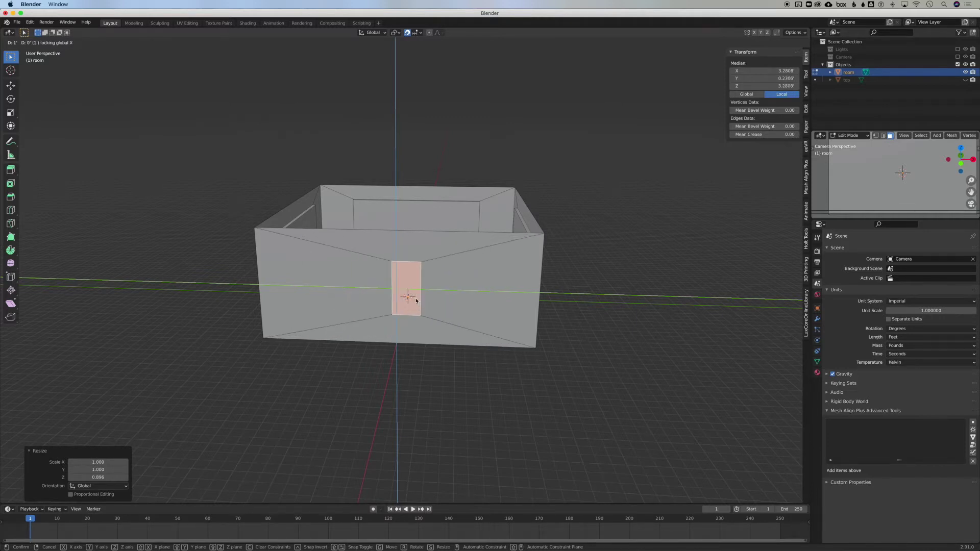
pyautogui.press('Escape')
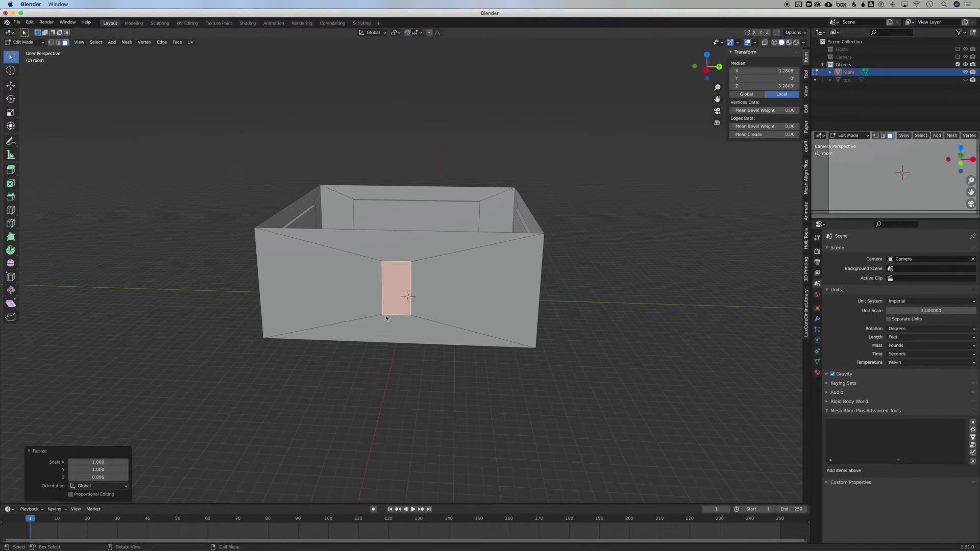
# Move the door panel within the wall plane with X locked, about 9.14 feet along Y and -2.62 feet along Z
pyautogui.press('g')
pyautogui.hotkey('shift', 'x')
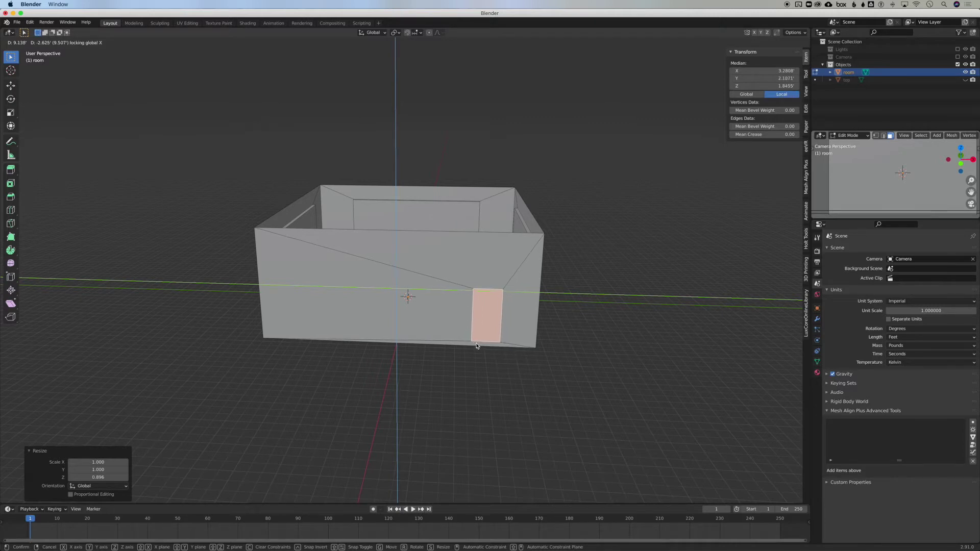
pyautogui.click(476, 343)
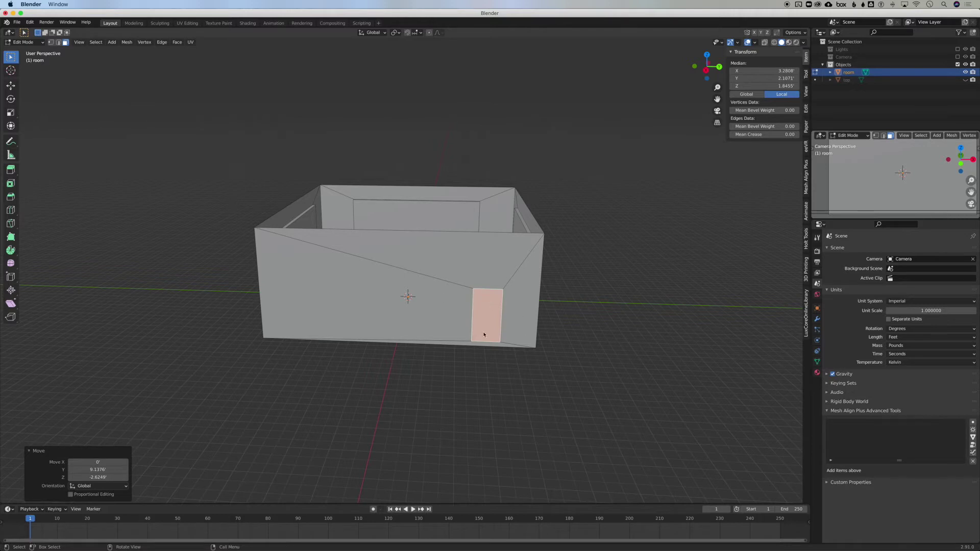
# Extrude the door panel outward from the wall by about 14.4 feet to form a hallway
pyautogui.hscroll(10, 457, 364)
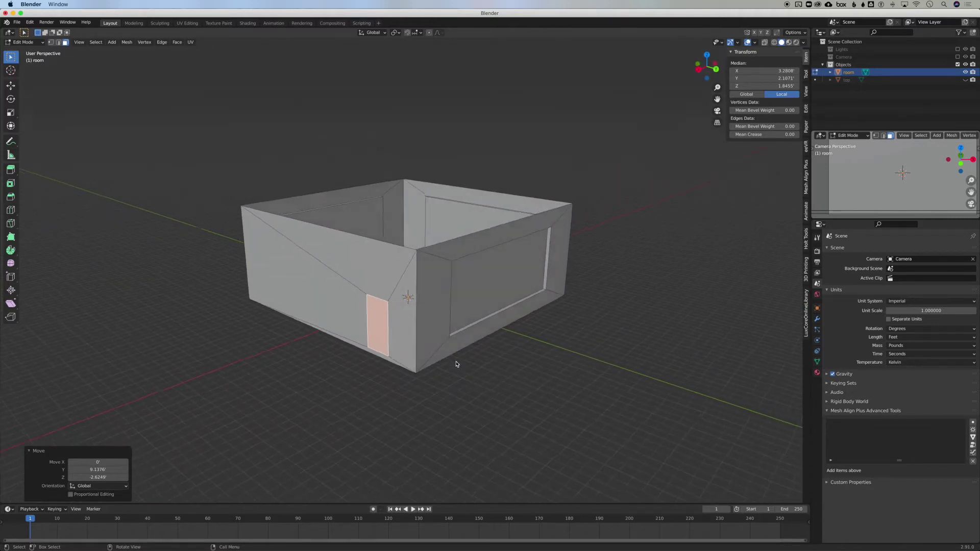
pyautogui.scroll(5, 457, 365)
pyautogui.scroll(-8, 456, 364)
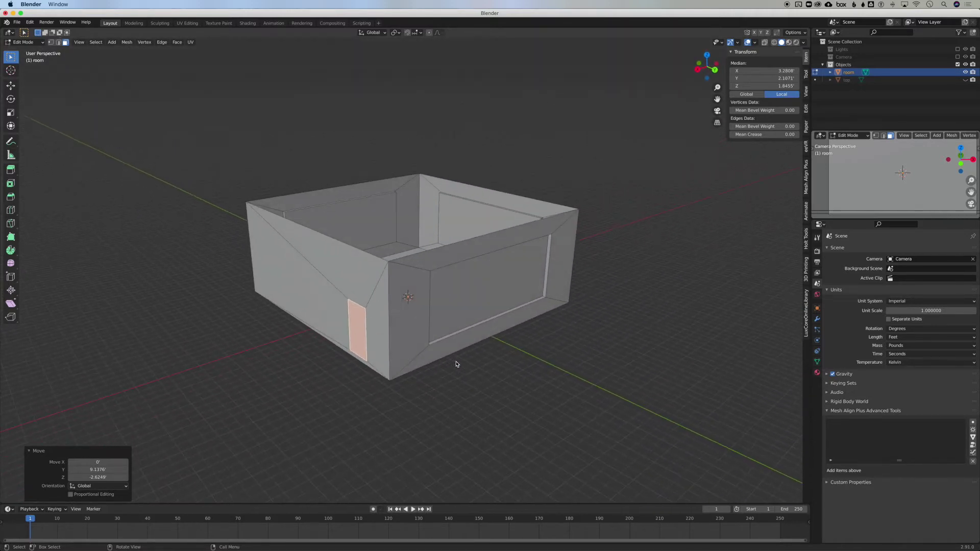
pyautogui.hscroll(-1, 457, 364)
pyautogui.hscroll(6, 337, 351)
pyautogui.scroll(4, 337, 351)
pyautogui.hscroll(-10, 337, 351)
pyautogui.scroll(-3, 337, 351)
pyautogui.scroll(-4, 337, 351)
pyautogui.hscroll(-2, 337, 351)
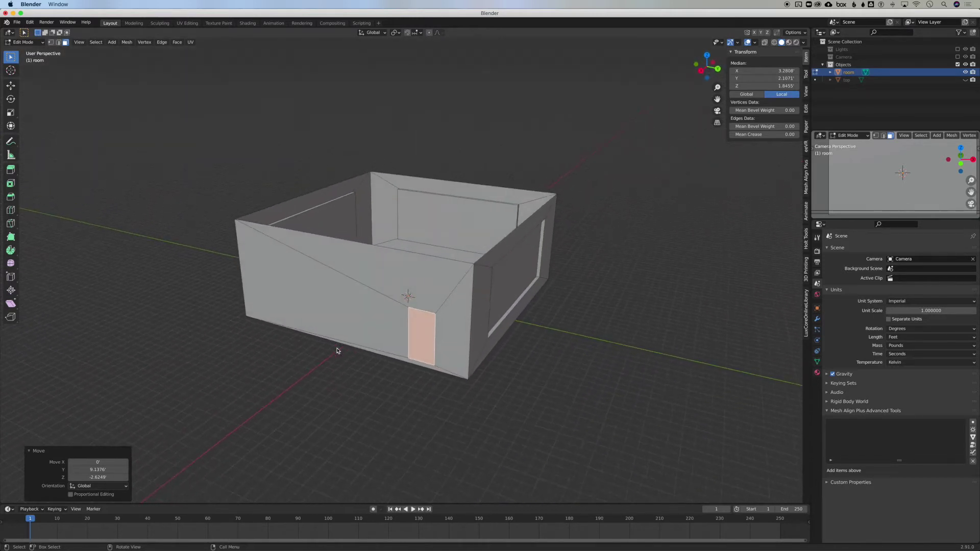
pyautogui.hscroll(8, 337, 351)
pyautogui.scroll(4, 337, 351)
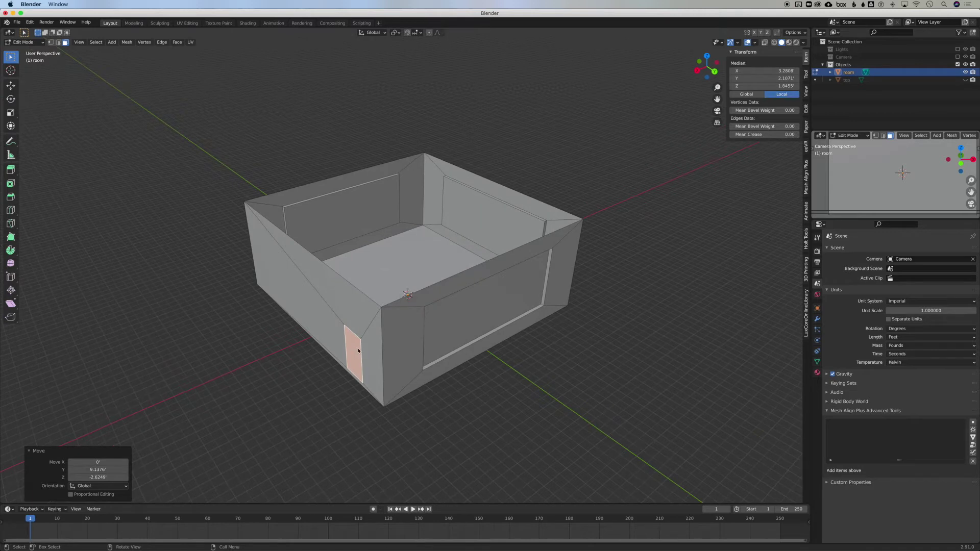
pyautogui.press('e')
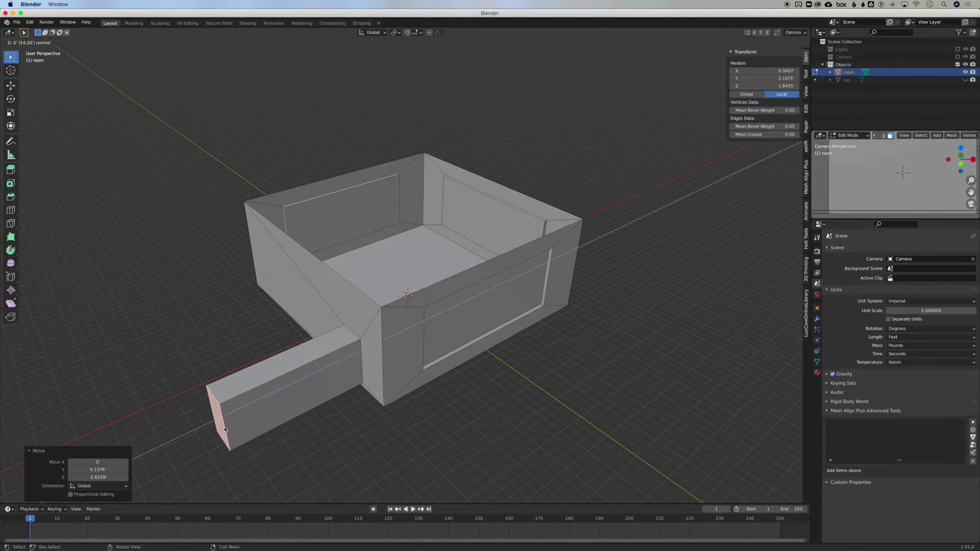
pyautogui.click(224, 431)
# Inspect the extruded hallway and its doorway opening from inside and outside the room
pyautogui.hscroll(15, 225, 430)
pyautogui.scroll(-3, 225, 430)
pyautogui.hscroll(-3, 225, 431)
pyautogui.scroll(5, 225, 430)
pyautogui.hscroll(10, 224, 430)
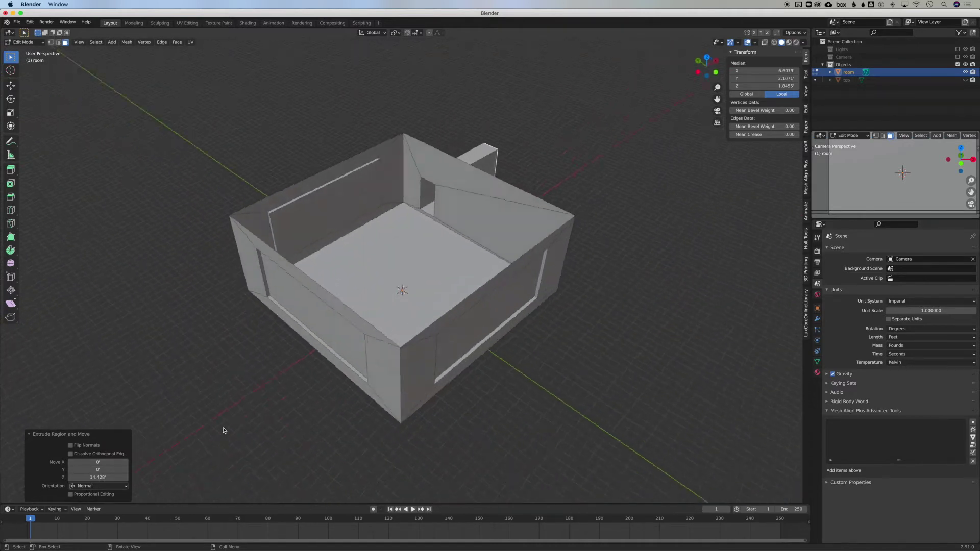
pyautogui.scroll(-4, 223, 431)
pyautogui.hscroll(4, 223, 431)
pyautogui.hscroll(-12, 223, 431)
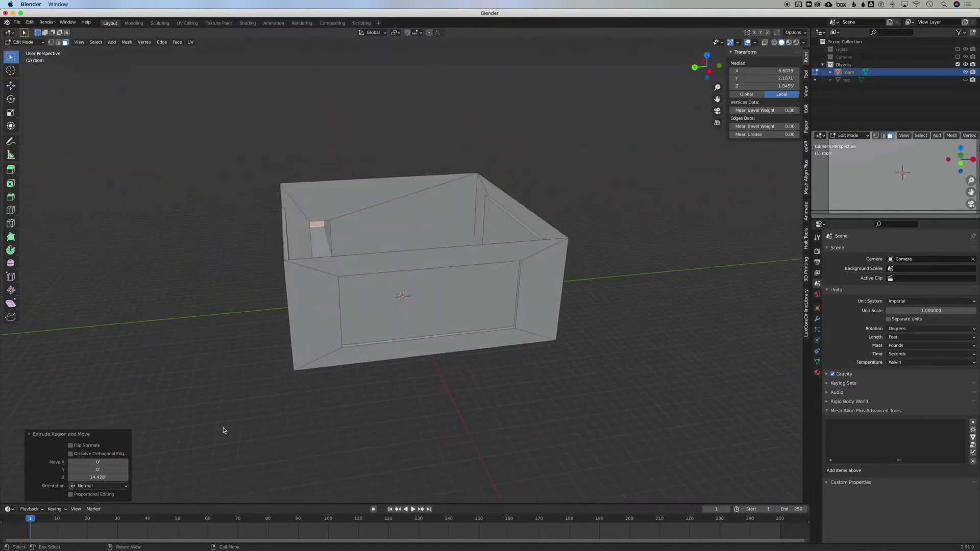
pyautogui.scroll(-4, 223, 431)
pyautogui.scroll(6, 223, 431)
pyautogui.hscroll(5, 223, 430)
pyautogui.hscroll(-12, 223, 431)
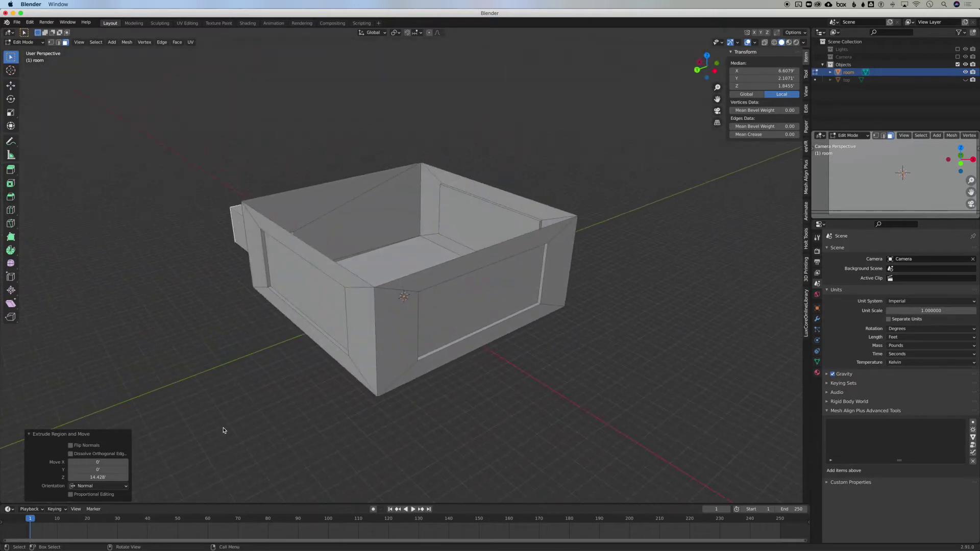
pyautogui.hscroll(10, 223, 431)
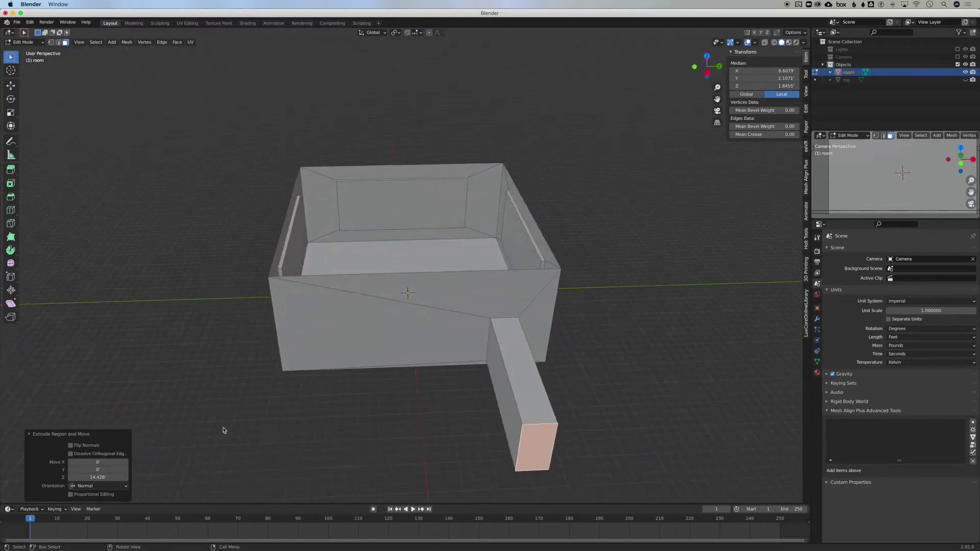
pyautogui.scroll(6, 224, 431)
pyautogui.hscroll(4, 223, 431)
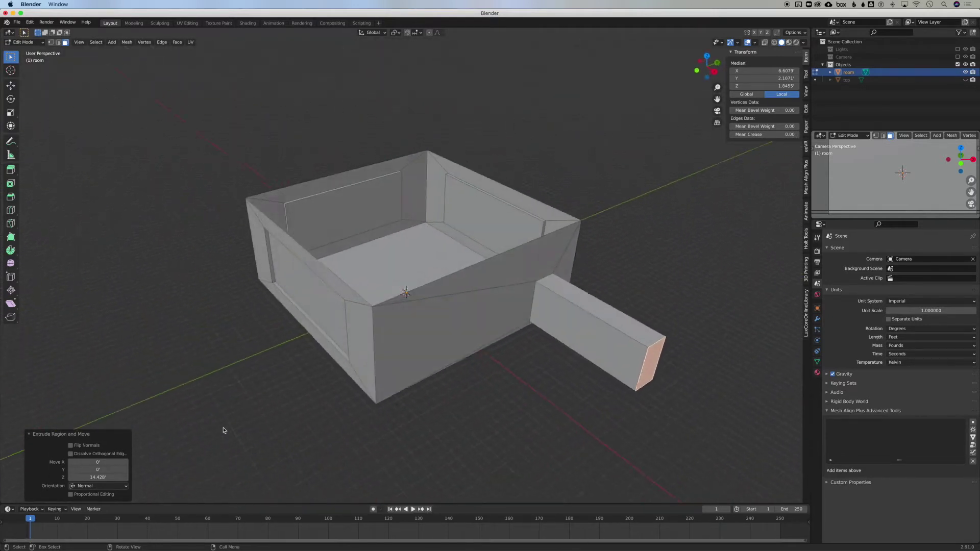
# Deselect the hallway's end face, check the room from all around, and return to Object Mode
pyautogui.click(81, 155)
pyautogui.moveTo(300, 155); pyautogui.dragTo(301, 174, button='middle')
pyautogui.hscroll(-5, 300, 174)
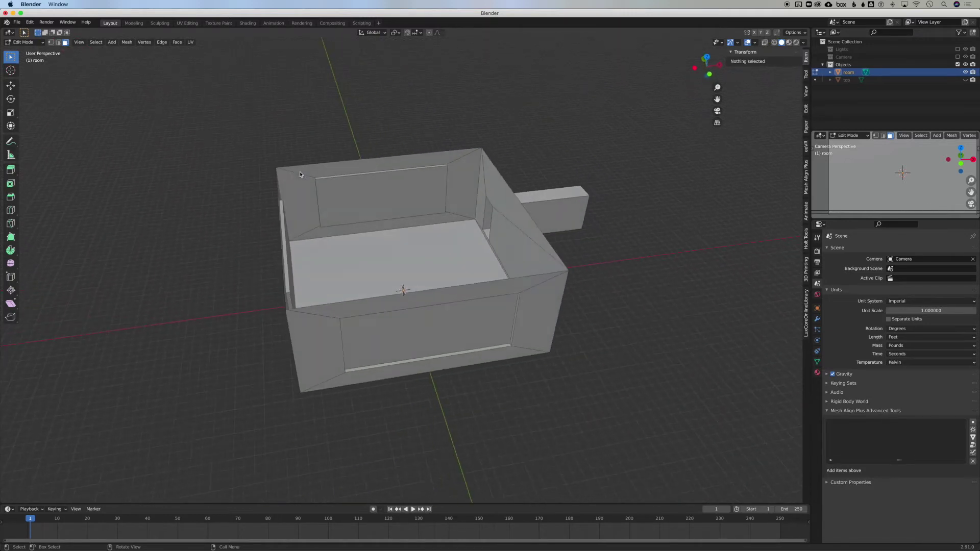
pyautogui.hscroll(5, 300, 174)
pyautogui.hscroll(6, 300, 174)
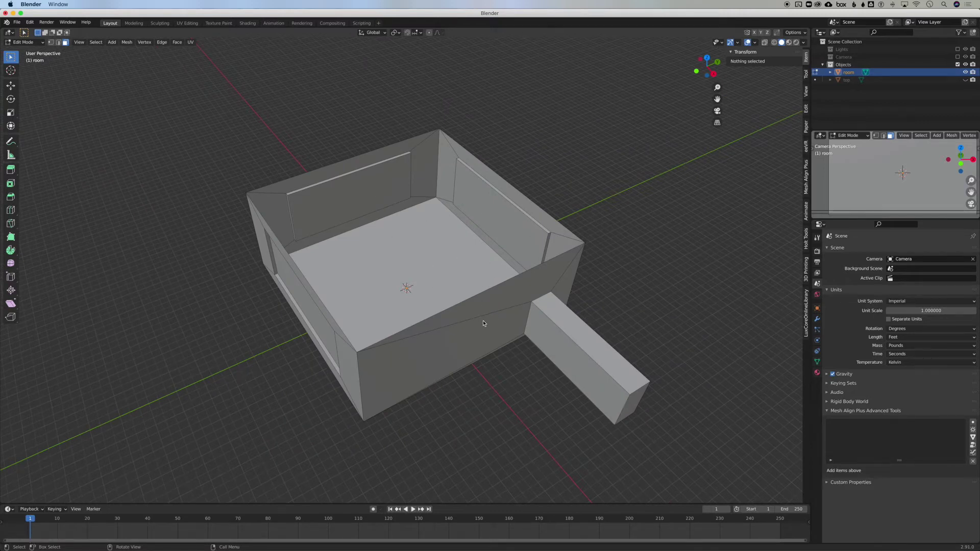
pyautogui.scroll(-6, 468, 356)
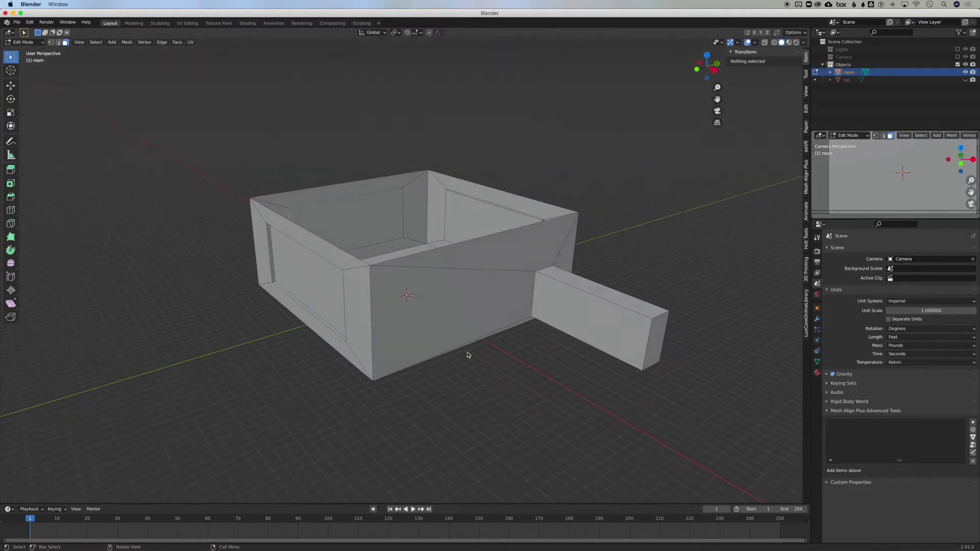
pyautogui.hscroll(15, 468, 355)
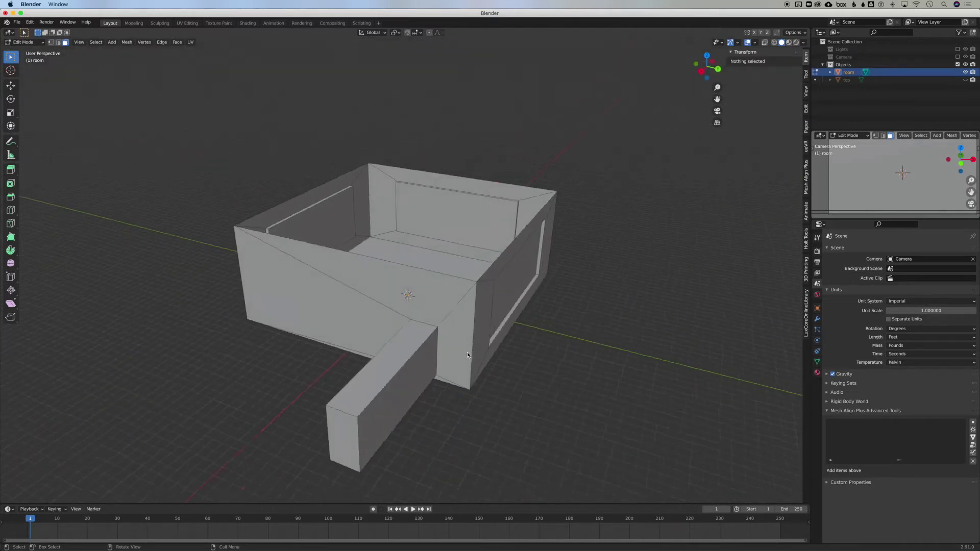
pyautogui.hscroll(3, 467, 351)
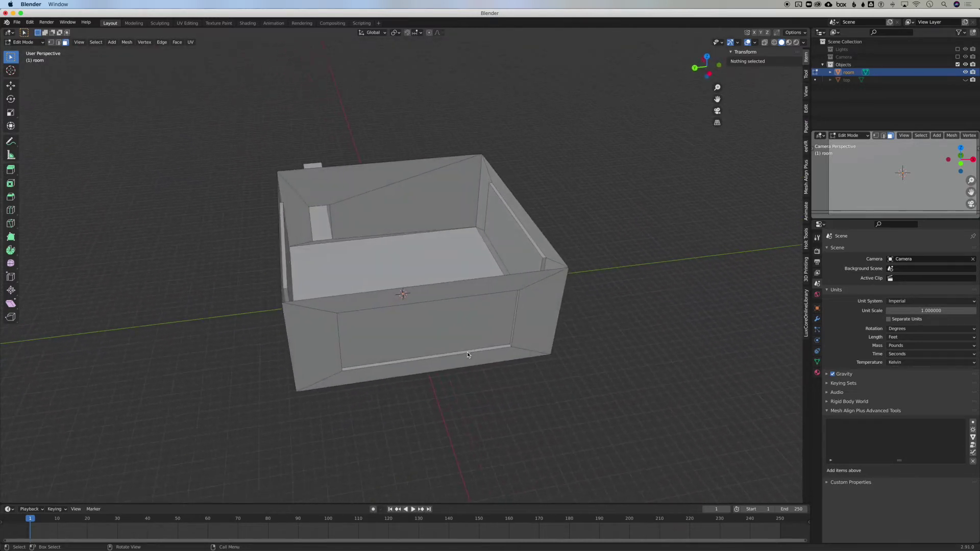
pyautogui.press('Tab')
pyautogui.hscroll(8, 466, 353)
pyautogui.hscroll(-5, 417, 382)
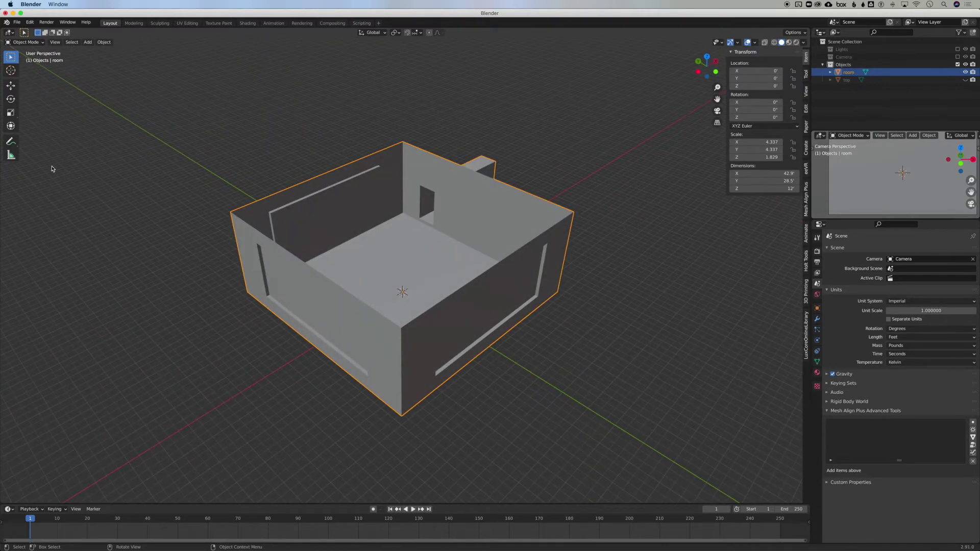
# Open the add-on preferences and search for "impo" to check the Import Images as Planes add-on
pyautogui.click(30, 23)
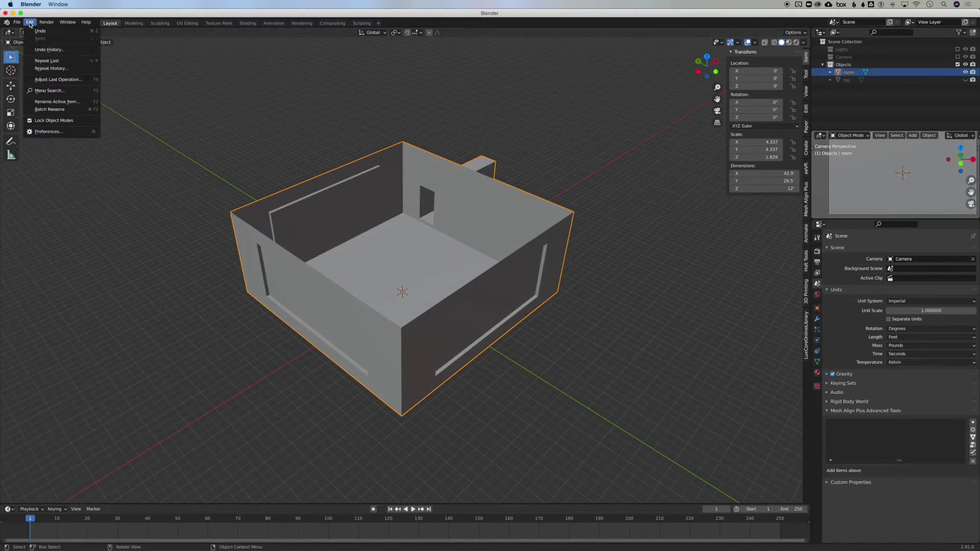
pyautogui.click(63, 132)
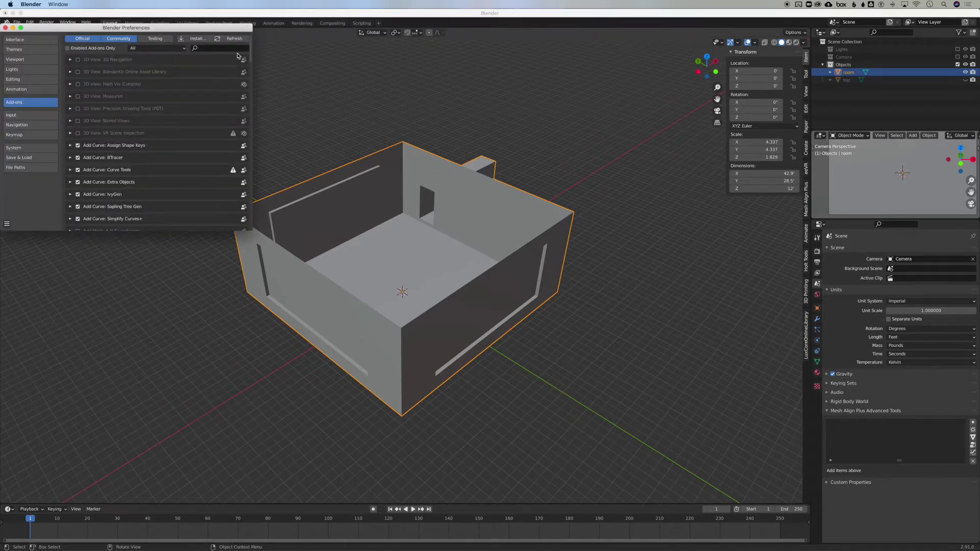
pyautogui.click(233, 48)
pyautogui.moveTo(206, 25); pyautogui.dragTo(396, 62)
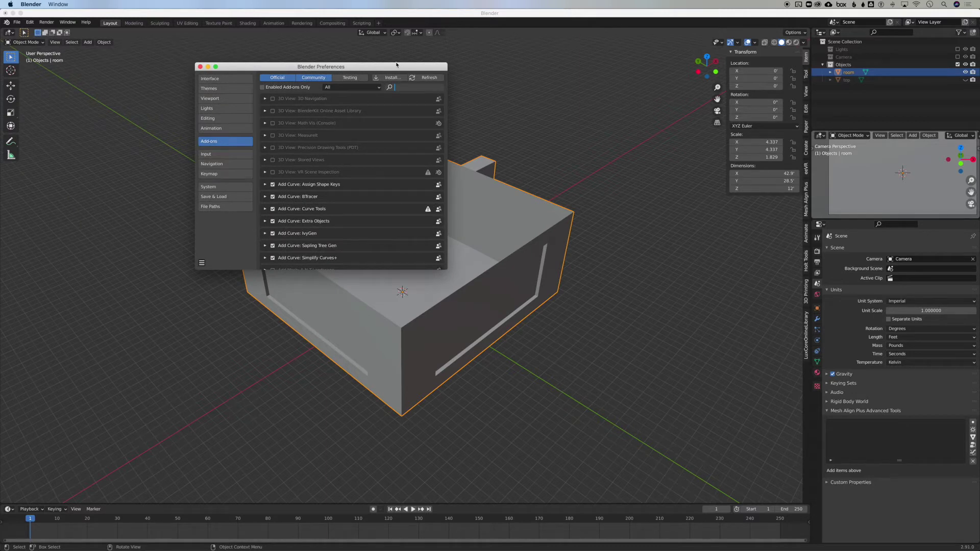
pyautogui.write('impo')
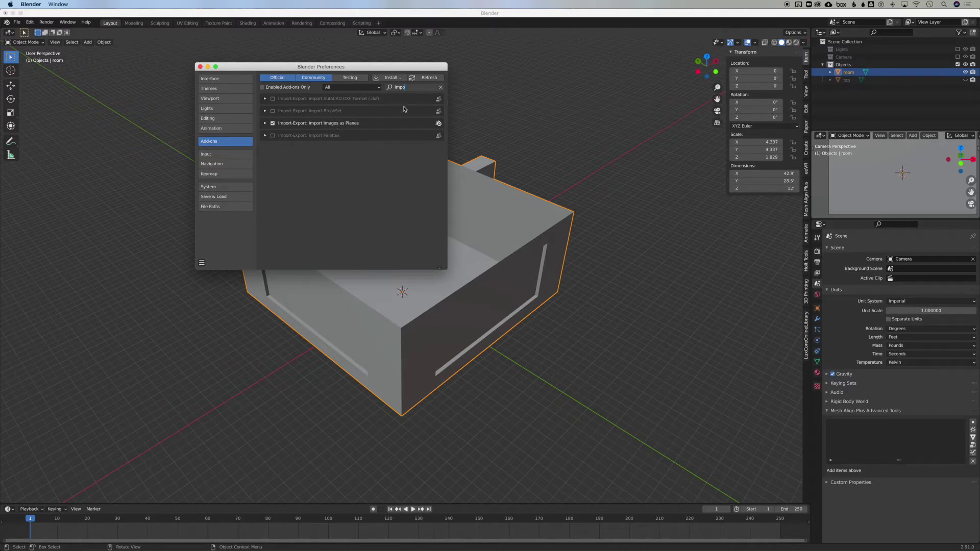
# Search the add-ons for "mater" to check the material add-ons, and close the preferences
pyautogui.click(440, 88)
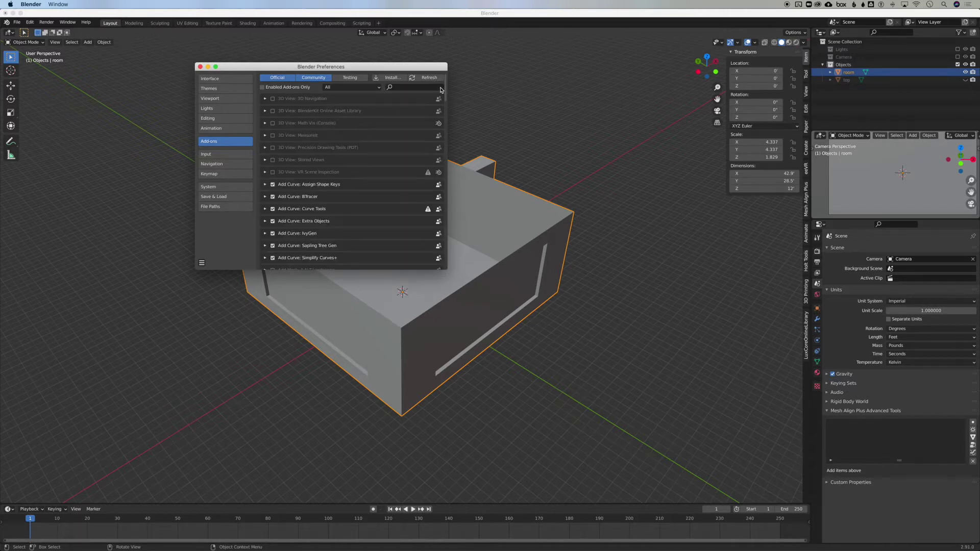
pyautogui.click(415, 89)
pyautogui.write('vx')
pyautogui.press('BackSpace')
pyautogui.press('BackSpace')
pyautogui.write('mater')
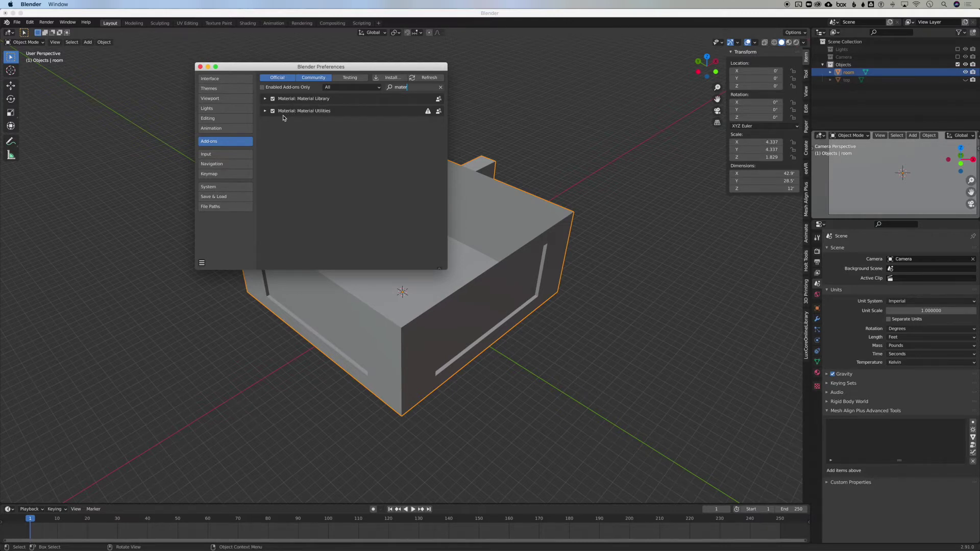
pyautogui.click(200, 67)
# Deselect the room, start an Images as Planes import, and browse to the vids folder inside Movies
pyautogui.moveTo(208, 114); pyautogui.dragTo(207, 114, button='middle')
pyautogui.click(207, 115)
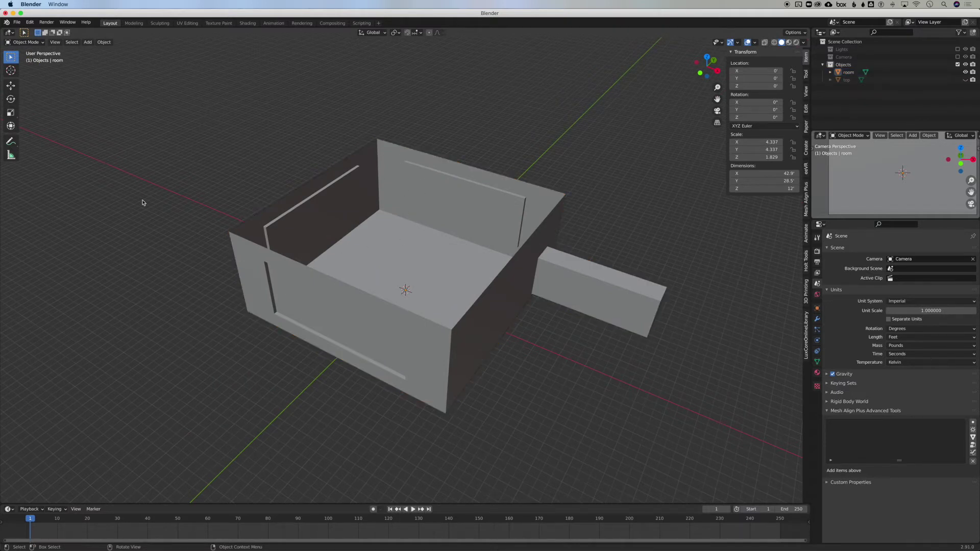
pyautogui.click(17, 22)
pyautogui.moveTo(60, 126)
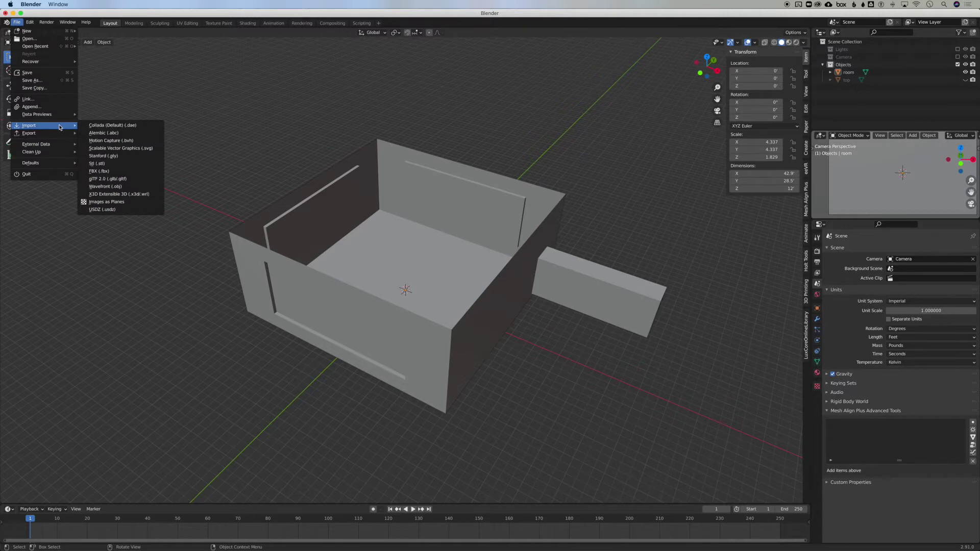
pyautogui.click(126, 202)
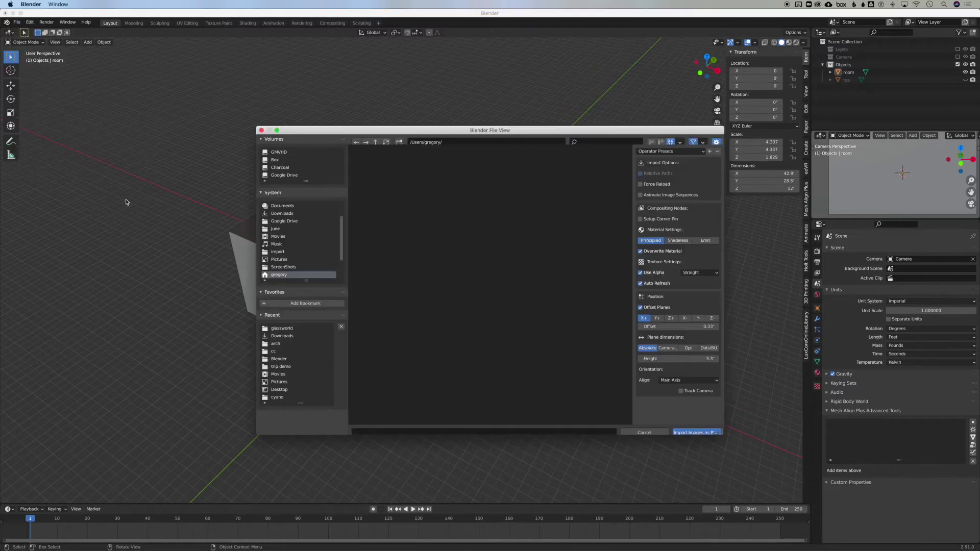
pyautogui.click(286, 236)
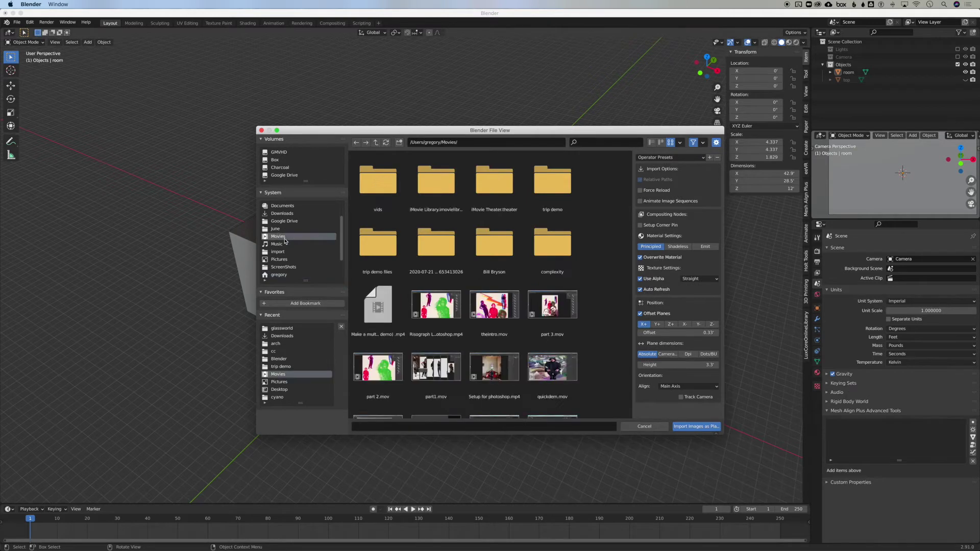
pyautogui.click(375, 190)
pyautogui.doubleClick(376, 190)
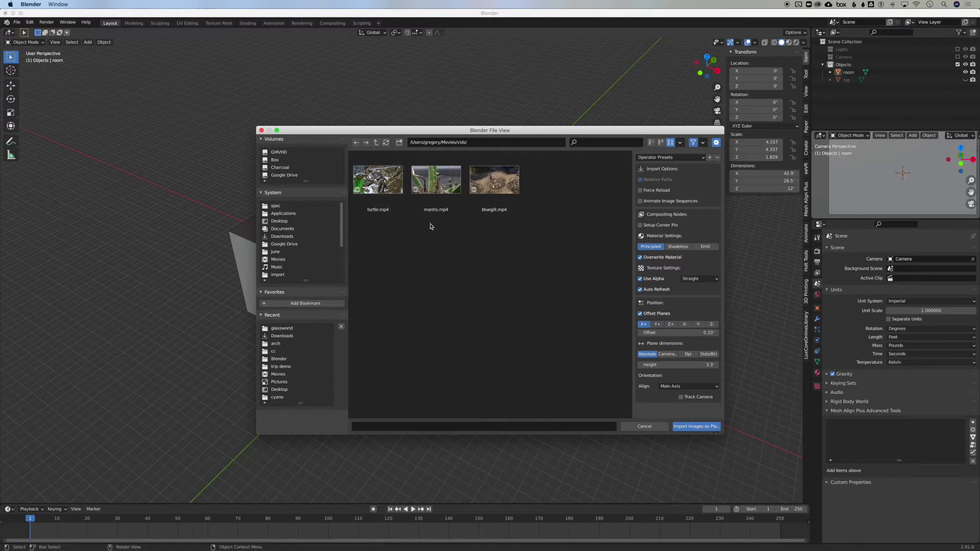
# Import turtle.mp4, mantis.mp4 and bluegill.mp4 together as image planes with the default import options
pyautogui.click(380, 179)
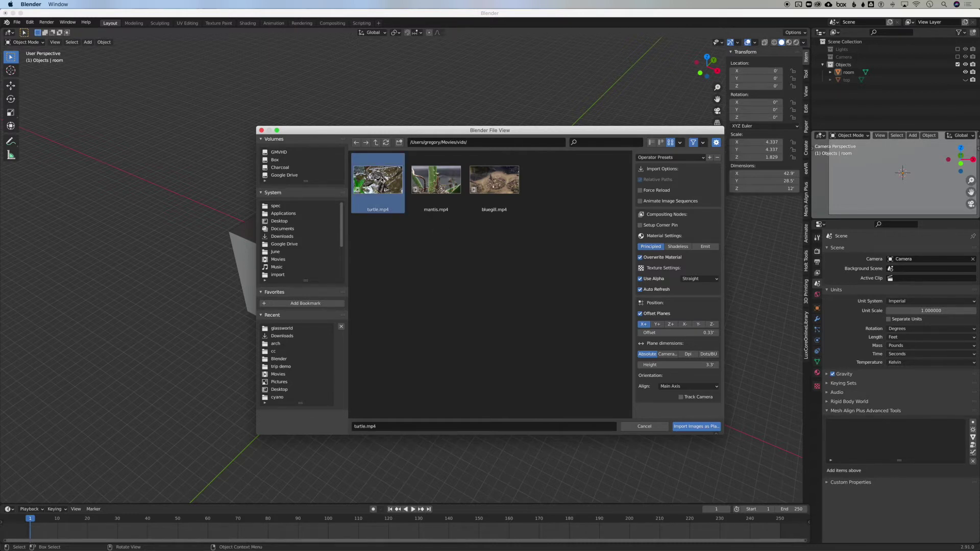
pyautogui.keyDown('shift'); pyautogui.click(495, 180); pyautogui.keyUp('shift')
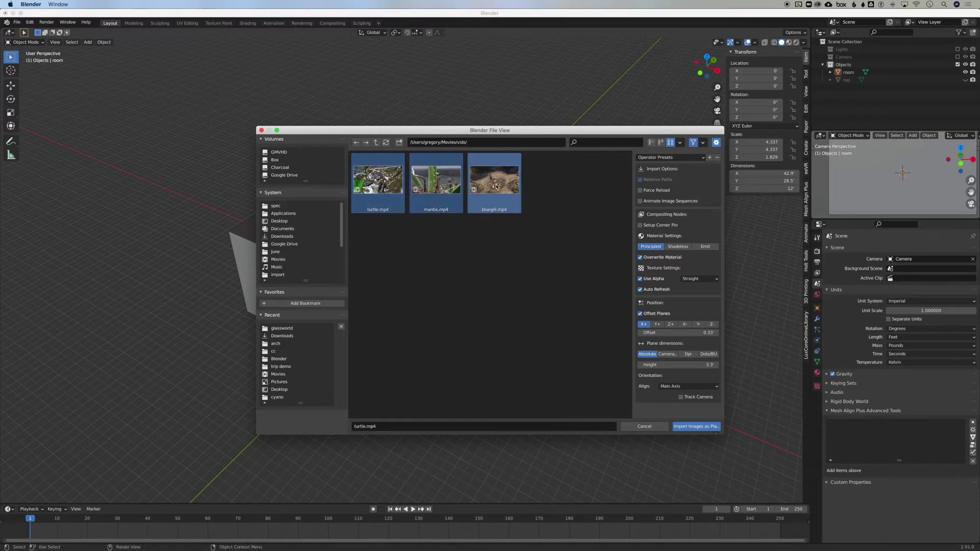
pyautogui.click(694, 428)
pyautogui.hscroll(10, 694, 432)
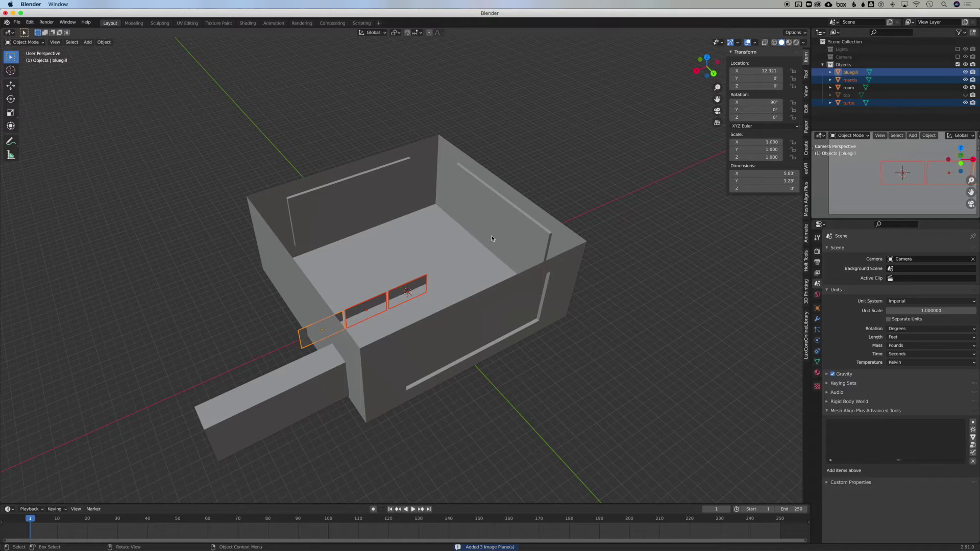
# Move the three imported video planes out of the room into the empty space beside it, and delete them
pyautogui.press('g')
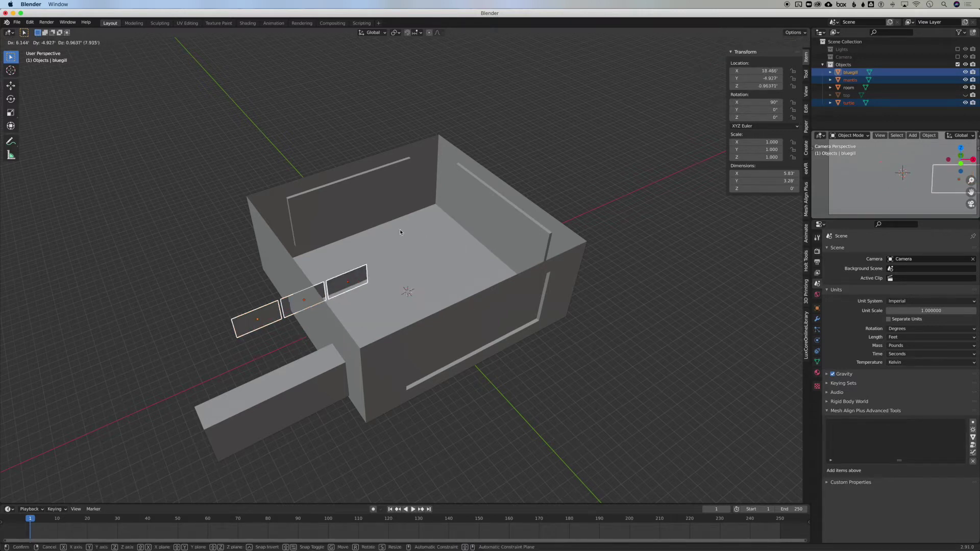
pyautogui.click(333, 116)
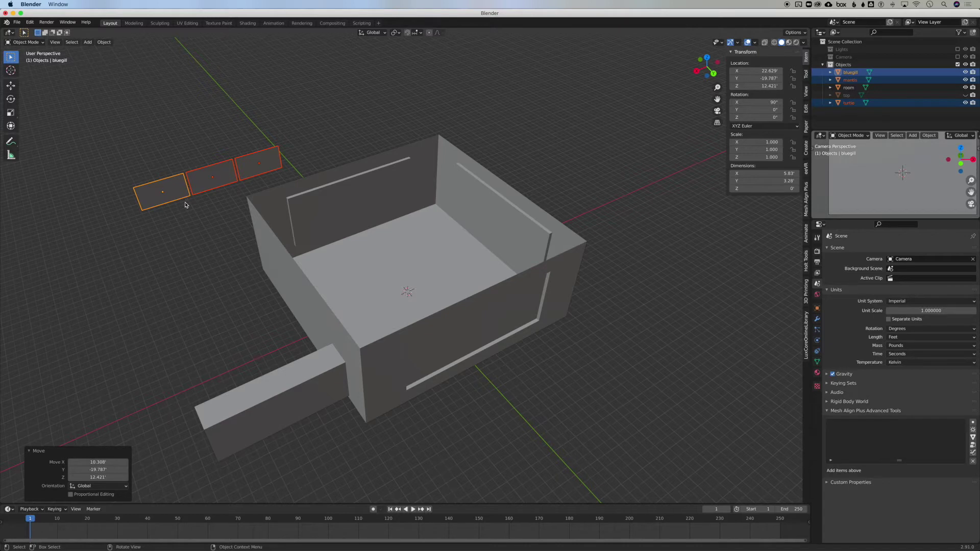
pyautogui.press('x')
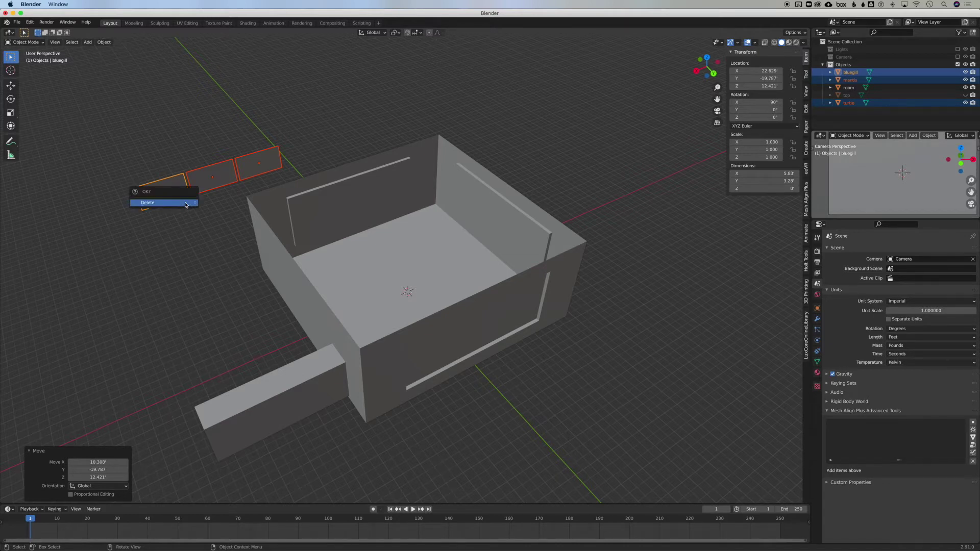
pyautogui.click(185, 205)
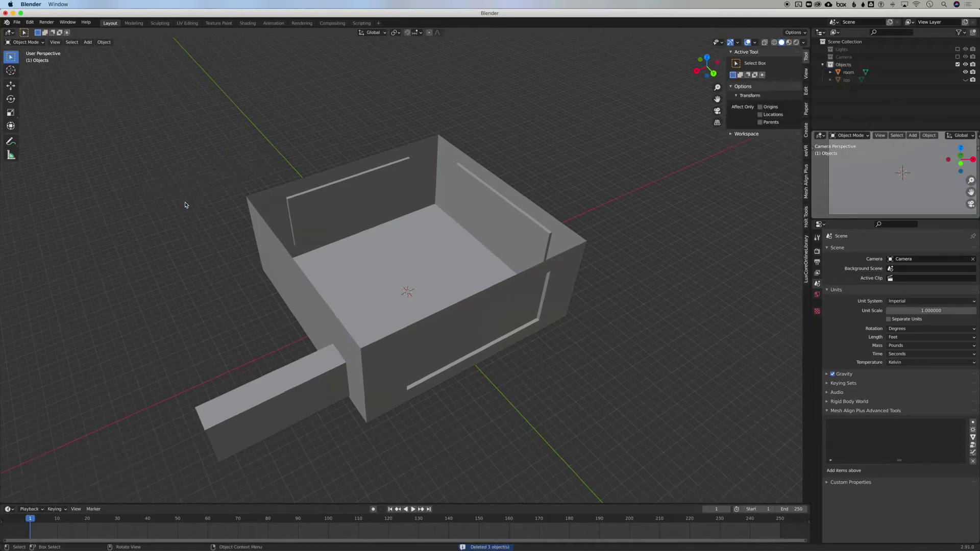
# Inspect the room's recessed wall panels and doorway hallway from all sides
pyautogui.hscroll(-10, 185, 204)
pyautogui.scroll(-5, 186, 205)
pyautogui.hscroll(15, 186, 204)
pyautogui.scroll(5, 185, 204)
pyautogui.hscroll(6, 185, 204)
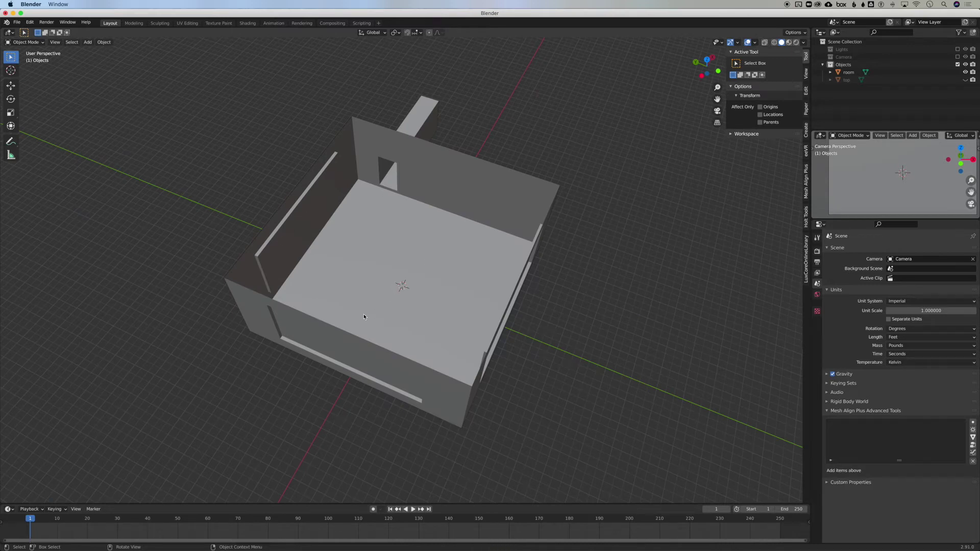
pyautogui.hscroll(-8, 364, 314)
pyautogui.scroll(-5, 363, 314)
pyautogui.hscroll(-10, 364, 317)
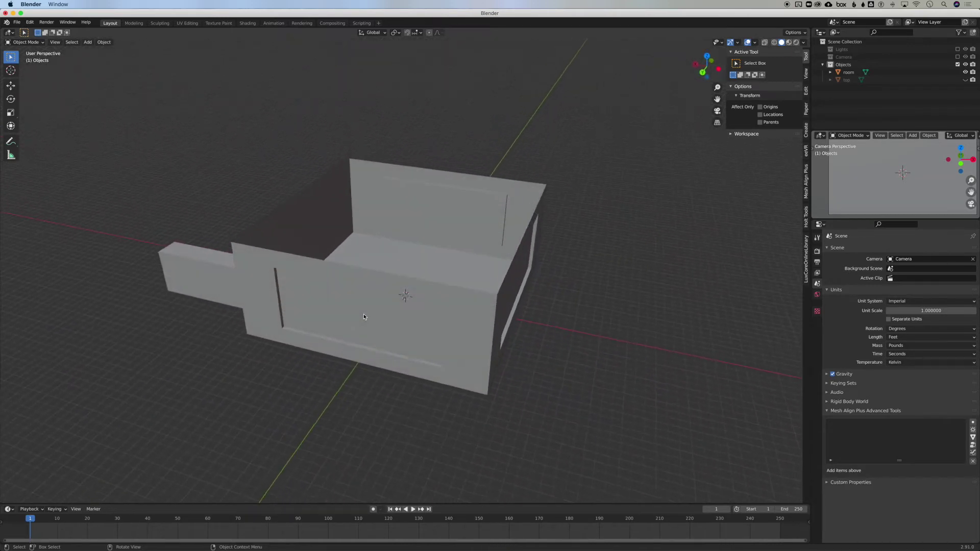
pyautogui.hscroll(-4, 364, 317)
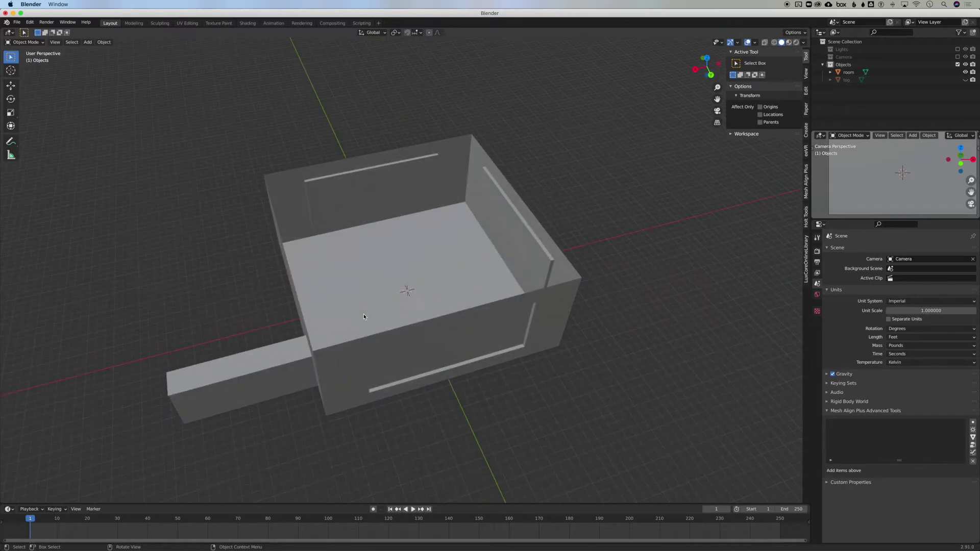
pyautogui.hscroll(-5, 364, 317)
pyautogui.hscroll(6, 364, 314)
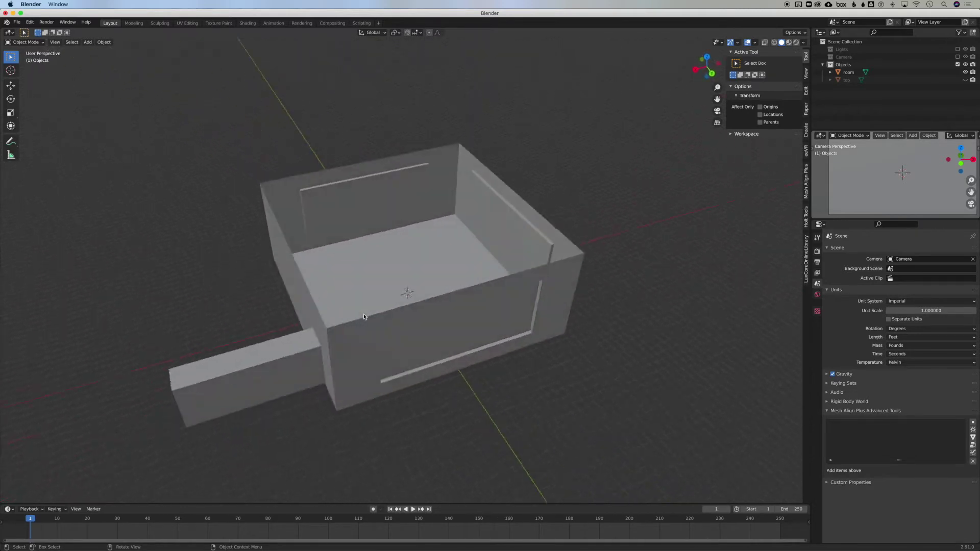
pyautogui.hscroll(-4, 363, 314)
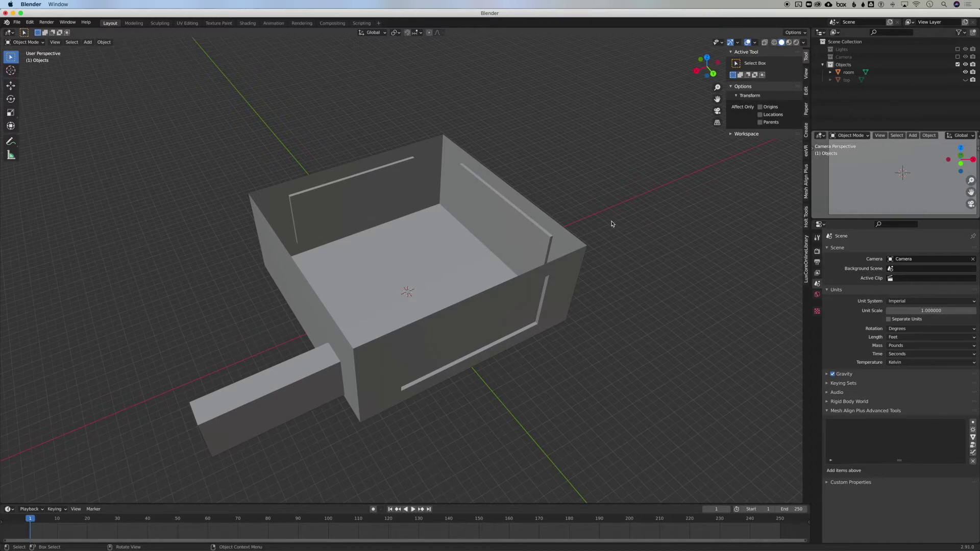
pyautogui.scroll(-4, 643, 252)
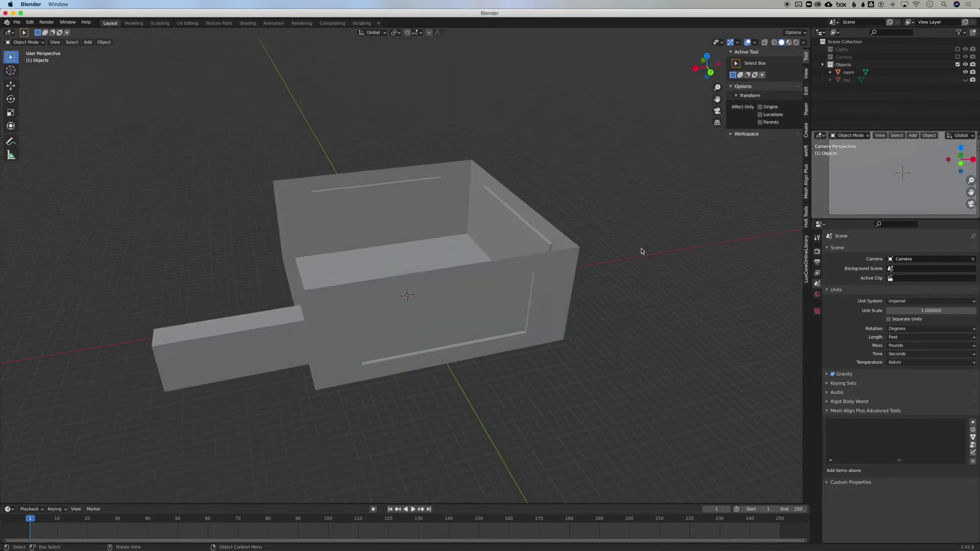
pyautogui.hscroll(8, 642, 252)
pyautogui.hscroll(8, 643, 252)
pyautogui.hscroll(8, 643, 251)
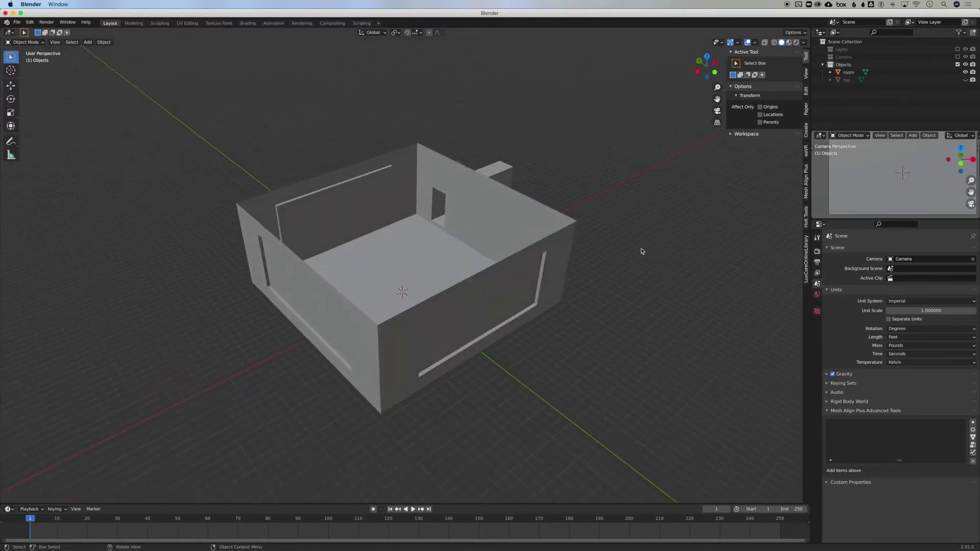
# Give the room object a new material and name it "walls"
pyautogui.click(556, 262)
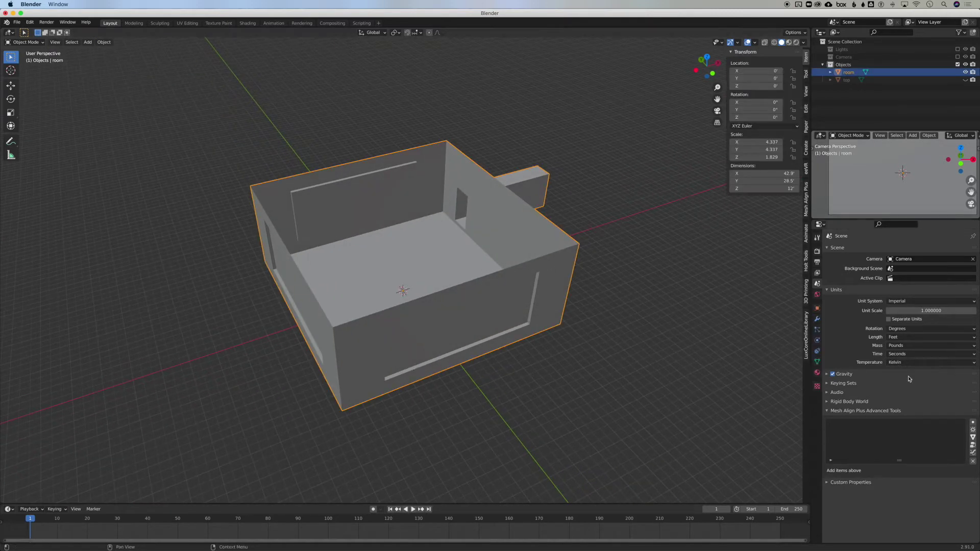
pyautogui.click(817, 375)
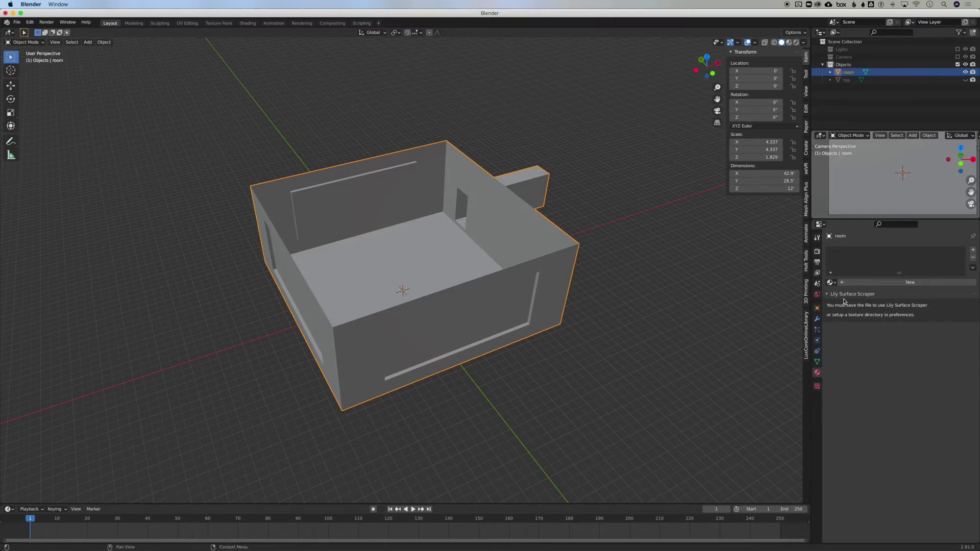
pyautogui.click(893, 287)
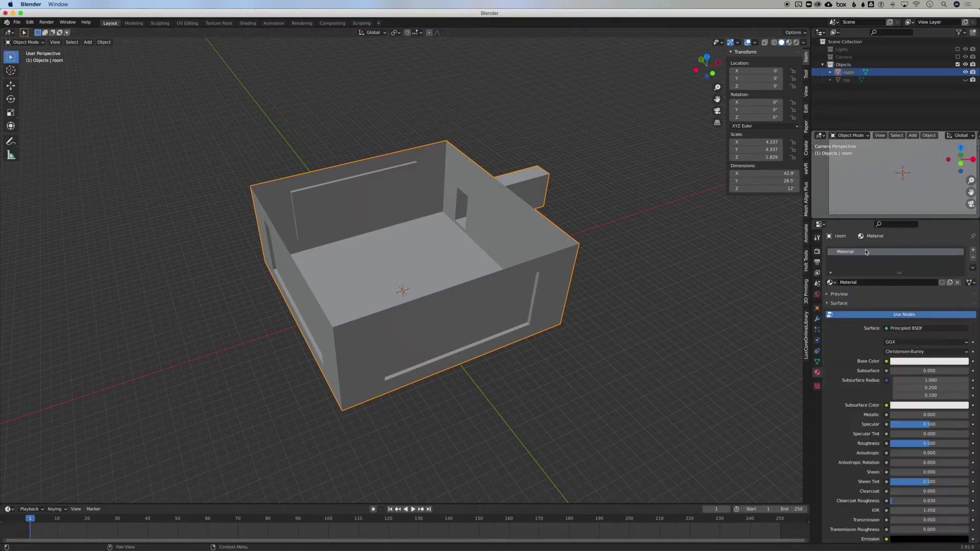
pyautogui.doubleClick(845, 251)
pyautogui.write('walls')
pyautogui.press('Return')
# Add three more material slots to the room and fill them with the existing bluegill, mantis and turtle materials, in that order
pyautogui.click(974, 252)
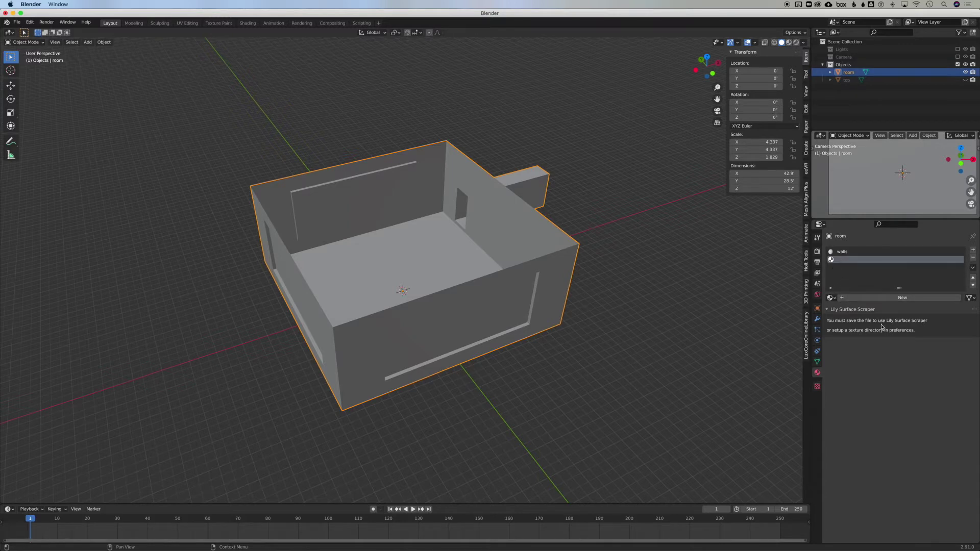
pyautogui.click(831, 298)
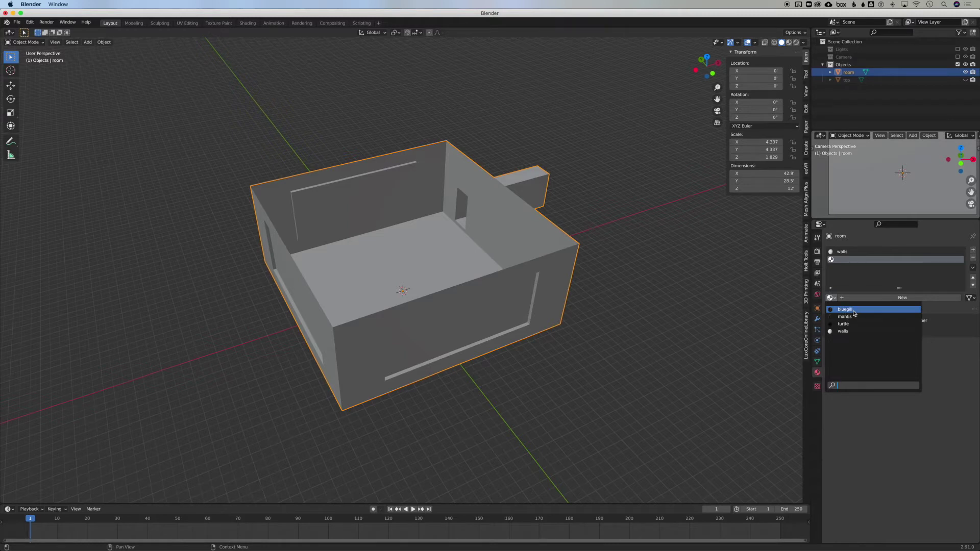
pyautogui.click(854, 310)
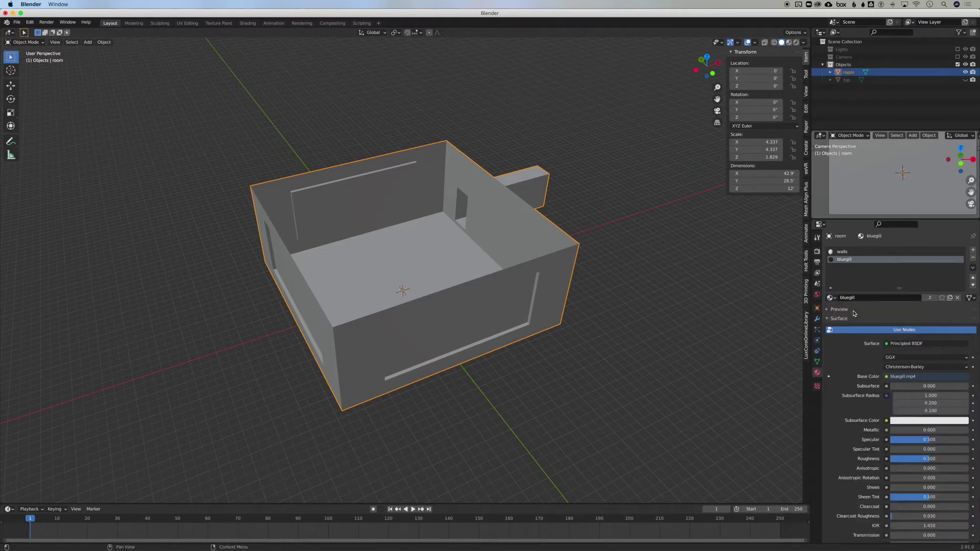
pyautogui.click(974, 251)
pyautogui.click(831, 298)
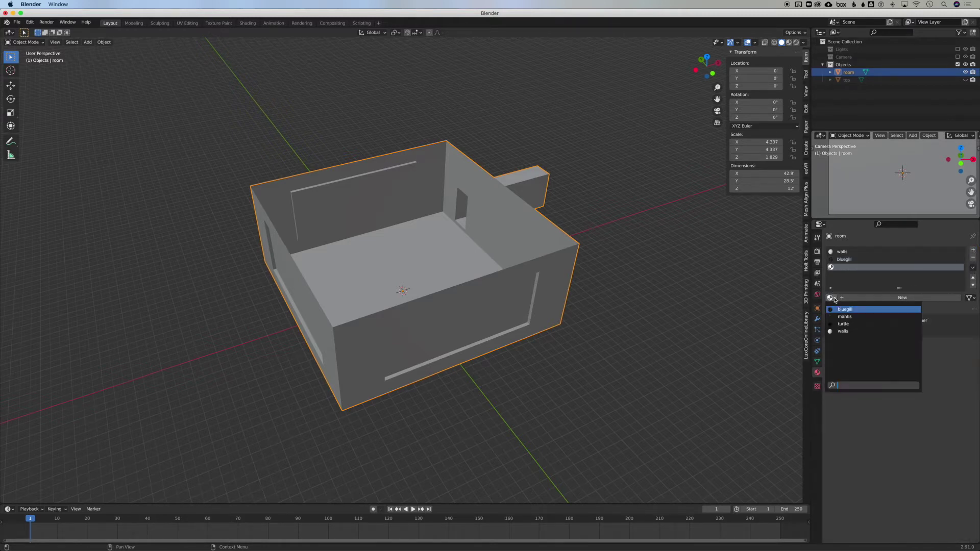
pyautogui.click(846, 317)
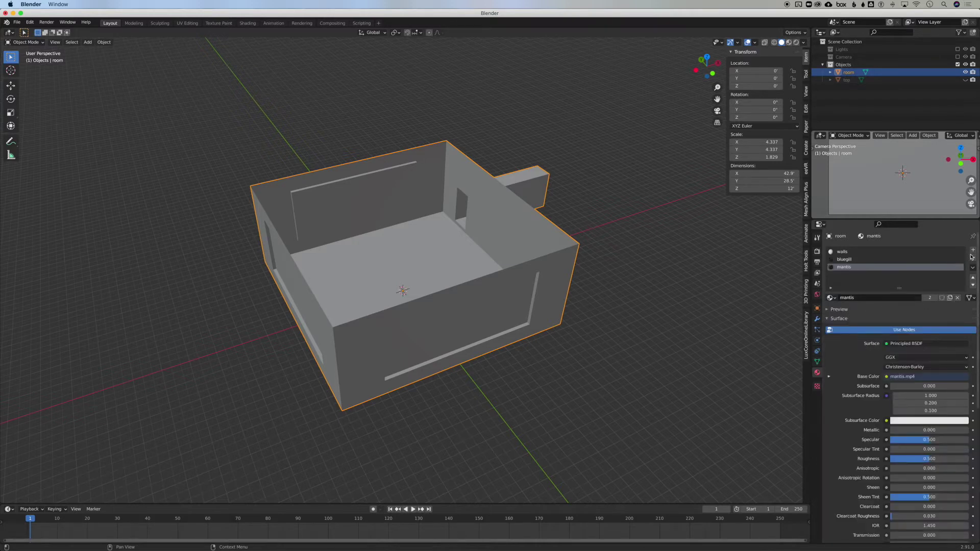
pyautogui.click(974, 251)
pyautogui.click(830, 298)
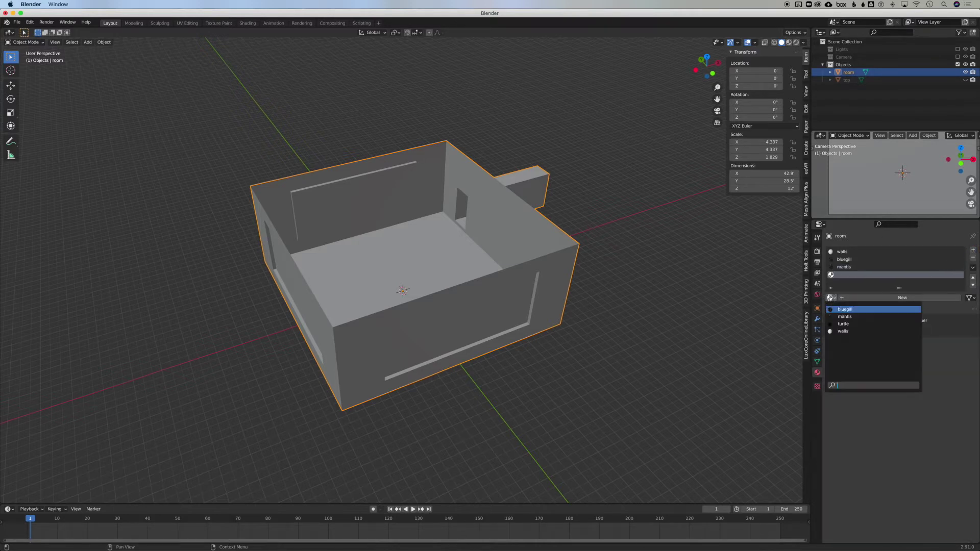
pyautogui.click(843, 323)
# Switch the viewport to Material Preview shading, try Rendered shading, and go back to Material Preview
pyautogui.moveTo(713, 332); pyautogui.dragTo(714, 331, button='middle')
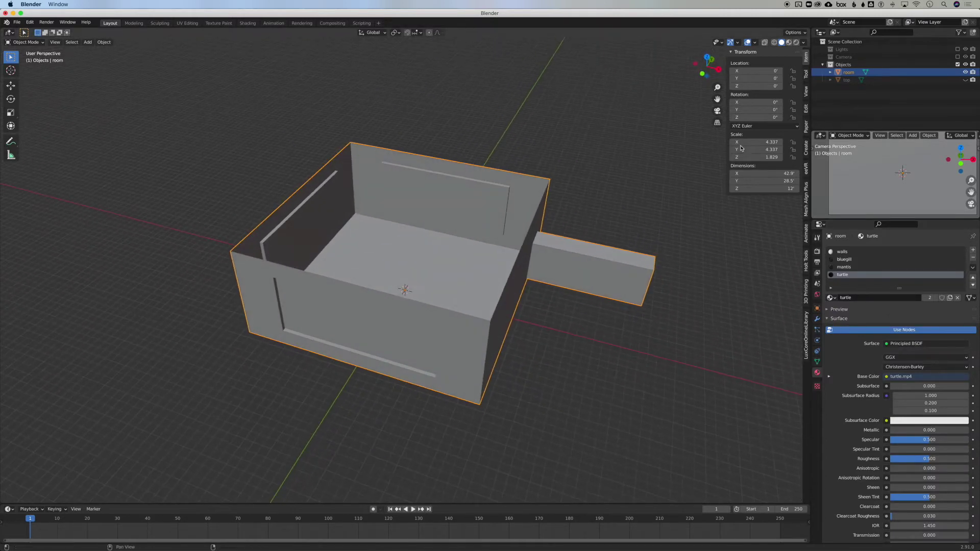
pyautogui.click(789, 43)
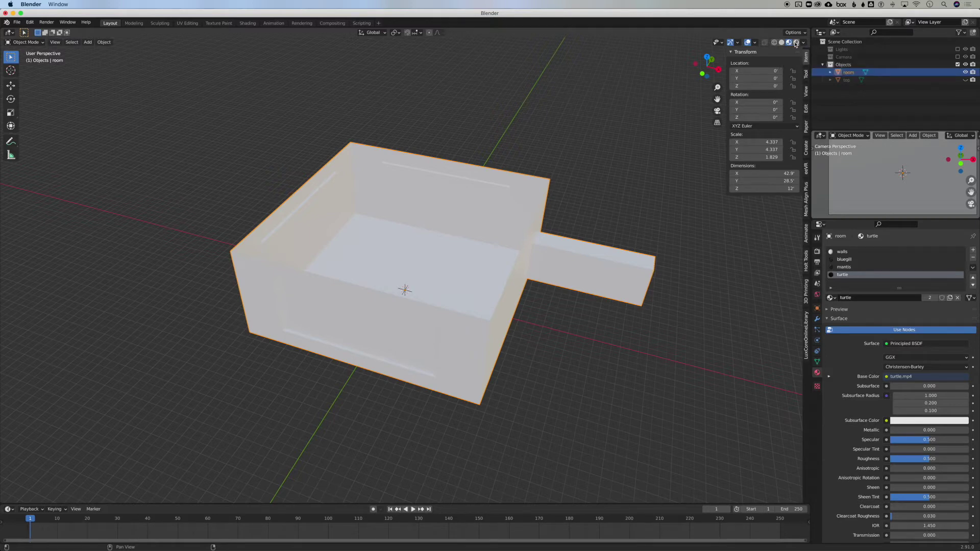
pyautogui.click(796, 43)
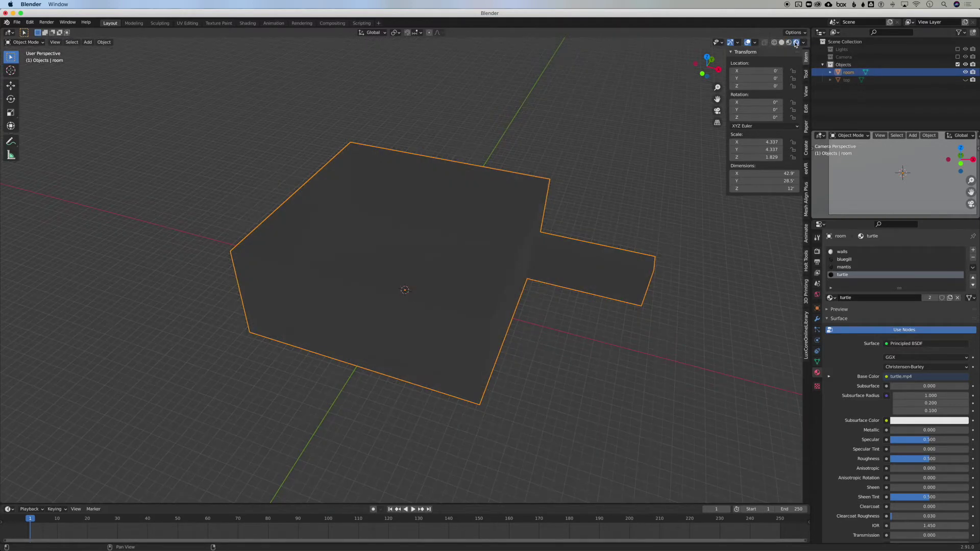
pyautogui.click(789, 43)
# Examine the room and hallway in Material Preview from several angles and heights
pyautogui.hscroll(10, 557, 155)
pyautogui.scroll(-10, 556, 155)
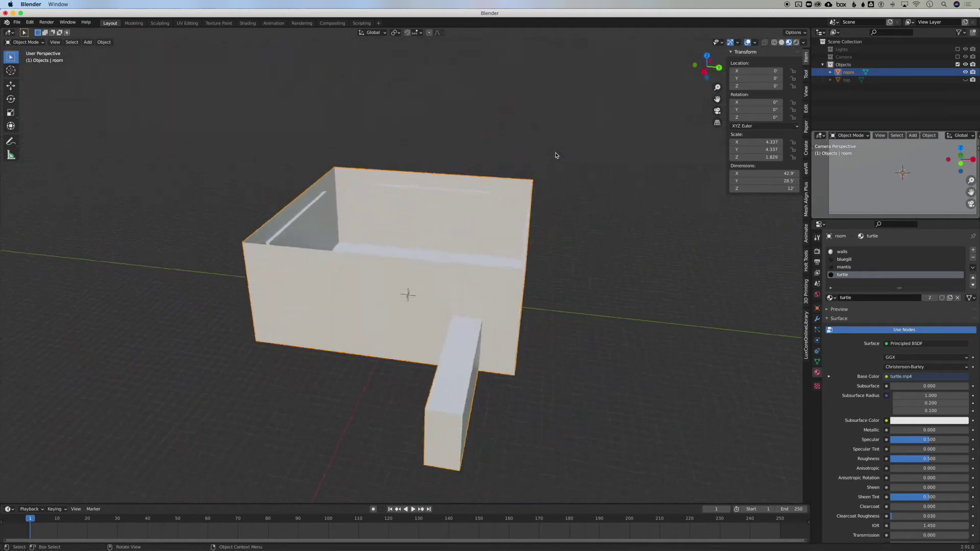
pyautogui.hscroll(-10, 557, 155)
pyautogui.scroll(10, 556, 156)
pyautogui.scroll(-5, 557, 156)
pyautogui.hscroll(-4, 556, 156)
pyautogui.scroll(6, 556, 155)
pyautogui.scroll(-8, 557, 156)
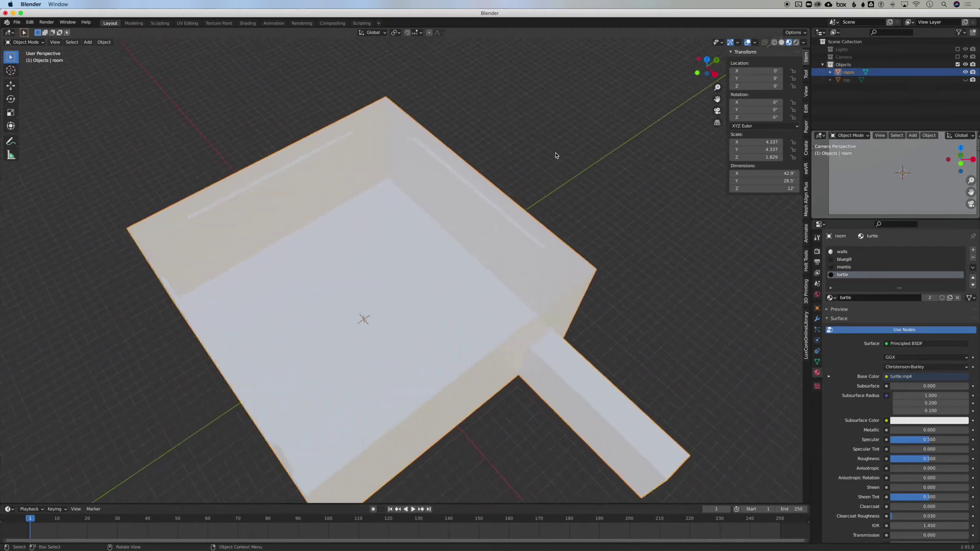
pyautogui.scroll(4, 556, 156)
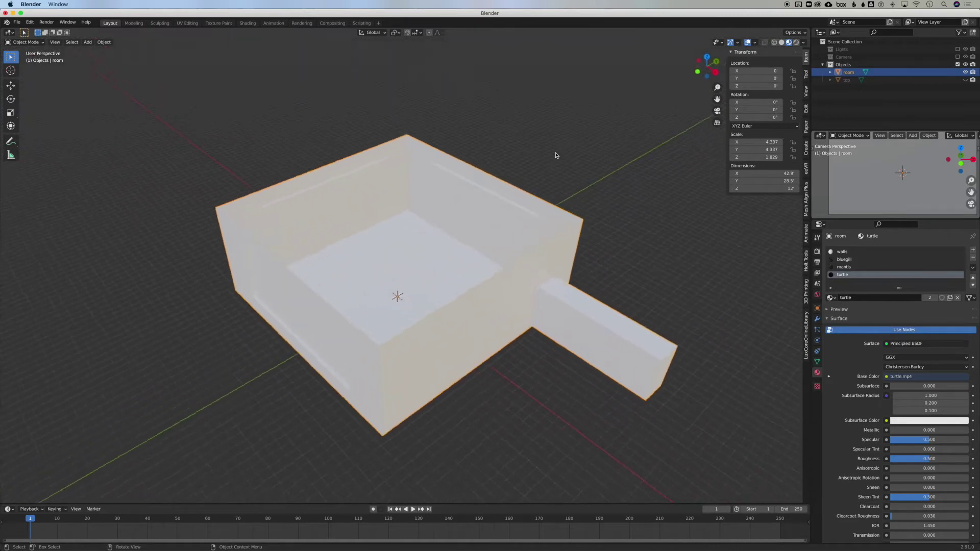
pyautogui.hscroll(4, 556, 156)
pyautogui.hscroll(-4, 556, 156)
pyautogui.hscroll(-2, 556, 156)
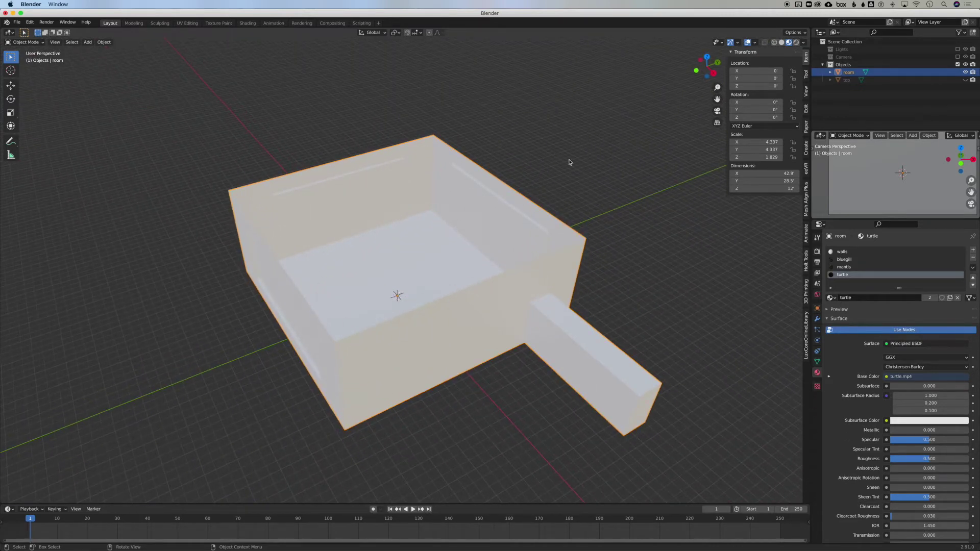
# Enter Edit Mode on the room and turn on the Face Orientation overlay
pyautogui.press('Tab')
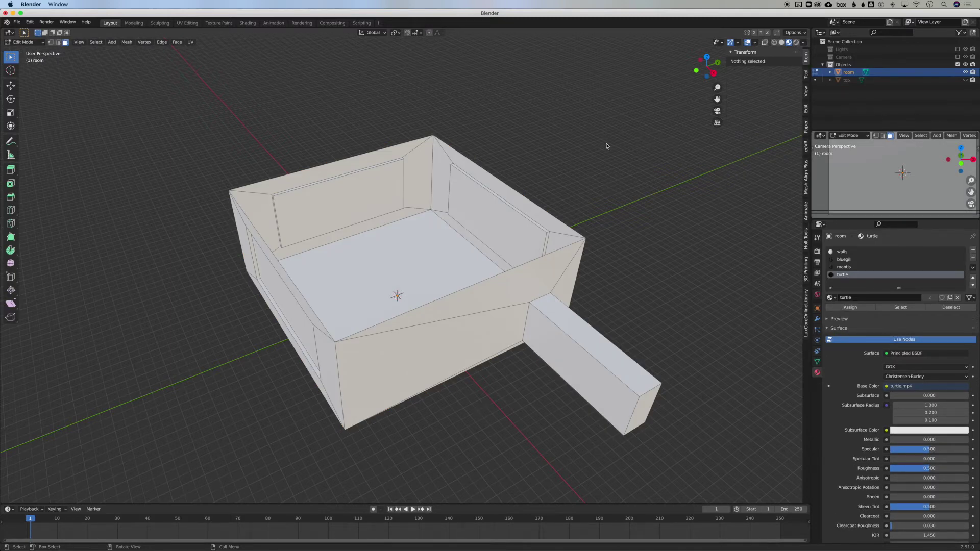
pyautogui.click(738, 43)
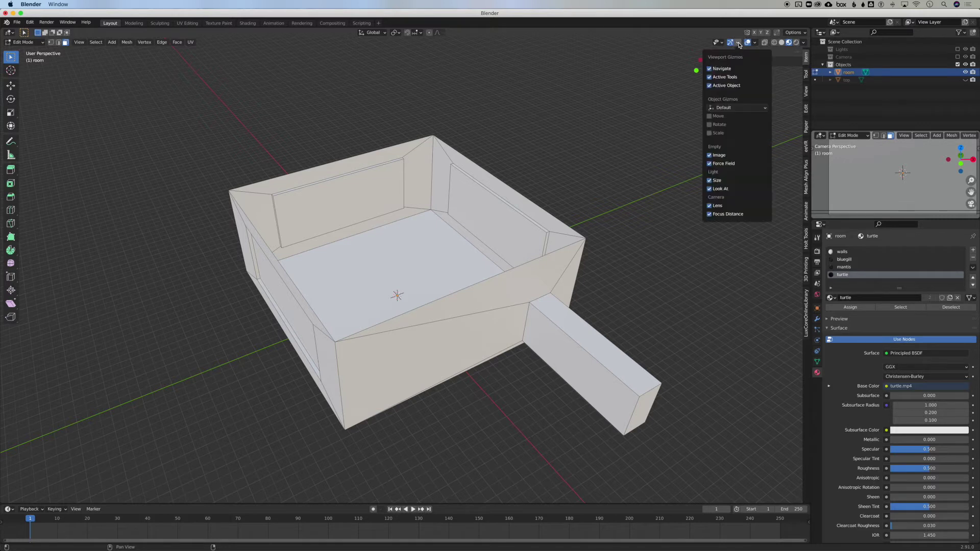
pyautogui.click(755, 43)
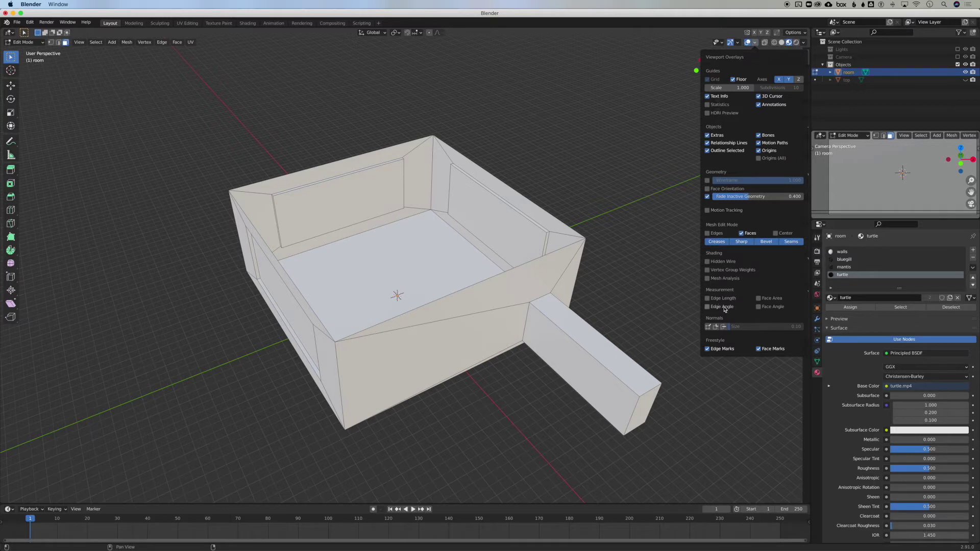
pyautogui.click(708, 189)
# Examine the face orientation of the room and hallway, inside and outside, from several angles and heights
pyautogui.scroll(-10, 629, 220)
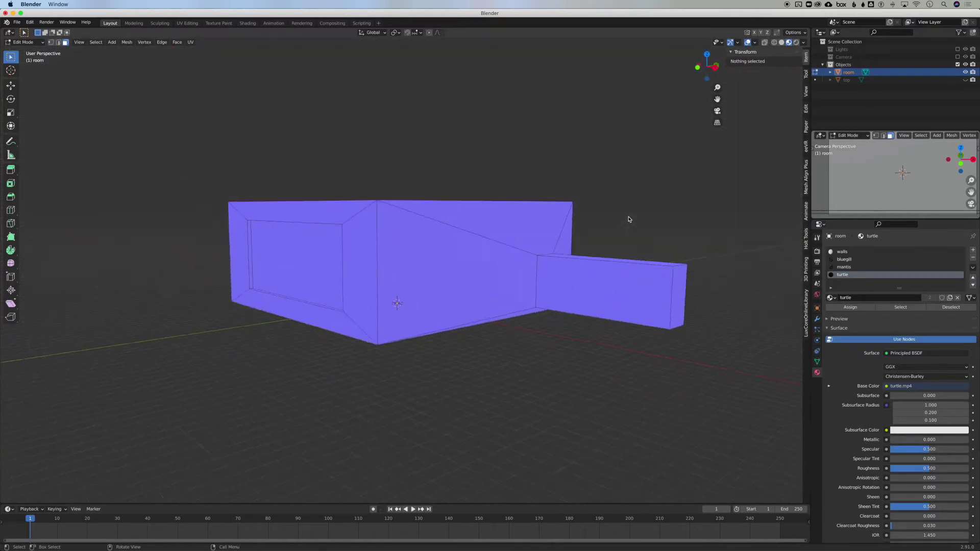
pyautogui.scroll(10, 631, 206)
pyautogui.scroll(3, 631, 206)
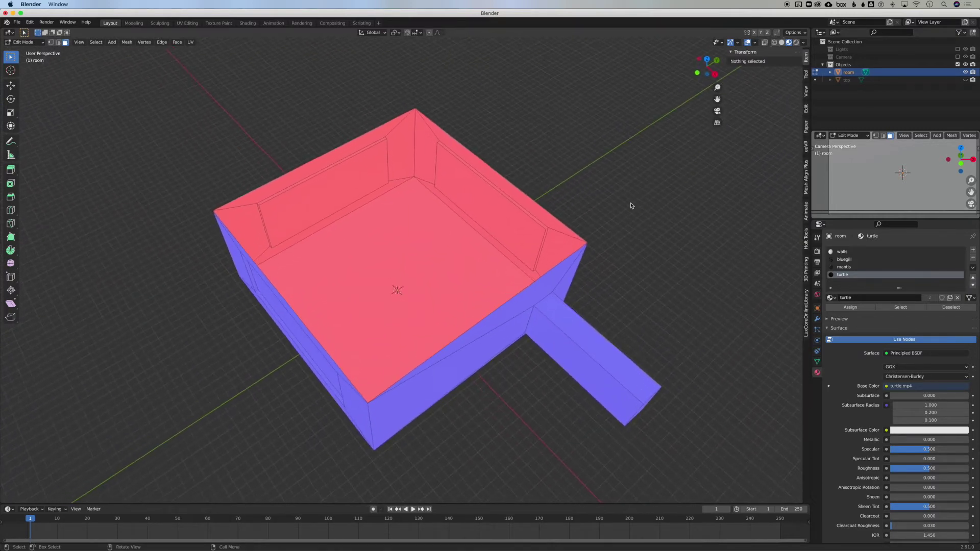
pyautogui.hscroll(-10, 631, 206)
pyautogui.hscroll(8, 631, 206)
pyautogui.scroll(-8, 631, 206)
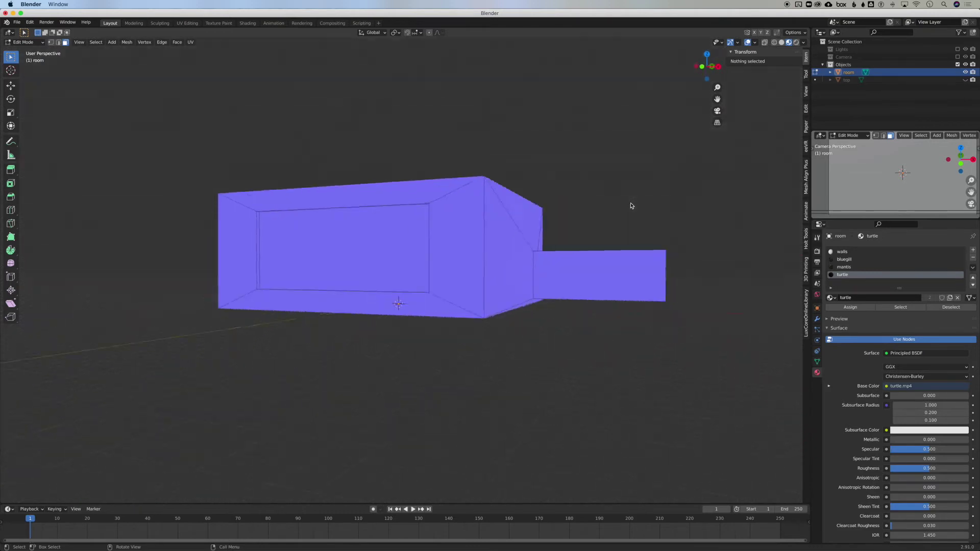
pyautogui.scroll(10, 631, 206)
pyautogui.hscroll(8, 631, 206)
pyautogui.hscroll(-10, 631, 206)
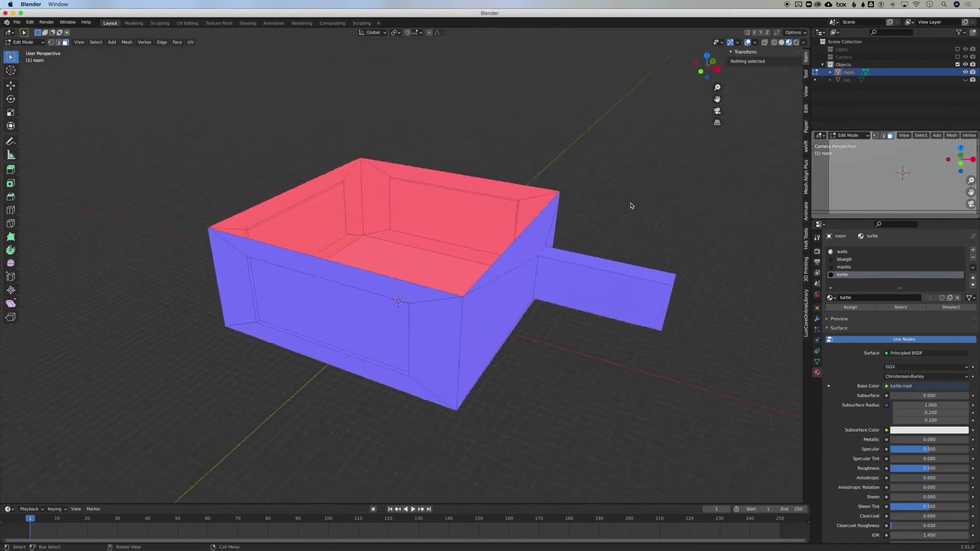
pyautogui.scroll(5, 631, 206)
pyautogui.hscroll(8, 631, 206)
pyautogui.scroll(-5, 631, 206)
pyautogui.scroll(-2, 631, 205)
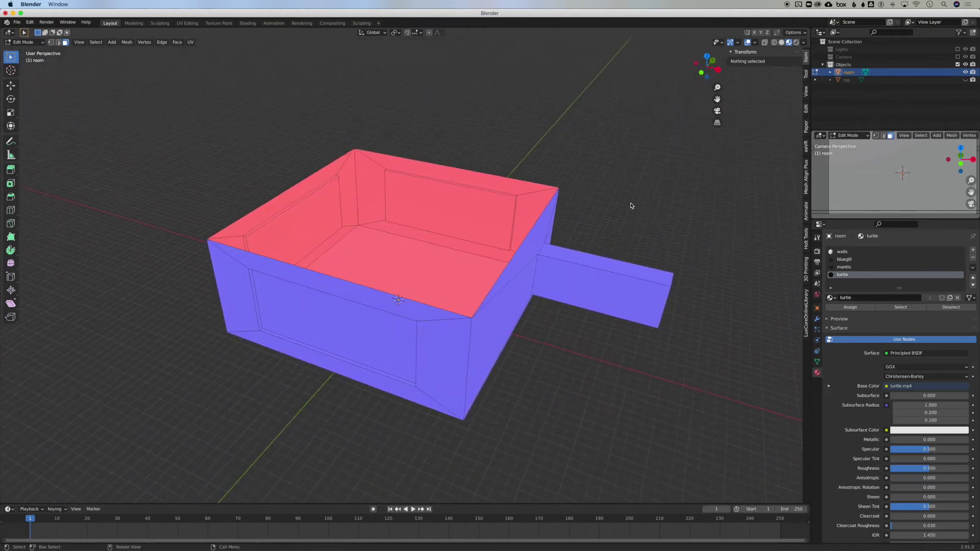
# Flip the normals of all the room's faces and turn off the Face Orientation overlay
pyautogui.press('a')
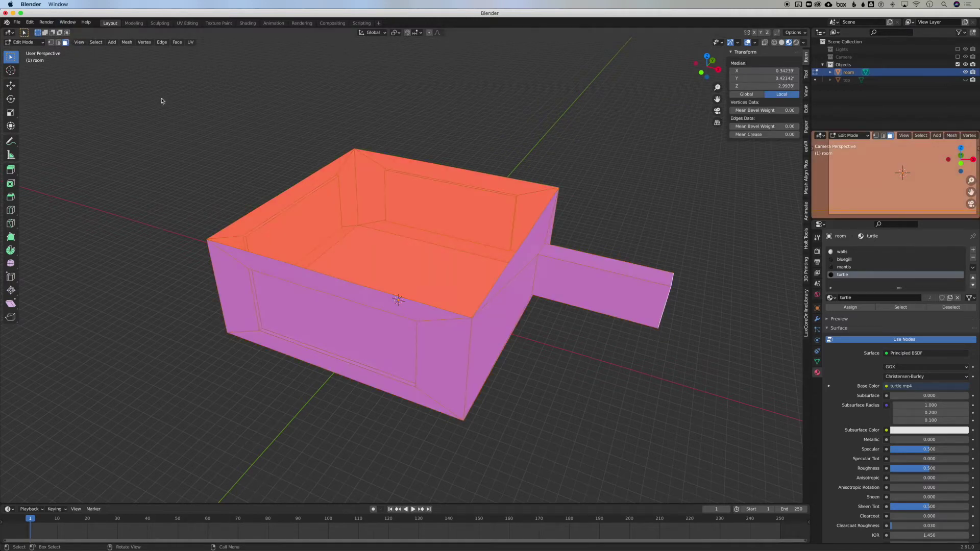
pyautogui.press('F3')
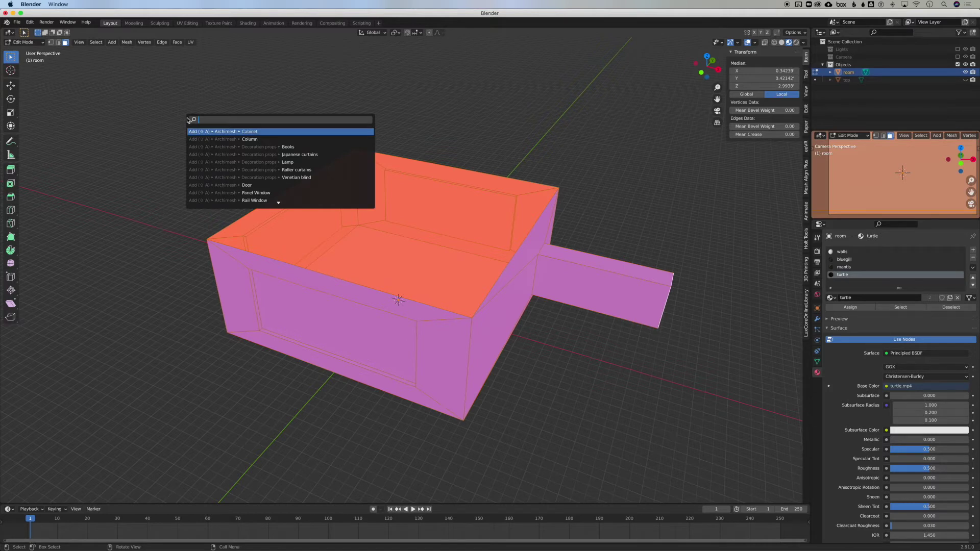
pyautogui.write('flip')
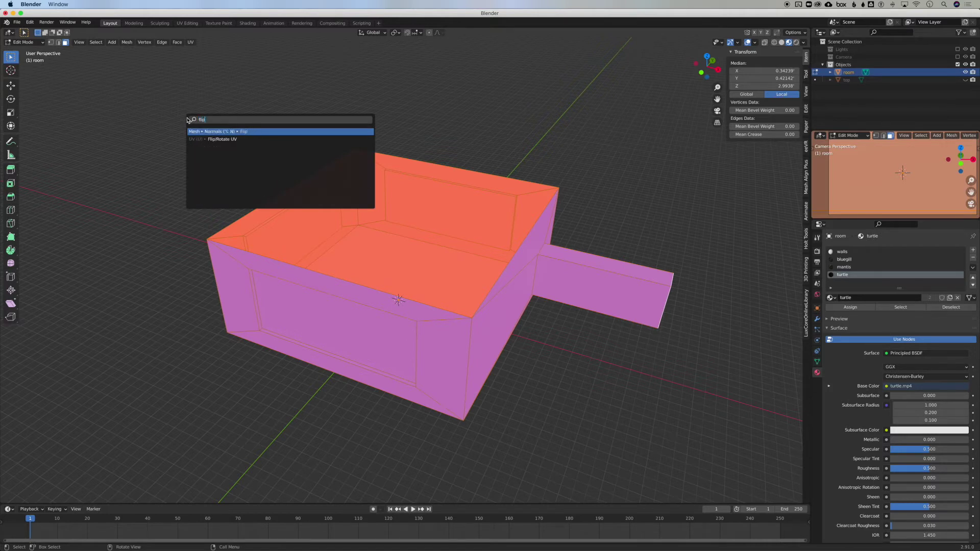
pyautogui.click(218, 132)
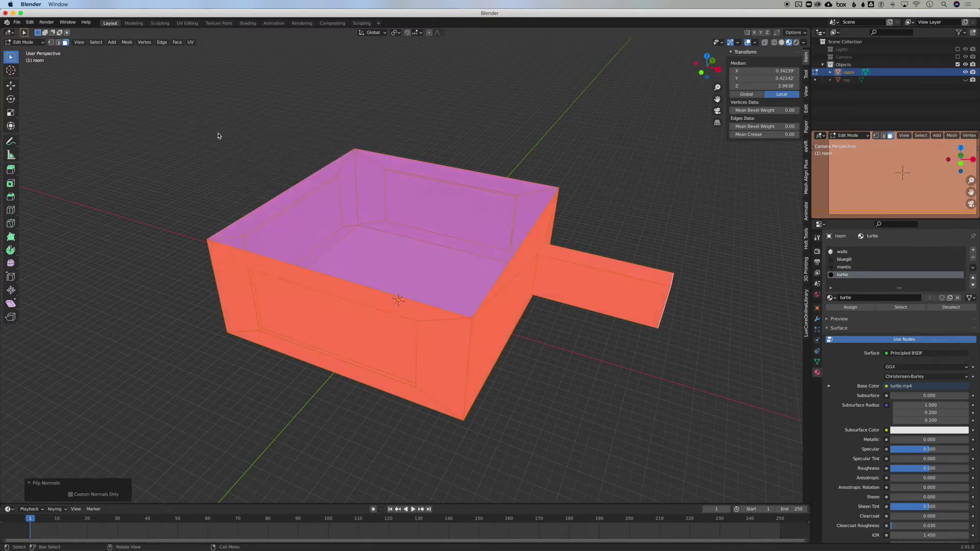
pyautogui.click(218, 136)
pyautogui.hscroll(10, 218, 136)
pyautogui.hscroll(-8, 218, 135)
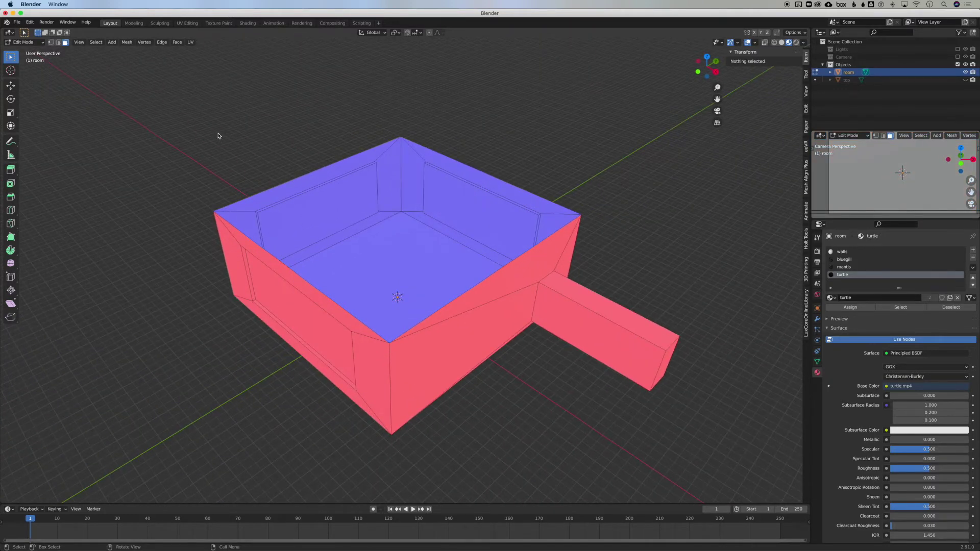
pyautogui.click(755, 43)
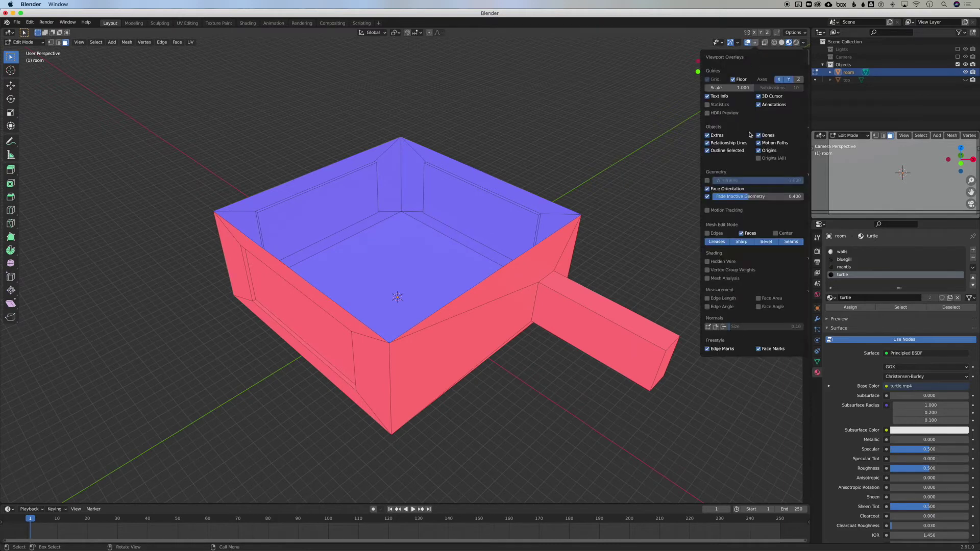
pyautogui.click(707, 189)
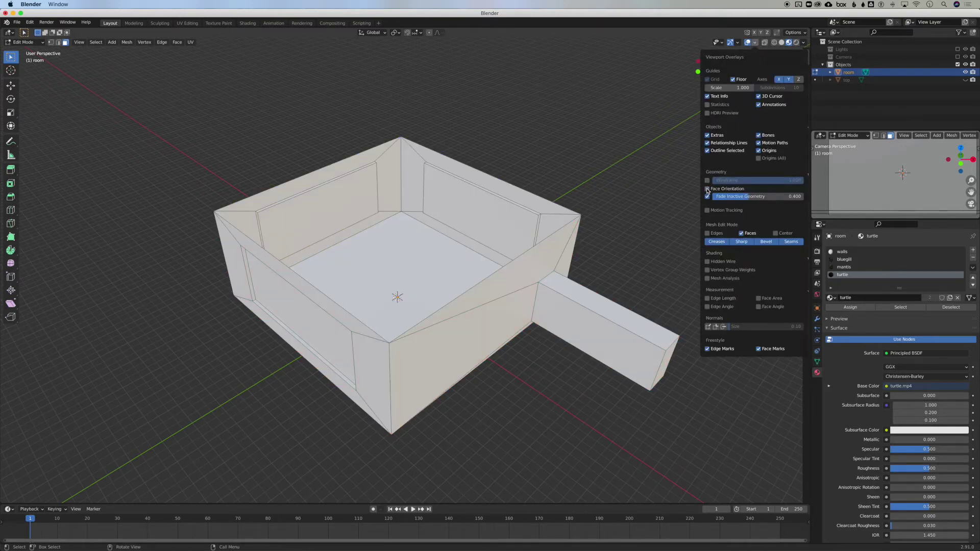
# Assign the bluegill material to the recessed panel on the long side wall at negative Y
pyautogui.hscroll(20, 571, 161)
pyautogui.hscroll(20, 571, 160)
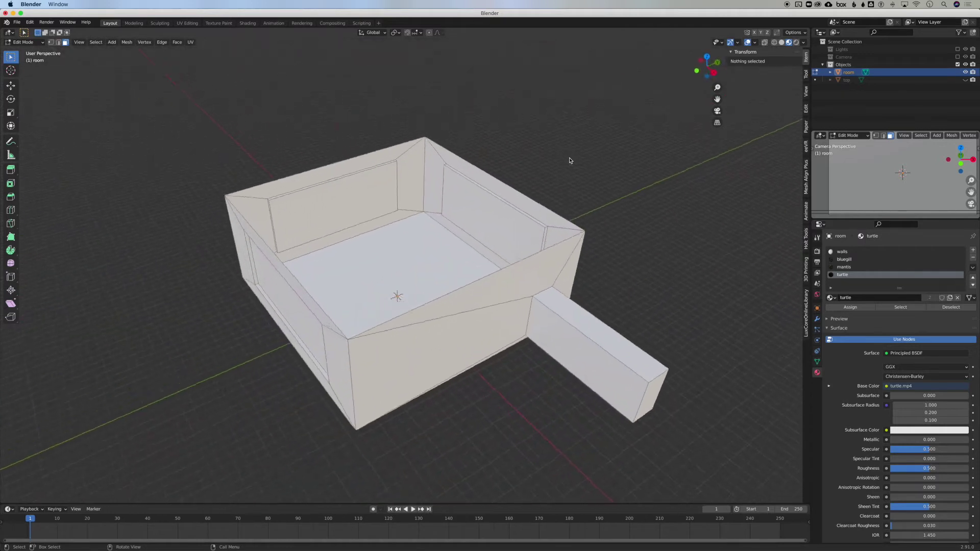
pyautogui.hscroll(5, 571, 160)
pyautogui.hscroll(15, 437, 201)
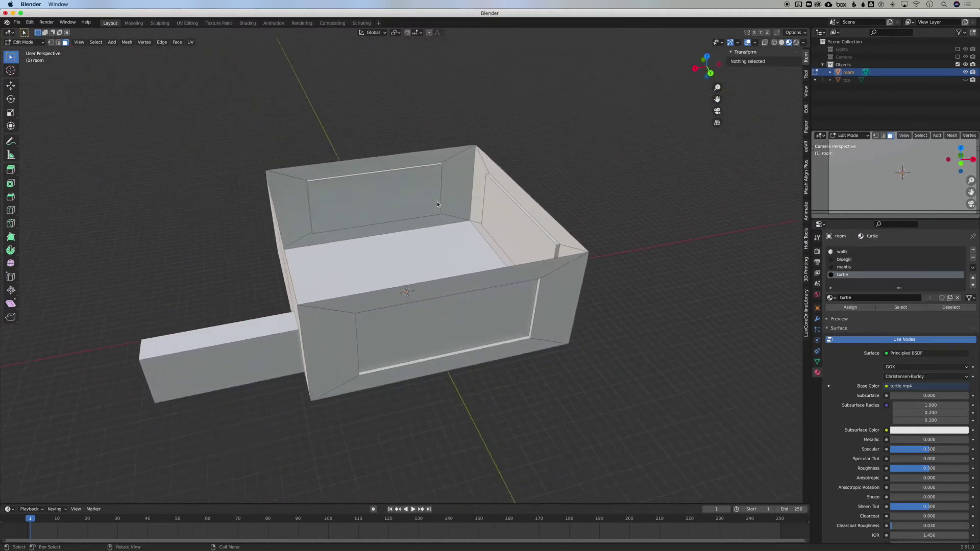
pyautogui.click(371, 205)
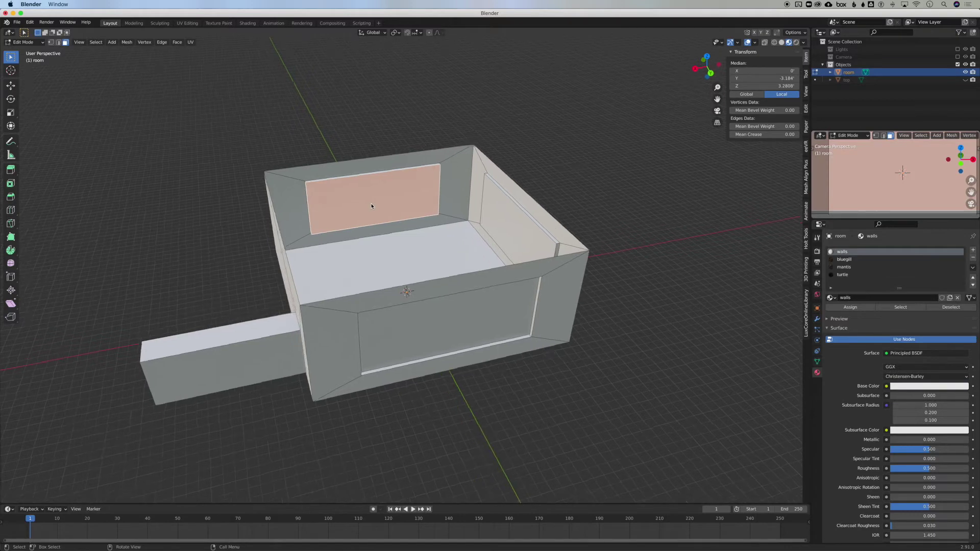
pyautogui.hscroll(8, 780, 362)
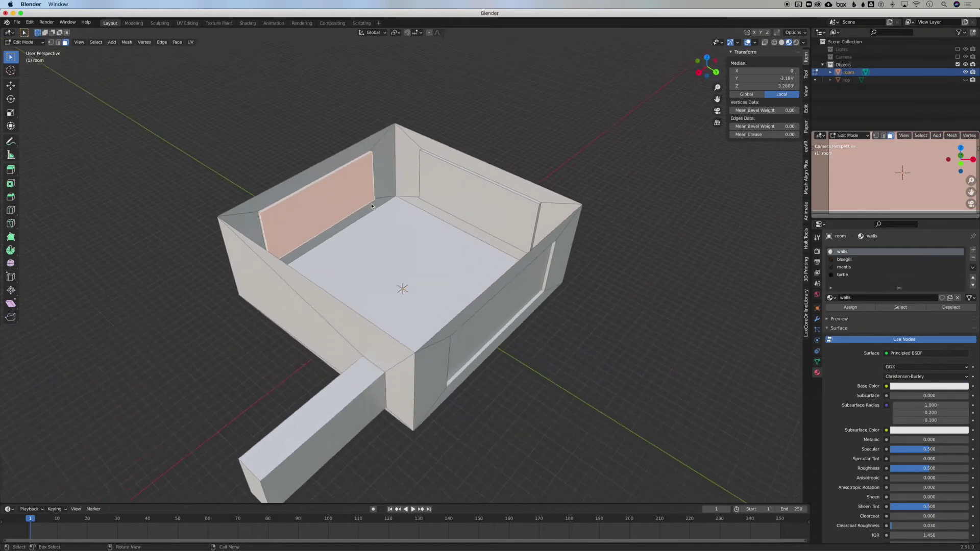
pyautogui.click(844, 260)
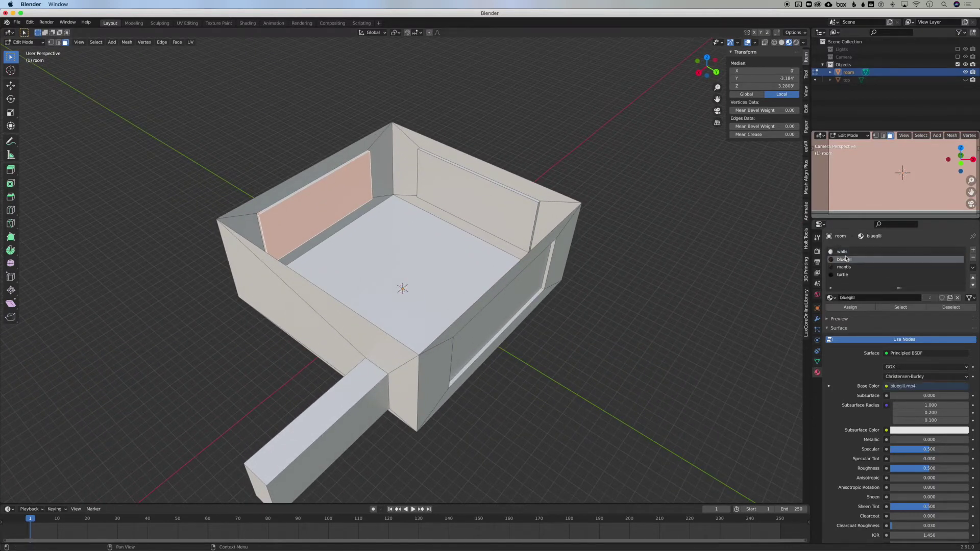
pyautogui.click(849, 307)
# Assign the mantis material to the recessed panel on the wall opposite the bluegill panel
pyautogui.hscroll(-1, 653, 313)
pyautogui.hscroll(-8, 653, 313)
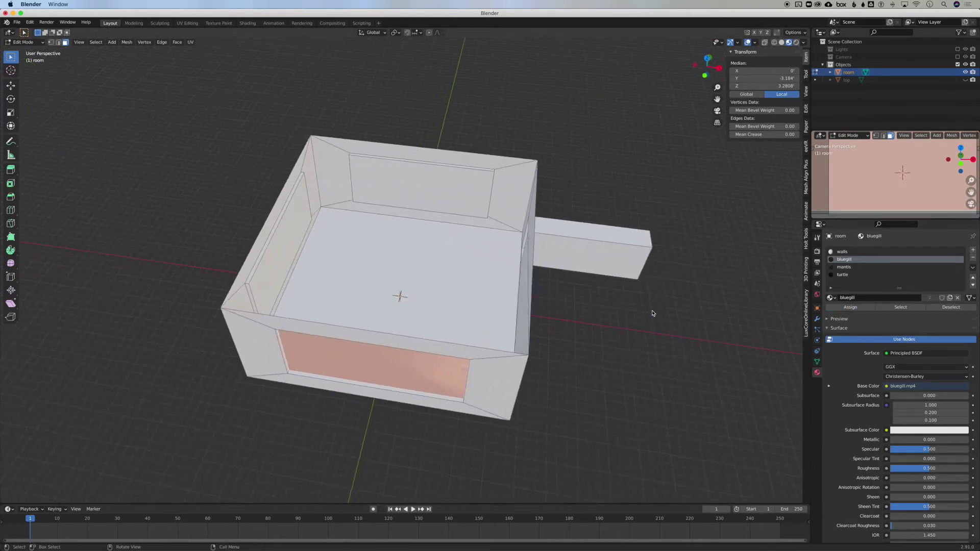
pyautogui.click(438, 185)
pyautogui.click(844, 267)
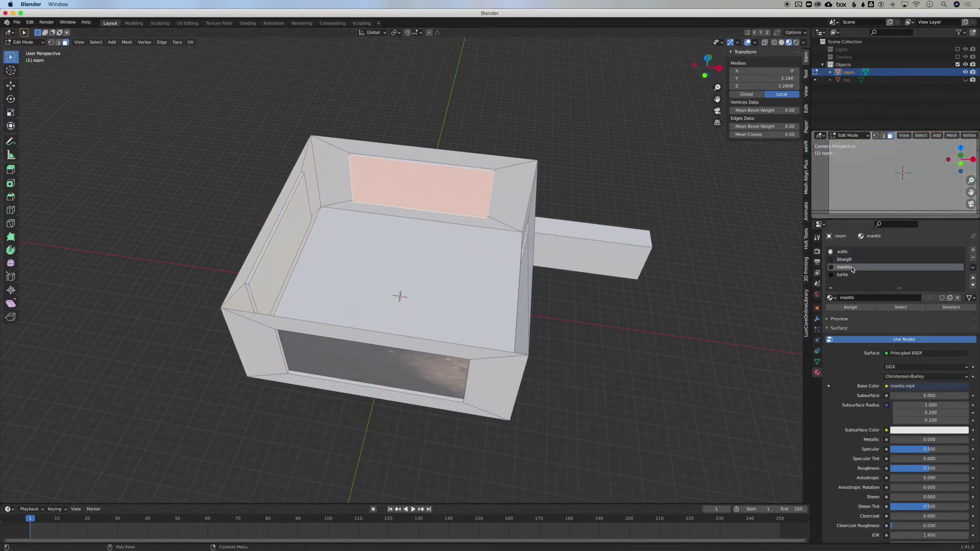
pyautogui.click(851, 307)
# Assign the turtle material to the recessed panel on the wall opposite the hallway
pyautogui.hscroll(-6, 597, 366)
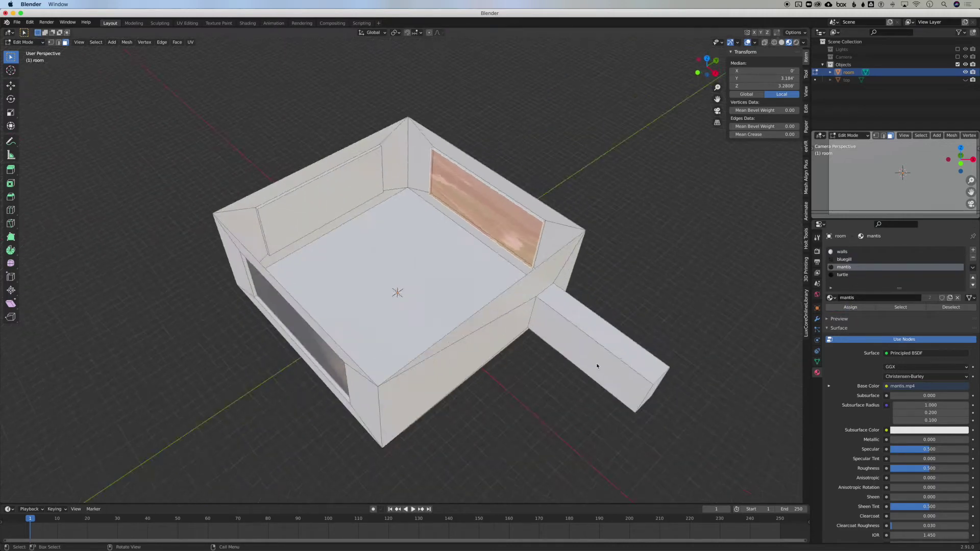
pyautogui.click(373, 216)
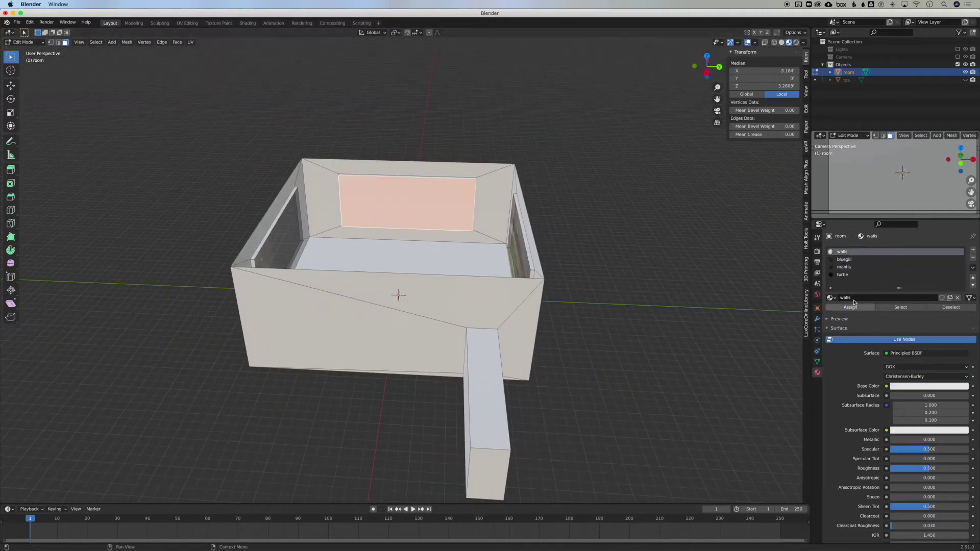
pyautogui.click(842, 276)
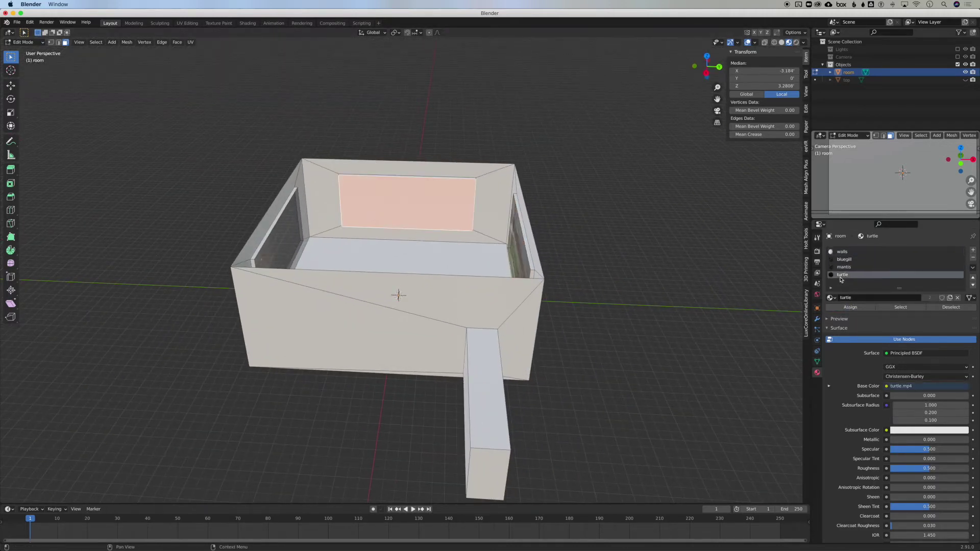
pyautogui.click(851, 307)
# Select the mantis panel face and UV-unwrap it with the Unwrap operation
pyautogui.hscroll(-8, 630, 345)
pyautogui.hscroll(-8, 628, 345)
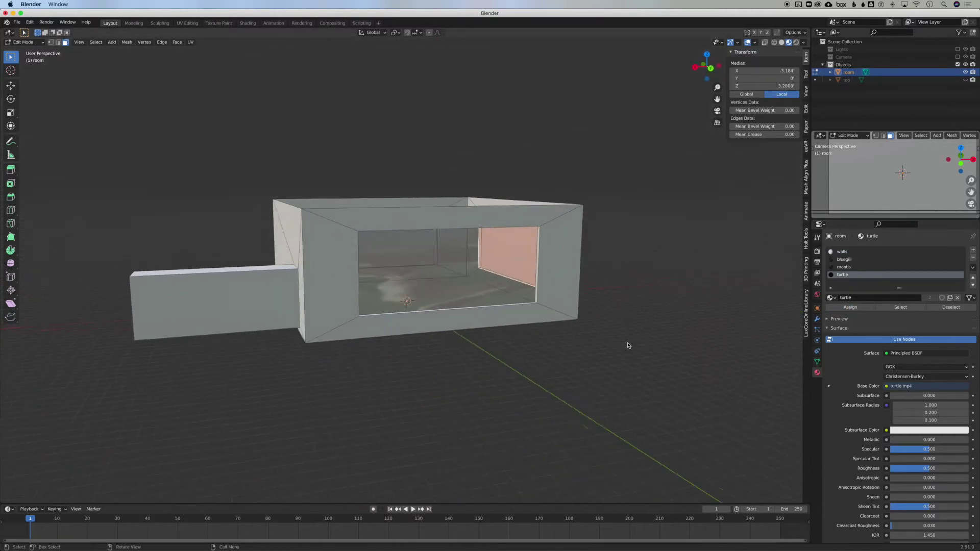
pyautogui.hscroll(-8, 629, 345)
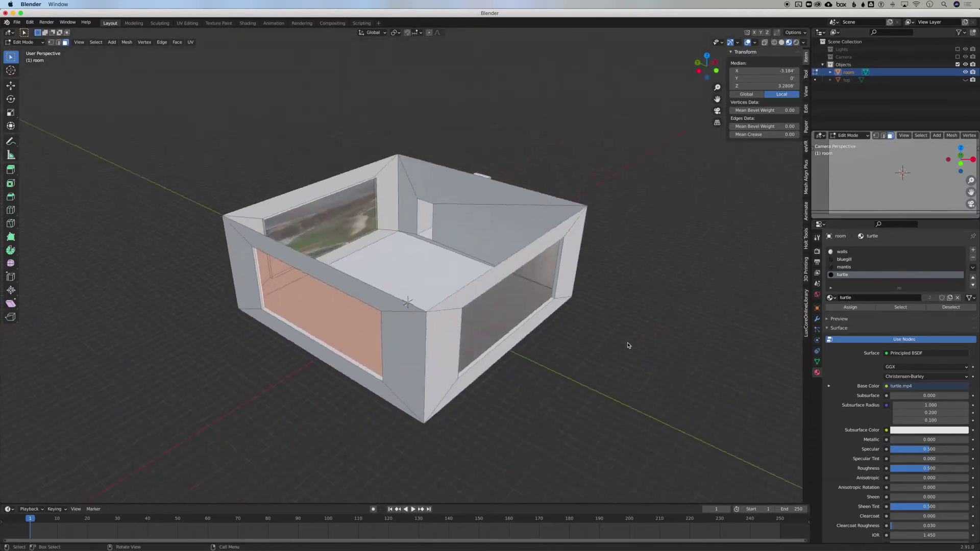
pyautogui.hscroll(-1, 628, 346)
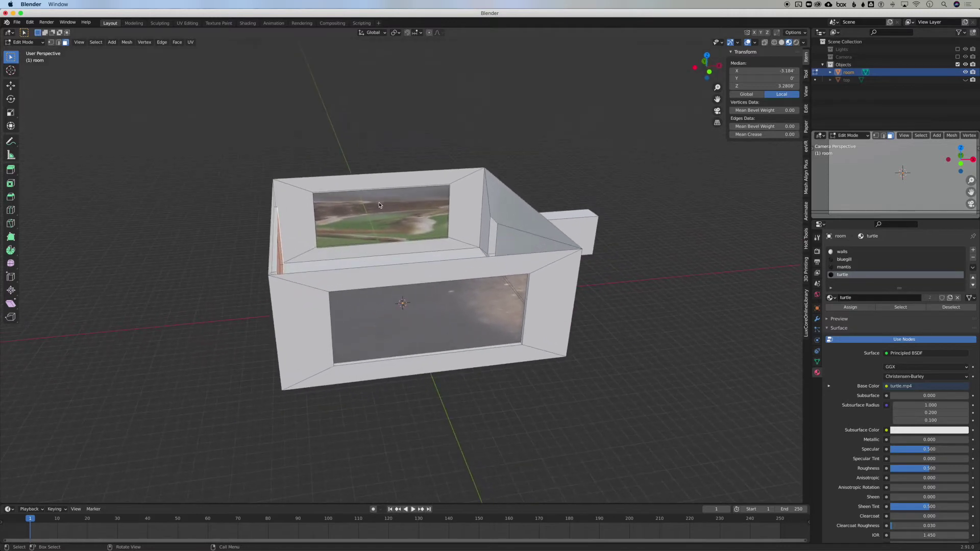
pyautogui.click(378, 232)
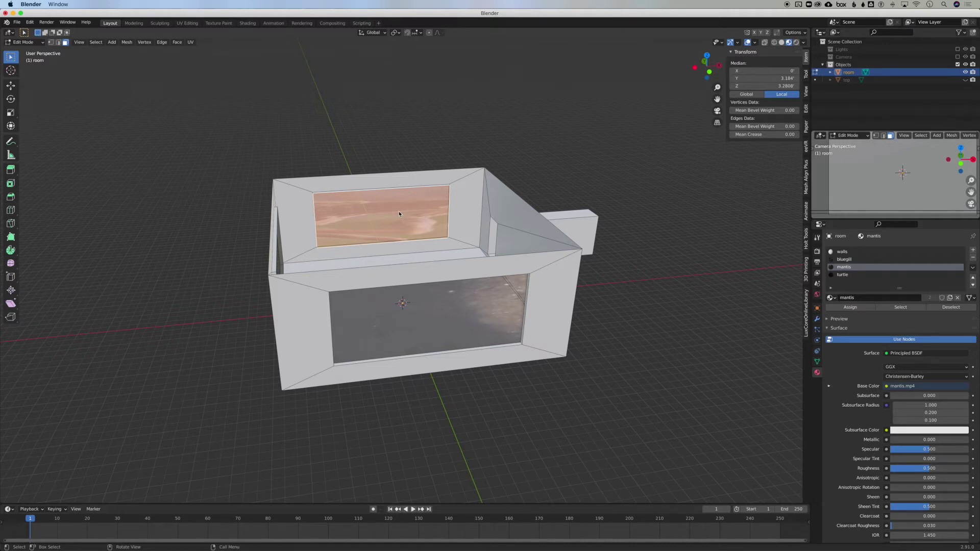
pyautogui.press('u')
pyautogui.press('Escape')
pyautogui.press('u')
pyautogui.click(376, 205)
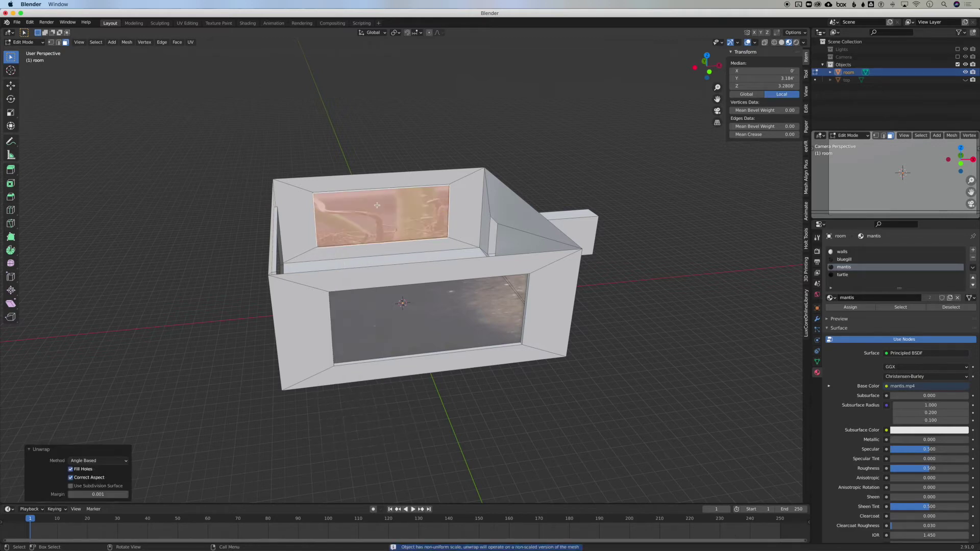
# Clear the face selection and examine the bluegill, mantis and turtle panels at frame 25 from several sides of the room
pyautogui.hscroll(10, 377, 207)
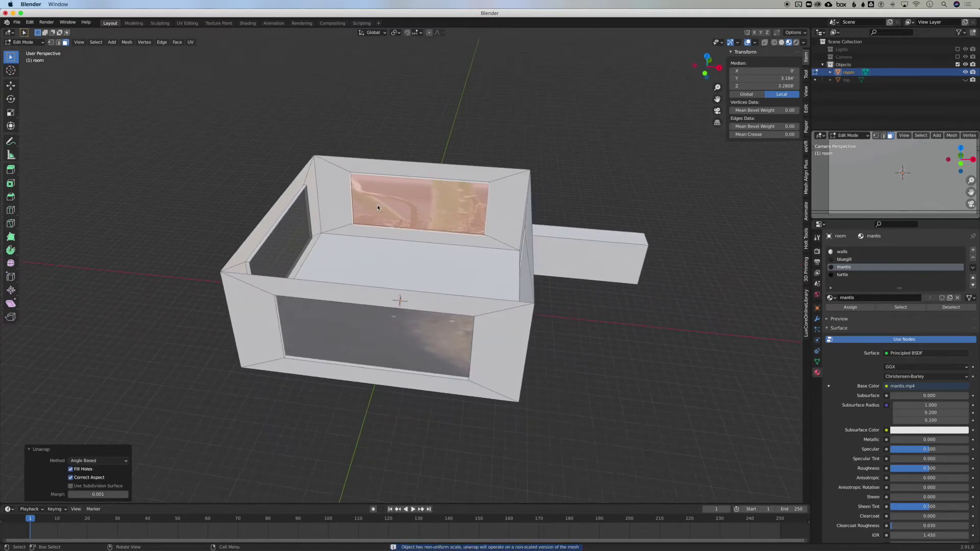
pyautogui.click(422, 207)
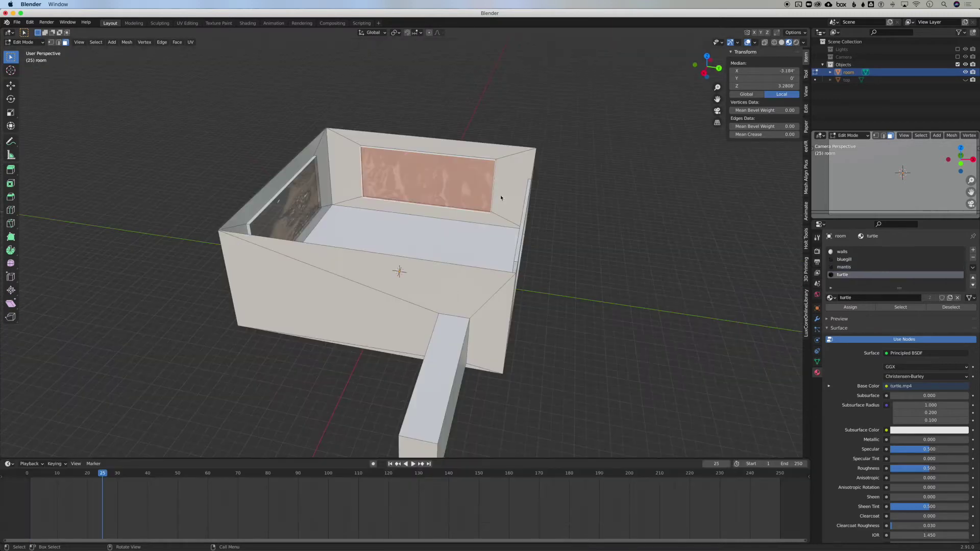
pyautogui.click(456, 187)
pyautogui.click(230, 166)
pyautogui.hscroll(10, 300, 198)
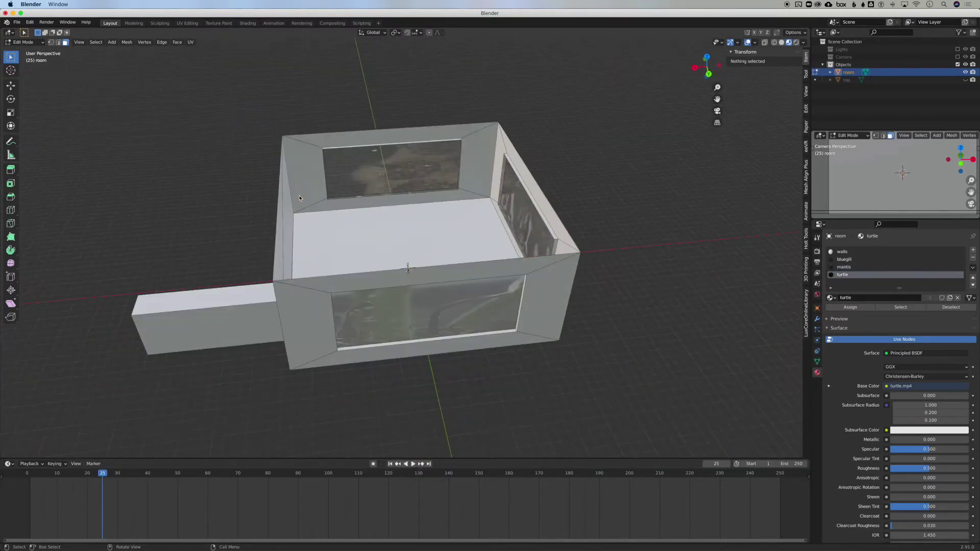
pyautogui.hscroll(-7, 300, 198)
pyautogui.hscroll(-10, 299, 198)
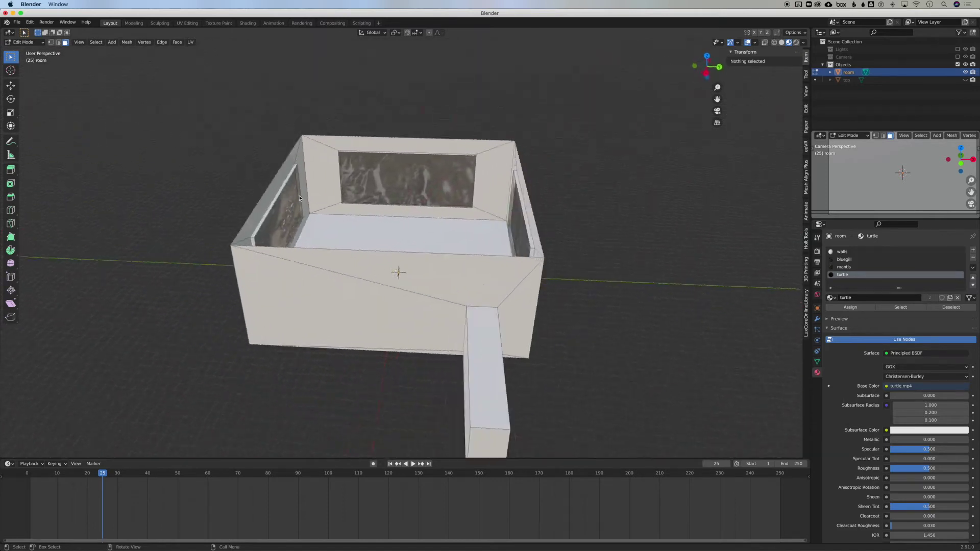
pyautogui.hscroll(-1, 300, 198)
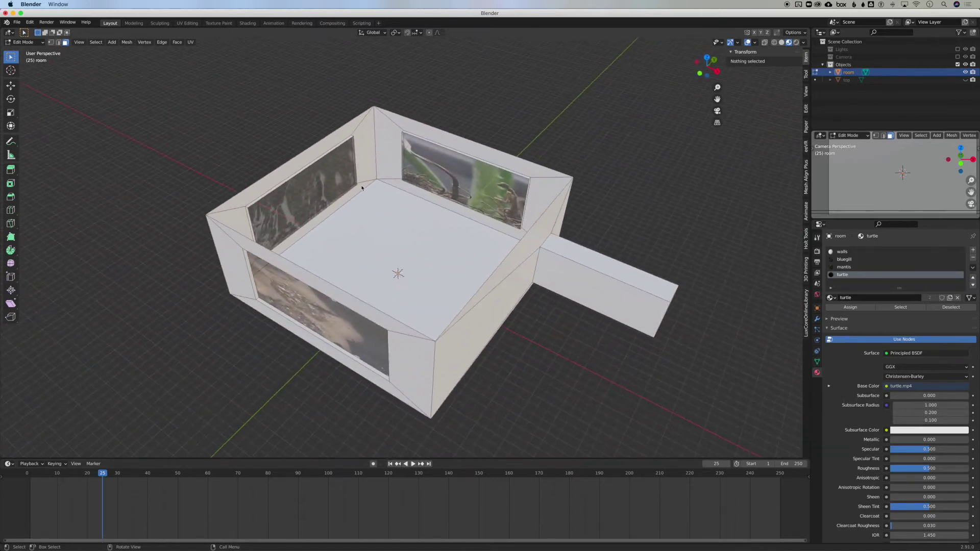
# Show the mantis panel face's UV layout over mantis.mp4 in the UV Editing workspace and set UV selection to edges
pyautogui.click(468, 179)
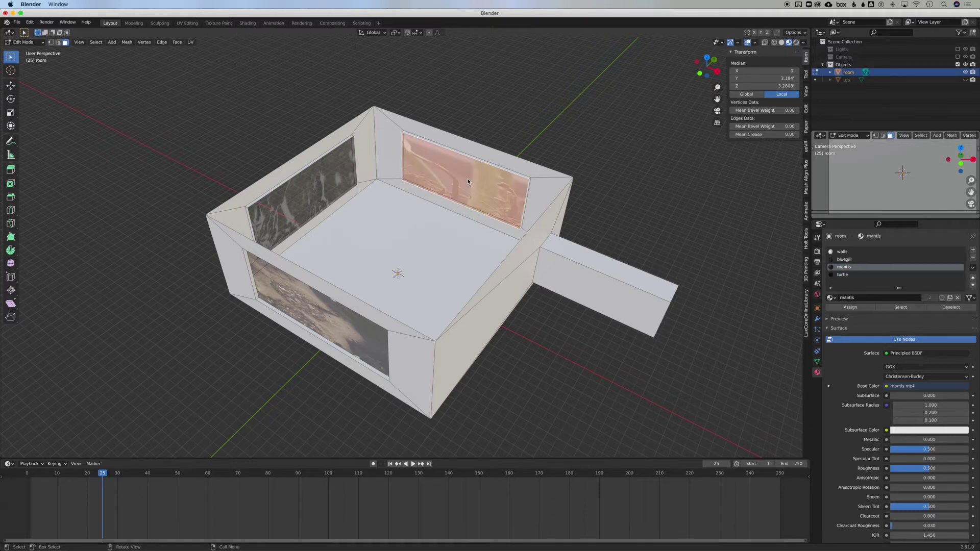
pyautogui.click(186, 24)
pyautogui.scroll(-2, 214, 266)
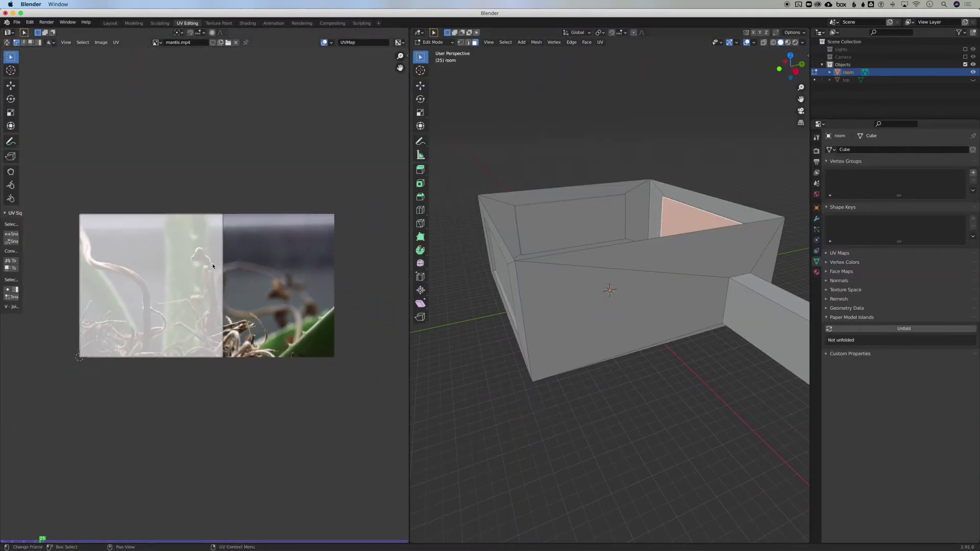
pyautogui.moveTo(516, 251); pyautogui.dragTo(588, 268, button='middle')
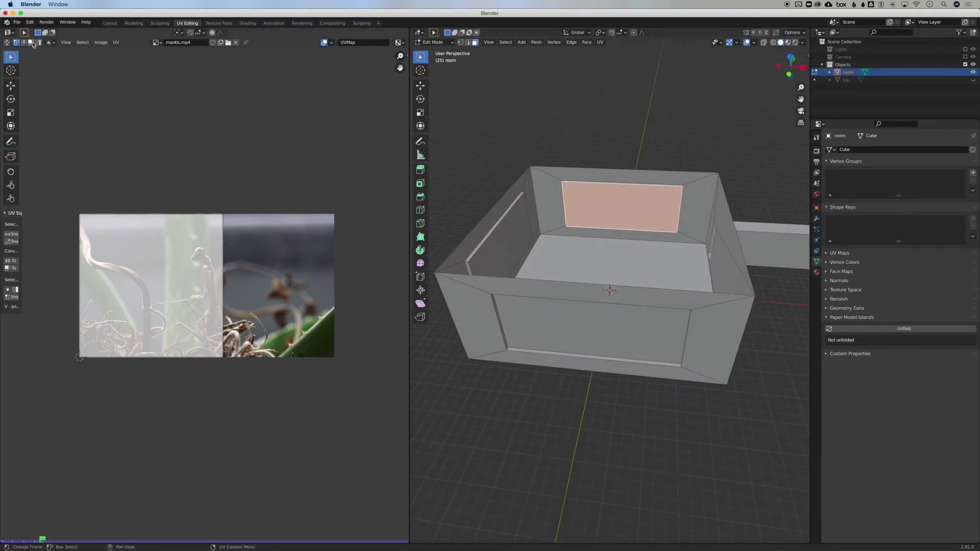
pyautogui.press('a')
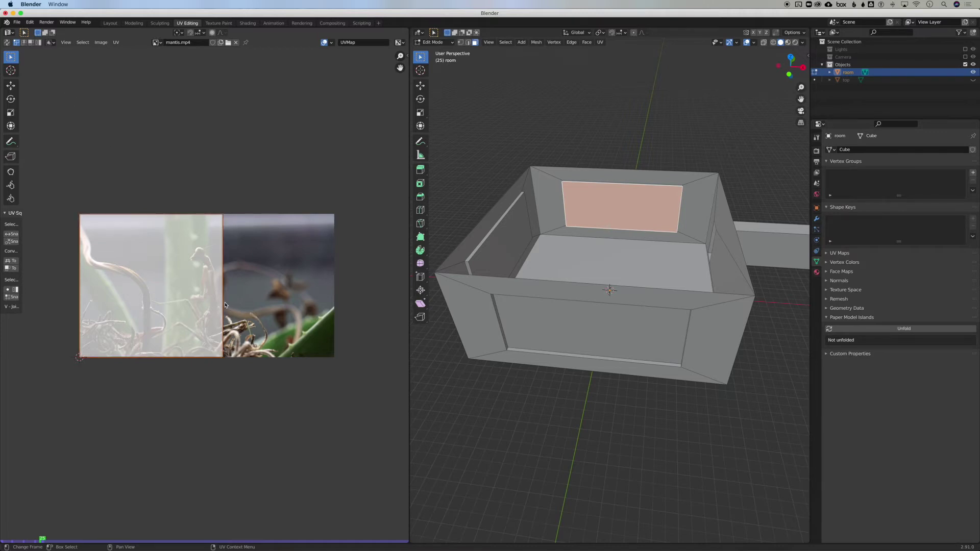
pyautogui.click(303, 305)
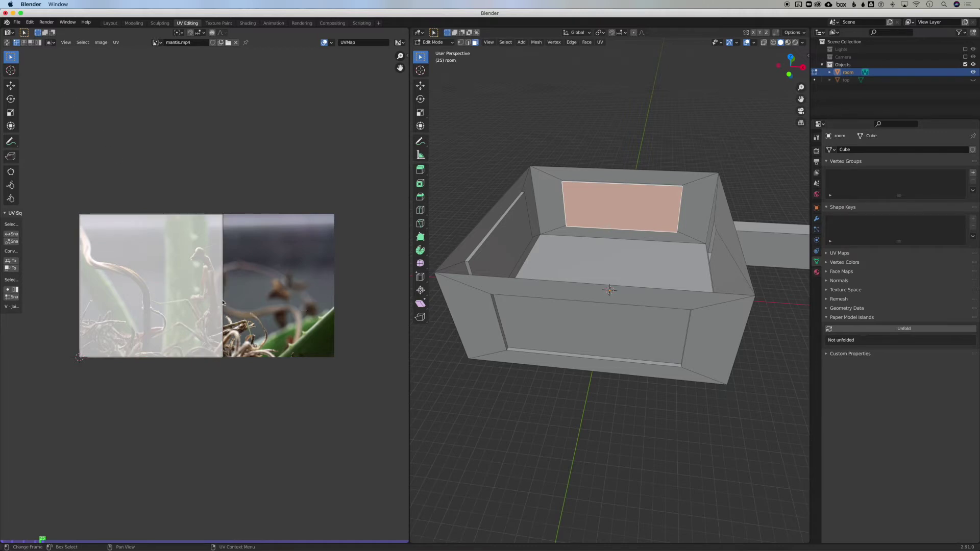
pyautogui.press('2')
pyautogui.click(223, 279)
pyautogui.press('g')
pyautogui.press('Escape')
# Move the right edge of the mantis UV island out to the image's right border and display the room in Material Preview
pyautogui.click(223, 289)
pyautogui.press('g')
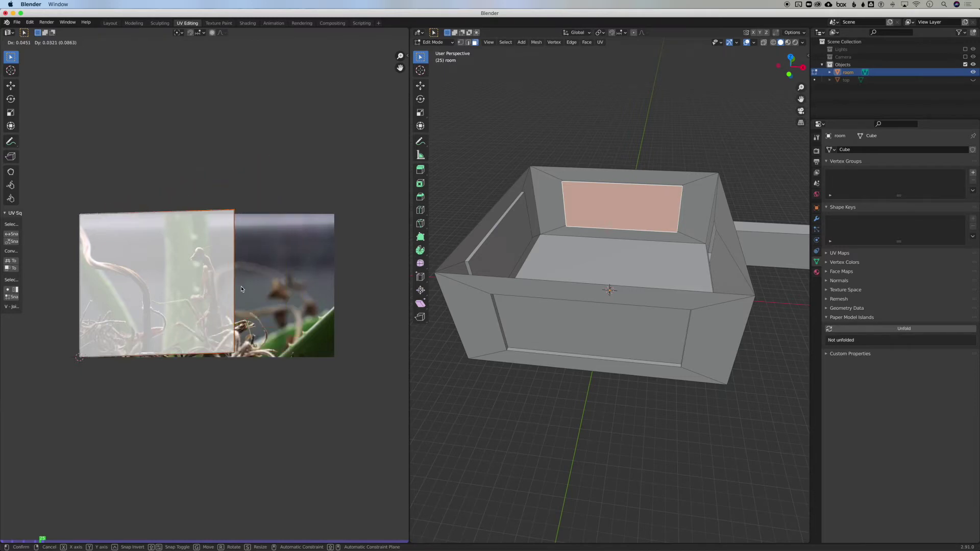
pyautogui.press('Escape')
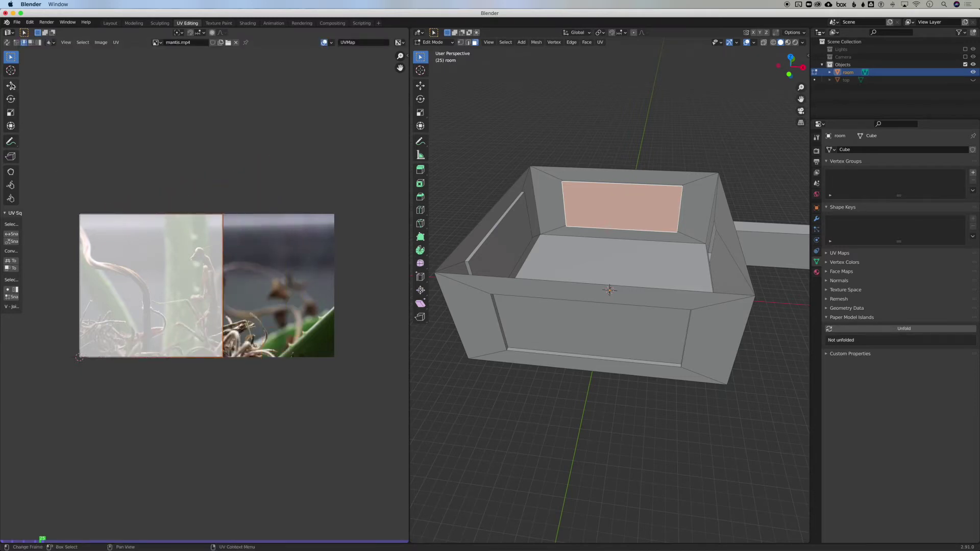
pyautogui.click(11, 85)
pyautogui.moveTo(254, 285); pyautogui.dragTo(364, 287)
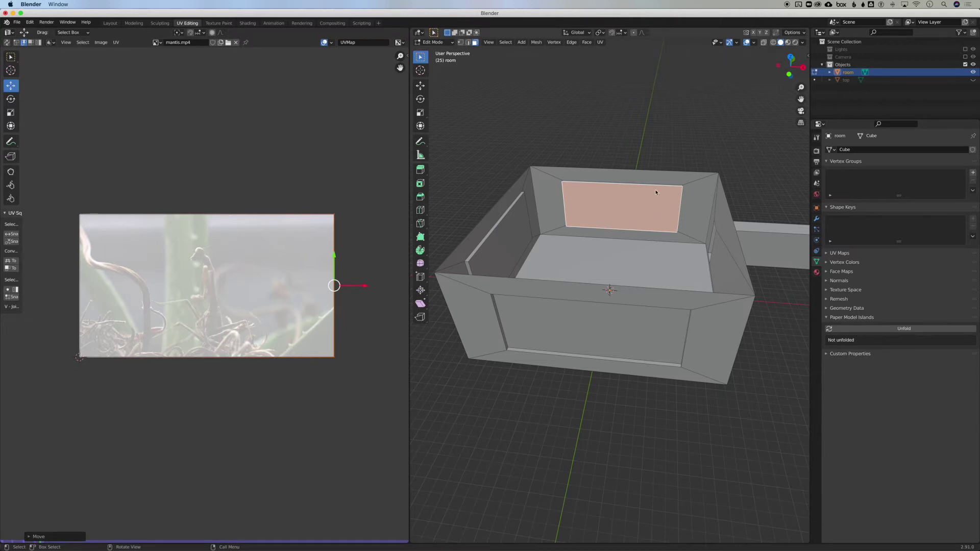
pyautogui.click(788, 43)
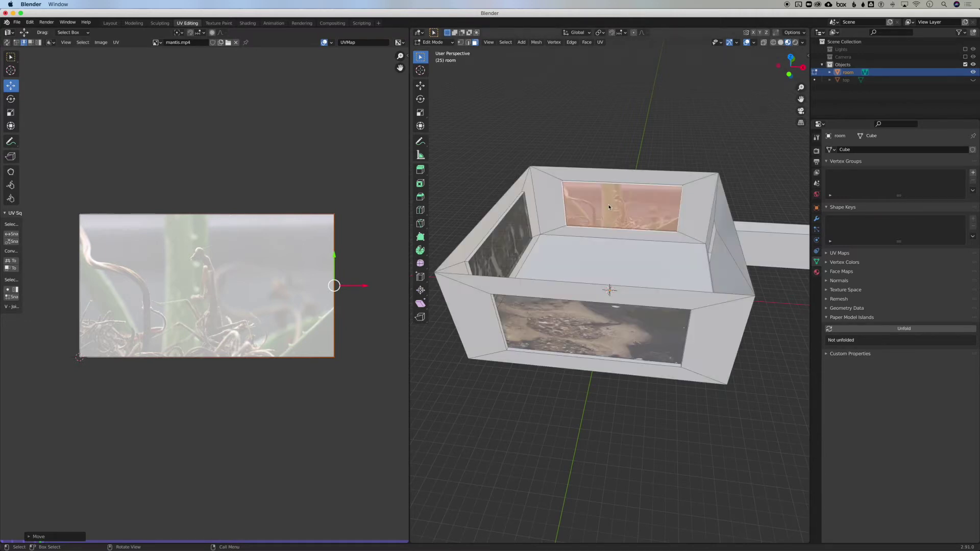
pyautogui.scroll(-5, 621, 218)
pyautogui.scroll(3, 620, 219)
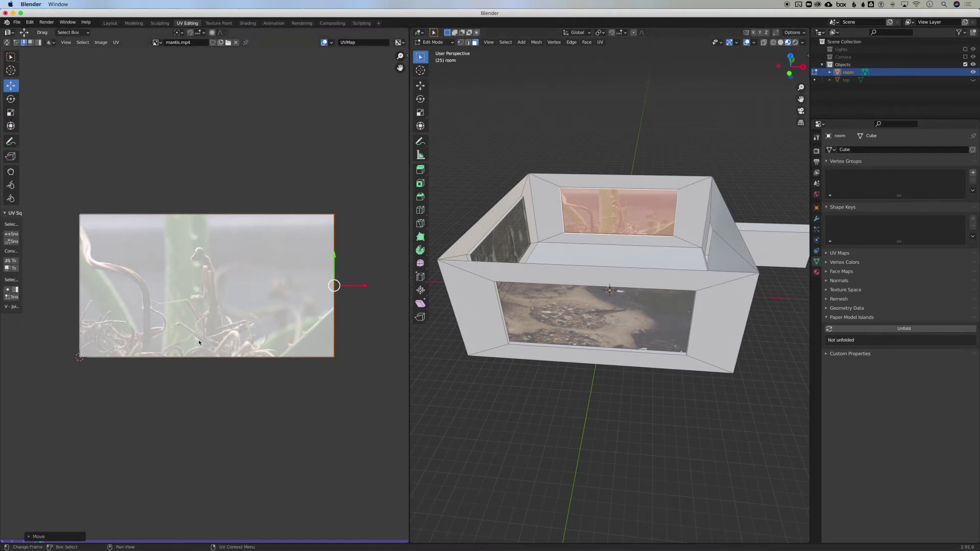
# Raise the bottom edge of the mantis UV island, then shift the whole island down slightly within the video image
pyautogui.click(198, 358)
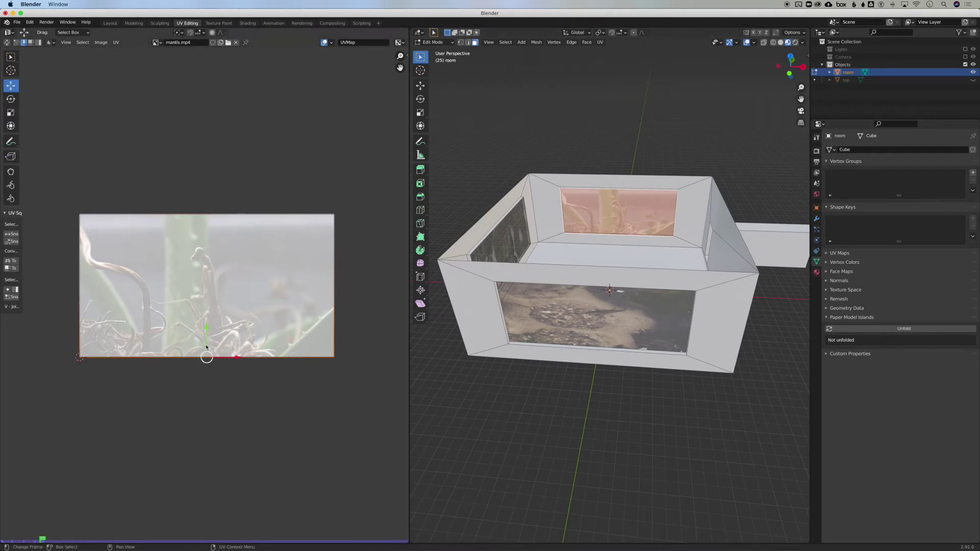
pyautogui.moveTo(206, 338); pyautogui.dragTo(208, 309)
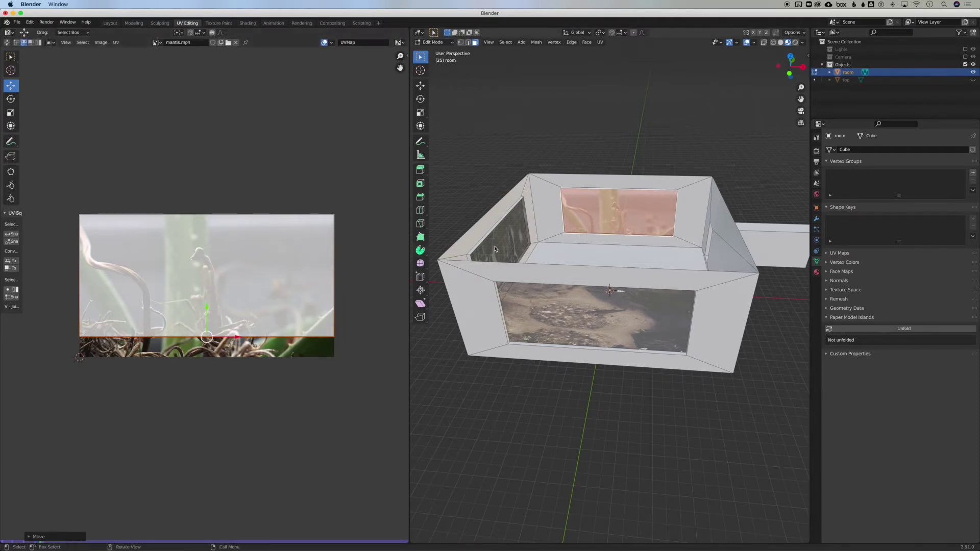
pyautogui.moveTo(60, 195); pyautogui.dragTo(360, 354)
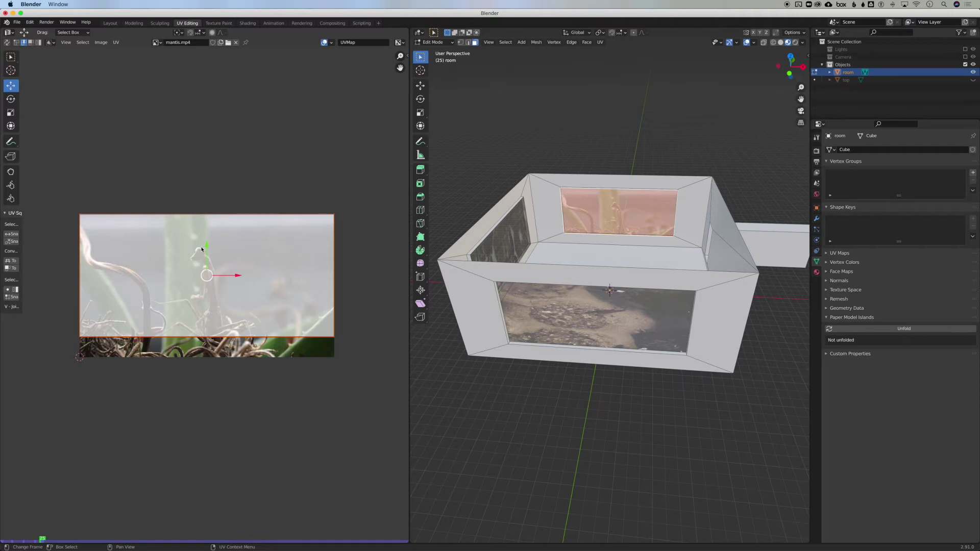
pyautogui.moveTo(209, 246); pyautogui.dragTo(209, 255)
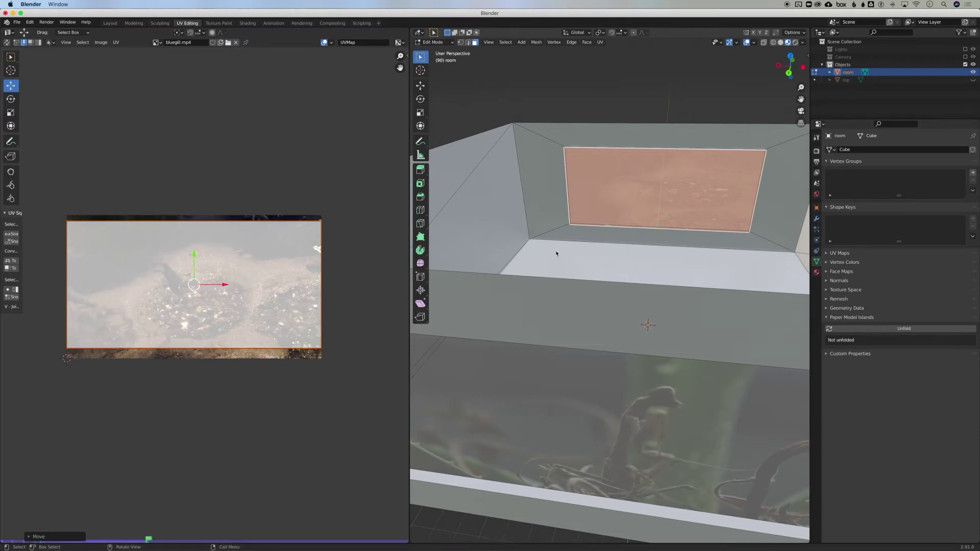
# Return to the Layout workspace with the room deselected in Object Mode
pyautogui.click(111, 23)
pyautogui.click(165, 259)
pyautogui.hscroll(10, 164, 258)
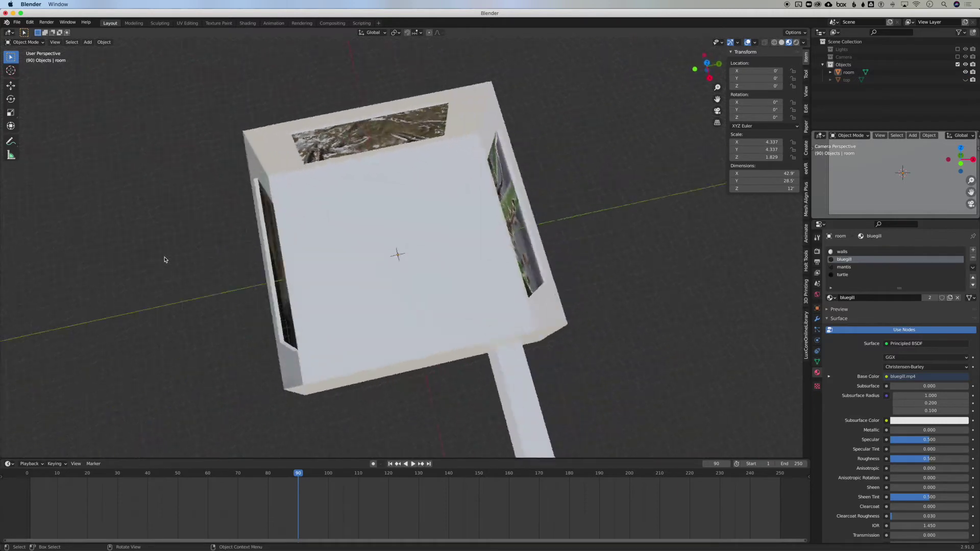
pyautogui.scroll(-10, 164, 260)
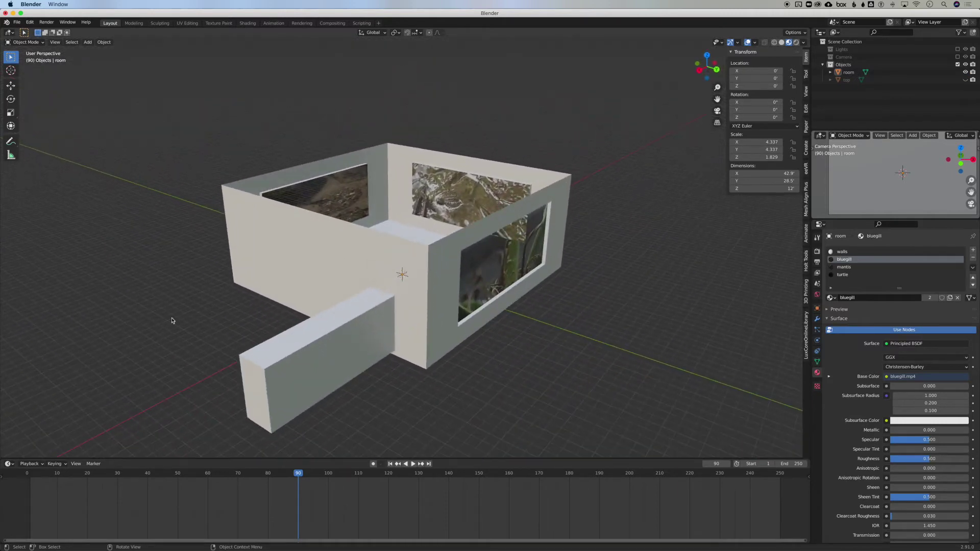
# Play the animation from frame 0 to check the video panels, stop it and rewind to frame 1
pyautogui.moveTo(297, 475); pyautogui.dragTo(14, 473)
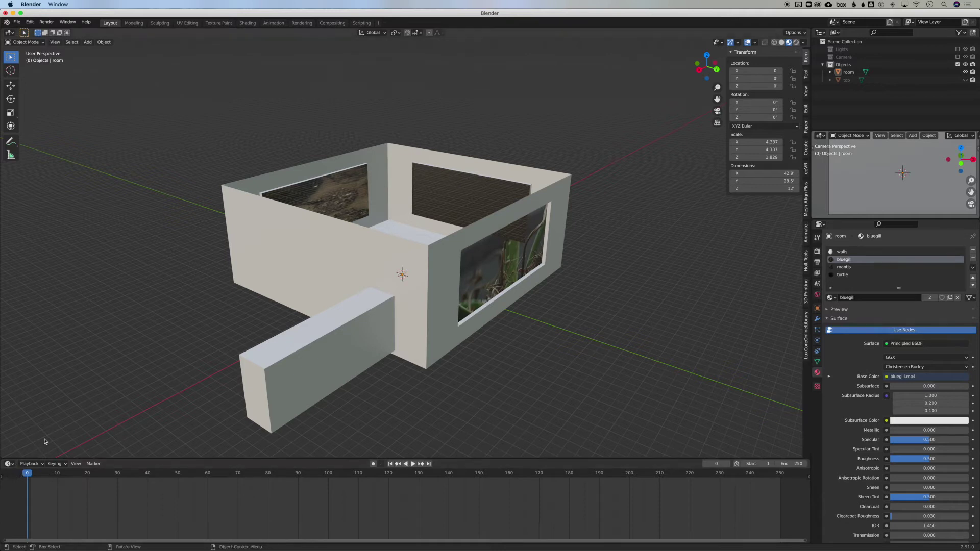
pyautogui.click(412, 464)
pyautogui.scroll(10, 408, 400)
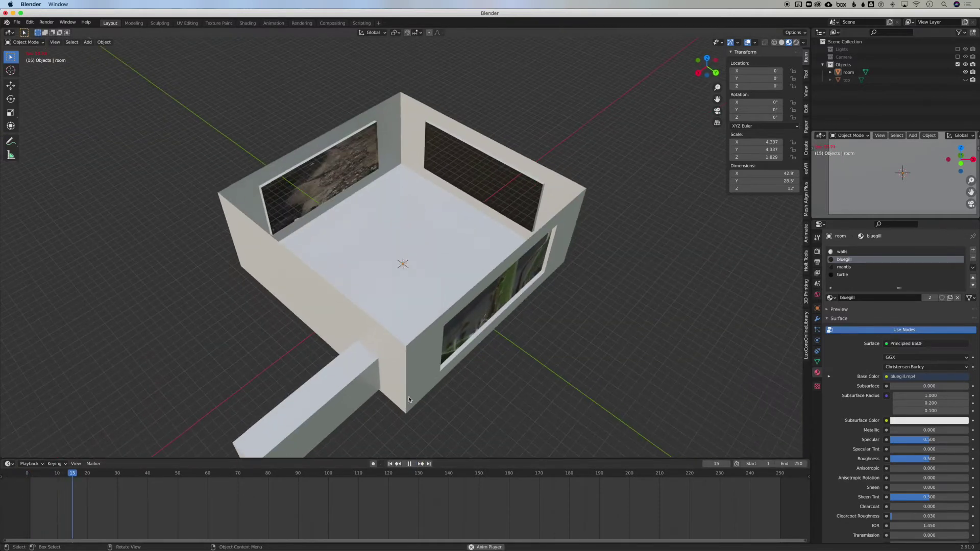
pyautogui.scroll(-5, 409, 400)
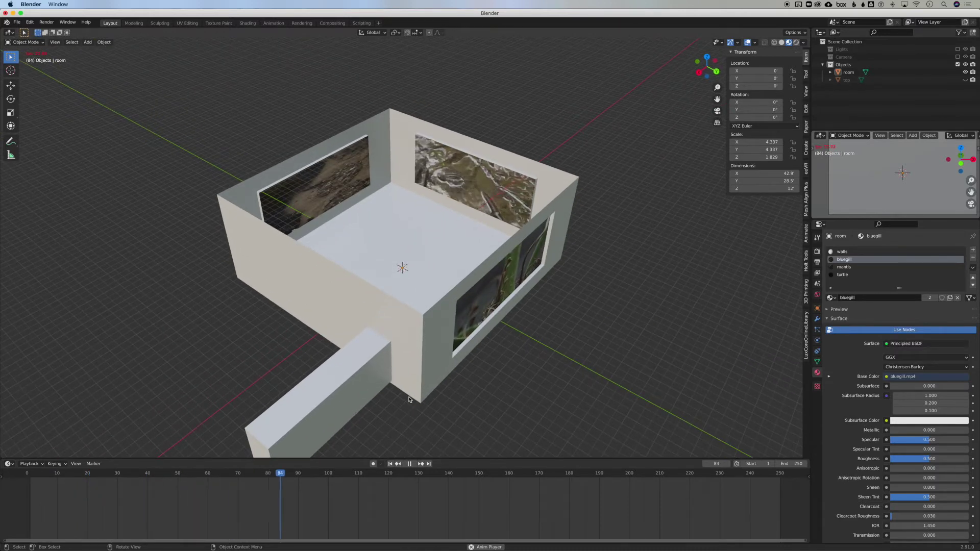
pyautogui.click(409, 464)
pyautogui.click(390, 464)
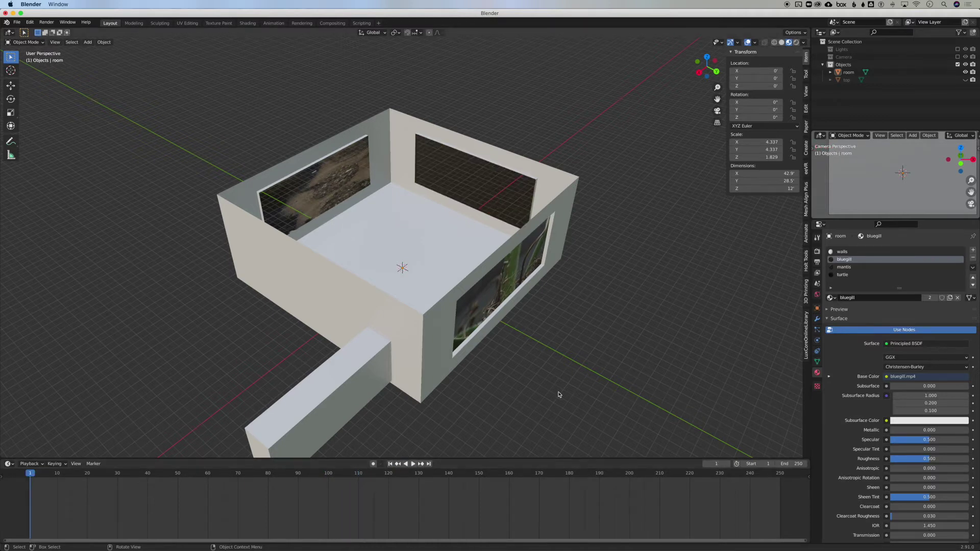
# Enter Edit Mode on the room and select the floor face
pyautogui.hscroll(10, 578, 352)
pyautogui.scroll(5, 578, 352)
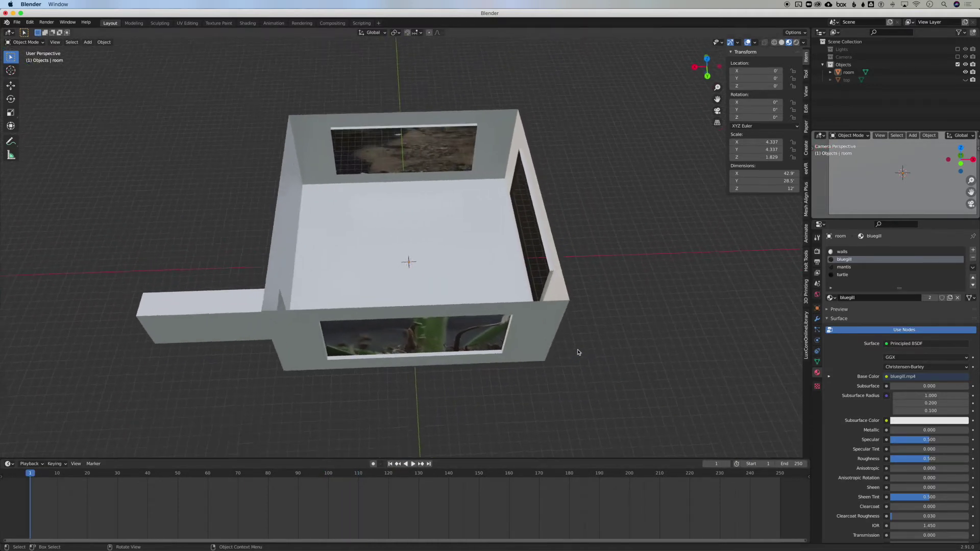
pyautogui.scroll(-5, 578, 352)
pyautogui.scroll(-10, 578, 352)
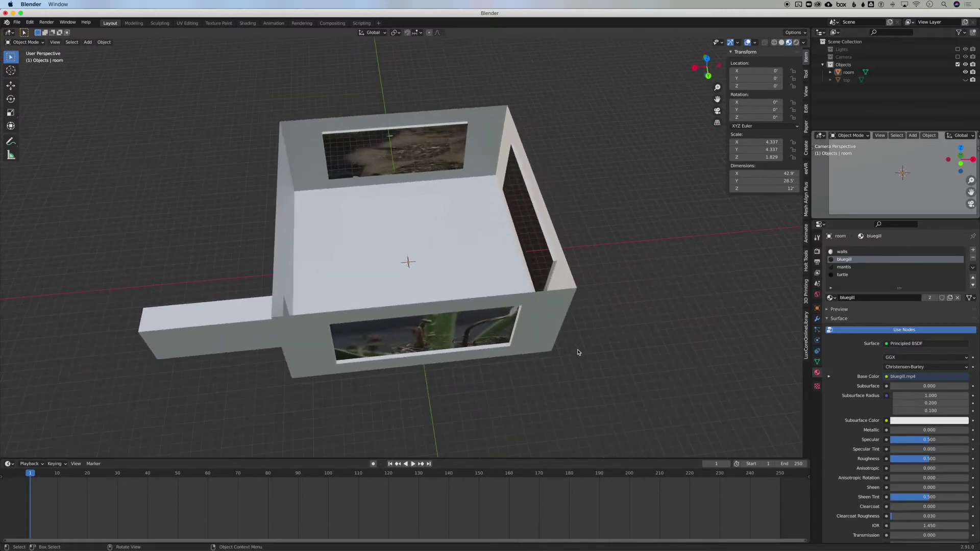
pyautogui.scroll(10, 578, 352)
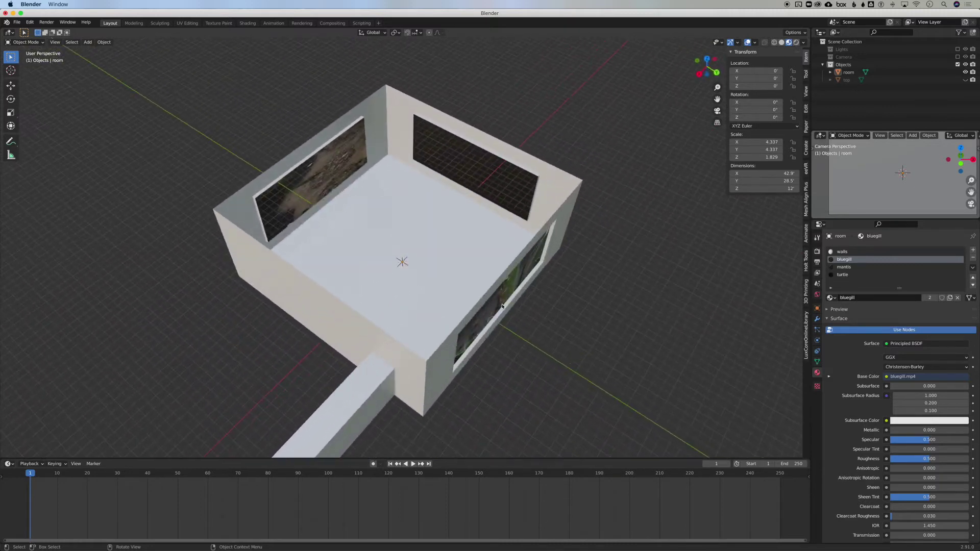
pyautogui.click(417, 248)
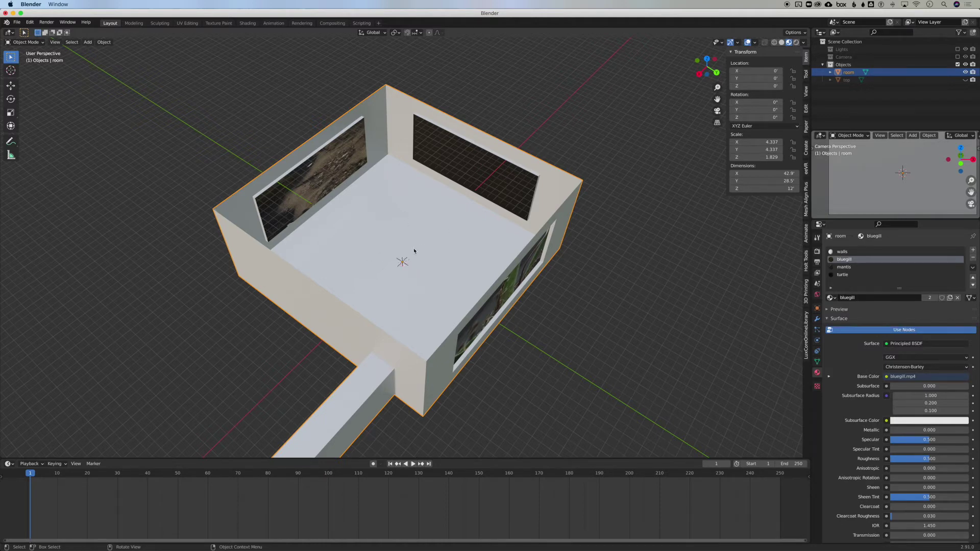
pyautogui.scroll(8, 403, 236)
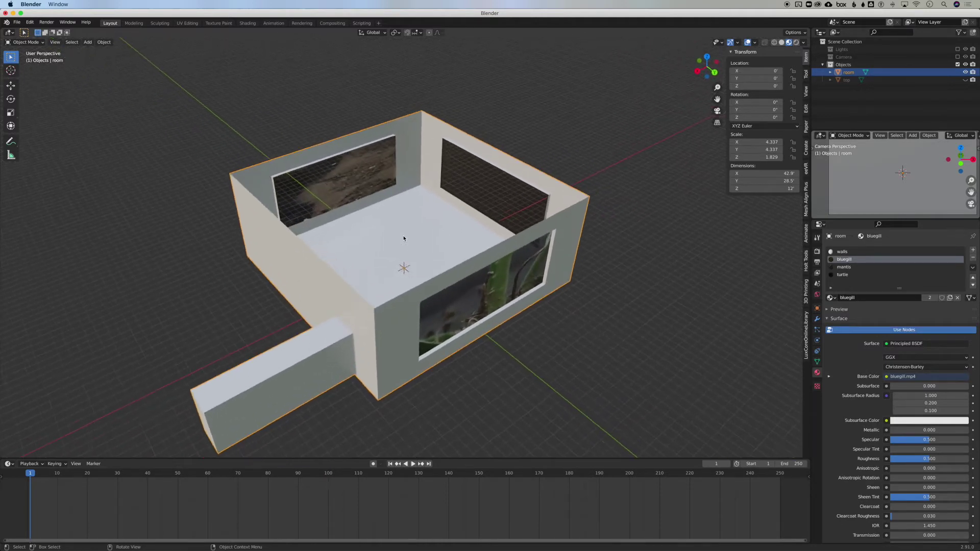
pyautogui.scroll(-5, 404, 236)
pyautogui.press('Tab')
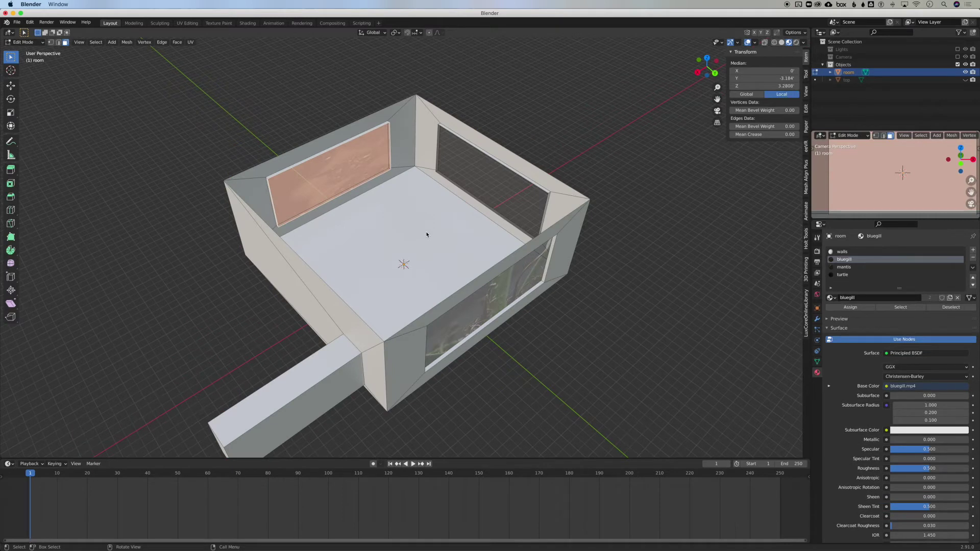
pyautogui.click(427, 235)
# Open Material Library VX in the material settings and load the Sample Materials library
pyautogui.scroll(-10, 901, 417)
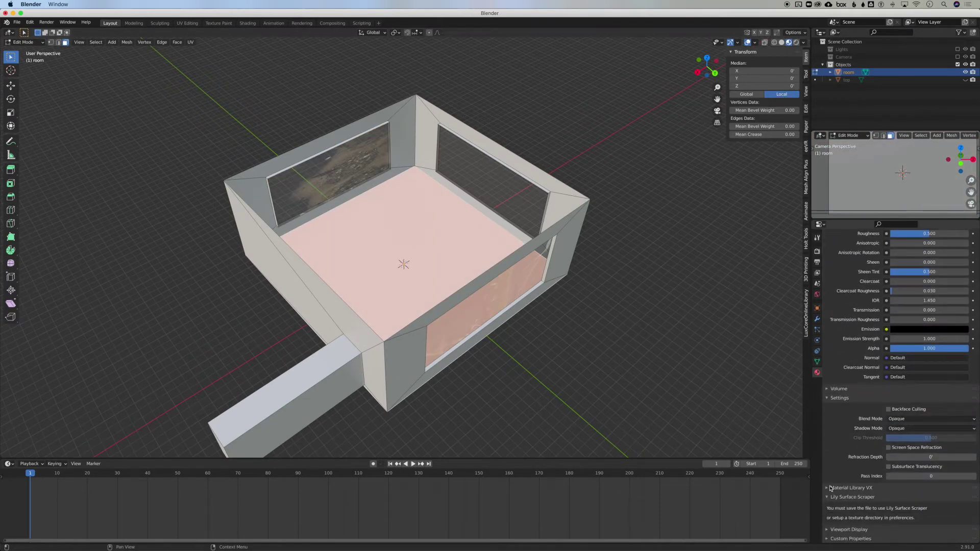
pyautogui.click(831, 488)
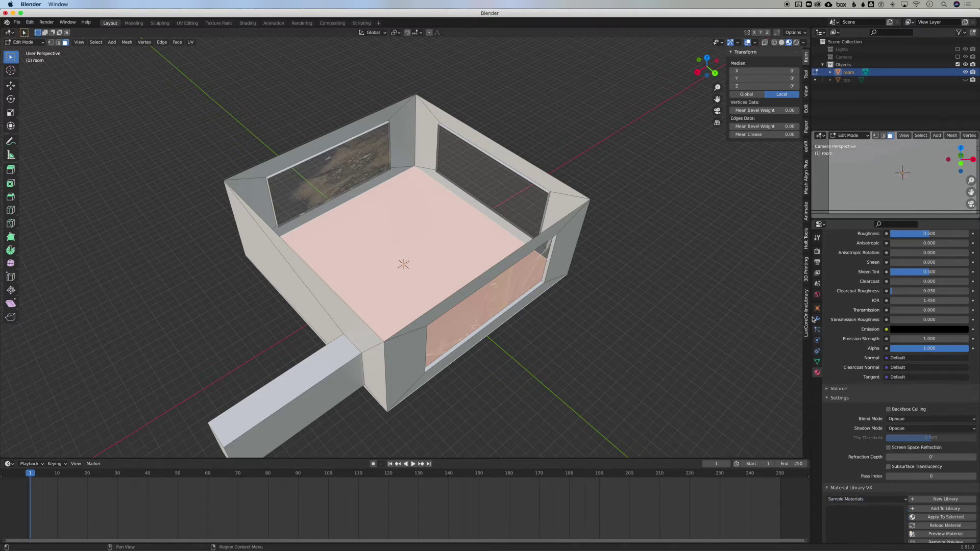
pyautogui.click(852, 498)
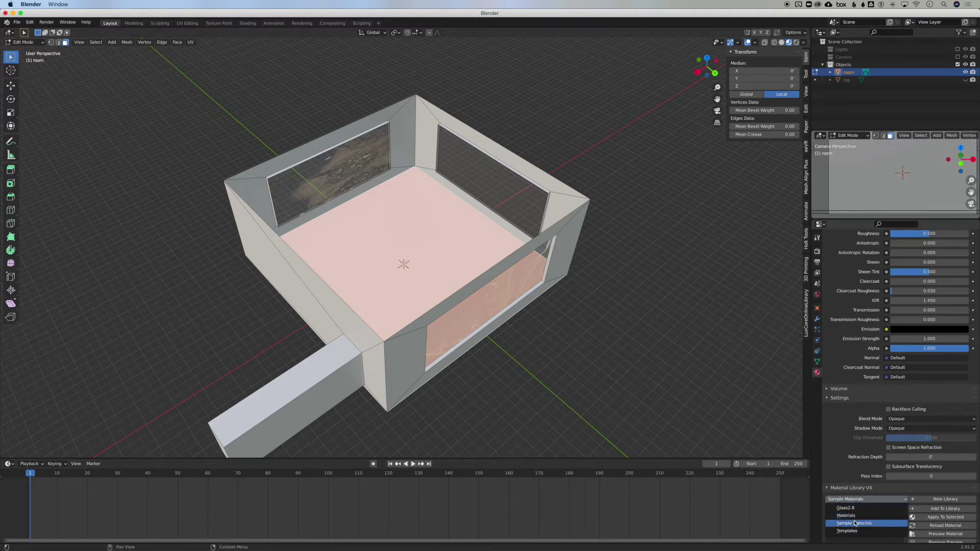
pyautogui.click(857, 502)
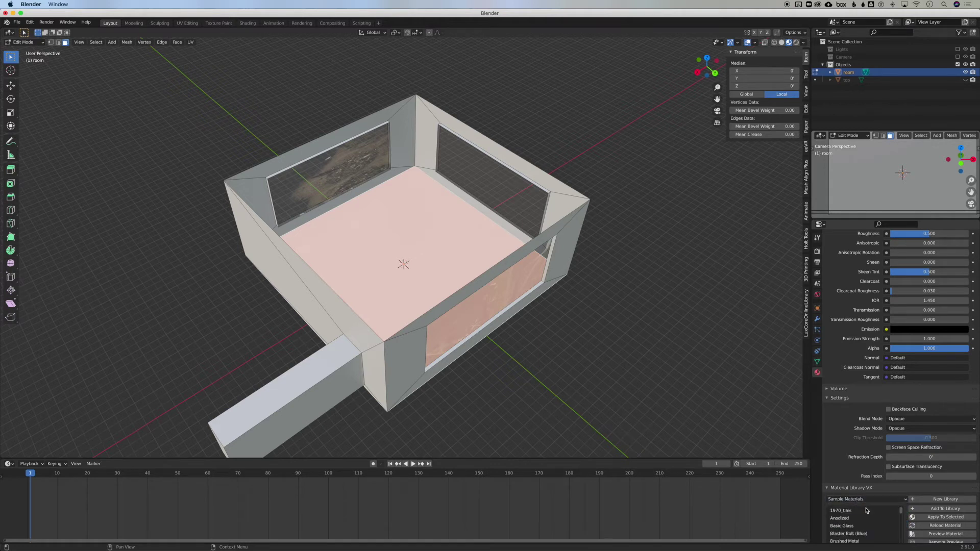
# Apply the library's wood material to the selected floor face and clear the face selection
pyautogui.scroll(-5, 866, 511)
pyautogui.scroll(-10, 861, 532)
pyautogui.scroll(-1, 856, 537)
pyautogui.click(842, 541)
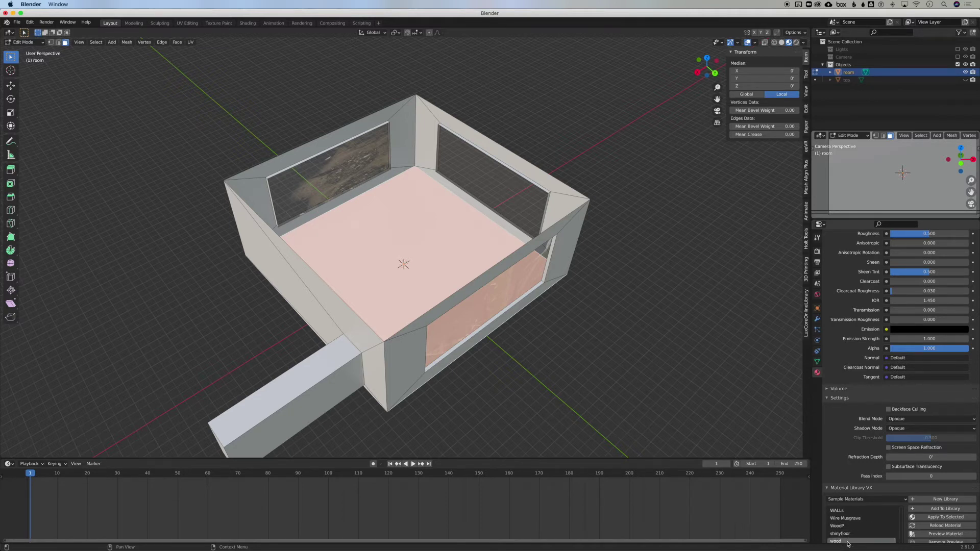
pyautogui.click(945, 517)
pyautogui.moveTo(673, 290); pyautogui.dragTo(665, 290, button='middle')
pyautogui.click(555, 266)
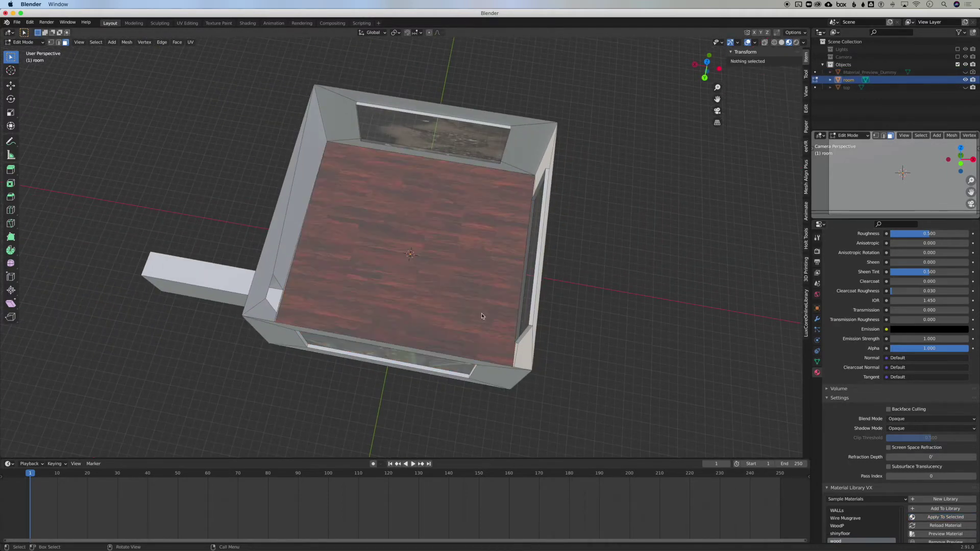
pyautogui.moveTo(492, 327); pyautogui.dragTo(423, 265, button='middle')
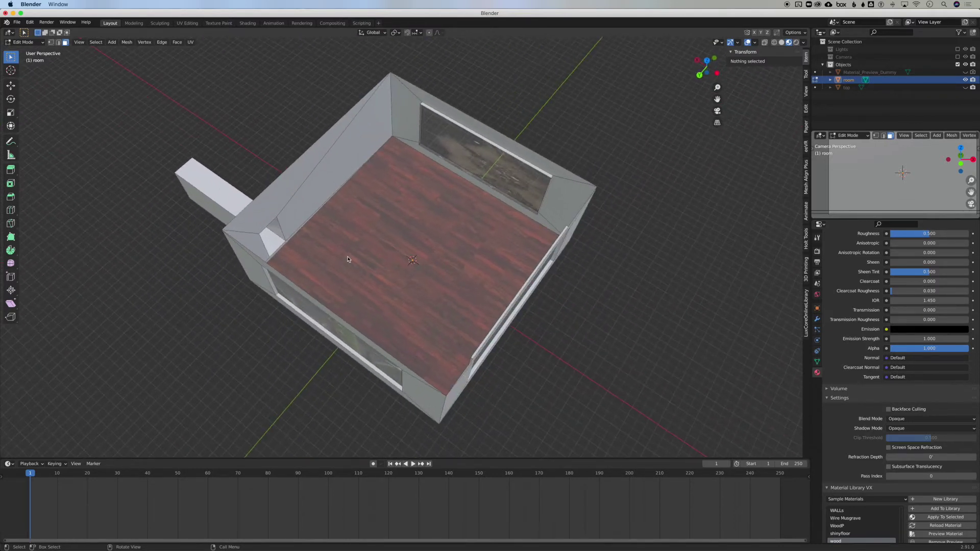
# Inset the wood floor face by about 0.08' to create a thin border along the walls
pyautogui.click(385, 260)
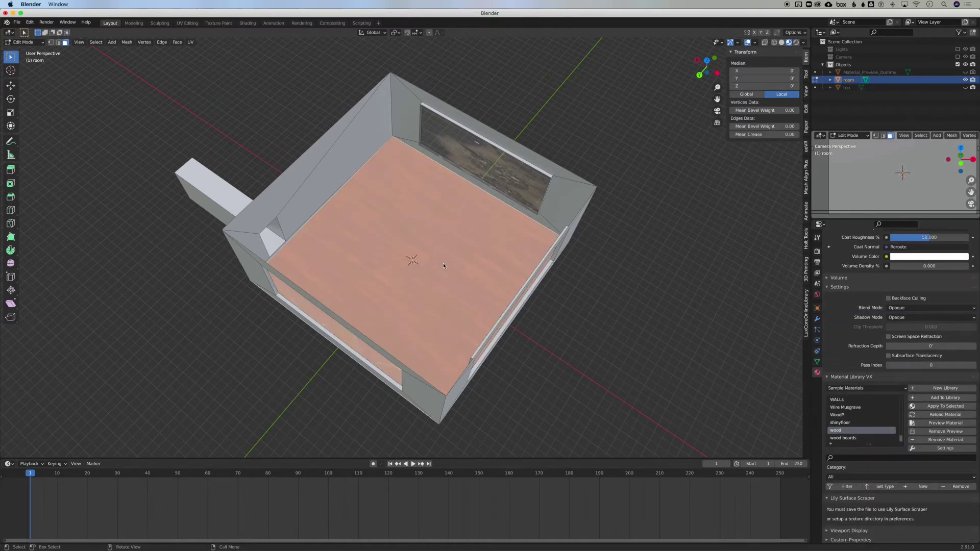
pyautogui.press('i')
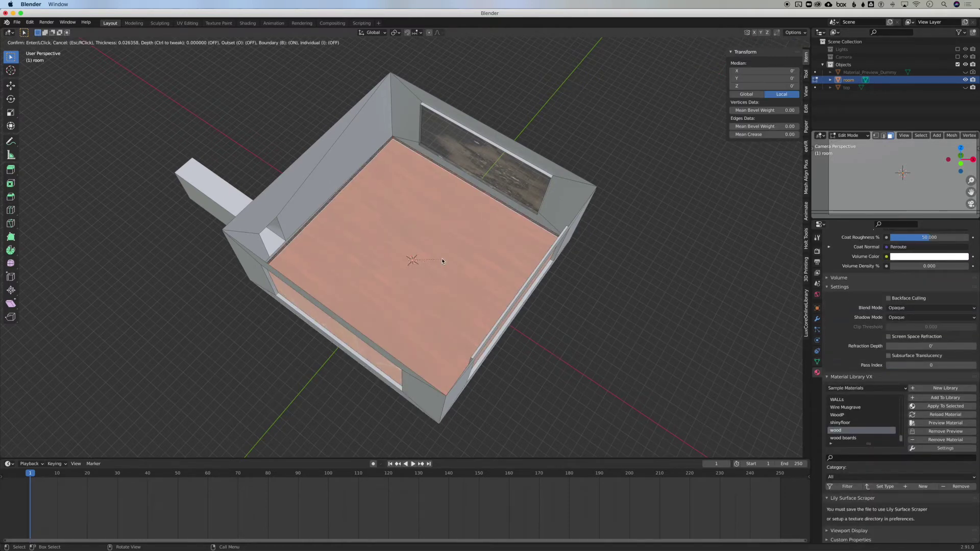
pyautogui.click(442, 260)
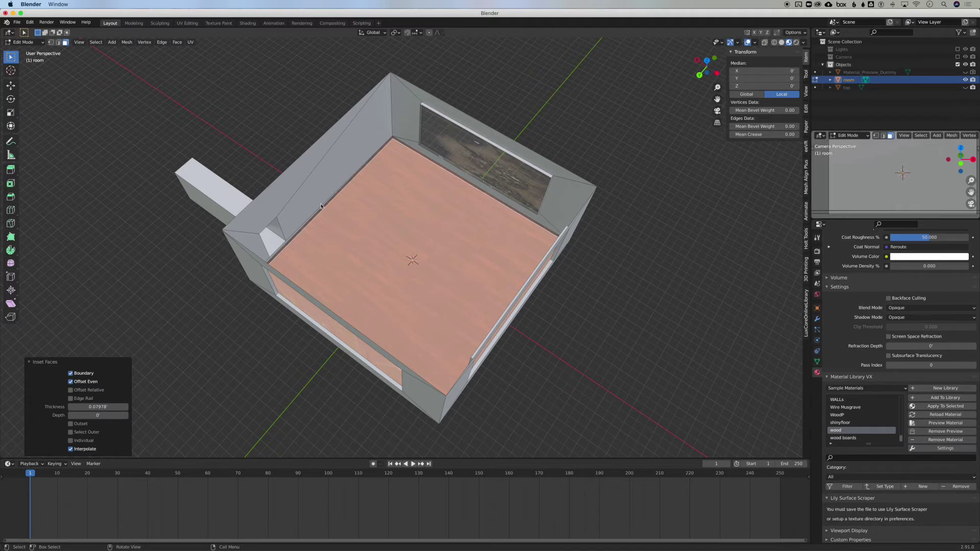
pyautogui.moveTo(306, 225); pyautogui.dragTo(351, 259, button='middle')
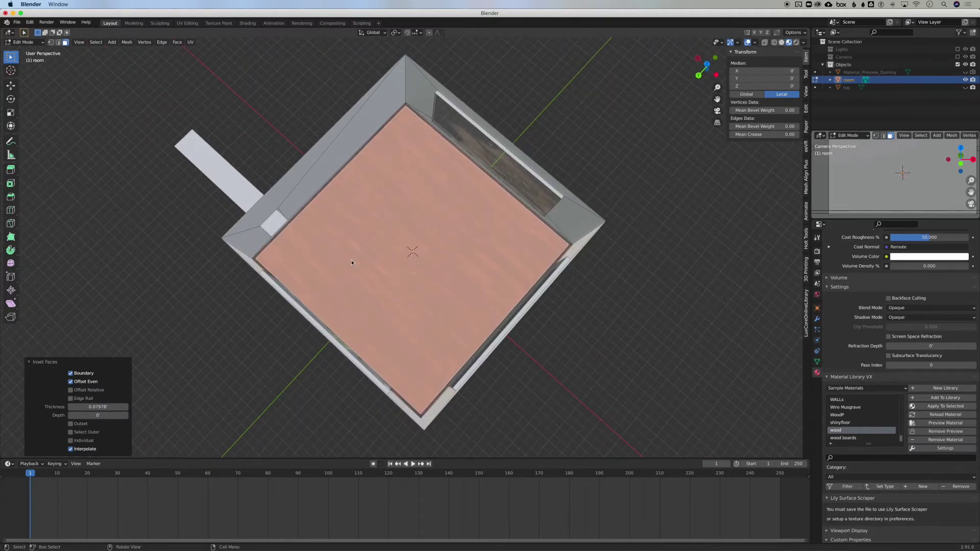
# Select the thin border faces around the inset floor
pyautogui.click(256, 257)
pyautogui.click(260, 267)
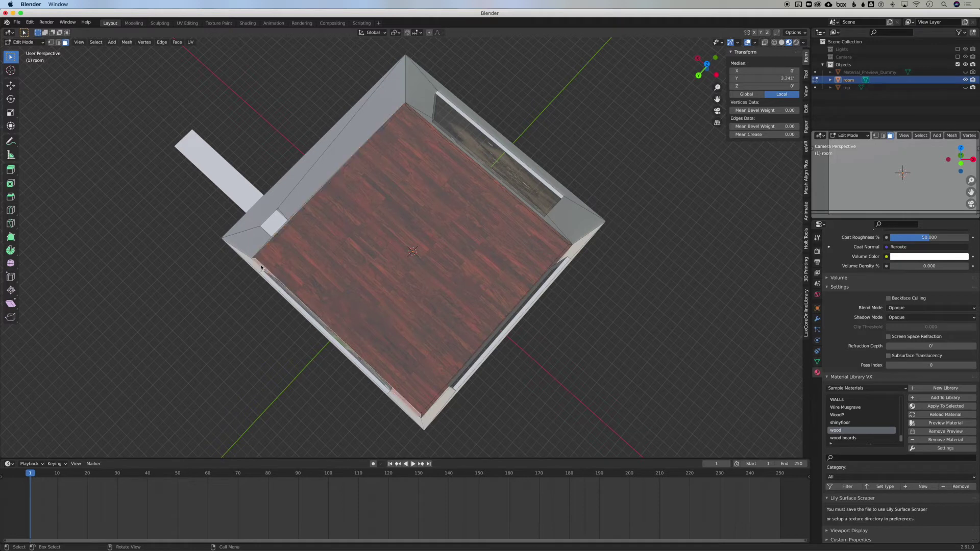
pyautogui.keyDown('shift'); pyautogui.click(351, 161); pyautogui.keyUp('shift')
pyautogui.keyDown('shift'); pyautogui.click(436, 131); pyautogui.keyUp('shift')
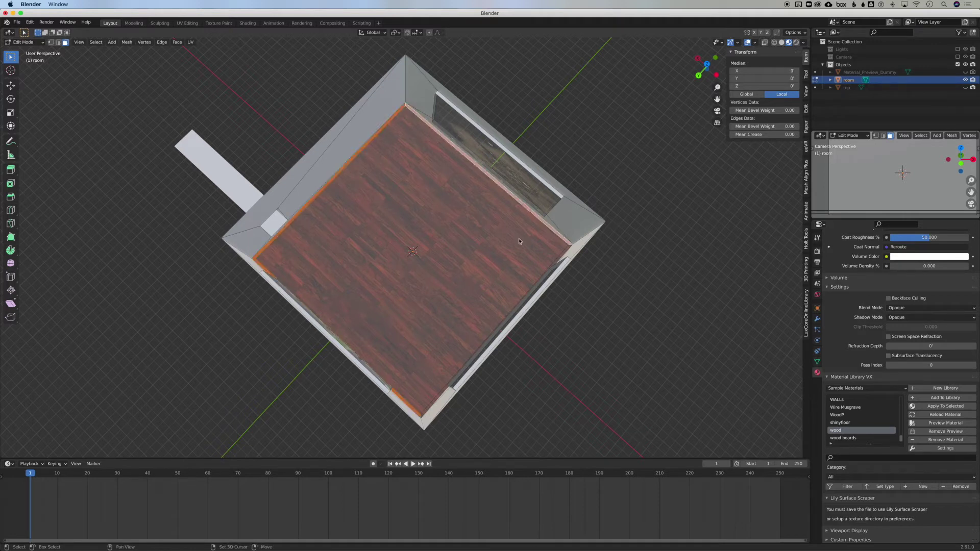
# Extrude the selected narrow border face around the floor upward by about 0.6 ft, leaving nothing selected
pyautogui.scroll(-10, 563, 256)
pyautogui.press('e')
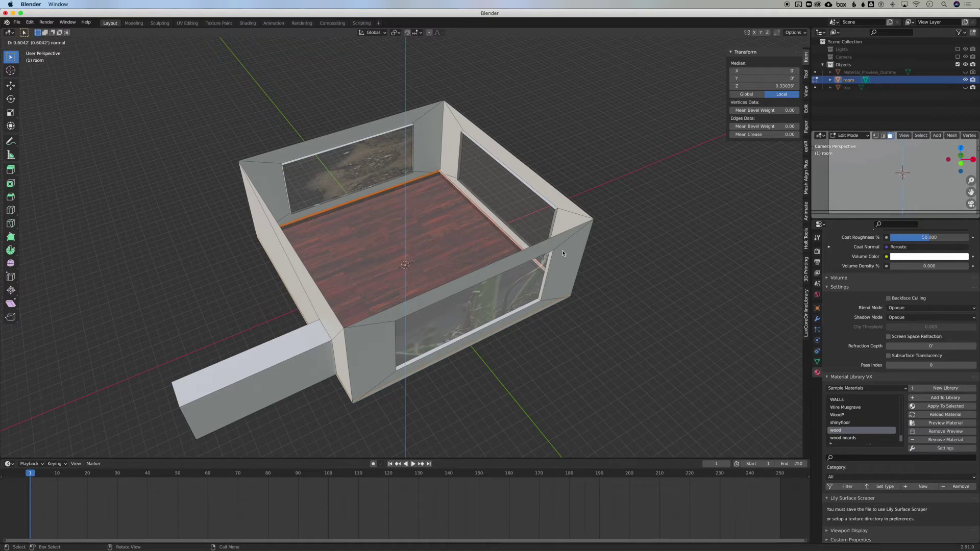
pyautogui.click(563, 255)
pyautogui.click(670, 305)
# Examine the room's walls, floor edging and video screens from all sides
pyautogui.hscroll(10, 671, 306)
pyautogui.scroll(15, 671, 306)
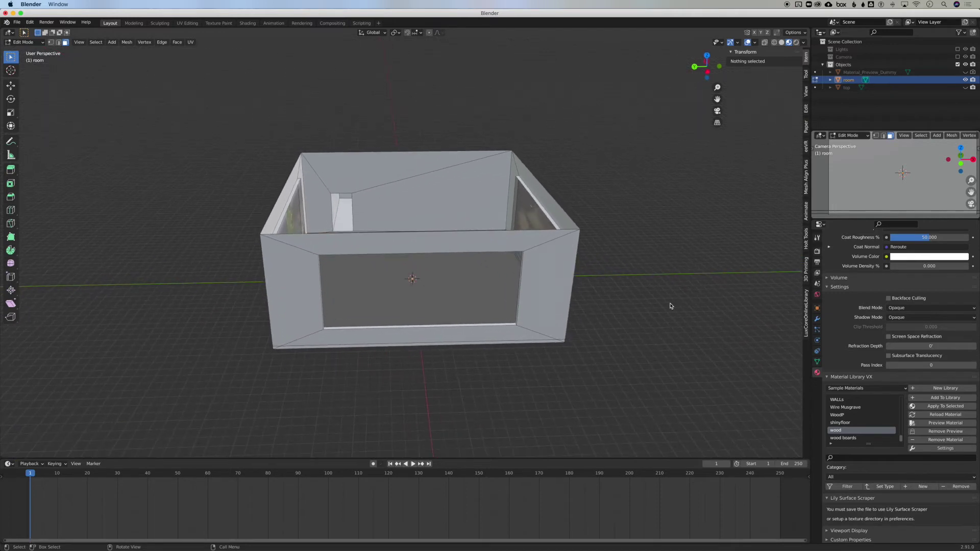
pyautogui.hscroll(15, 671, 306)
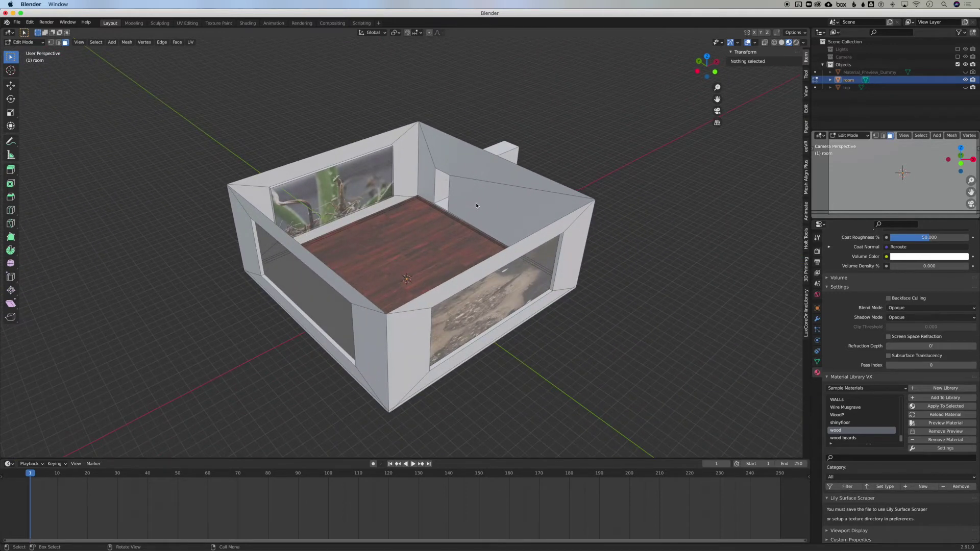
pyautogui.scroll(10, 467, 213)
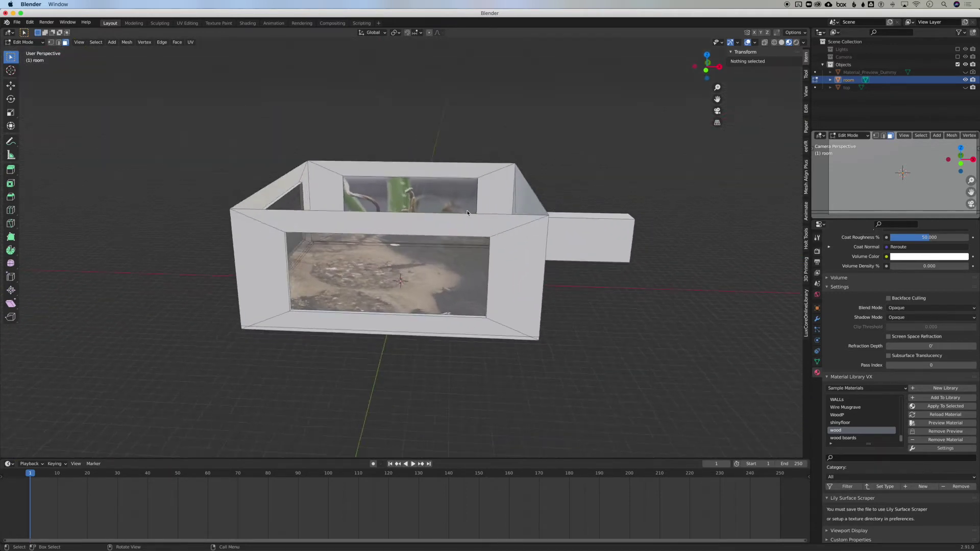
pyautogui.scroll(-10, 467, 213)
pyautogui.hscroll(-15, 468, 212)
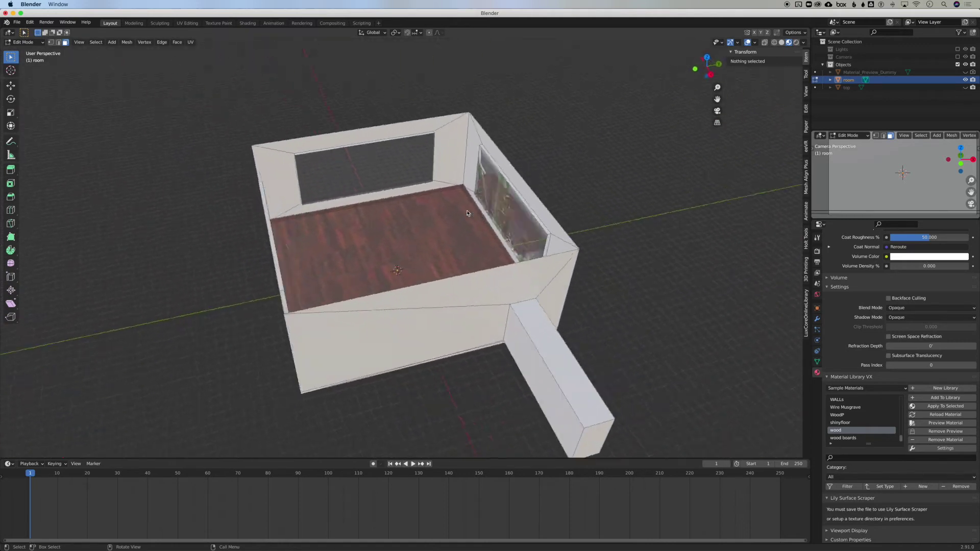
pyautogui.hscroll(-10, 467, 213)
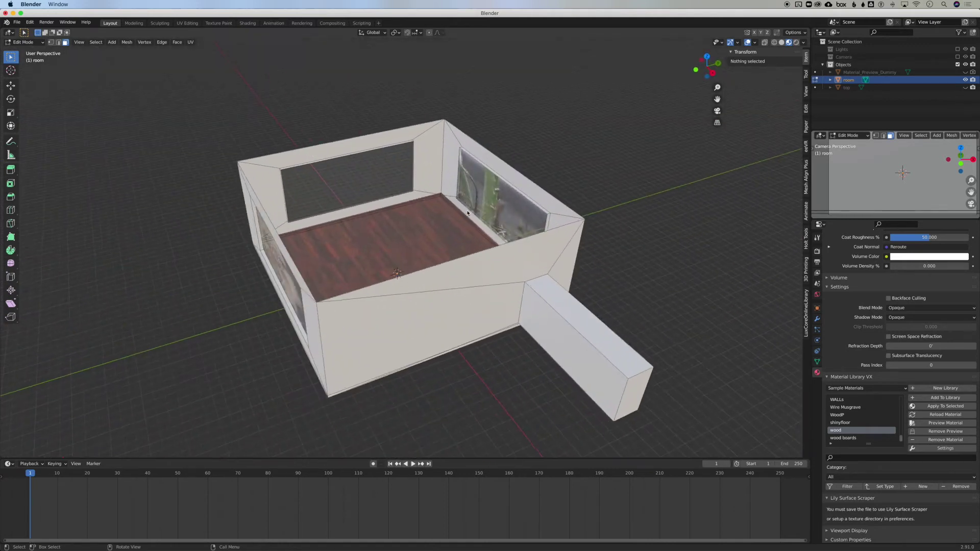
# Switch the viewport to rendered shading and set the render engine to Cycles
pyautogui.click(796, 42)
pyautogui.hscroll(15, 539, 246)
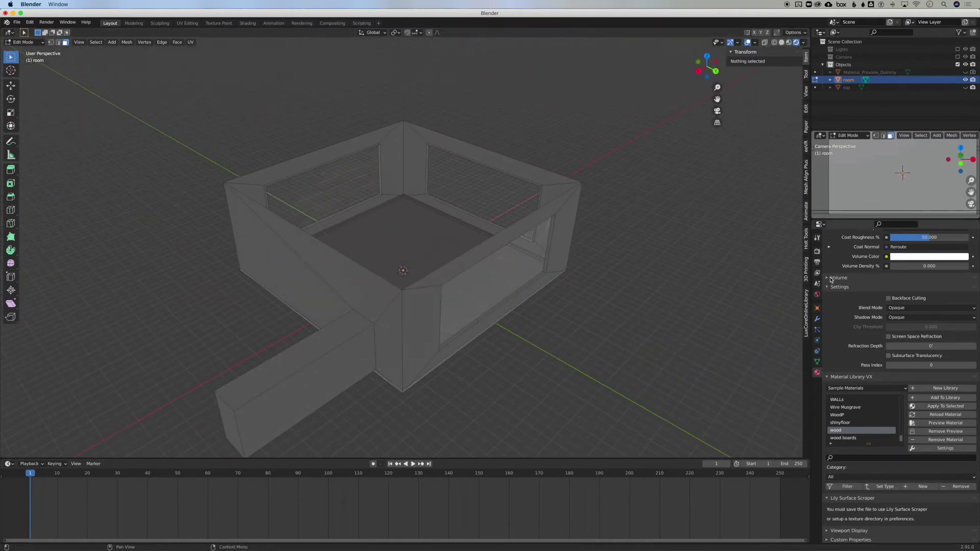
pyautogui.click(816, 252)
pyautogui.click(933, 250)
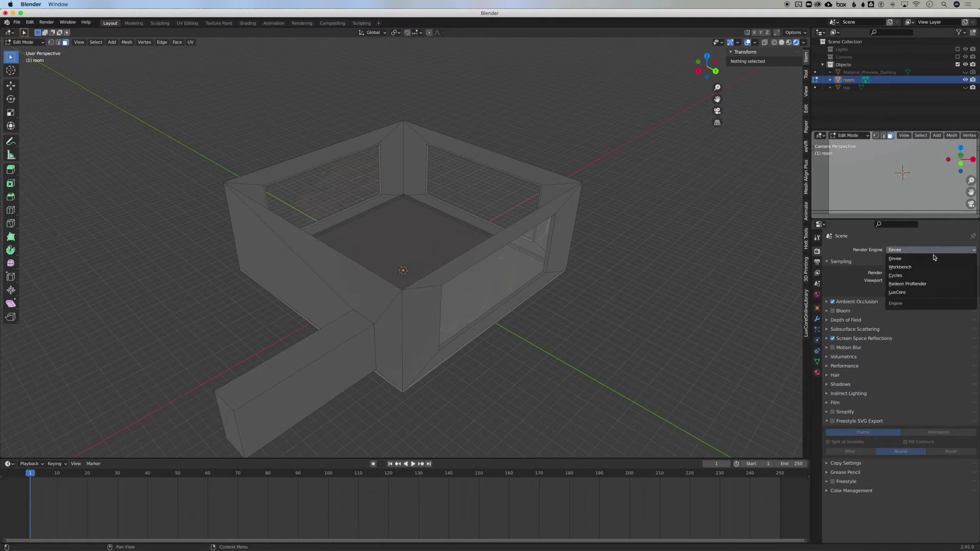
pyautogui.click(928, 279)
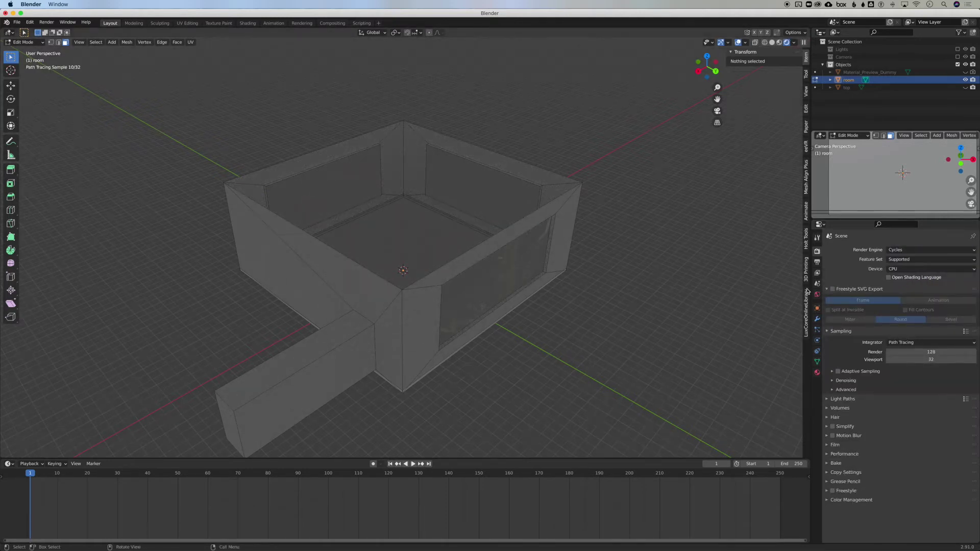
# Select the video screen face on the wall opposite the mantis screen and make its bluegill material active
pyautogui.hscroll(10, 581, 293)
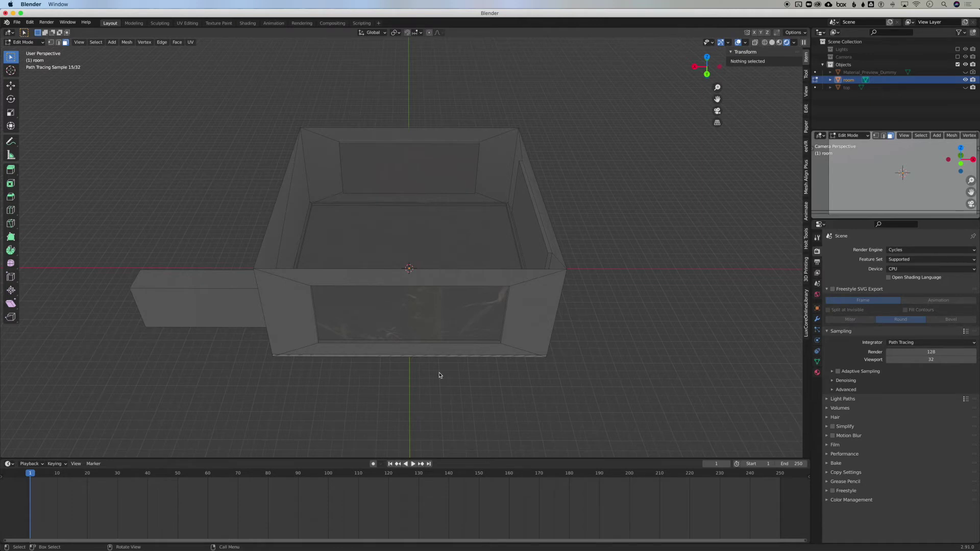
pyautogui.hscroll(-10, 530, 262)
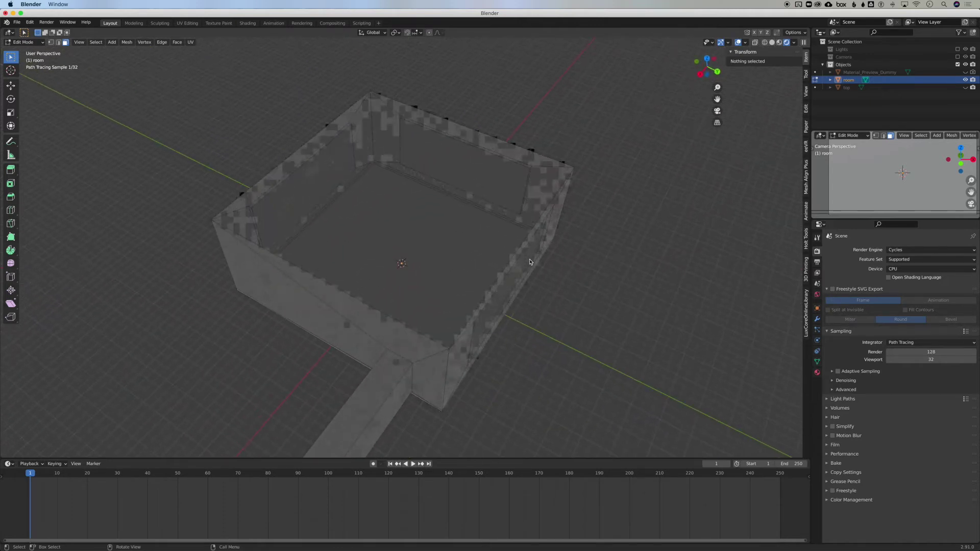
pyautogui.hscroll(10, 530, 262)
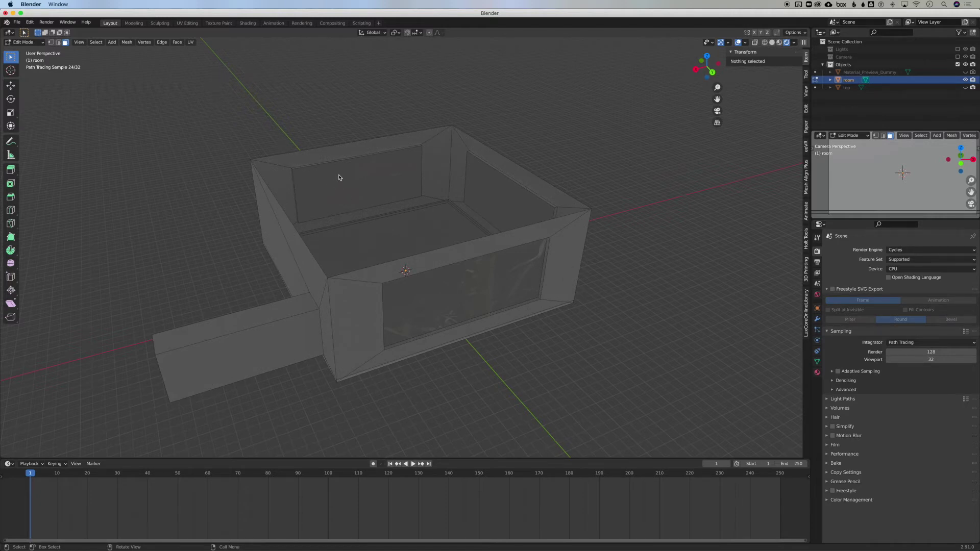
pyautogui.hscroll(-5, 348, 190)
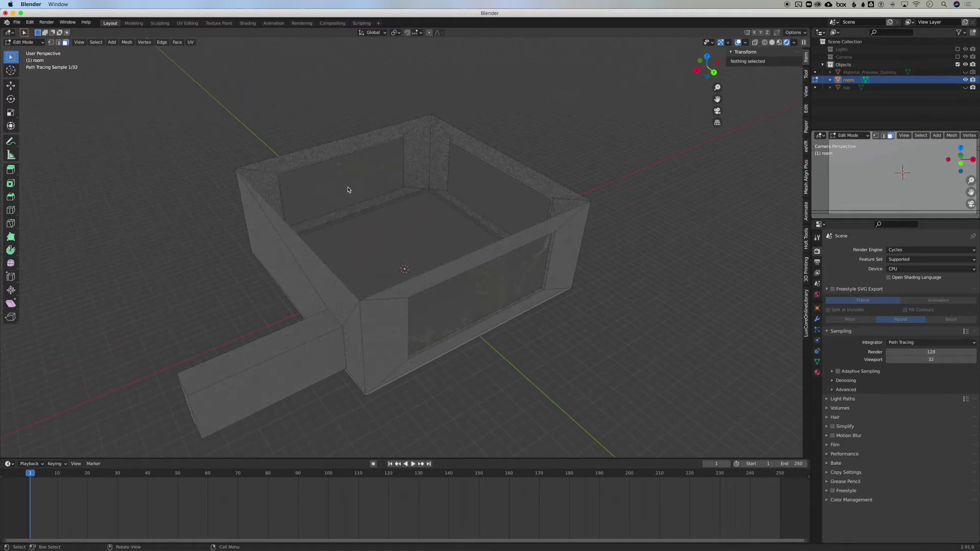
pyautogui.click(348, 190)
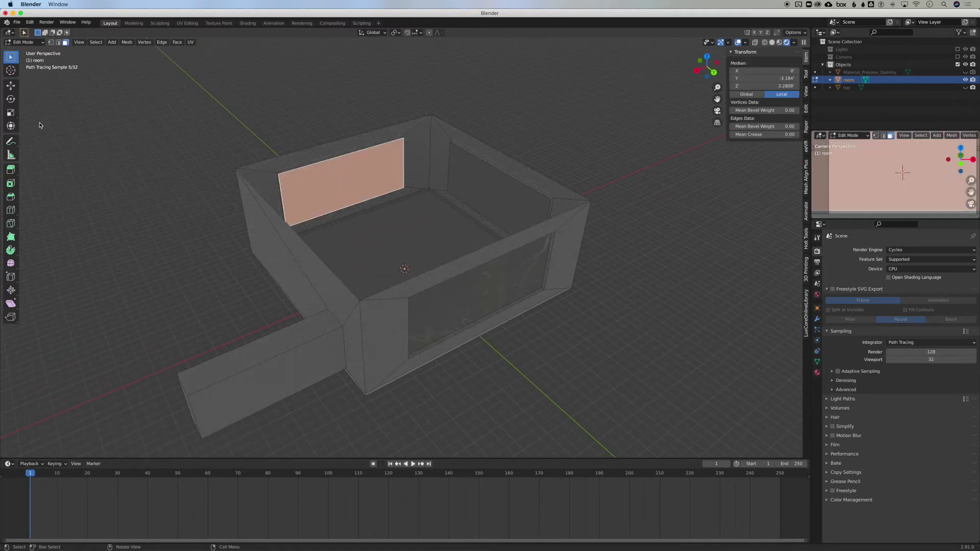
pyautogui.click(501, 184)
pyautogui.click(345, 188)
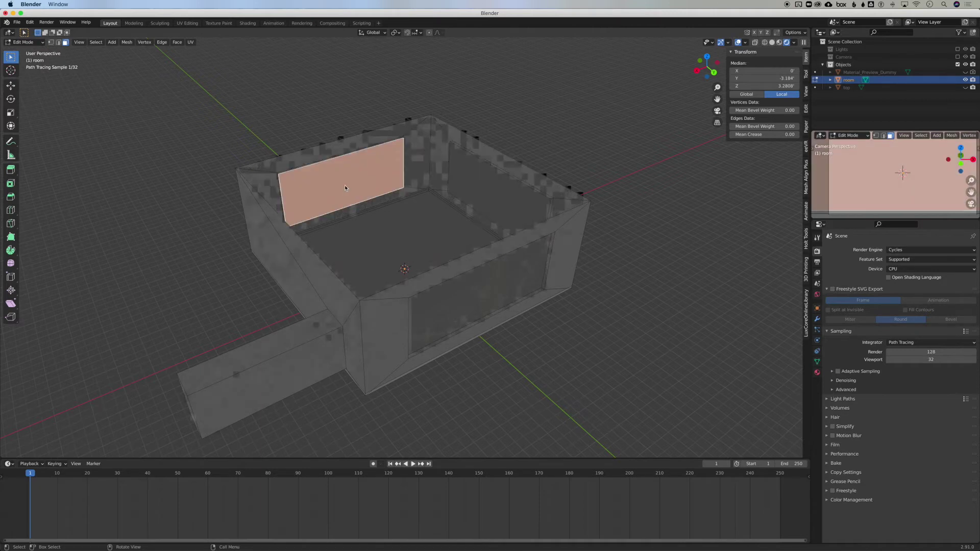
pyautogui.click(817, 371)
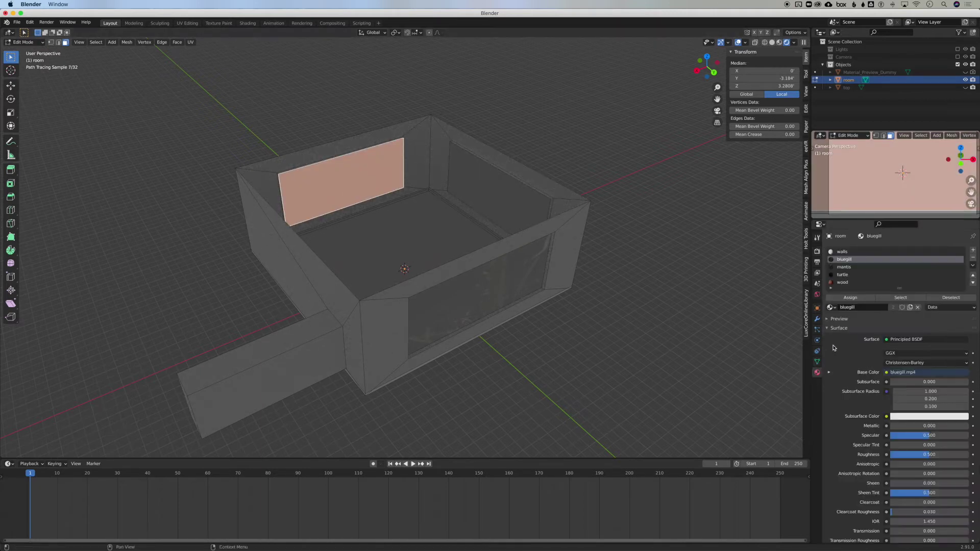
pyautogui.click(845, 267)
pyautogui.click(844, 260)
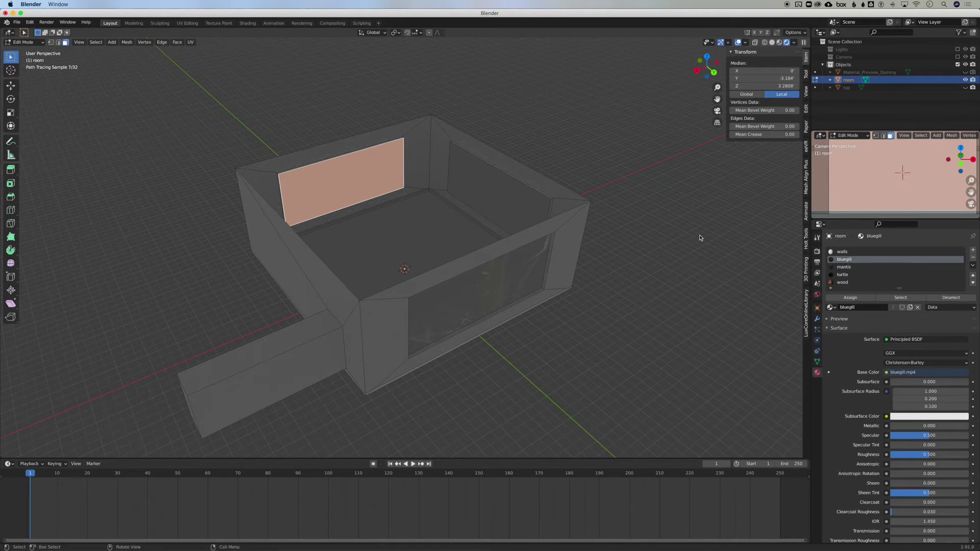
# Return to Object Mode, open the Shading workspace and spread the bluegill.mp4 texture and Material Output nodes away from the Principled BSDF
pyautogui.press('Tab')
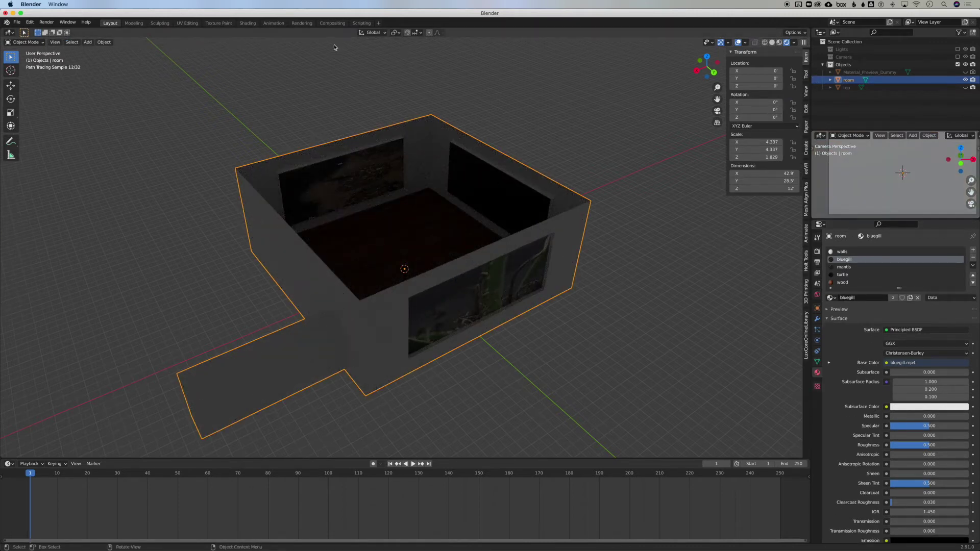
pyautogui.click(247, 23)
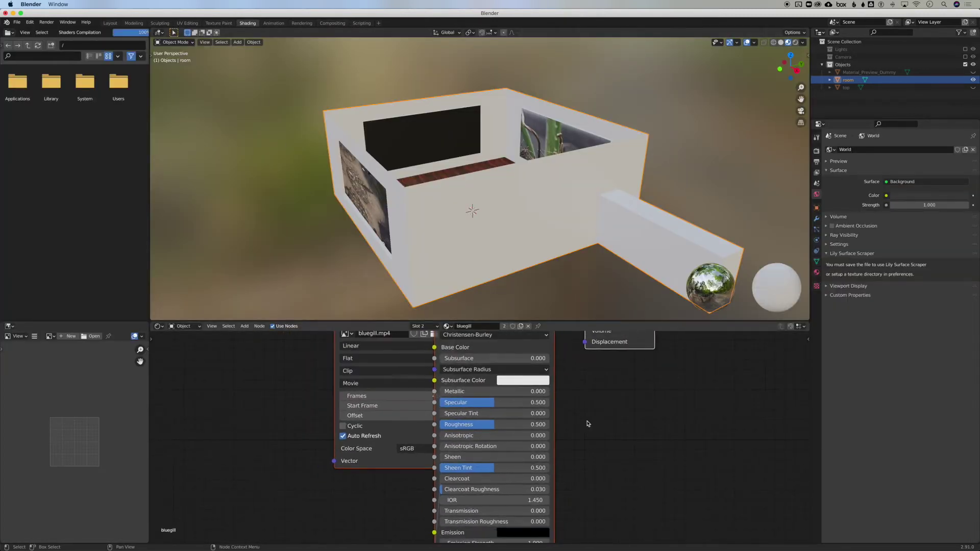
pyautogui.press('Home')
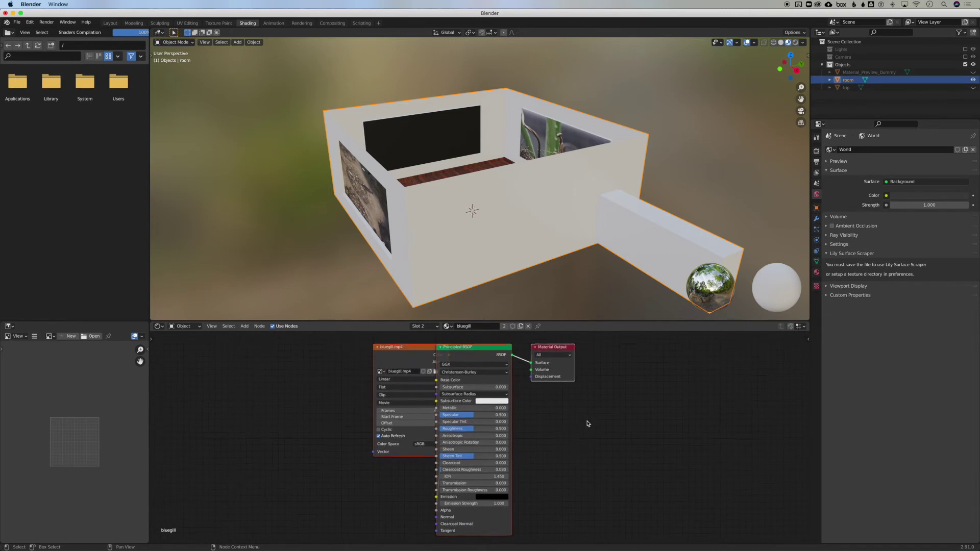
pyautogui.click(318, 406)
pyautogui.moveTo(393, 352); pyautogui.dragTo(269, 370)
pyautogui.moveTo(548, 353); pyautogui.dragTo(619, 360)
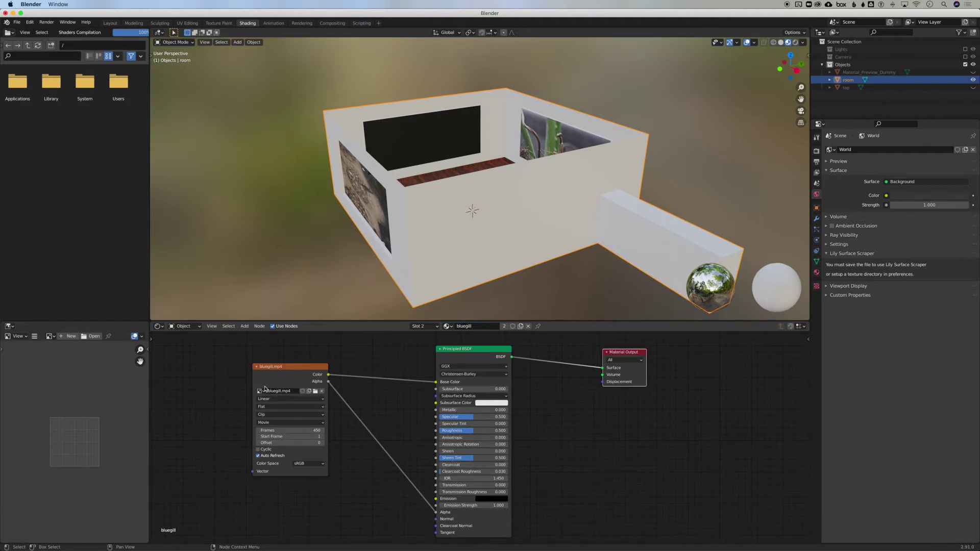
# Delete the Principled BSDF node from the bluegill material
pyautogui.moveTo(435, 512); pyautogui.dragTo(401, 461)
pyautogui.moveTo(328, 382); pyautogui.dragTo(435, 512)
pyautogui.click(461, 361)
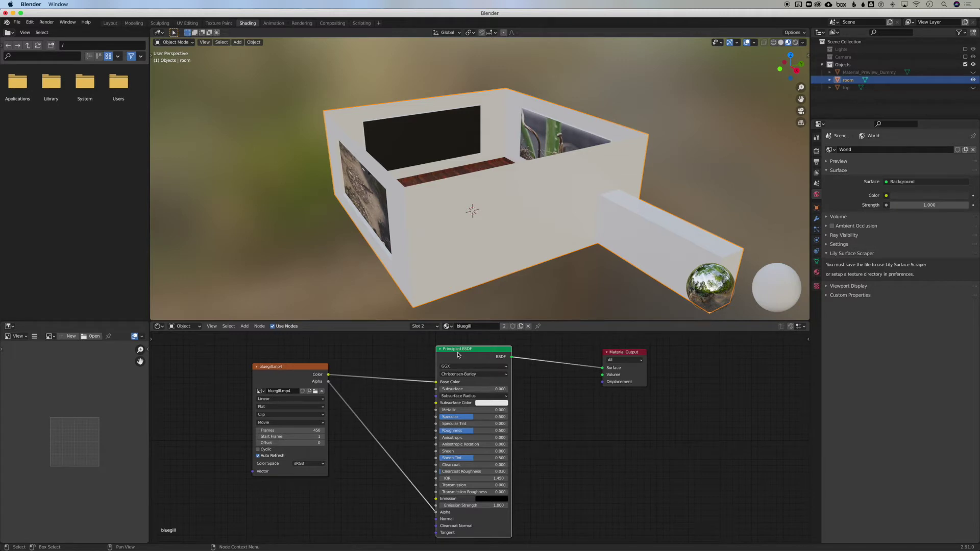
pyautogui.press('x')
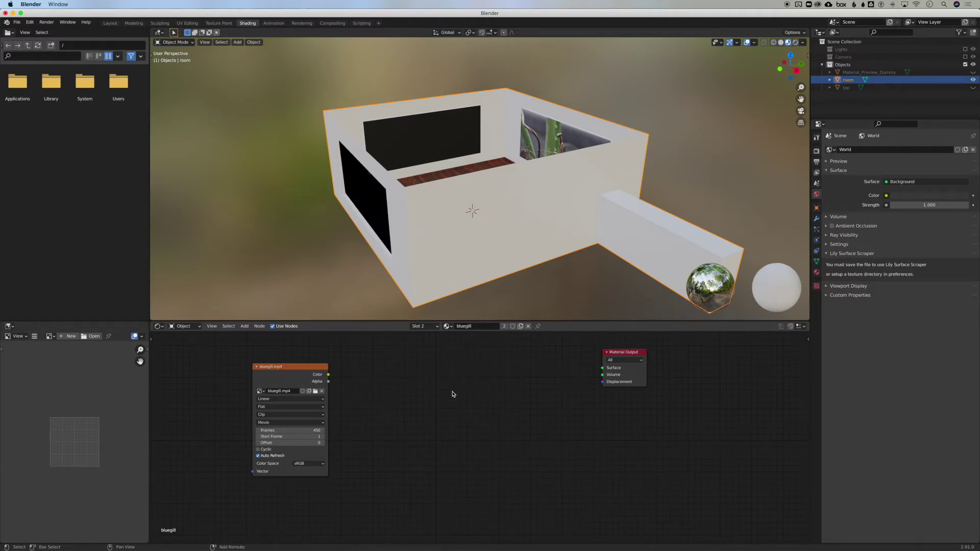
# Add an Emission node between the texture and the Material Output, and connect its output to Surface
pyautogui.hotkey('shift', 'a')
pyautogui.click(453, 393)
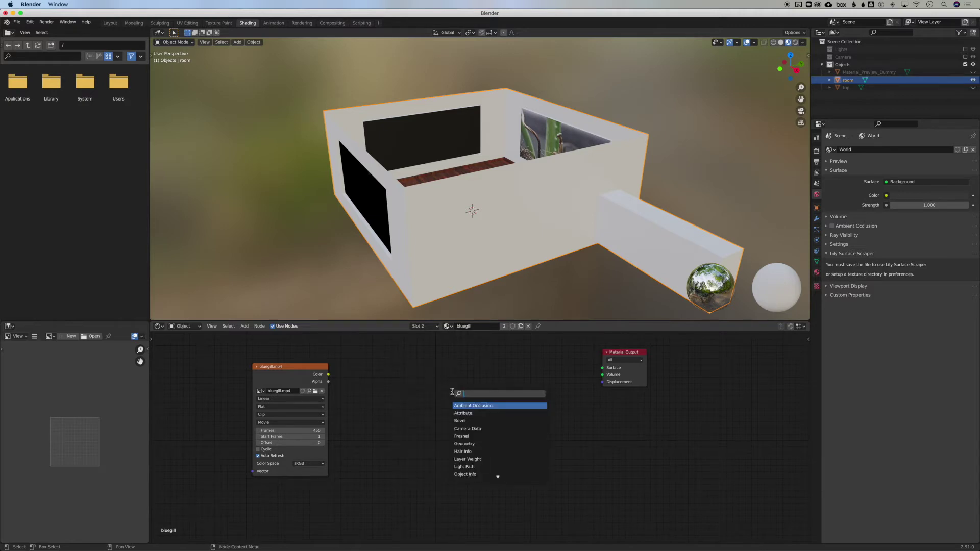
pyautogui.write('em')
pyautogui.click(470, 406)
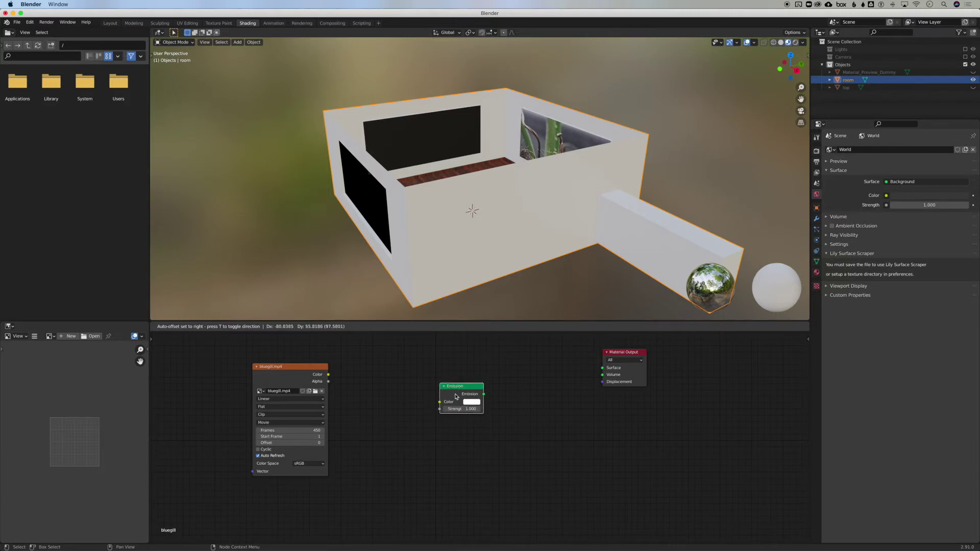
pyautogui.click(456, 400)
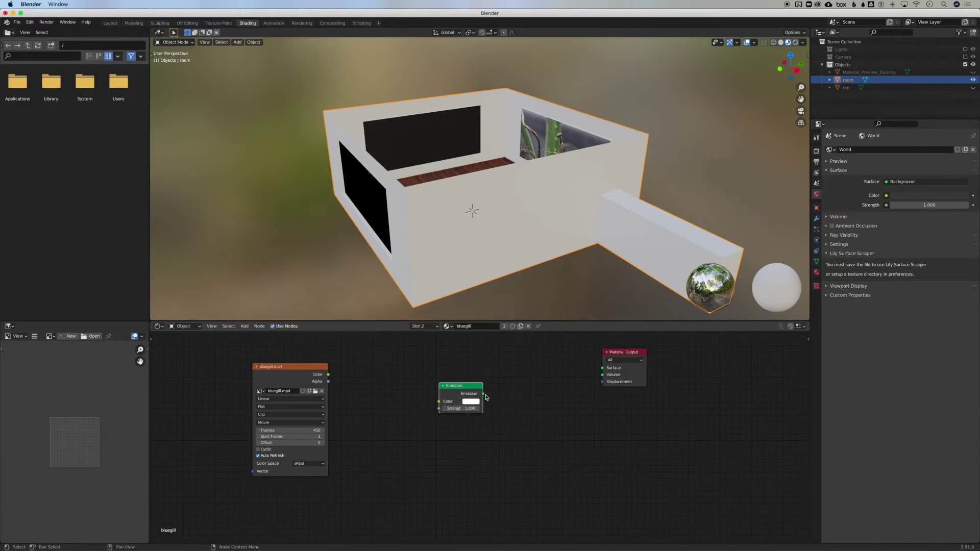
pyautogui.moveTo(484, 395); pyautogui.dragTo(604, 370)
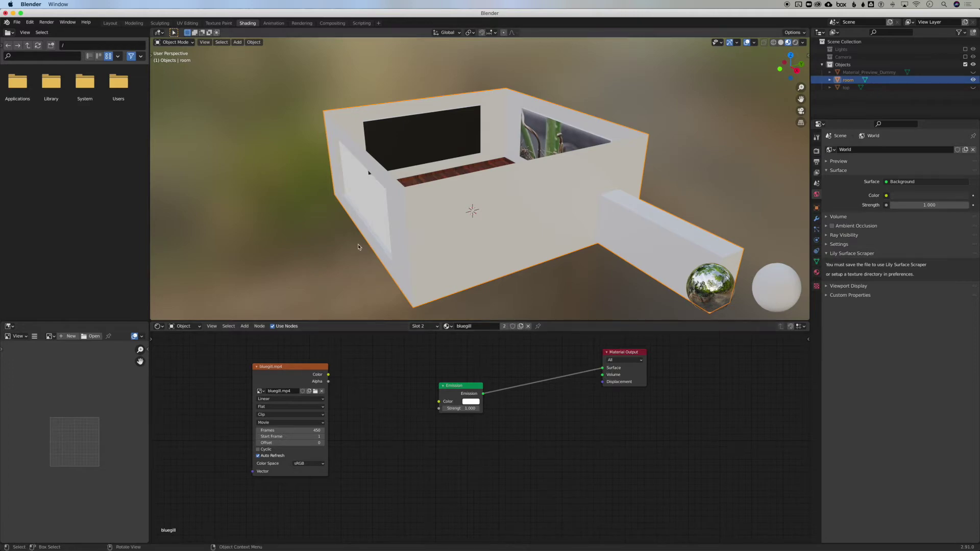
# Show this workspace's viewport in rendered shading and connect the bluegill.mp4 texture's Color output to the Emission node's Color input
pyautogui.hscroll(10, 359, 247)
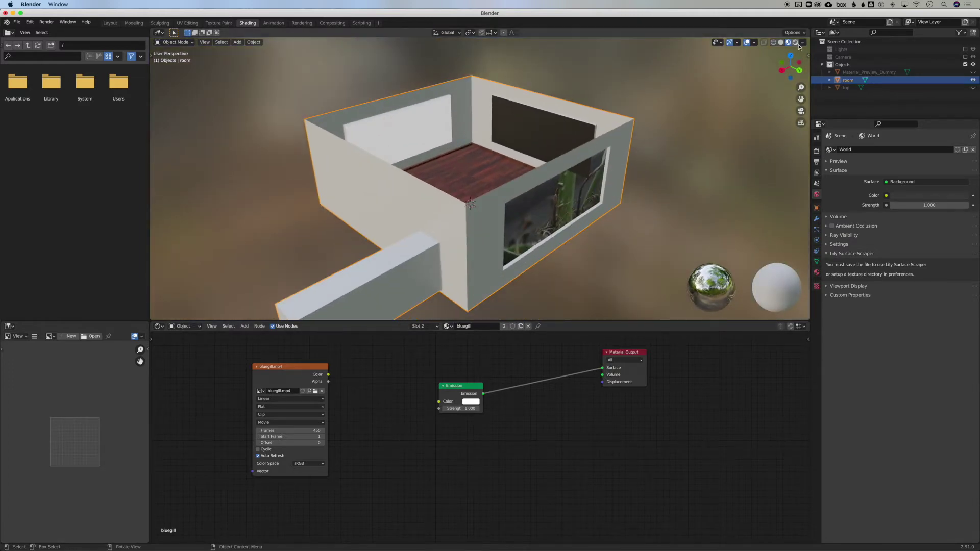
pyautogui.click(795, 42)
pyautogui.scroll(-6, 642, 136)
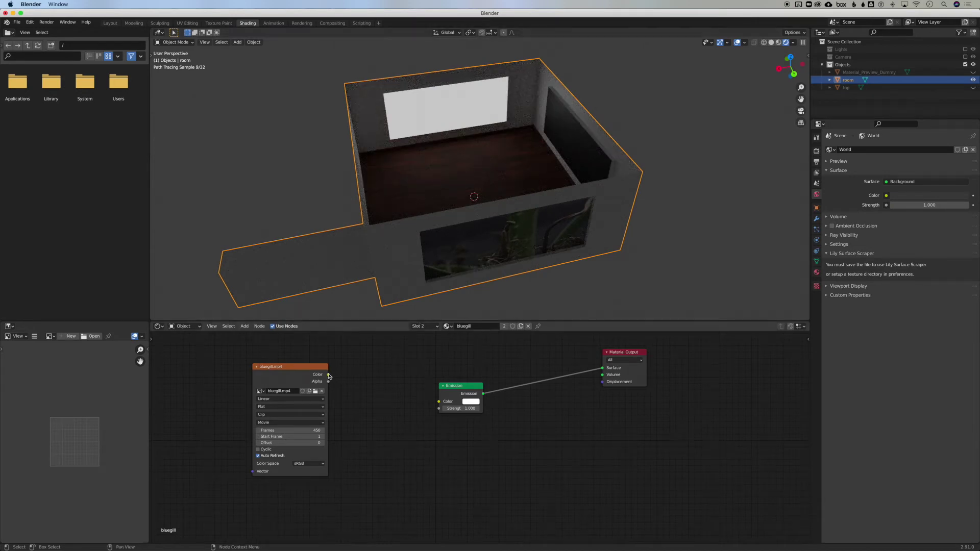
pyautogui.moveTo(328, 376); pyautogui.dragTo(438, 403)
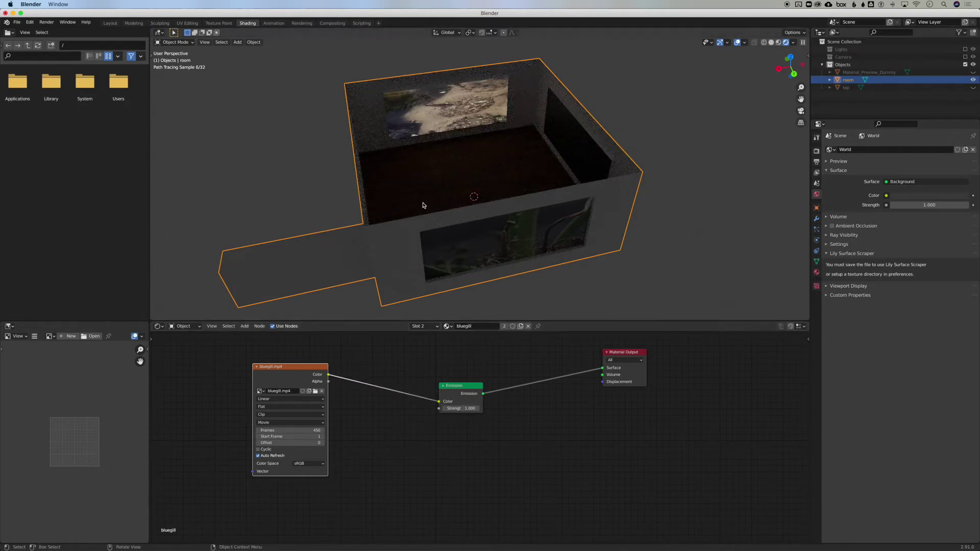
# Set the bluegill material's Emission strength to 1.8
pyautogui.moveTo(422, 204); pyautogui.dragTo(423, 206, button='middle')
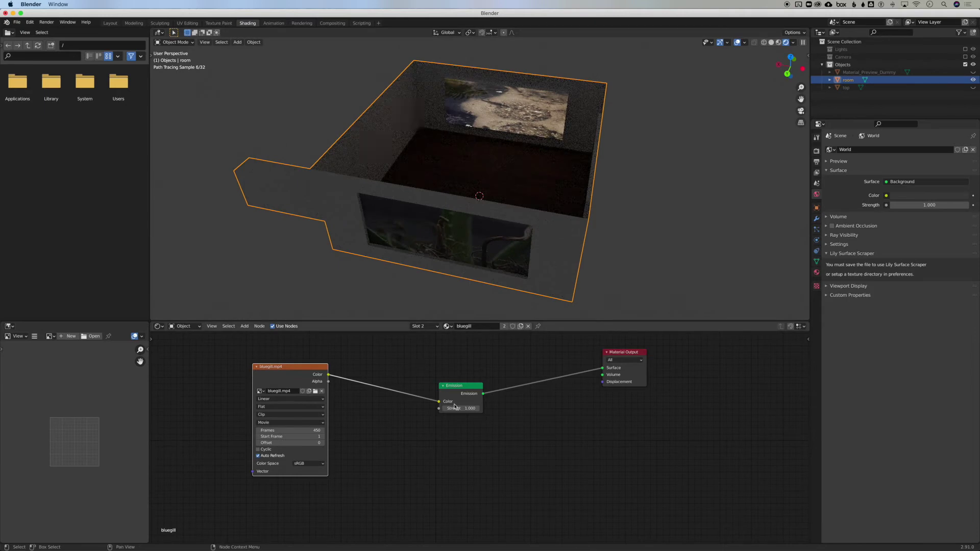
pyautogui.moveTo(461, 408); pyautogui.dragTo(474, 408)
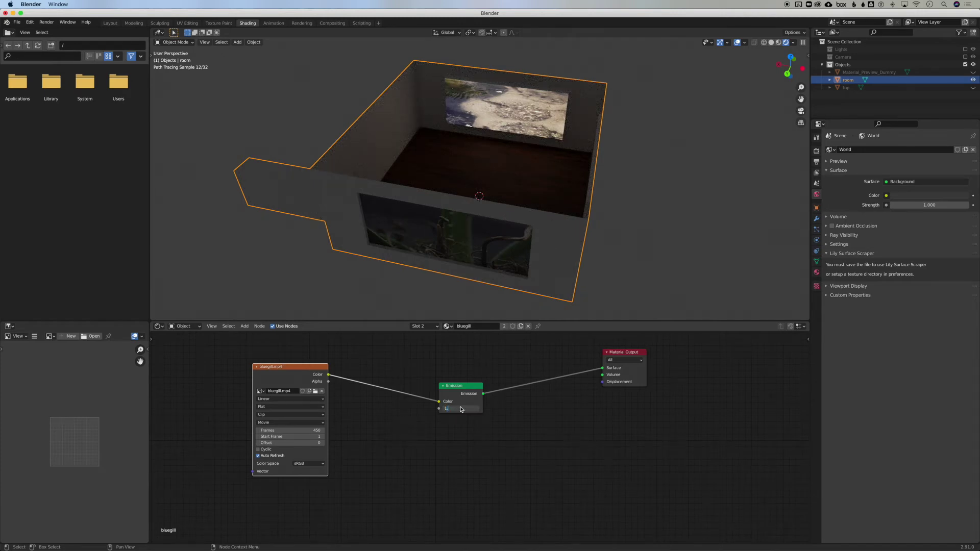
pyautogui.press('Return')
pyautogui.moveTo(632, 244); pyautogui.dragTo(656, 245, button='middle')
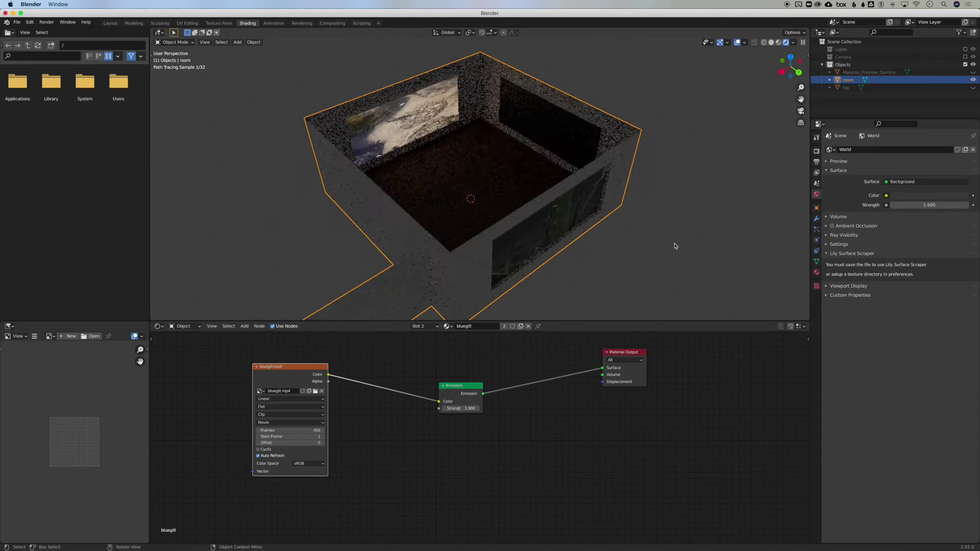
# In the mantis material, replace the Principled BSDF with an Emission node linked from the movie texture's color to the Material Output's Surface
pyautogui.click(818, 273)
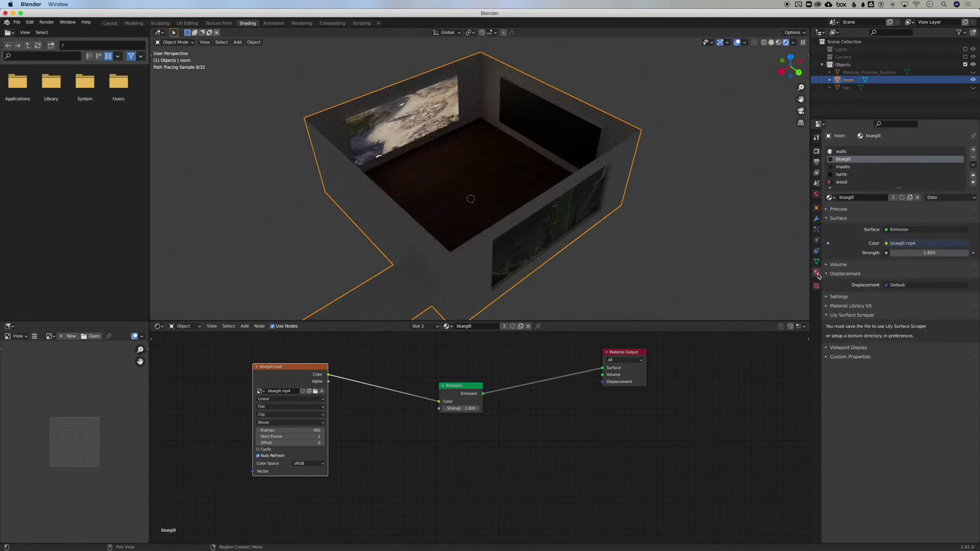
pyautogui.click(843, 167)
pyautogui.press('x')
pyautogui.hotkey('shift', 'a')
pyautogui.moveTo(479, 395); pyautogui.dragTo(531, 366)
pyautogui.moveTo(433, 402); pyautogui.dragTo(356, 363)
# In the turtle material, feed the turtle.mp4 texture into an Emission shader of strength 1.8 connected to the Material Output's Surface
pyautogui.moveTo(633, 220); pyautogui.dragTo(748, 216, button='middle')
pyautogui.click(841, 174)
pyautogui.moveTo(419, 391); pyautogui.dragTo(357, 367)
pyautogui.moveTo(464, 384); pyautogui.dragTo(531, 365)
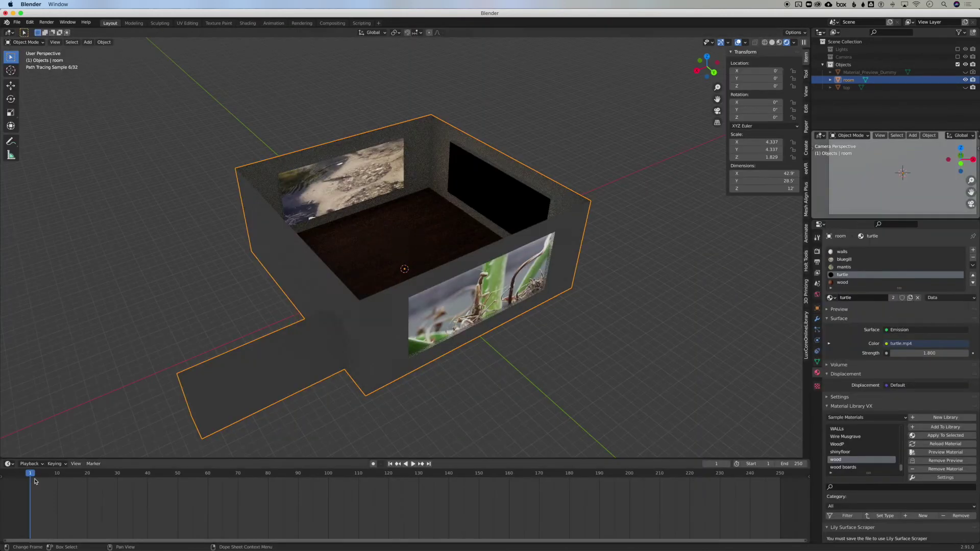
# Inspect the emitting wall screens and the floor of the rendered room from several sides, with the room deselected
pyautogui.moveTo(368, 241); pyautogui.dragTo(325, 233, button='middle')
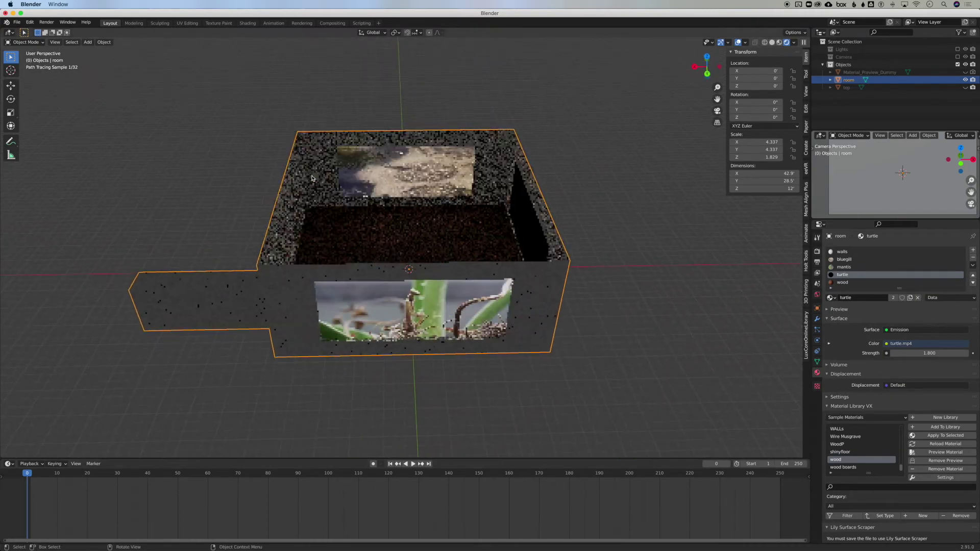
pyautogui.hscroll(5, 325, 232)
pyautogui.hscroll(-10, 325, 233)
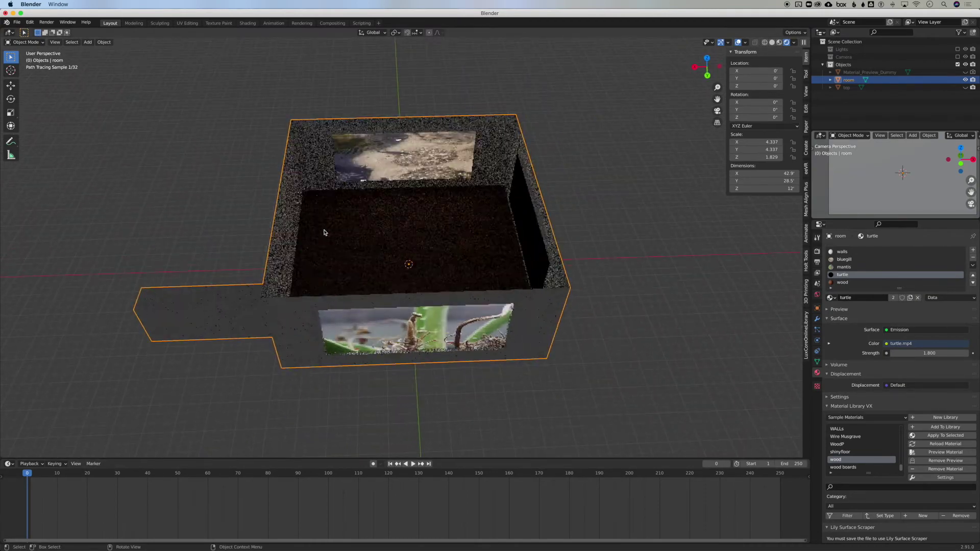
pyautogui.hscroll(-10, 323, 233)
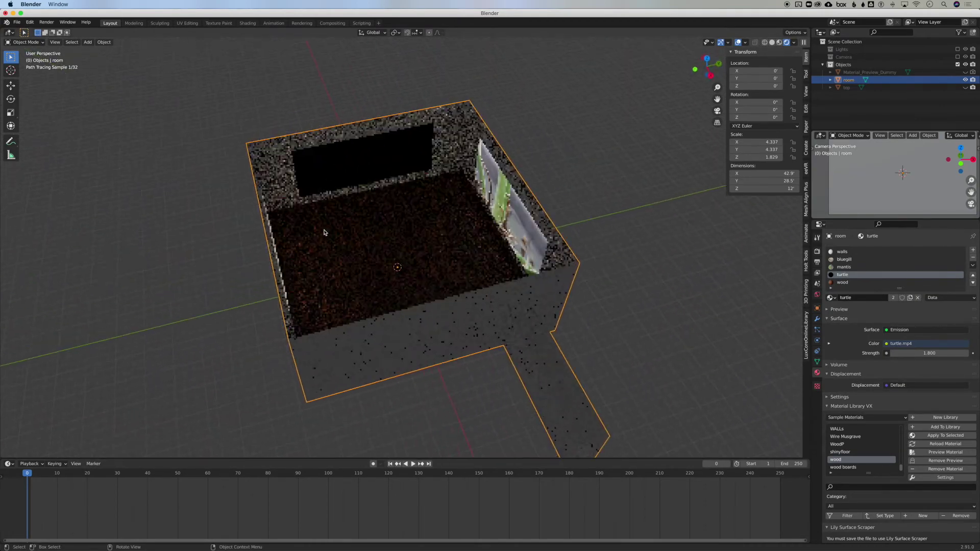
pyautogui.hscroll(-6, 323, 232)
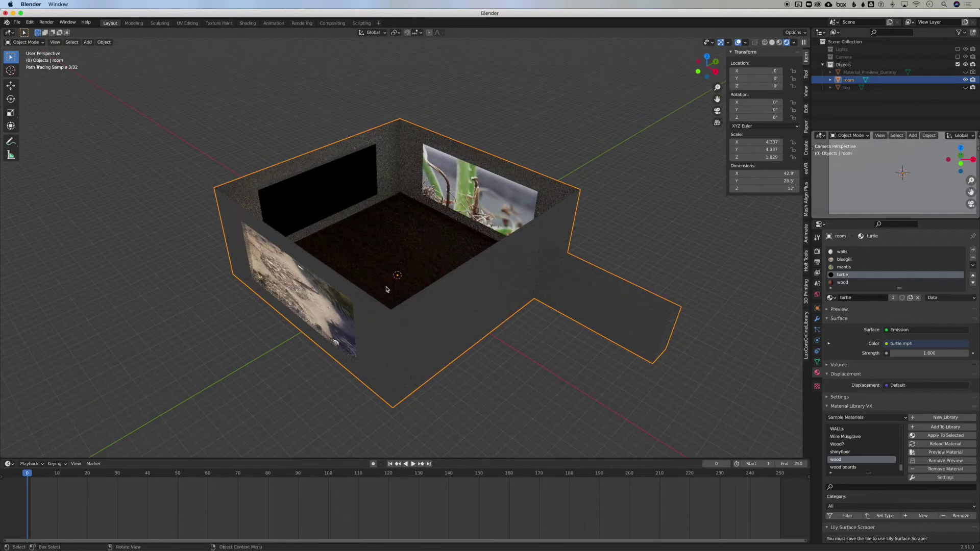
pyautogui.click(471, 103)
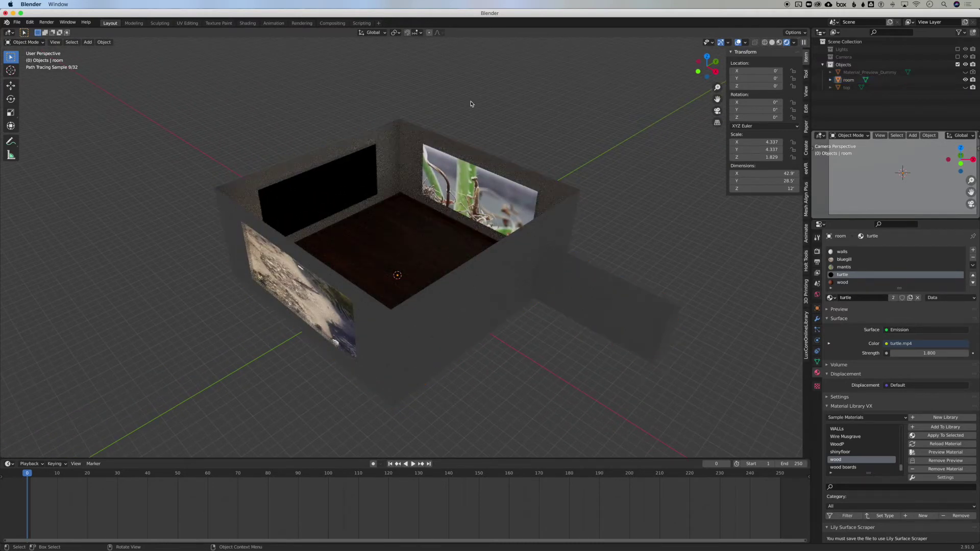
# Darken the room's walls material to a dark grey Base Color and set its Roughness to 0.65
pyautogui.click(408, 149)
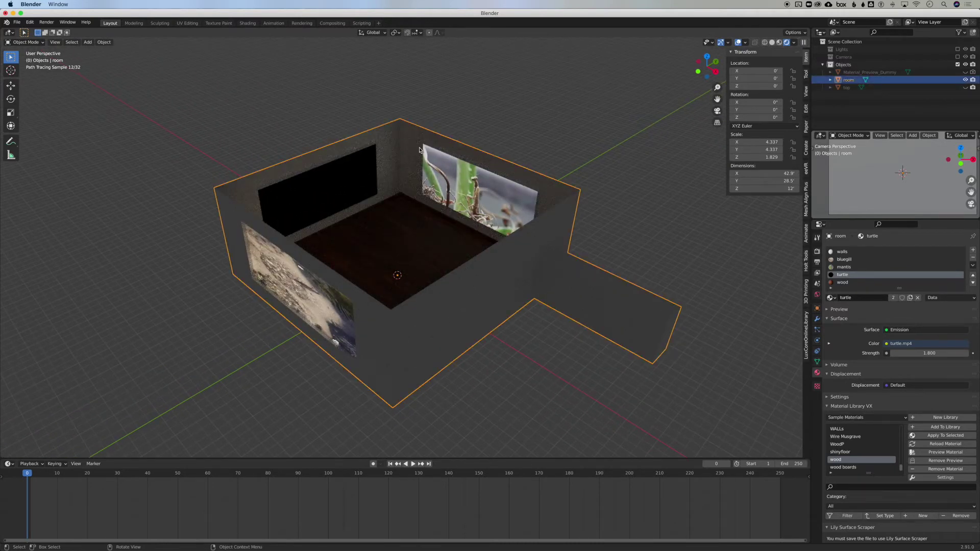
pyautogui.click(862, 251)
pyautogui.scroll(-5, 946, 372)
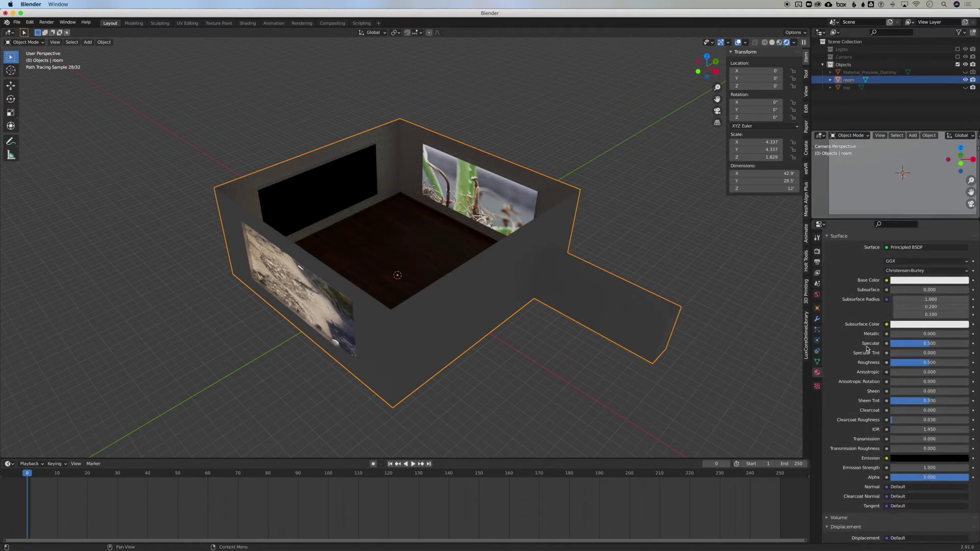
pyautogui.click(896, 281)
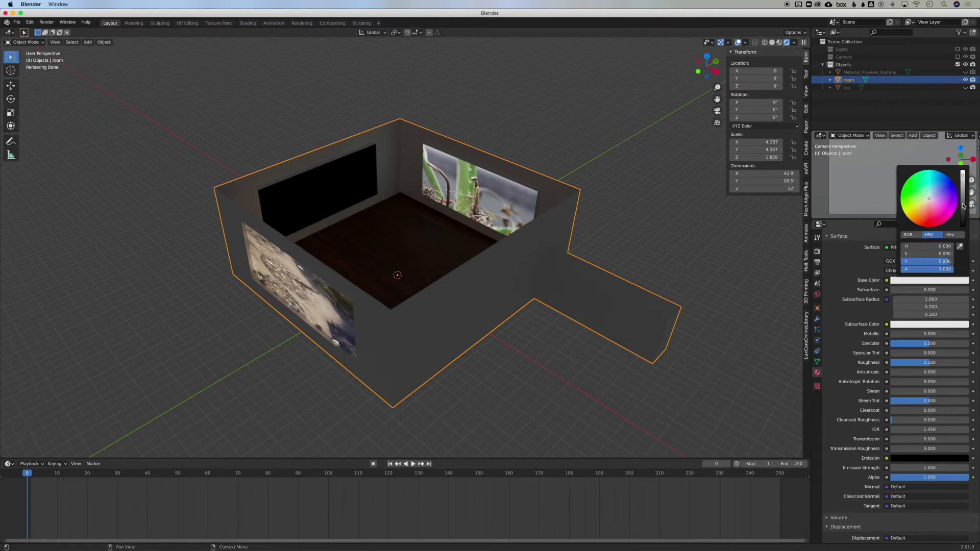
pyautogui.moveTo(964, 205); pyautogui.dragTo(964, 210)
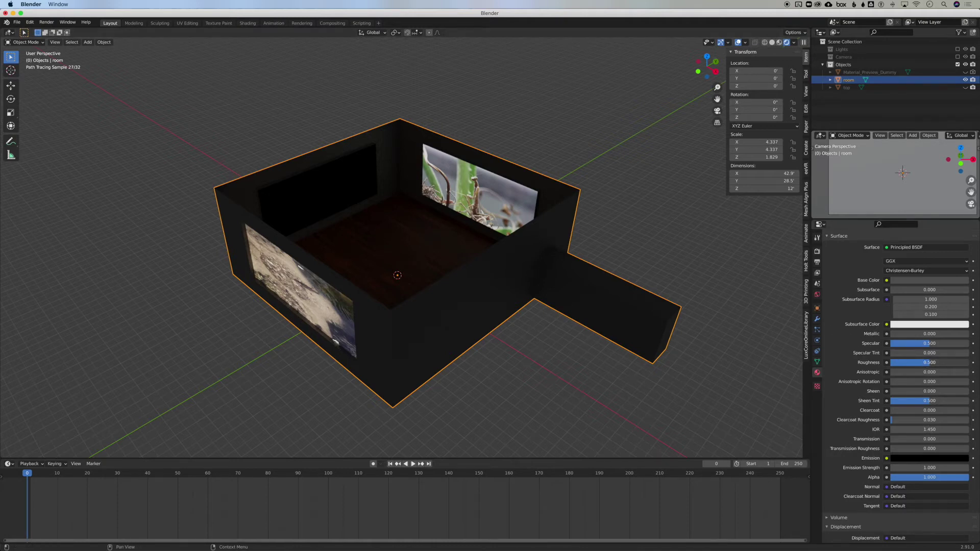
pyautogui.moveTo(929, 362); pyautogui.dragTo(890, 362)
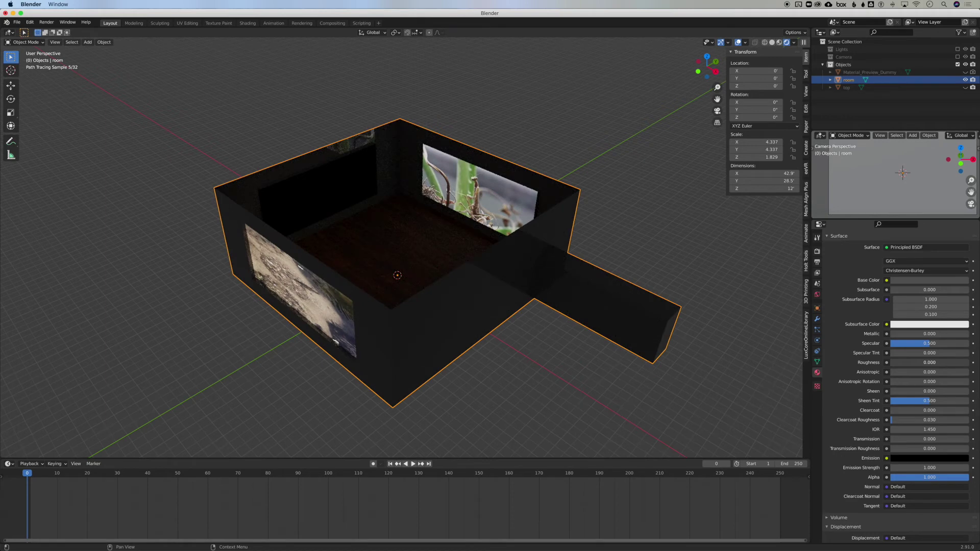
pyautogui.moveTo(891, 362); pyautogui.dragTo(942, 363)
# Enter Edit Mode on the room and select the end face of the entrance hallway
pyautogui.moveTo(690, 310); pyautogui.dragTo(666, 325, button='middle')
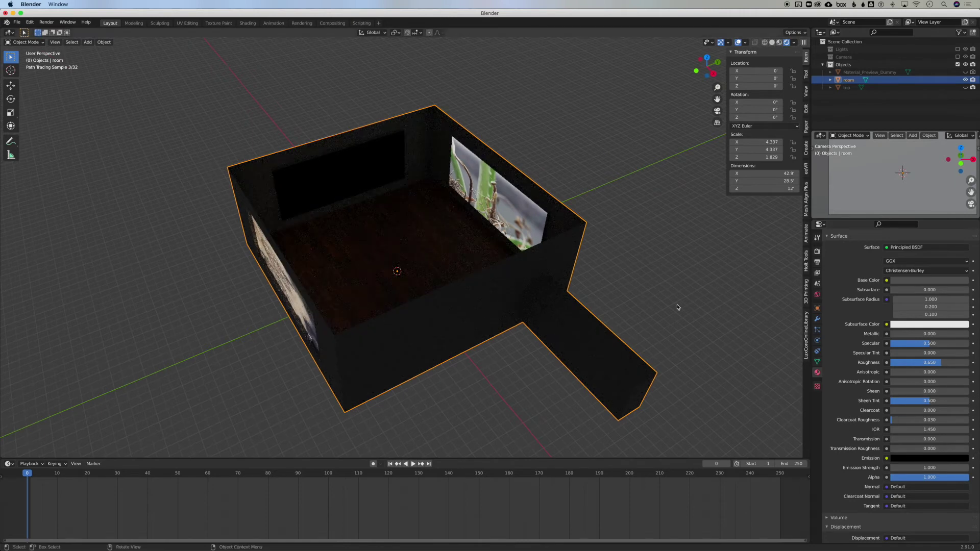
pyautogui.moveTo(667, 280); pyautogui.dragTo(666, 280, button='middle')
pyautogui.press('Tab')
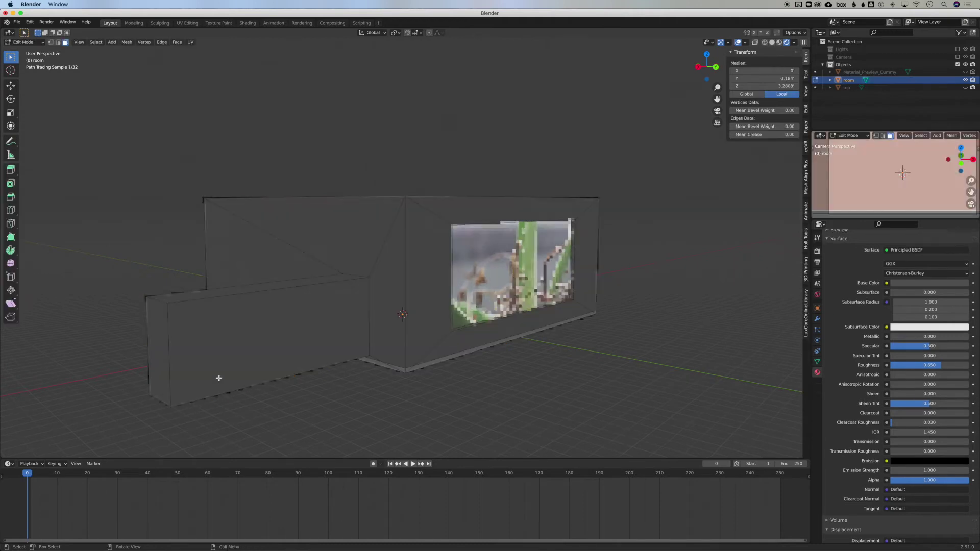
pyautogui.click(156, 353)
pyautogui.moveTo(156, 353); pyautogui.dragTo(156, 356, button='middle')
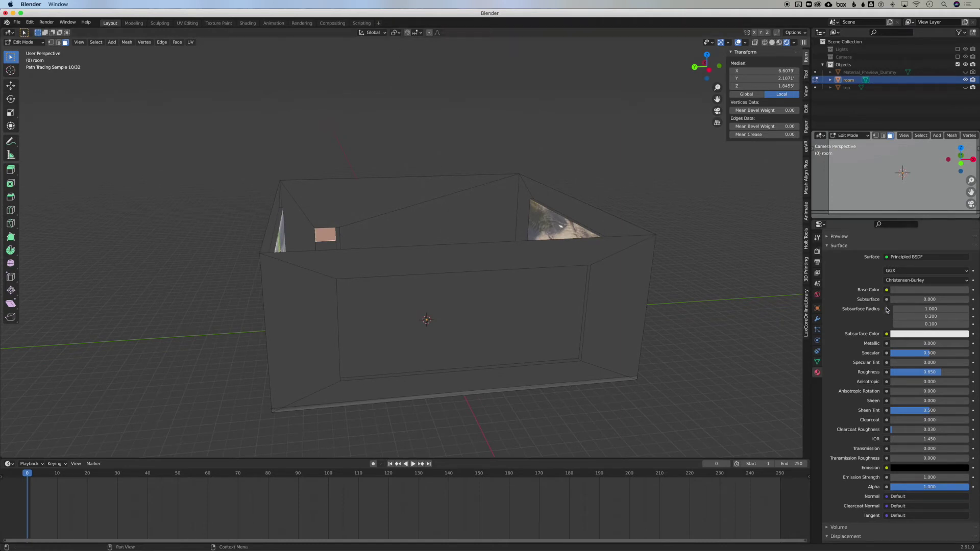
# Add a new material slot with a material named glow and assign it to the selected hallway end face
pyautogui.scroll(4, 868, 329)
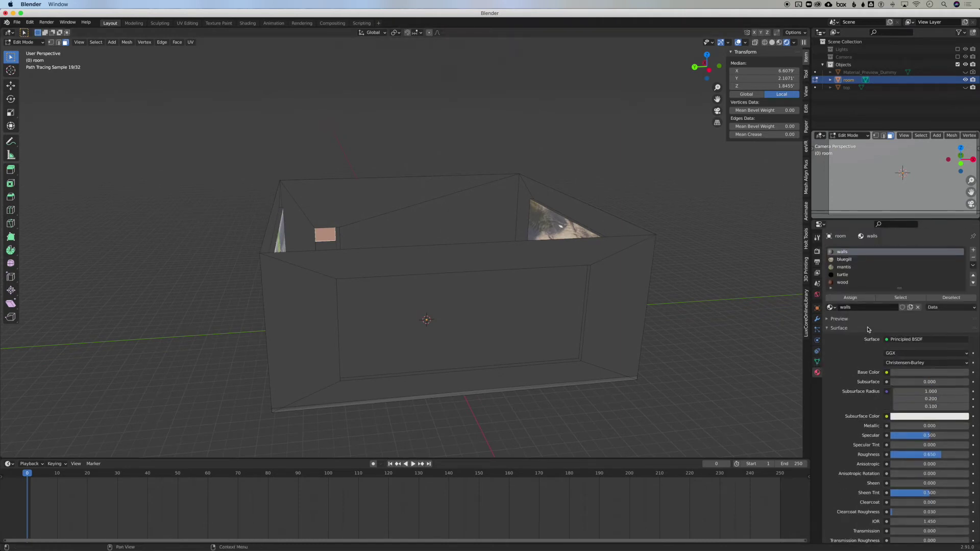
pyautogui.click(973, 252)
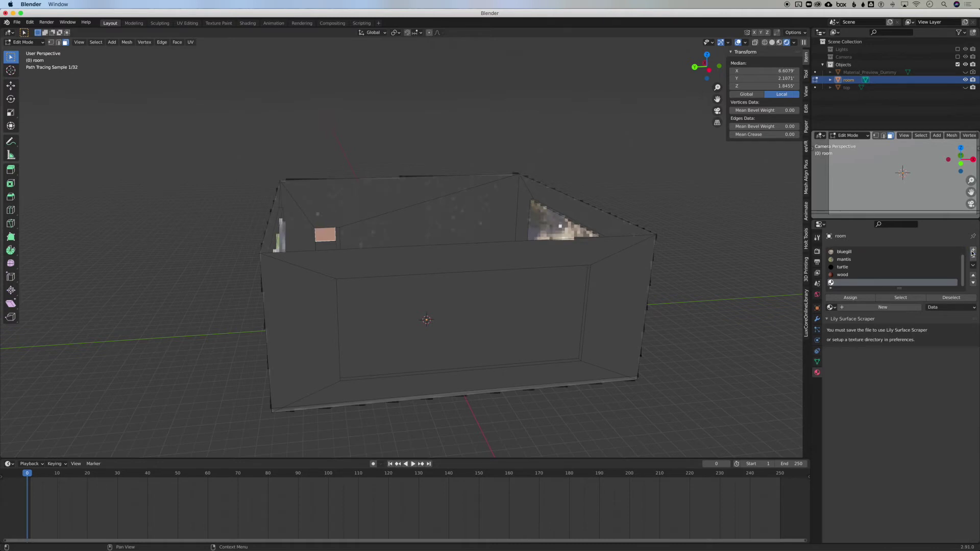
pyautogui.click(852, 308)
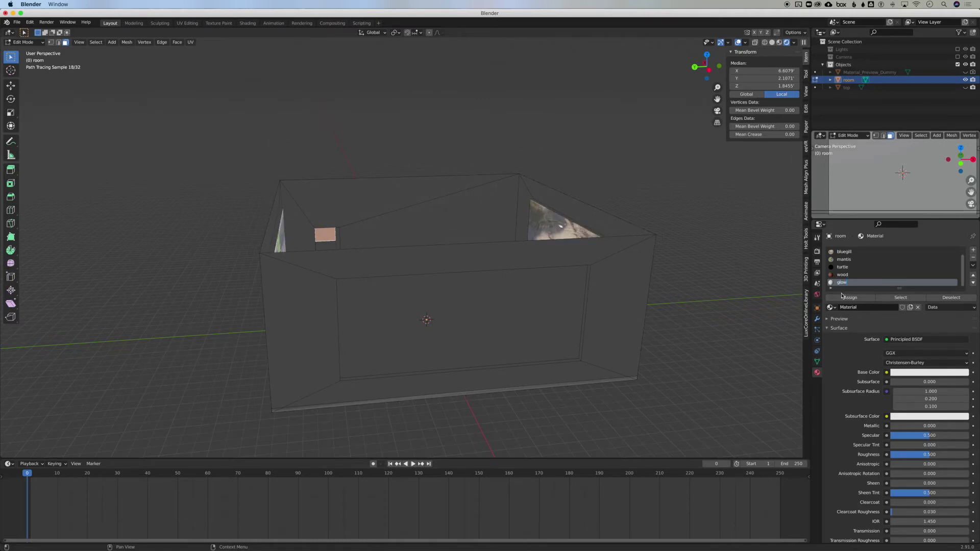
pyautogui.click(842, 299)
pyautogui.click(738, 293)
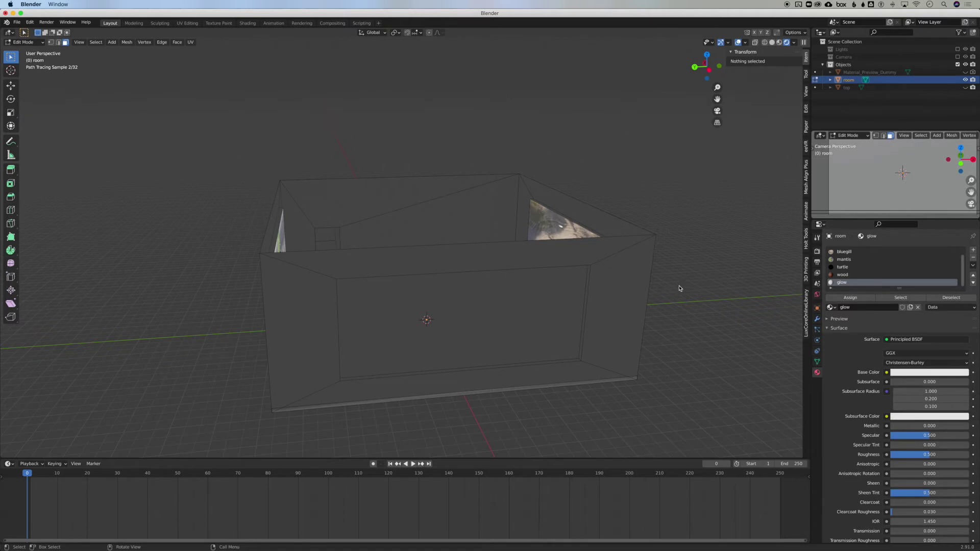
# Reselect the hallway end face, show the viewport in Material Preview shading and assign the glow material to the face again
pyautogui.click(318, 239)
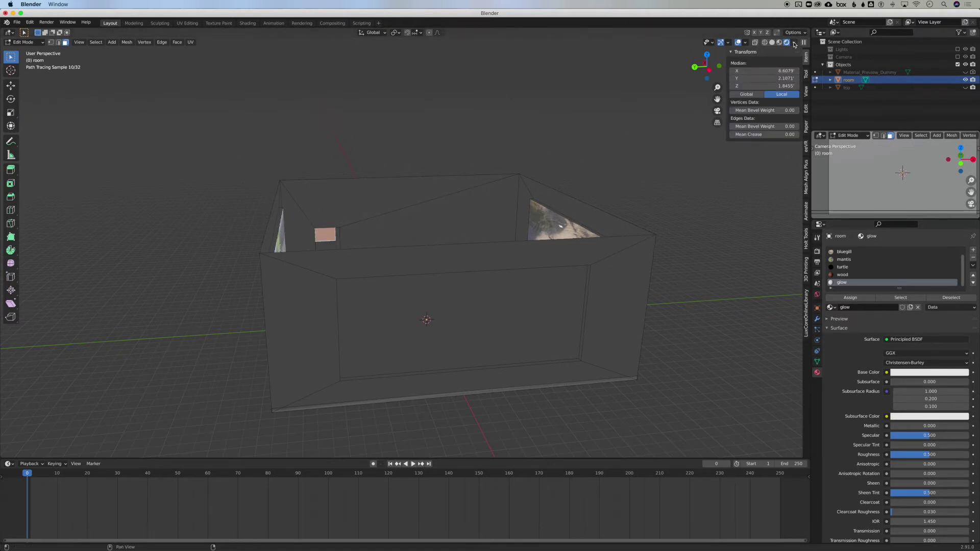
pyautogui.click(780, 43)
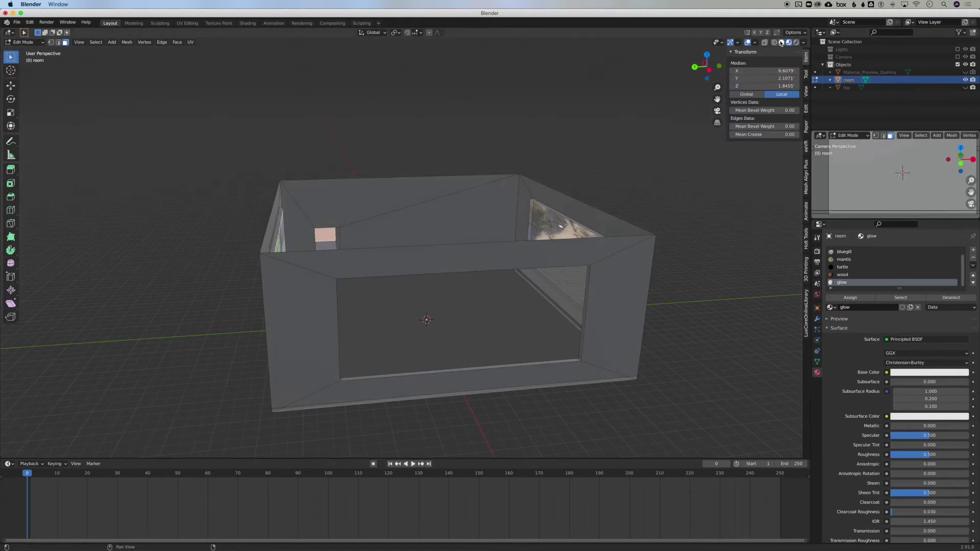
pyautogui.click(855, 300)
pyautogui.click(733, 231)
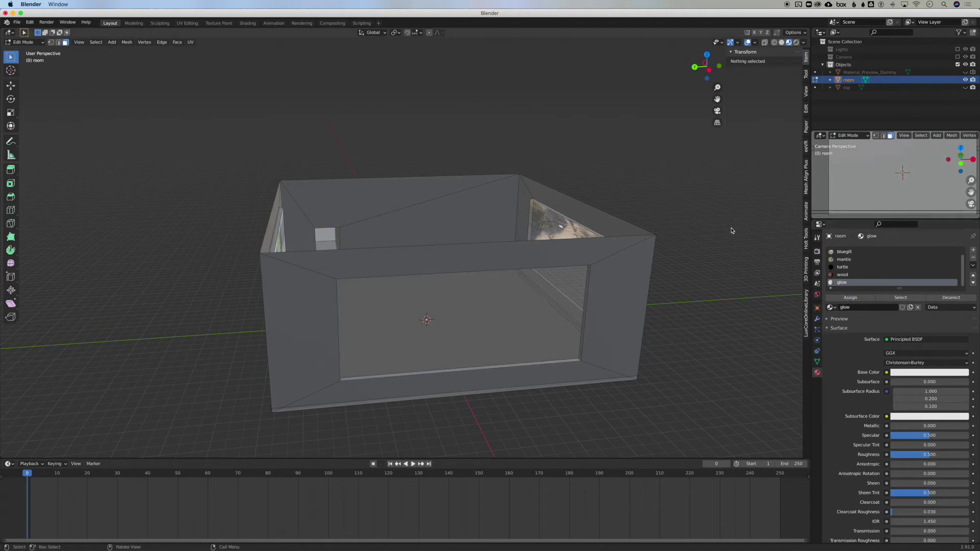
# Return to Object Mode and examine the hallway end face from several angles in material preview and rendered shading
pyautogui.scroll(-10, 407, 183)
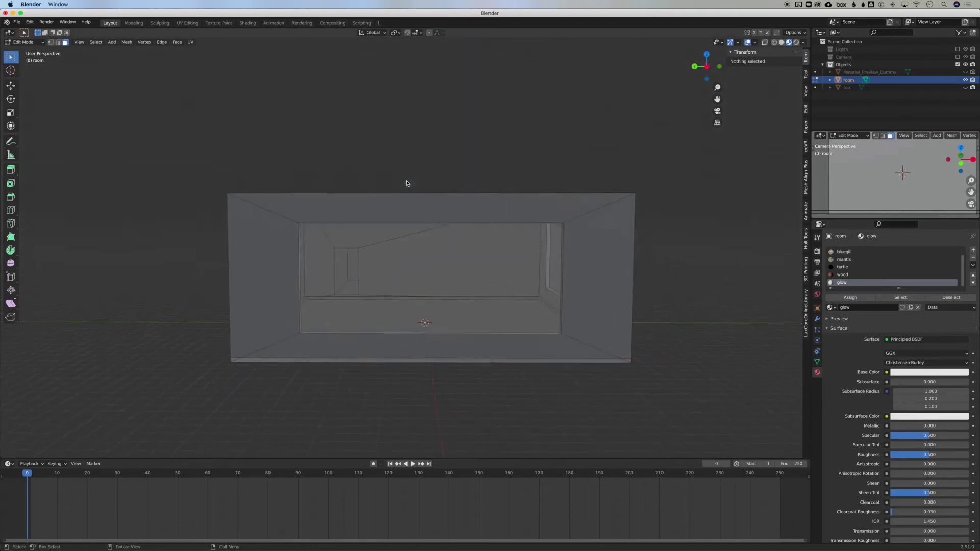
pyautogui.scroll(10, 408, 183)
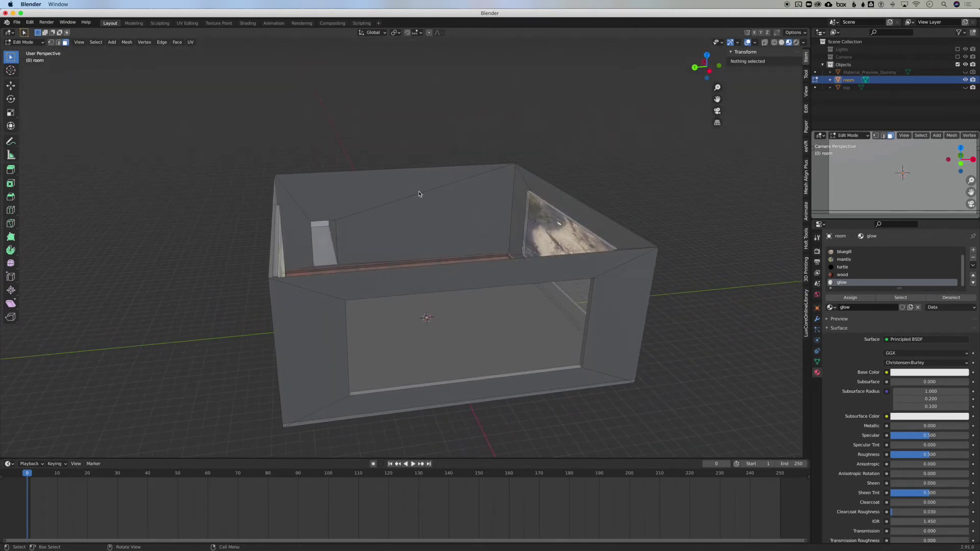
pyautogui.press('Tab')
pyautogui.hscroll(8, 431, 207)
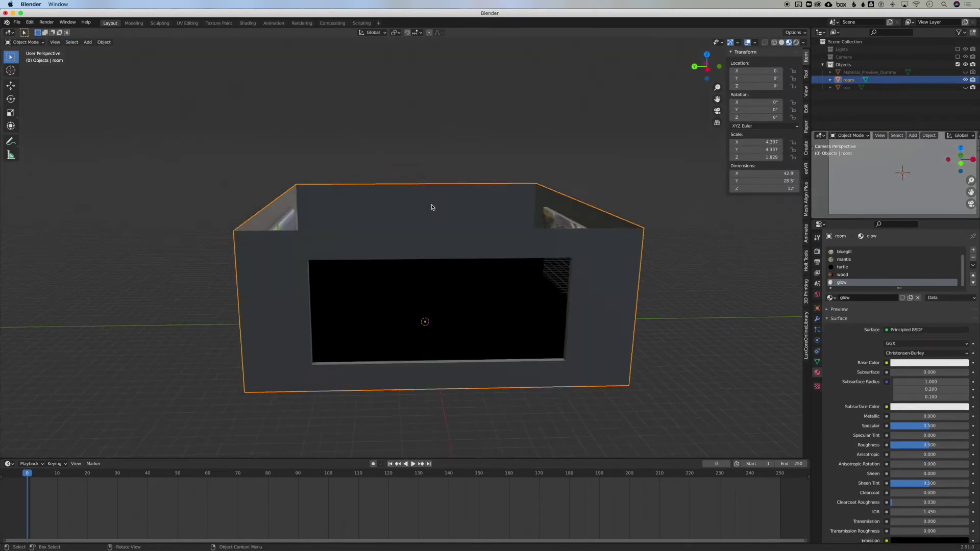
pyautogui.scroll(8, 431, 207)
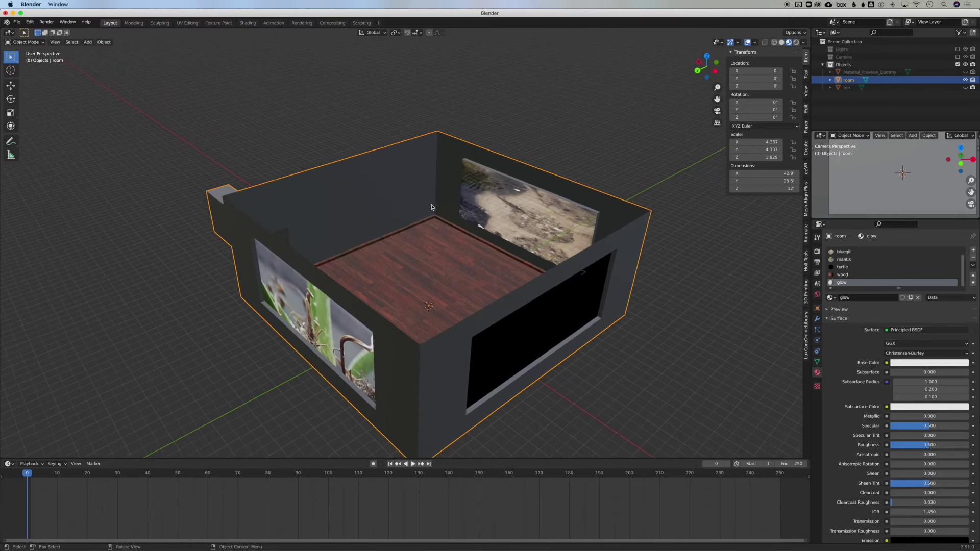
pyautogui.hscroll(10, 432, 207)
pyautogui.scroll(-8, 431, 207)
pyautogui.scroll(5, 431, 207)
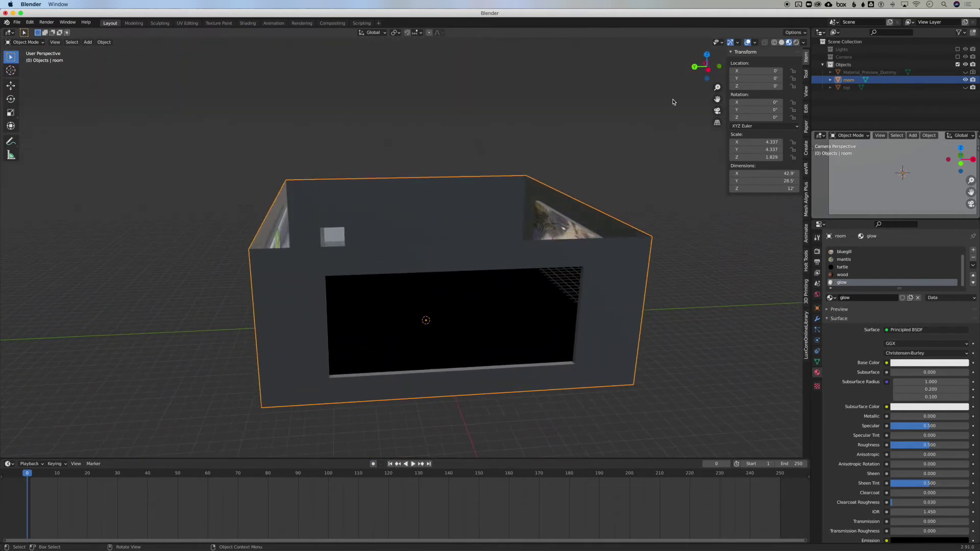
pyautogui.click(796, 43)
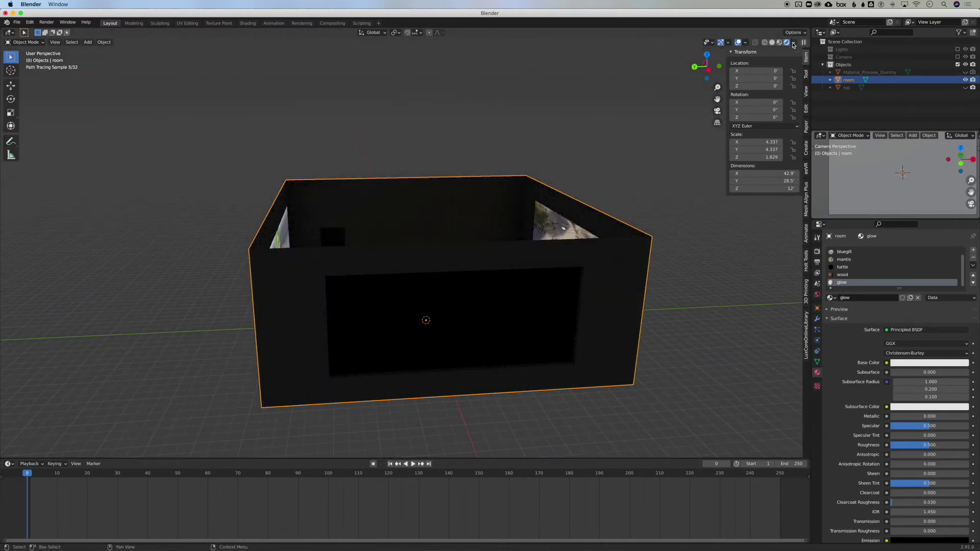
pyautogui.click(780, 43)
# Set the glow material's Emission color to a deep orange
pyautogui.scroll(5, 383, 194)
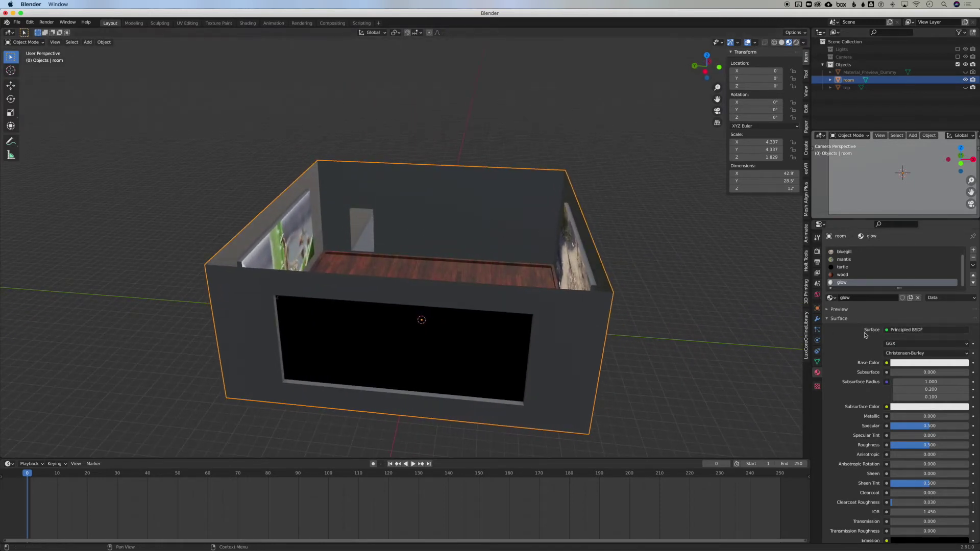
pyautogui.scroll(-1, 874, 383)
pyautogui.scroll(-3, 874, 383)
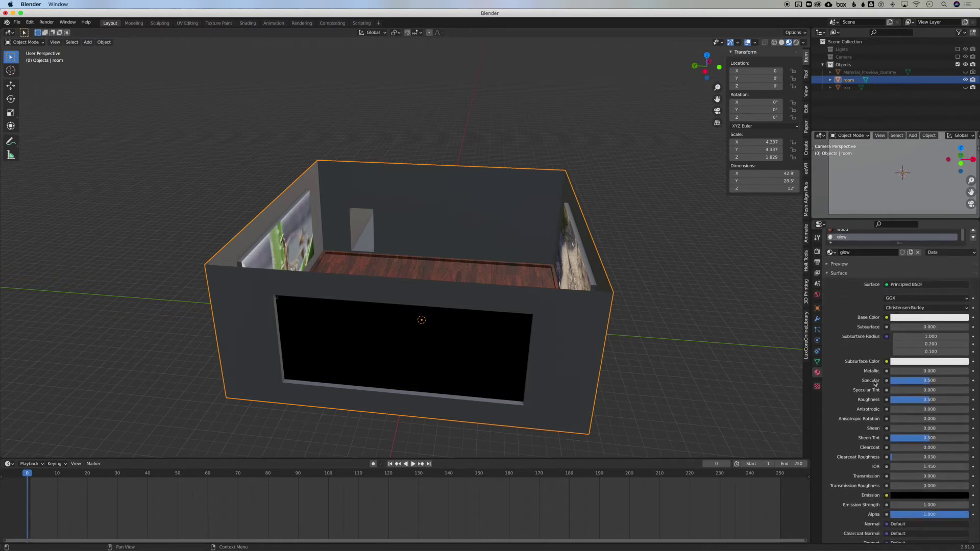
pyautogui.scroll(-2, 875, 383)
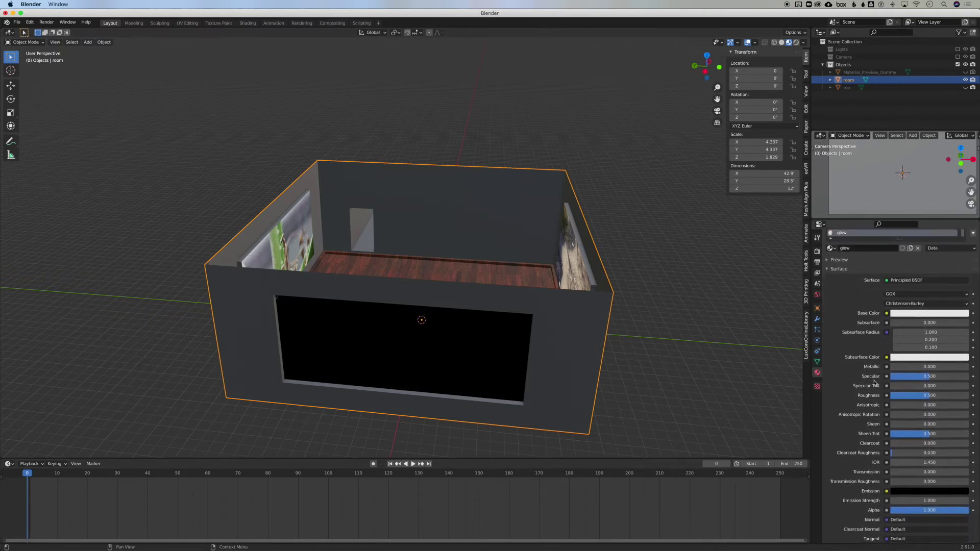
pyautogui.click(920, 490)
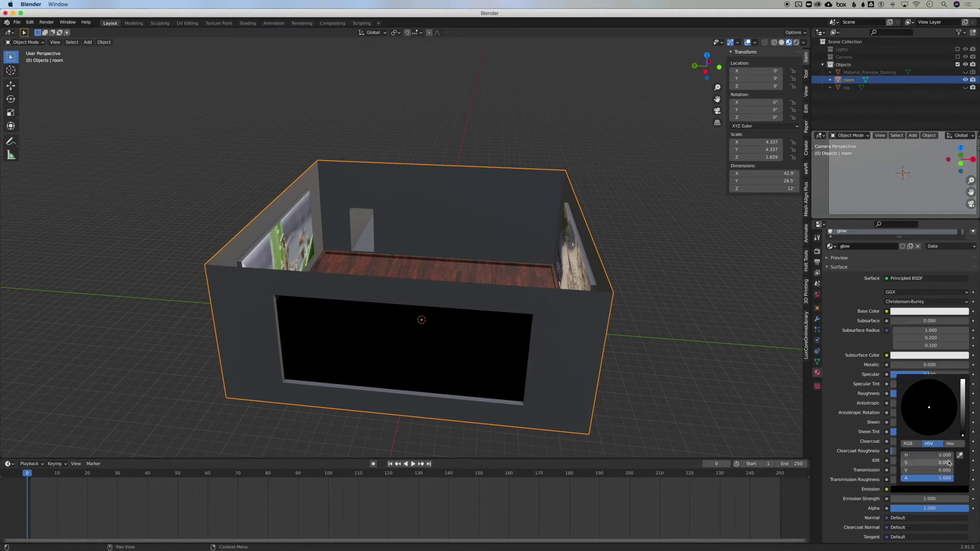
pyautogui.click(963, 400)
pyautogui.moveTo(964, 392); pyautogui.dragTo(962, 381)
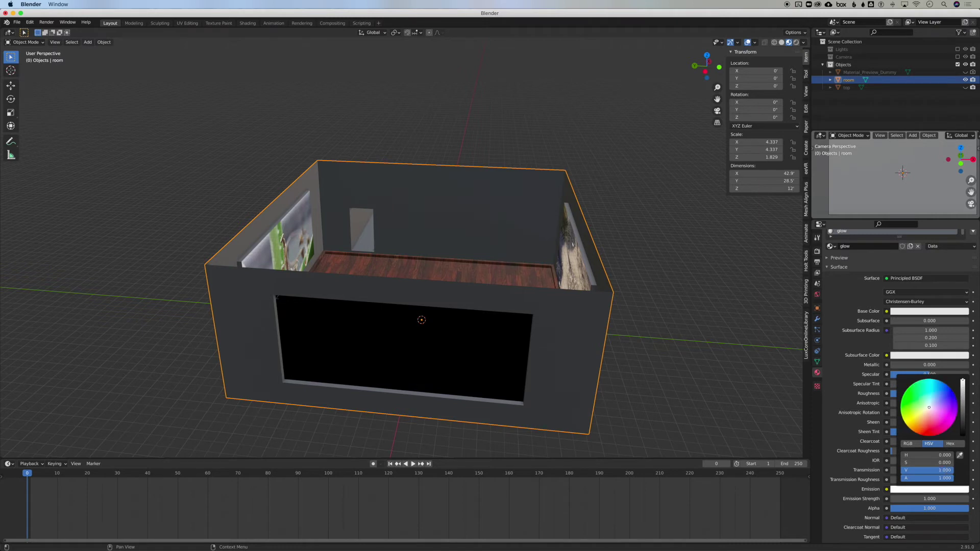
pyautogui.click(917, 428)
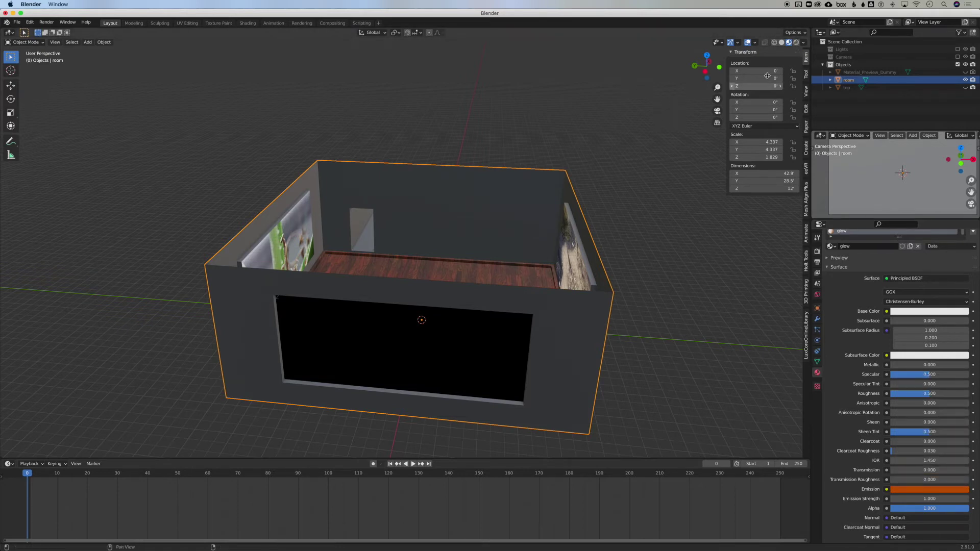
# Show the viewport in rendered shading and inspect the orange glow from the hallway across the room
pyautogui.click(797, 43)
pyautogui.scroll(-5, 519, 174)
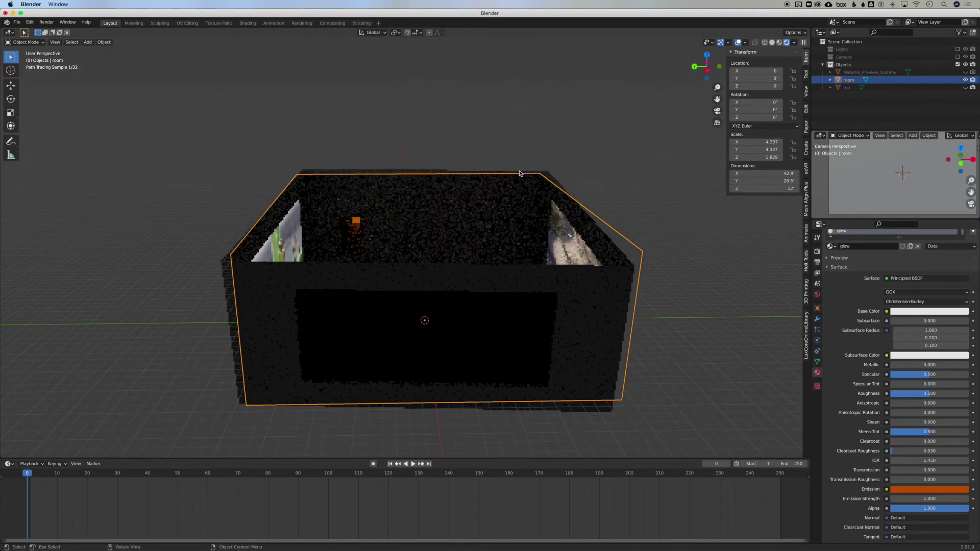
pyautogui.scroll(4, 520, 173)
pyautogui.scroll(-4, 519, 174)
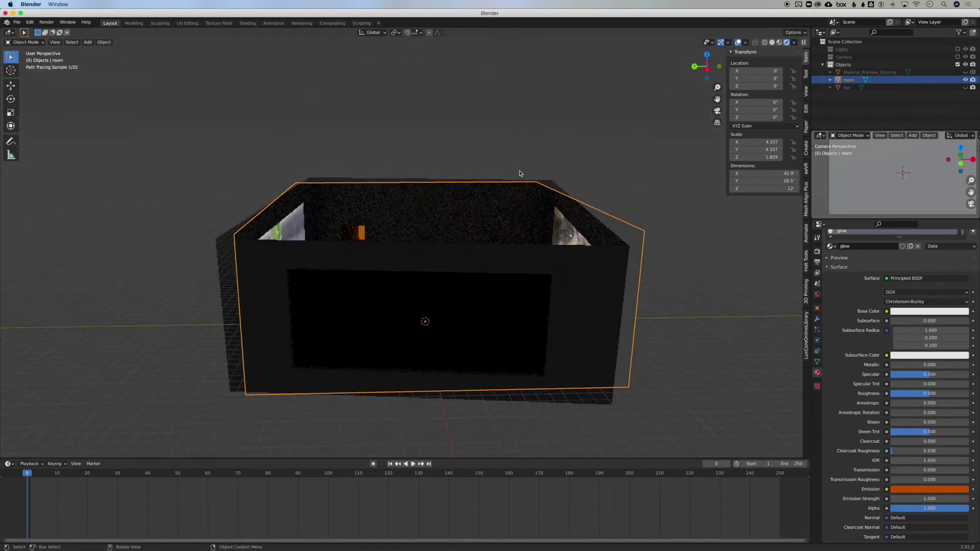
pyautogui.scroll(4, 520, 174)
pyautogui.hscroll(5, 519, 173)
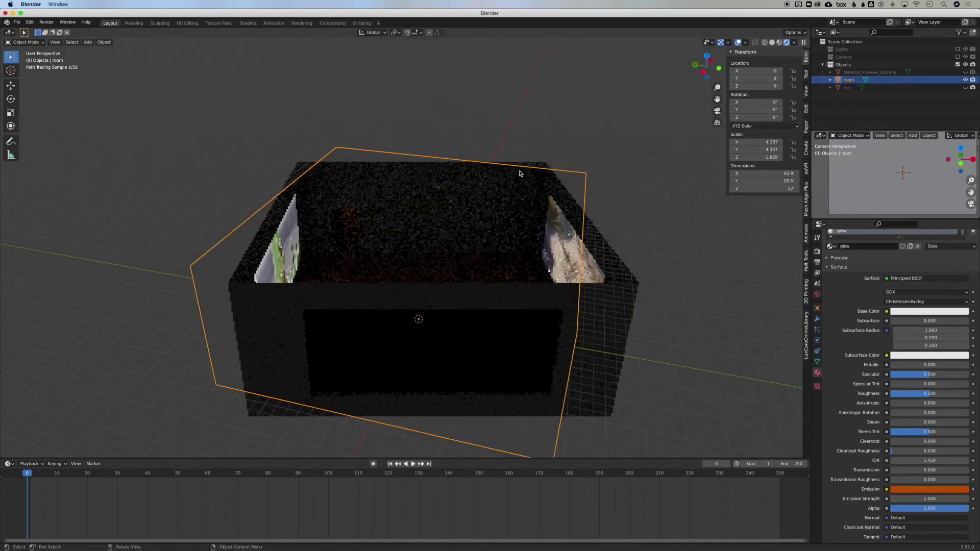
# Inspect the gallery room, its movie screens and the glowing hallway end from all sides in rendered shading
pyautogui.scroll(-2, 520, 174)
pyautogui.hscroll(-4, 520, 174)
pyautogui.scroll(5, 520, 174)
pyautogui.hscroll(-4, 520, 174)
pyautogui.hscroll(5, 520, 174)
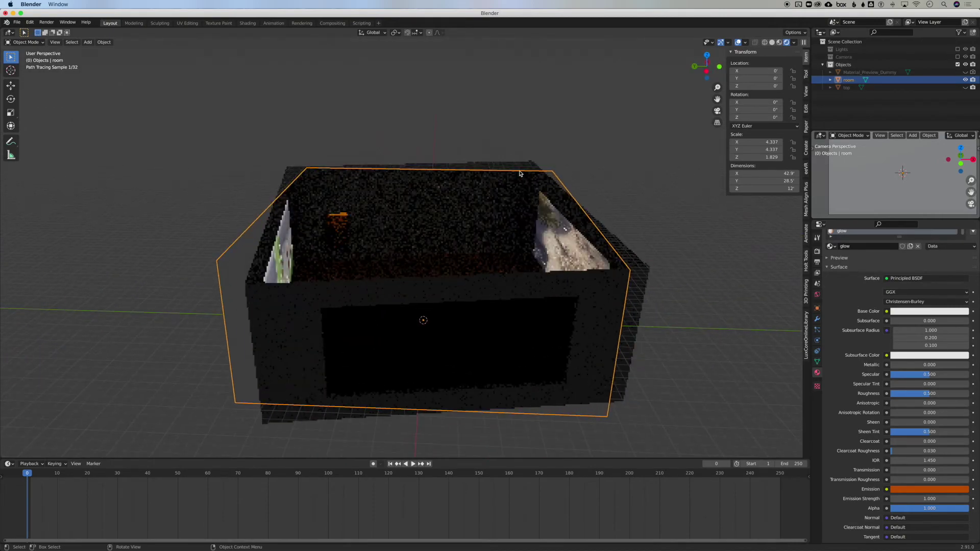
pyautogui.hscroll(8, 519, 173)
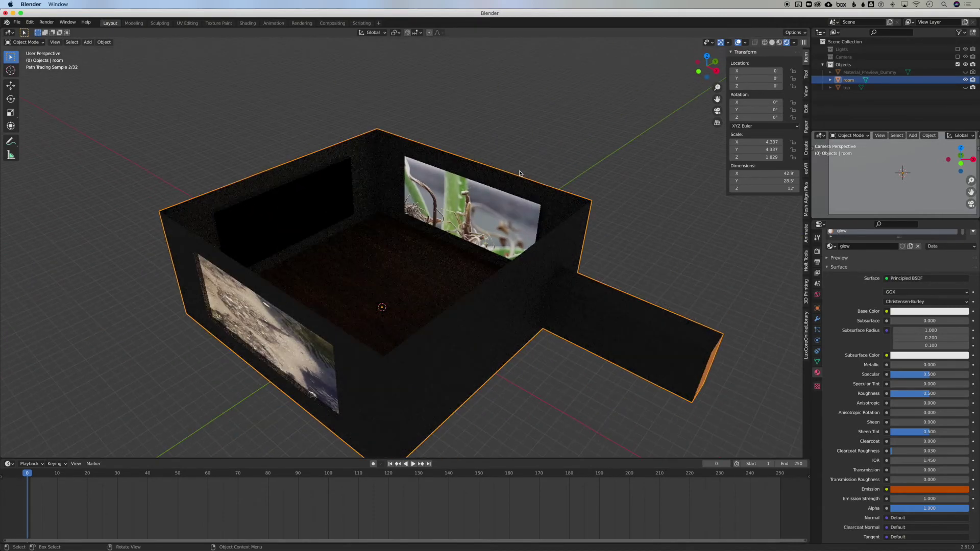
pyautogui.hscroll(5, 520, 174)
pyautogui.hscroll(4, 519, 174)
pyautogui.hscroll(10, 519, 173)
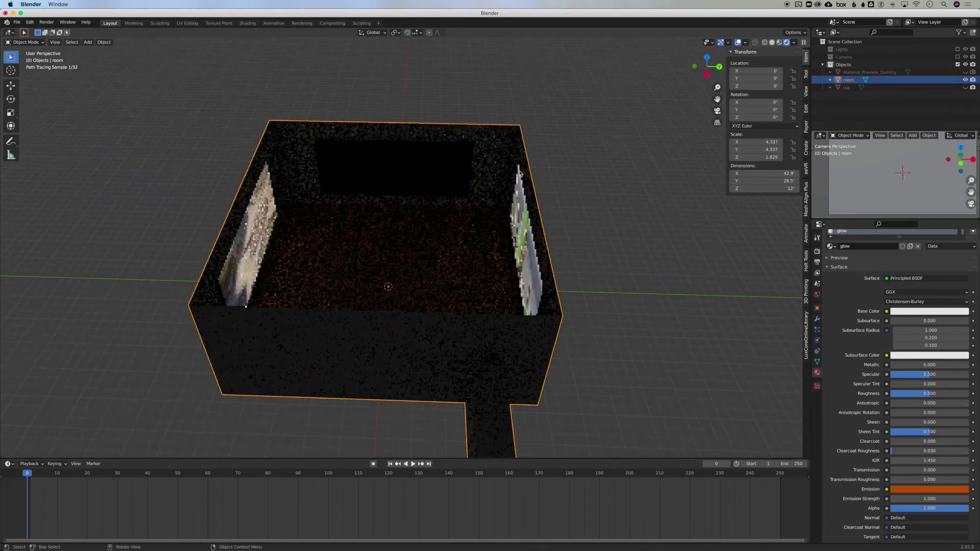
# Enable the Lights and Camera collections and hide the top object in the viewport
pyautogui.click(957, 49)
pyautogui.click(958, 64)
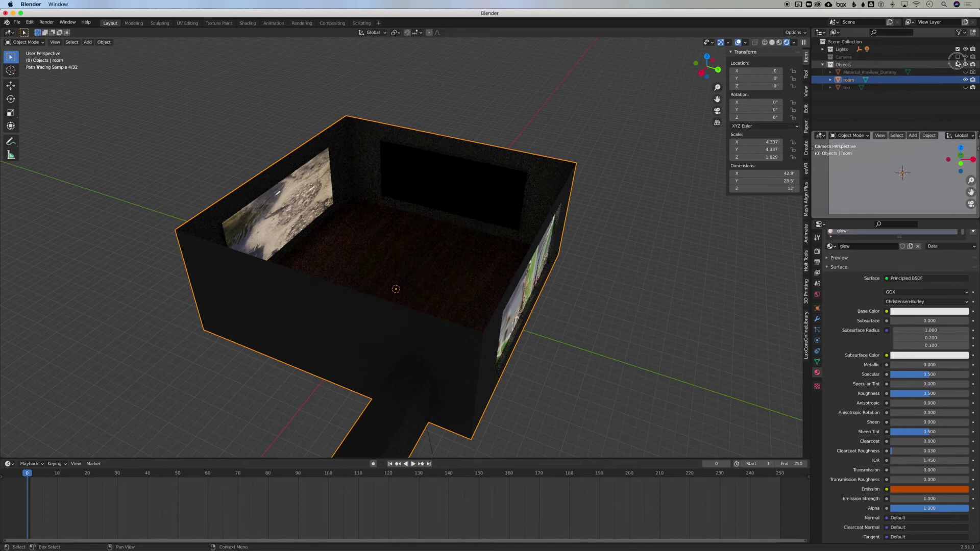
pyautogui.click(958, 64)
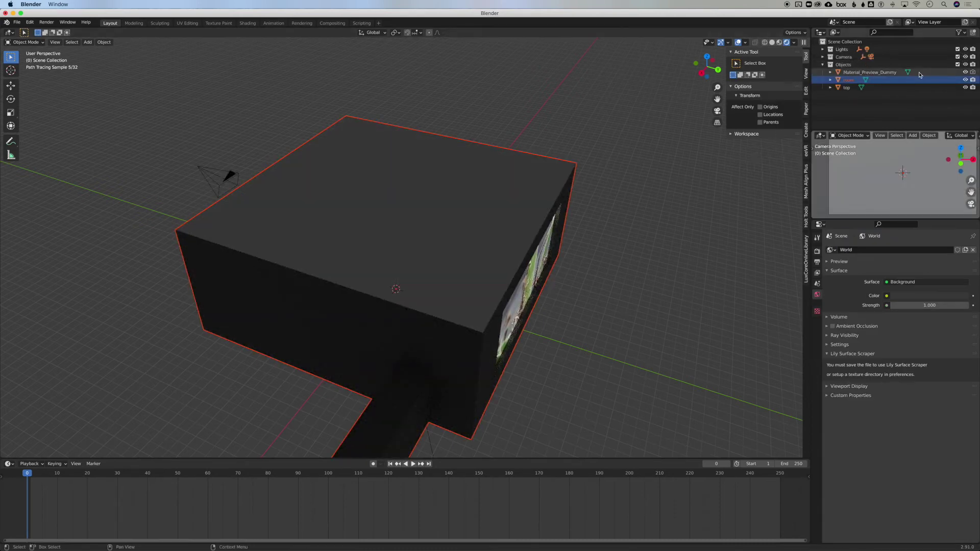
pyautogui.click(965, 88)
pyautogui.hscroll(10, 604, 169)
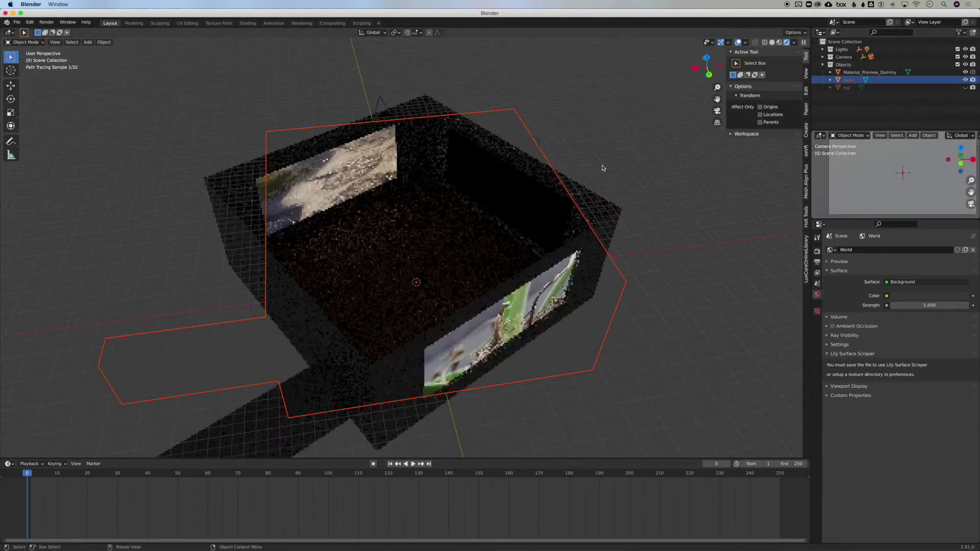
# Examine the camera target inside the room and how the existing light falls on the outer wall
pyautogui.click(421, 293)
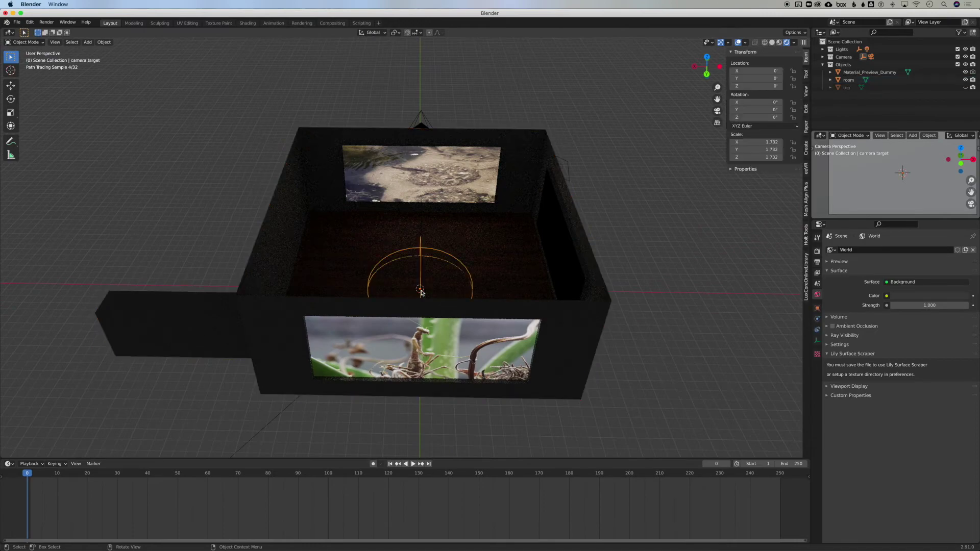
pyautogui.hscroll(10, 422, 297)
pyautogui.scroll(-5, 423, 297)
pyautogui.scroll(-10, 422, 298)
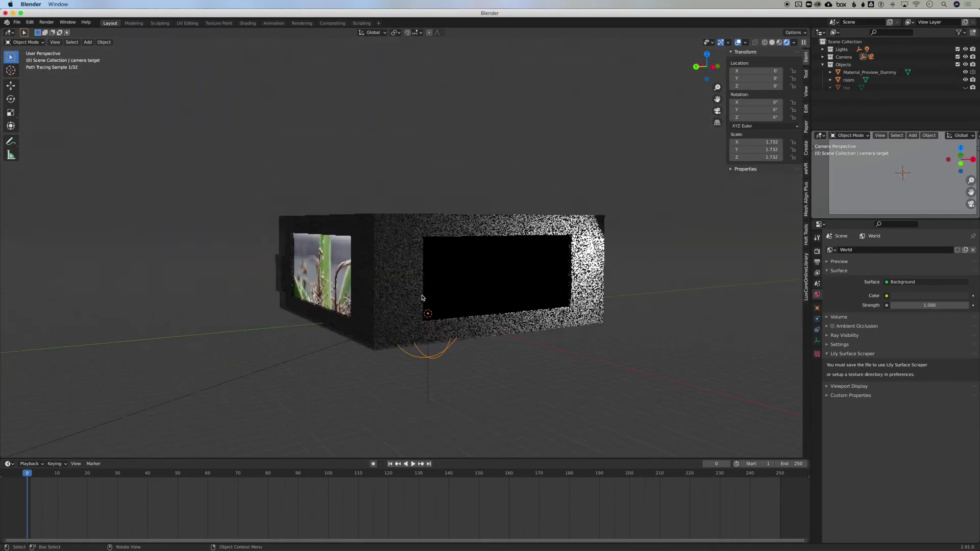
pyautogui.scroll(-2, 422, 298)
pyautogui.scroll(3, 423, 297)
pyautogui.click(879, 54)
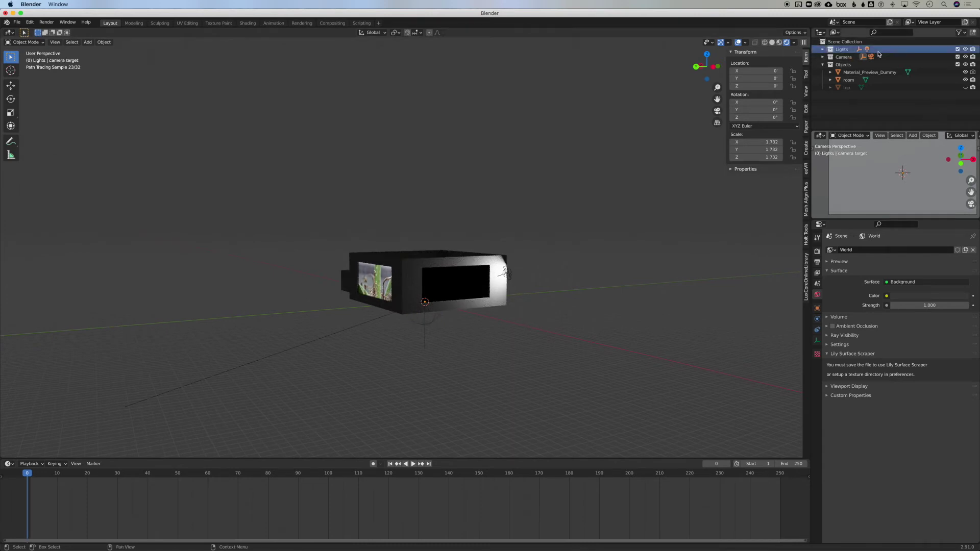
# Move the area light from outside the wall into the room, about 15.4' in X, 5.9' in Y and 1.2' in Z
pyautogui.click(511, 275)
pyautogui.moveTo(470, 284); pyautogui.dragTo(512, 276, button='middle')
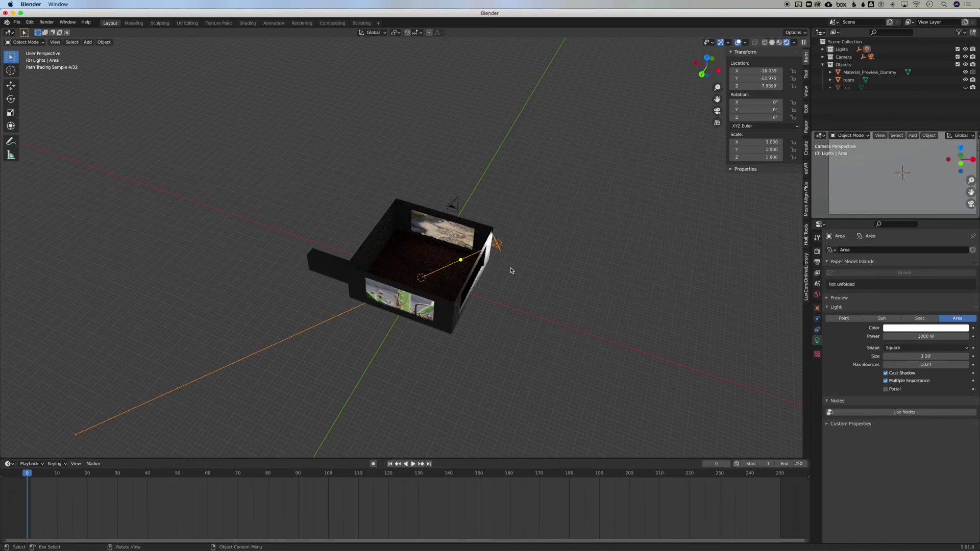
pyautogui.press('g')
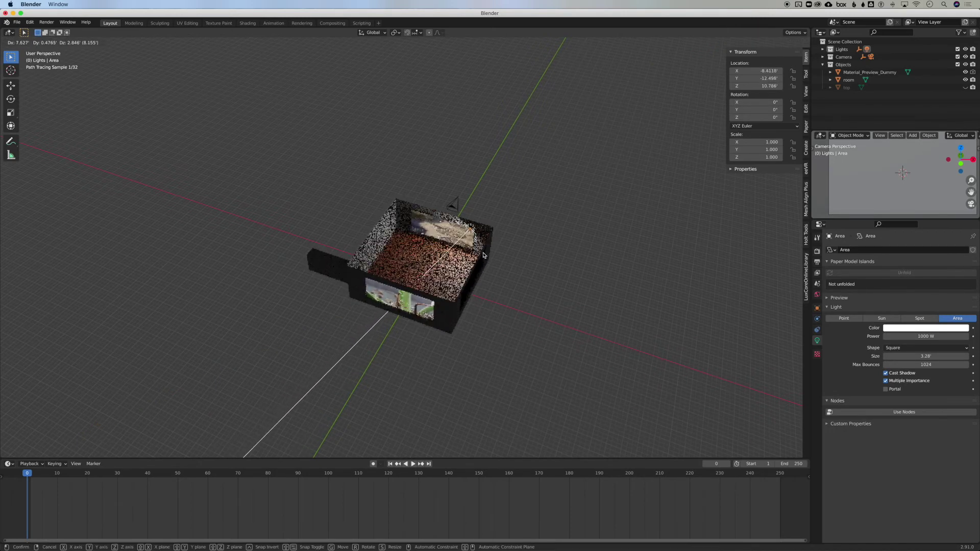
pyautogui.click(448, 264)
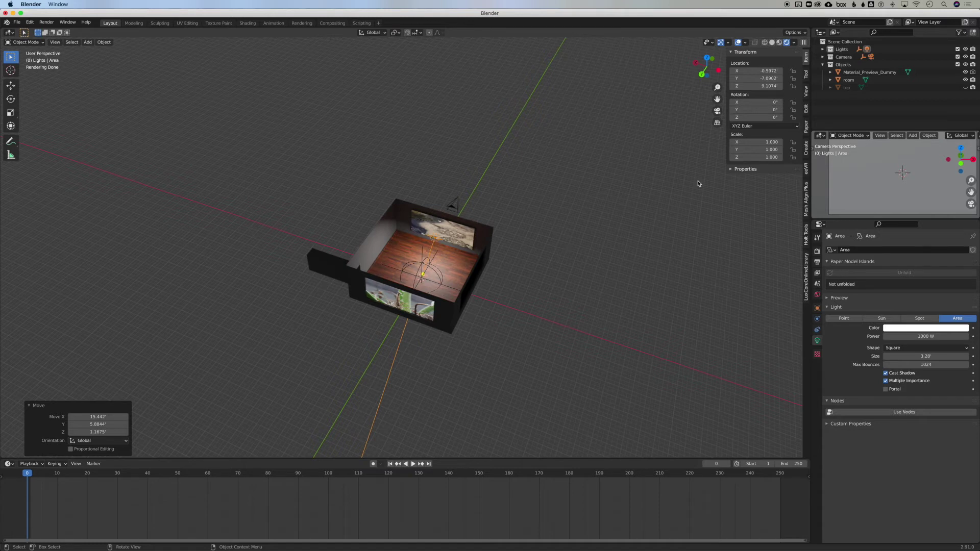
# Delete the Lights and Camera collections together with the area light, camera and their targets
pyautogui.click(842, 49)
pyautogui.click(823, 49)
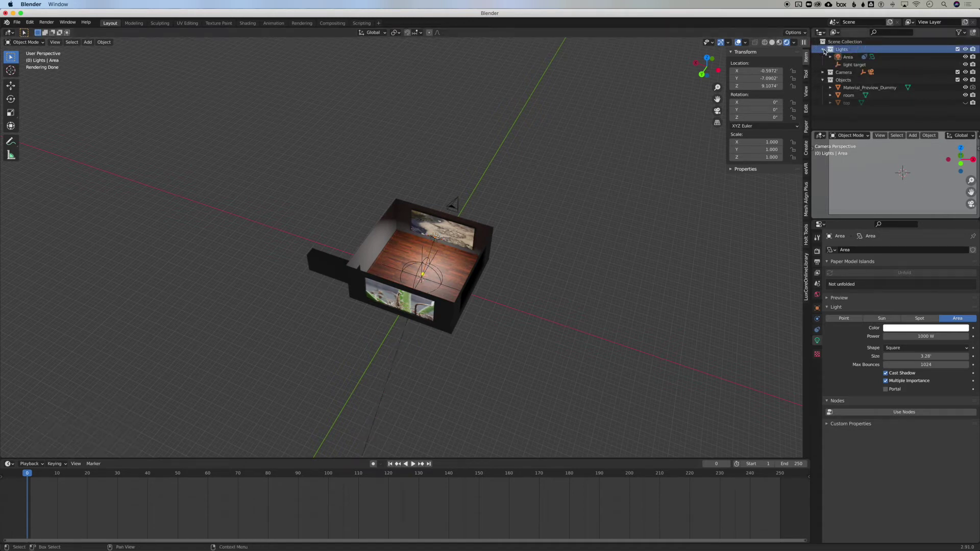
pyautogui.click(823, 72)
pyautogui.keyDown('shift'); pyautogui.click(843, 74); pyautogui.keyUp('shift')
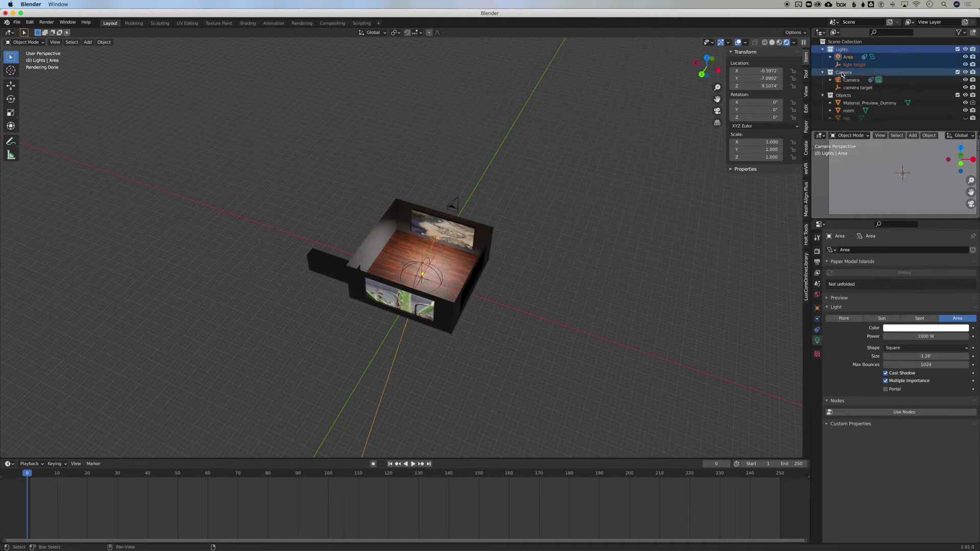
pyautogui.keyDown('shift'); pyautogui.click(844, 88); pyautogui.keyUp('shift')
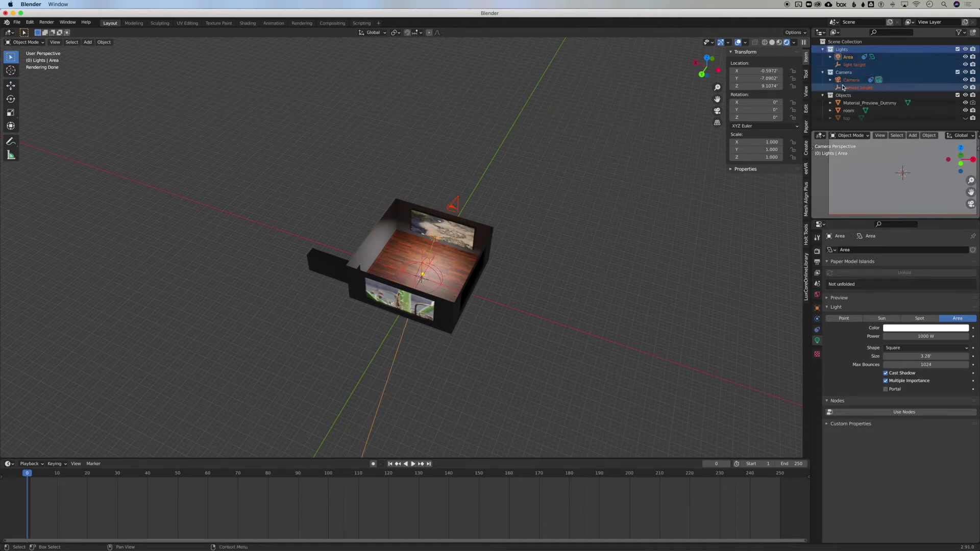
pyautogui.press('x')
# Check the room in top and front orthographic views and show the viewport in wireframe shading
pyautogui.moveTo(635, 213); pyautogui.dragTo(634, 213, button='middle')
pyautogui.click(707, 63)
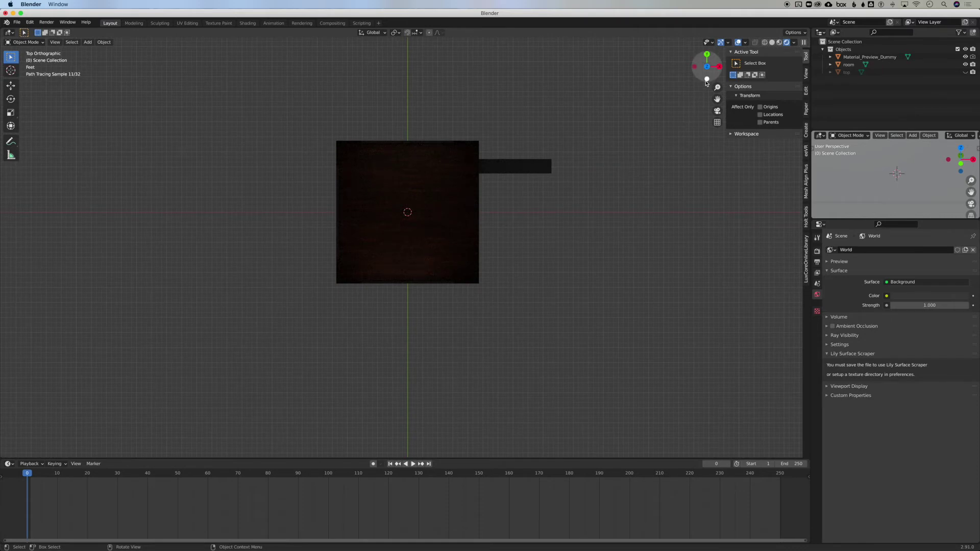
pyautogui.click(707, 79)
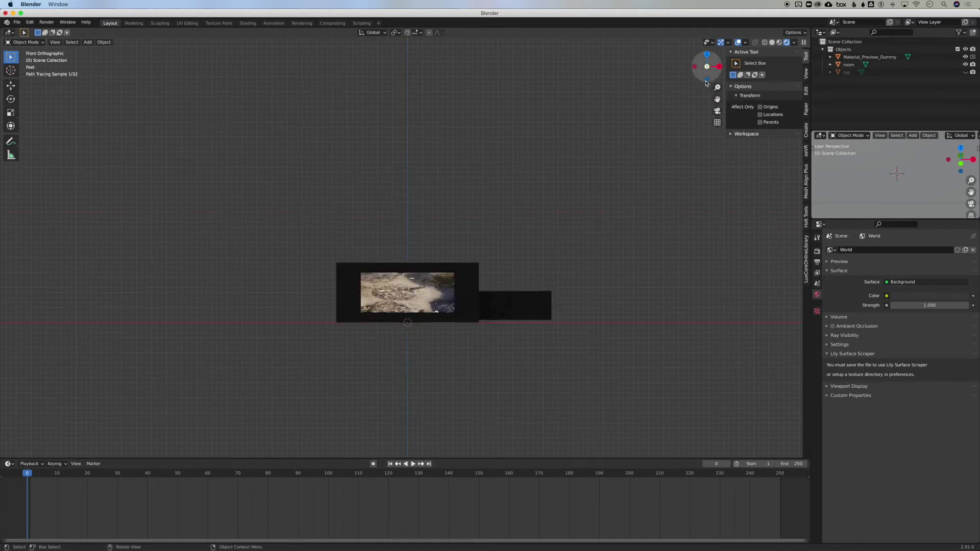
pyautogui.click(765, 43)
pyautogui.scroll(-5, 576, 186)
pyautogui.scroll(-2, 575, 187)
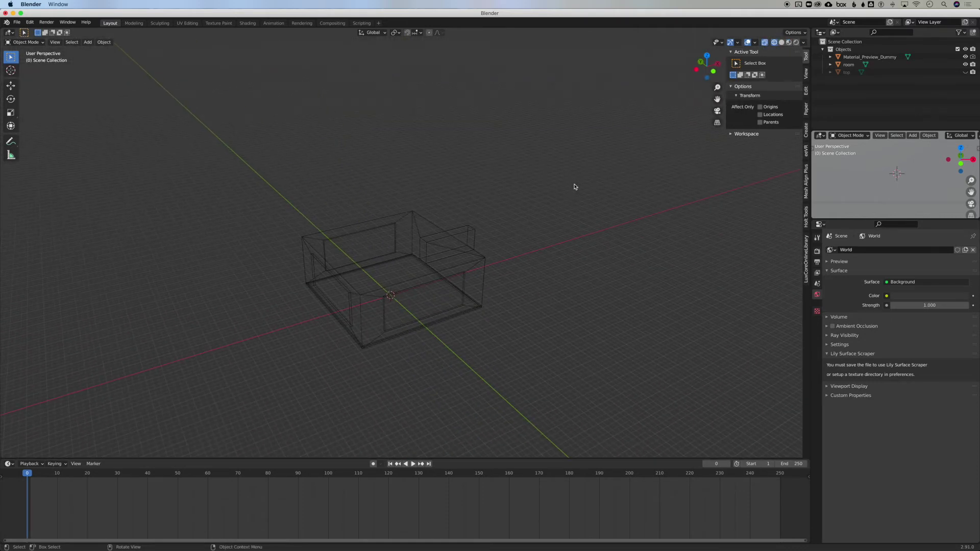
# Add a point light at the centre of the room floor
pyautogui.hotkey('shift', 'a')
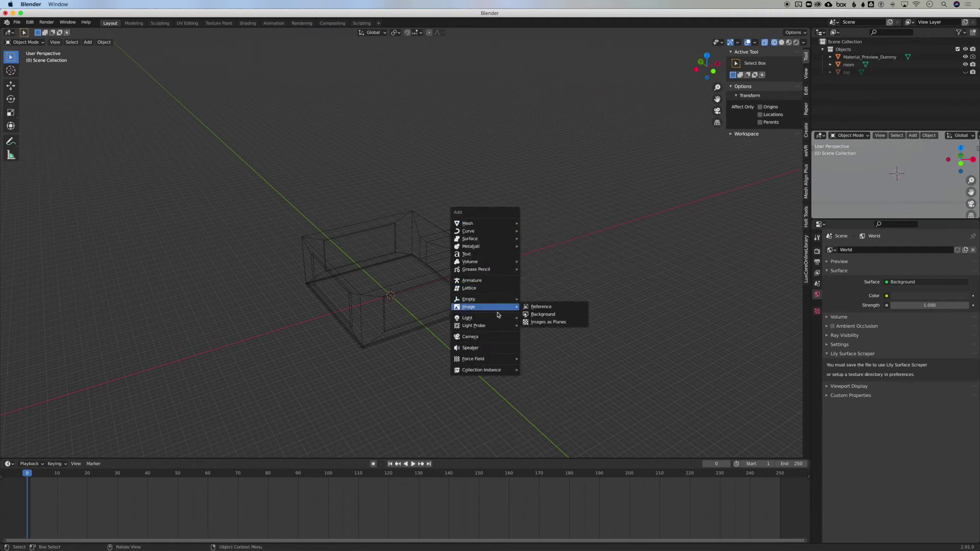
pyautogui.moveTo(498, 321)
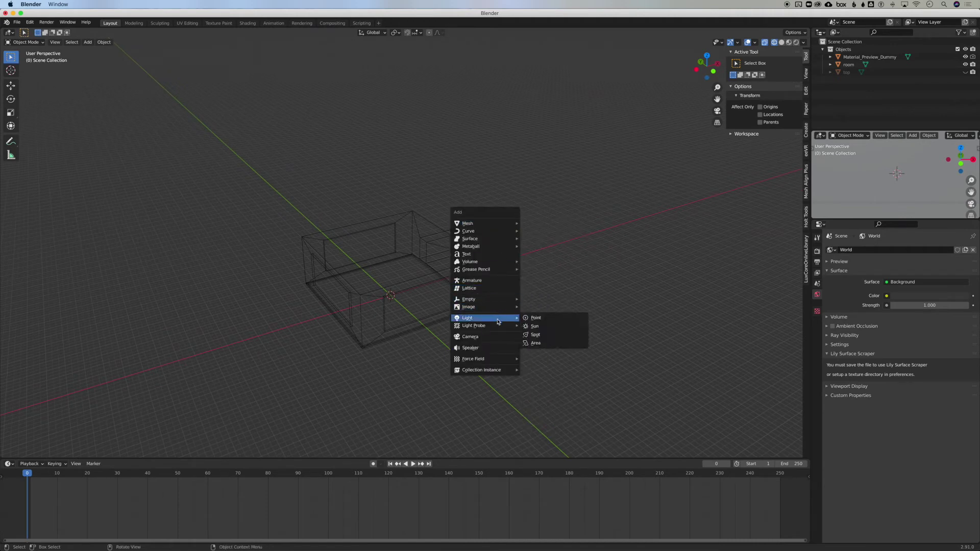
pyautogui.click(542, 320)
pyautogui.hscroll(5, 477, 343)
pyautogui.hscroll(5, 477, 344)
pyautogui.hscroll(3, 477, 344)
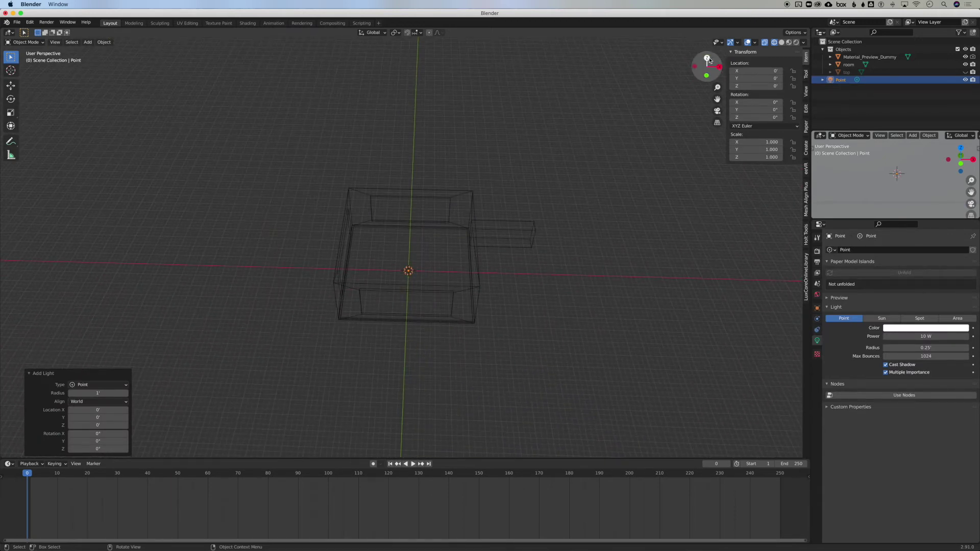
# Raise the point light about 8.9' along the Z axis
pyautogui.scroll(-10, 569, 218)
pyautogui.scroll(4, 569, 218)
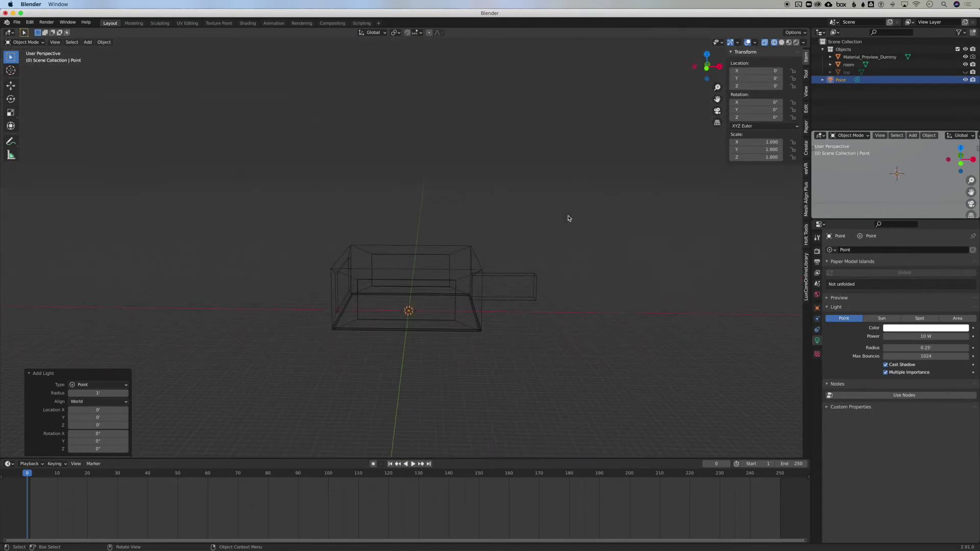
pyautogui.press('g')
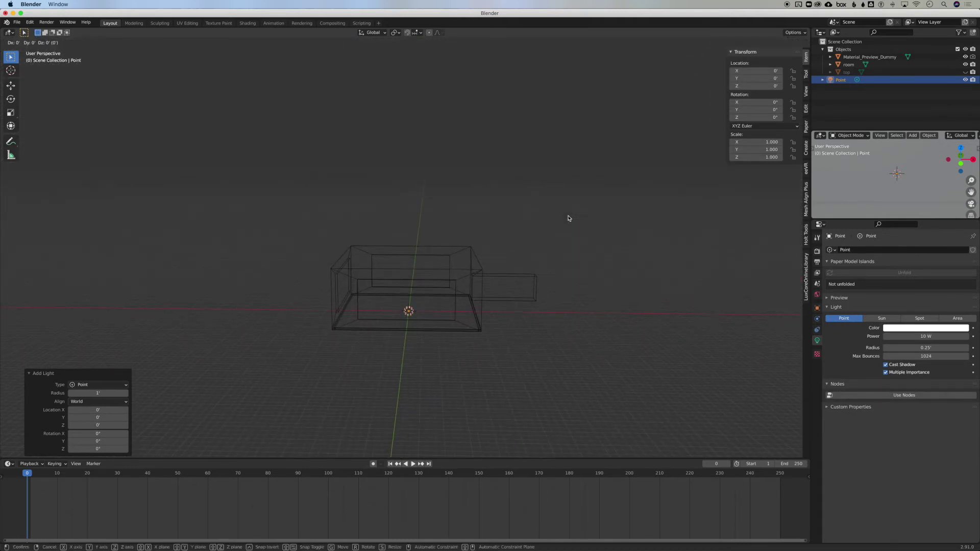
pyautogui.press('z')
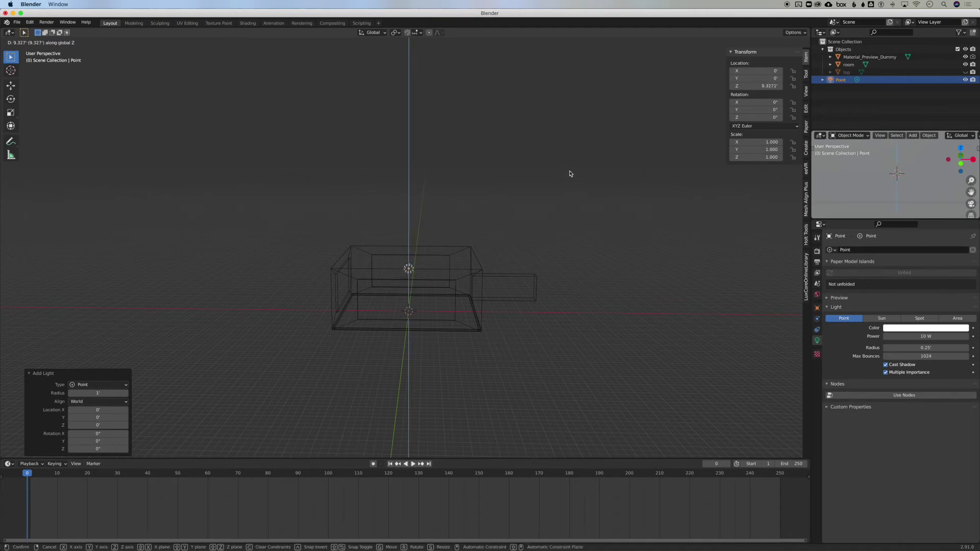
pyautogui.click(569, 175)
# In top orthographic view, move the point light into the room corner, about -12.4' in both X and Y
pyautogui.hscroll(-8, 569, 175)
pyautogui.scroll(-10, 570, 177)
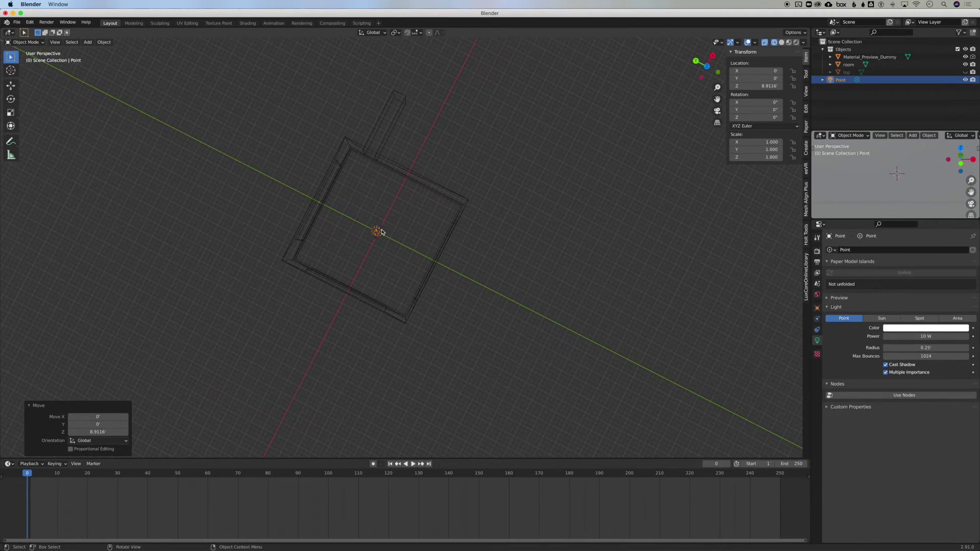
pyautogui.click(697, 76)
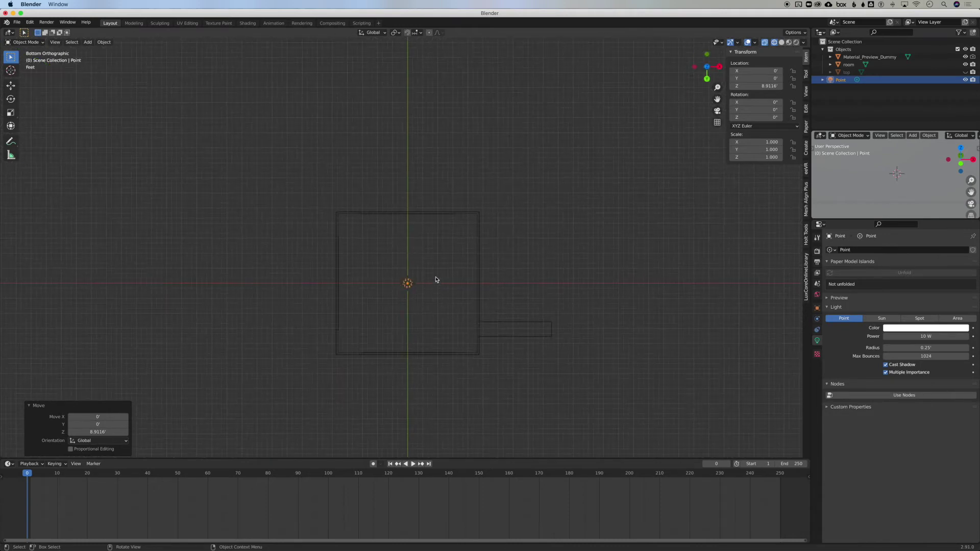
pyautogui.click(706, 67)
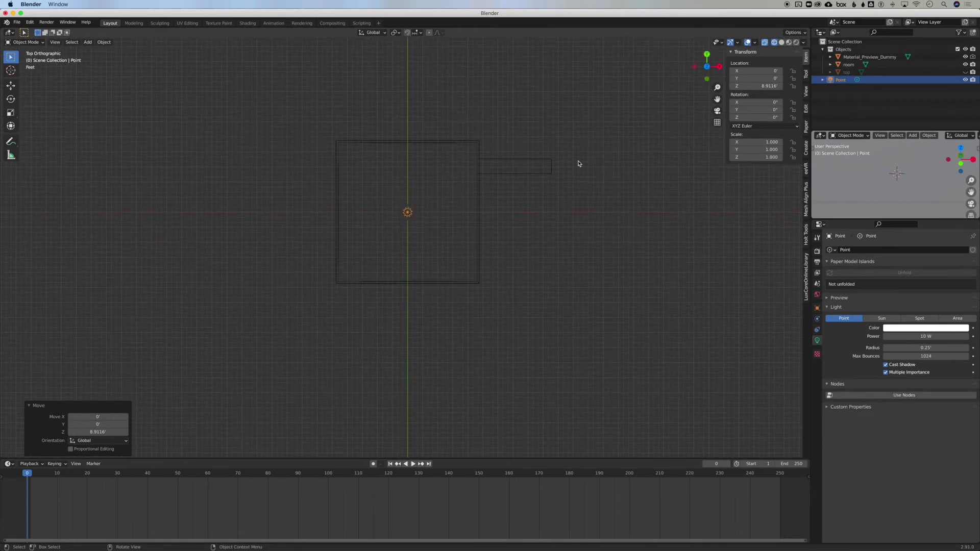
pyautogui.press('g')
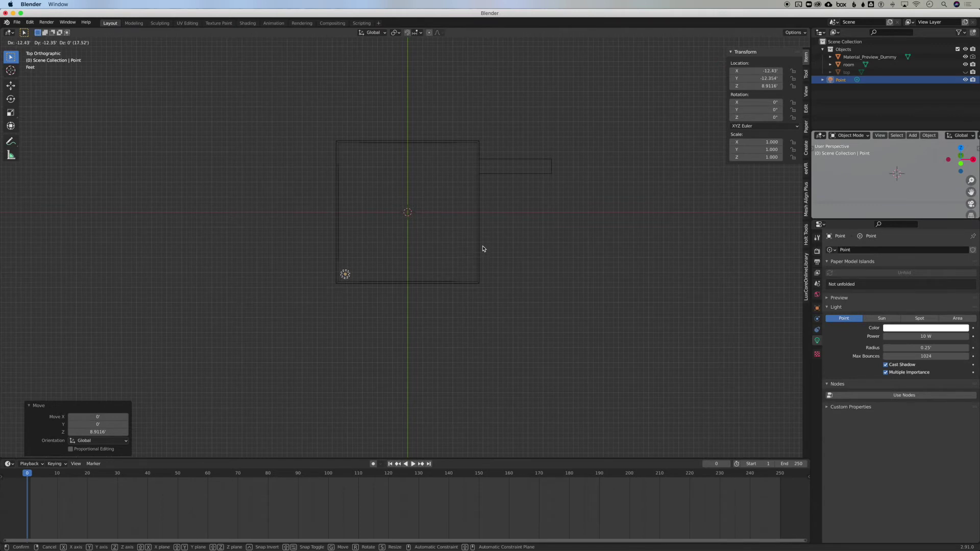
pyautogui.click(483, 250)
# Show the viewport in rendered shading and raise the corner point light about 0.93' along Z
pyautogui.scroll(-10, 519, 200)
pyautogui.scroll(8, 519, 199)
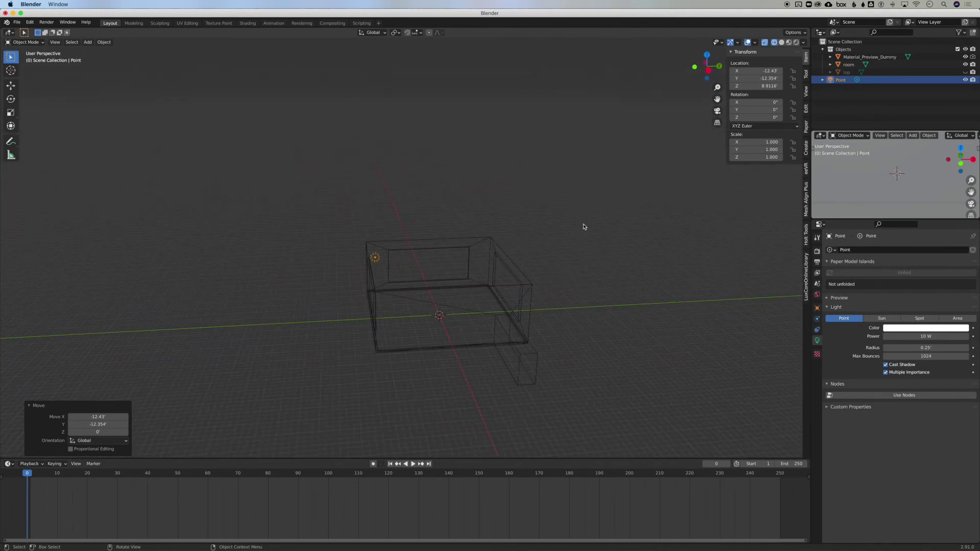
pyautogui.click(796, 43)
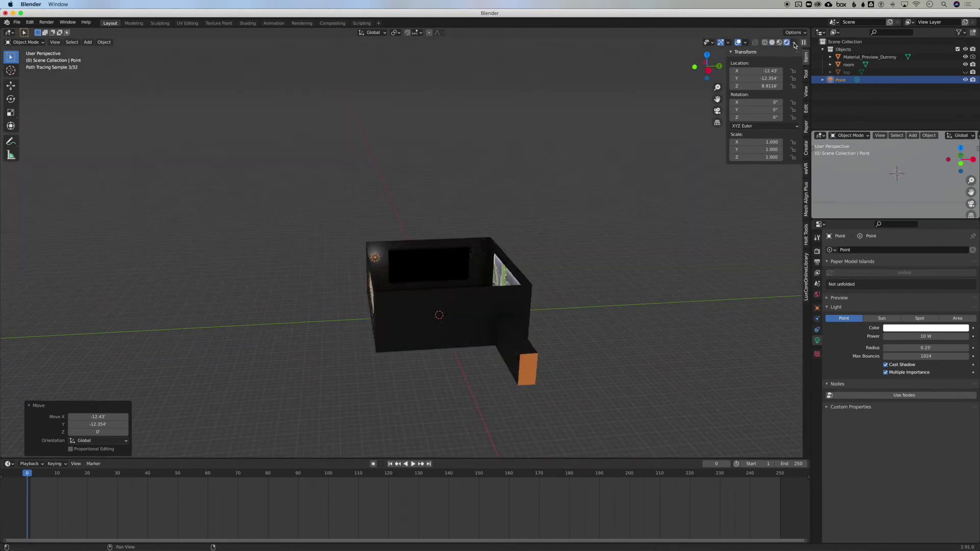
pyautogui.hscroll(-5, 628, 214)
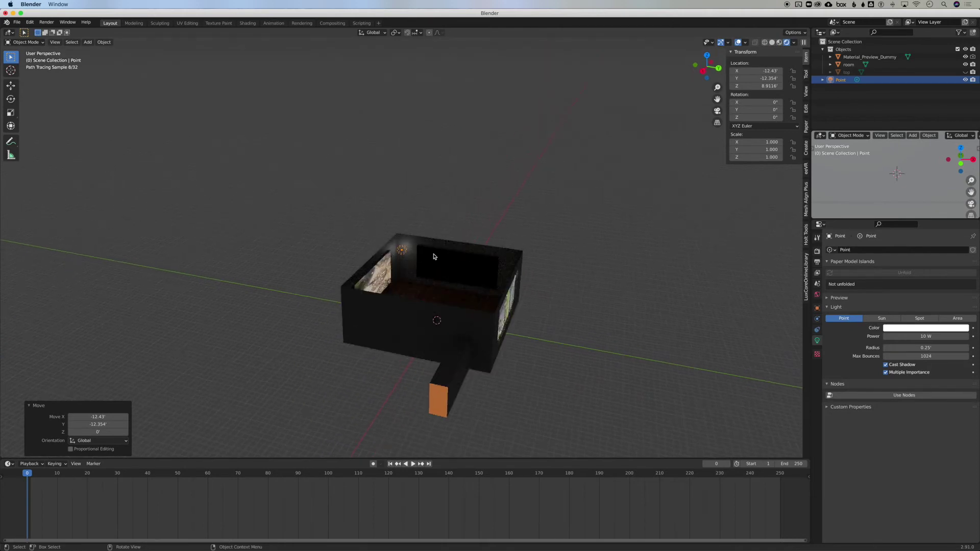
pyautogui.press('g')
pyautogui.press('z')
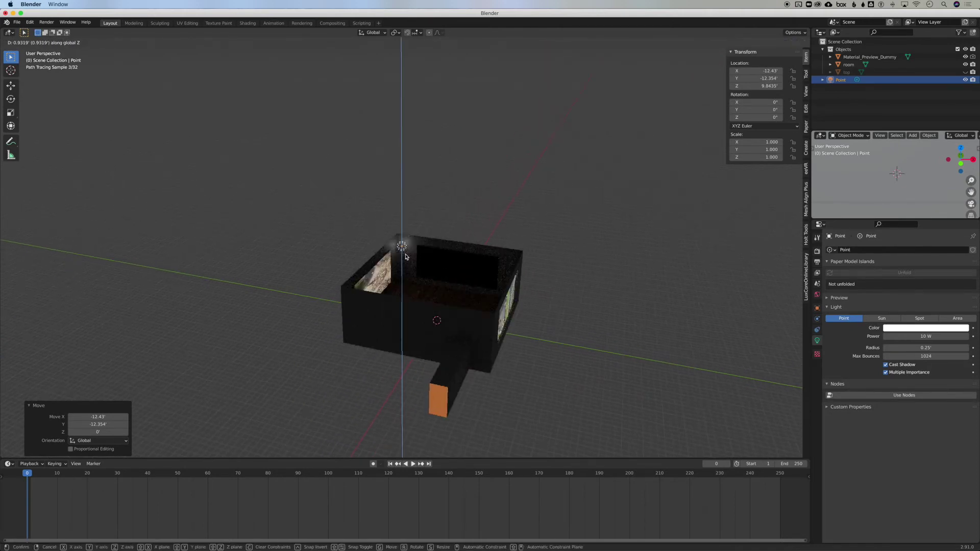
pyautogui.click(406, 257)
# Set the point light's power to 5 W
pyautogui.scroll(-5, 657, 270)
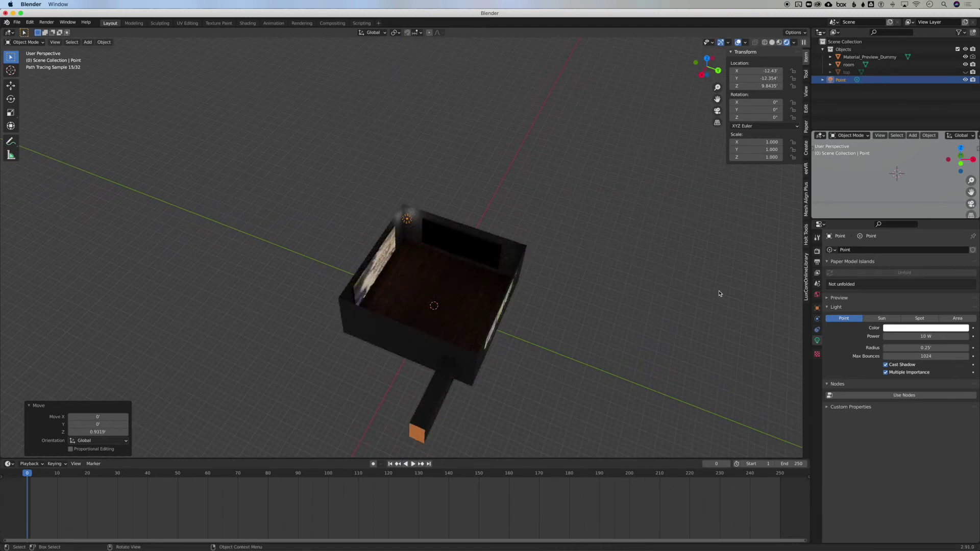
pyautogui.click(925, 338)
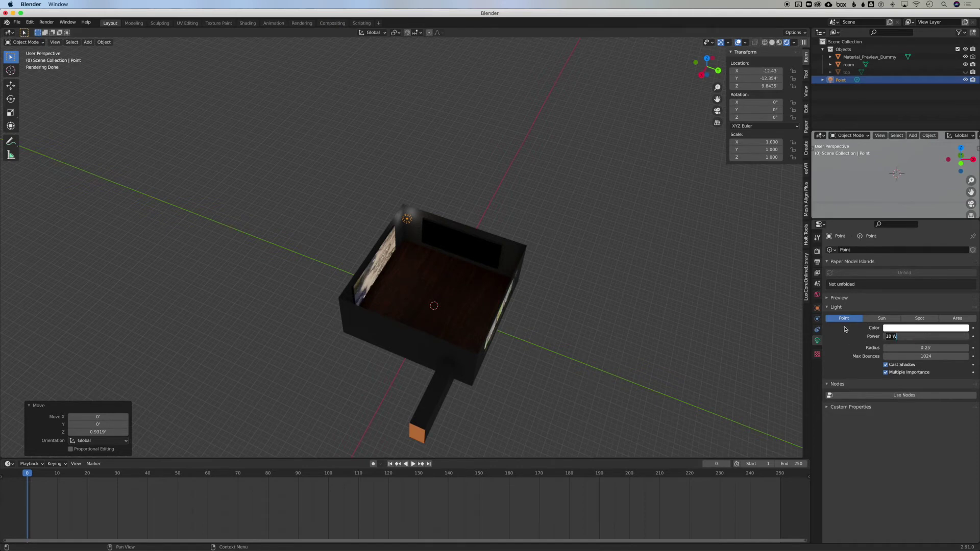
pyautogui.click(820, 343)
pyautogui.click(935, 337)
pyautogui.write('5')
pyautogui.press('Return')
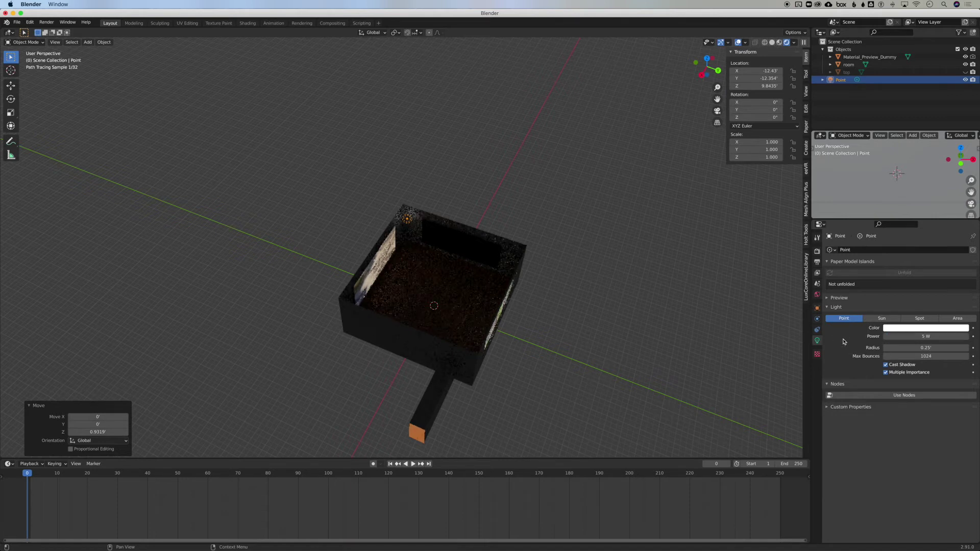
# Set the corner point light's color to a pale orange with hue 0.077 and saturation 0.286
pyautogui.click(902, 330)
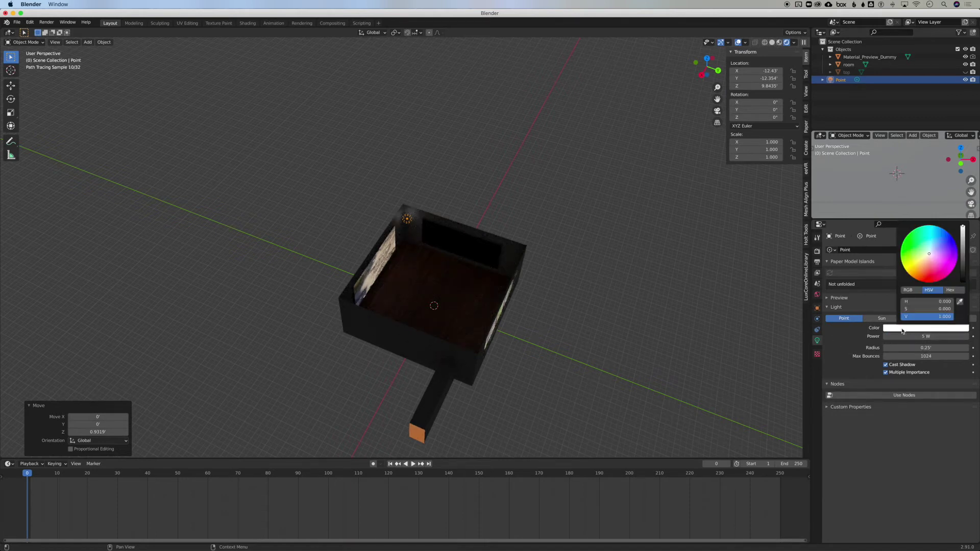
pyautogui.click(922, 259)
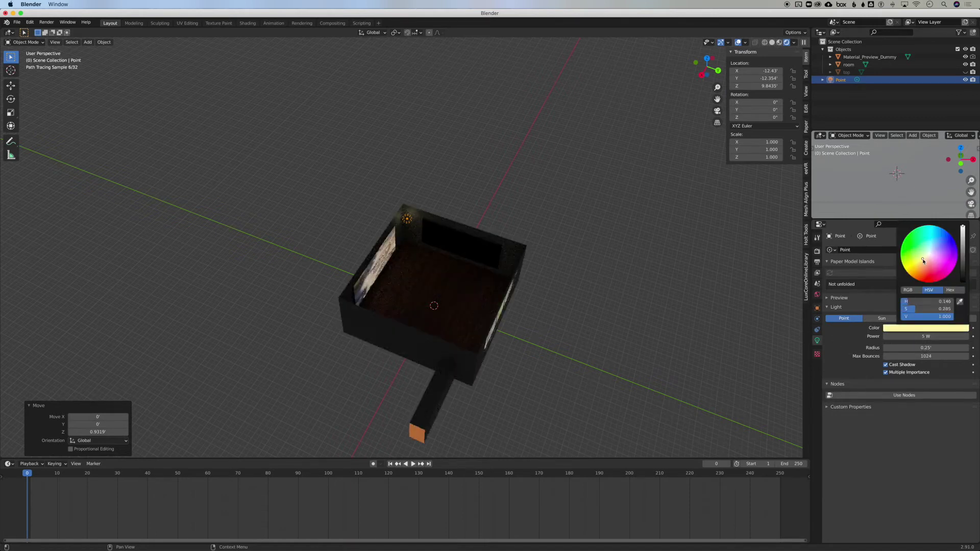
pyautogui.click(925, 262)
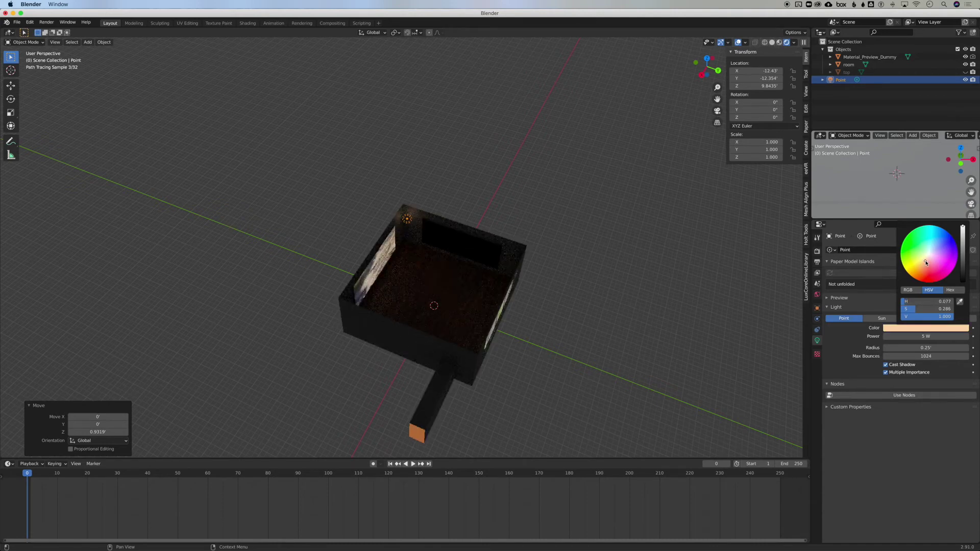
pyautogui.click(706, 330)
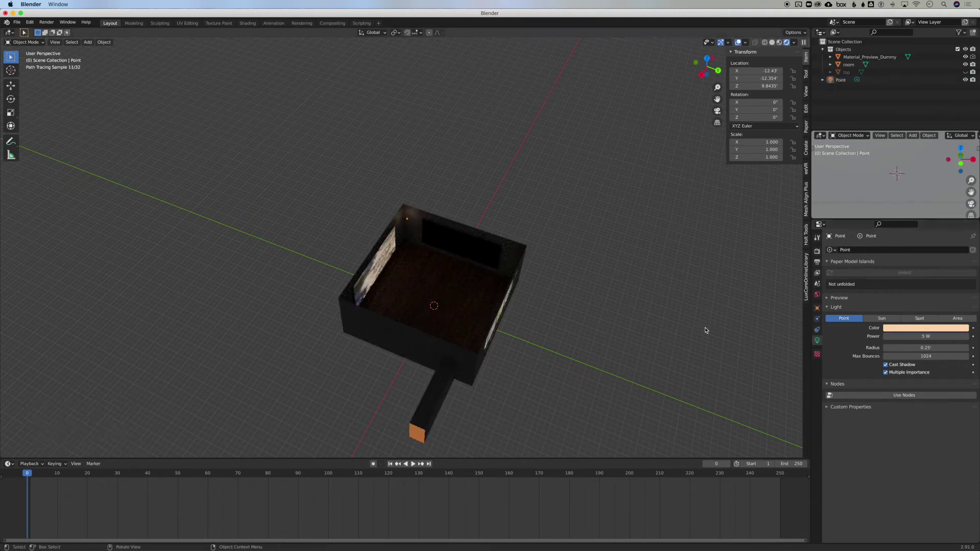
# Preview the room with its materials, and switch the viewport to solid shading
pyautogui.hscroll(5, 705, 331)
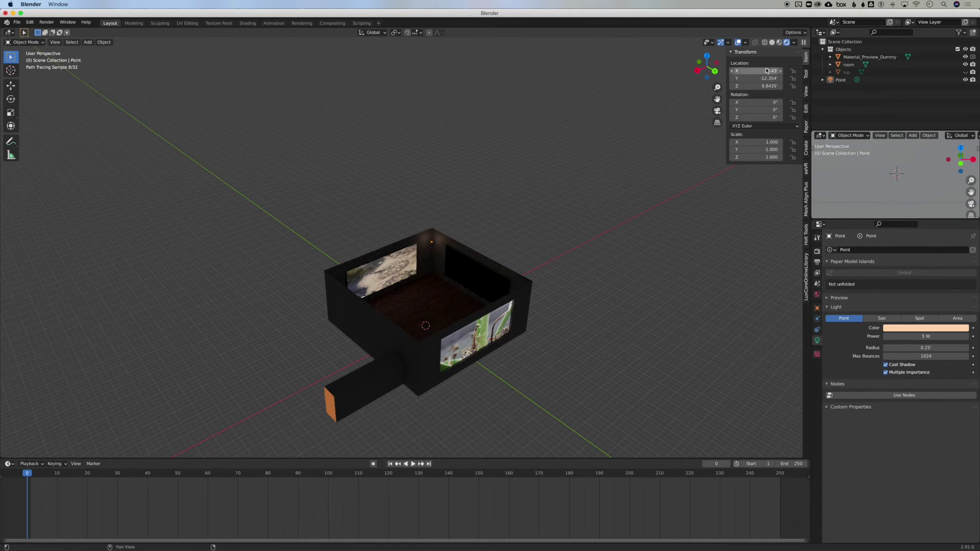
pyautogui.click(779, 45)
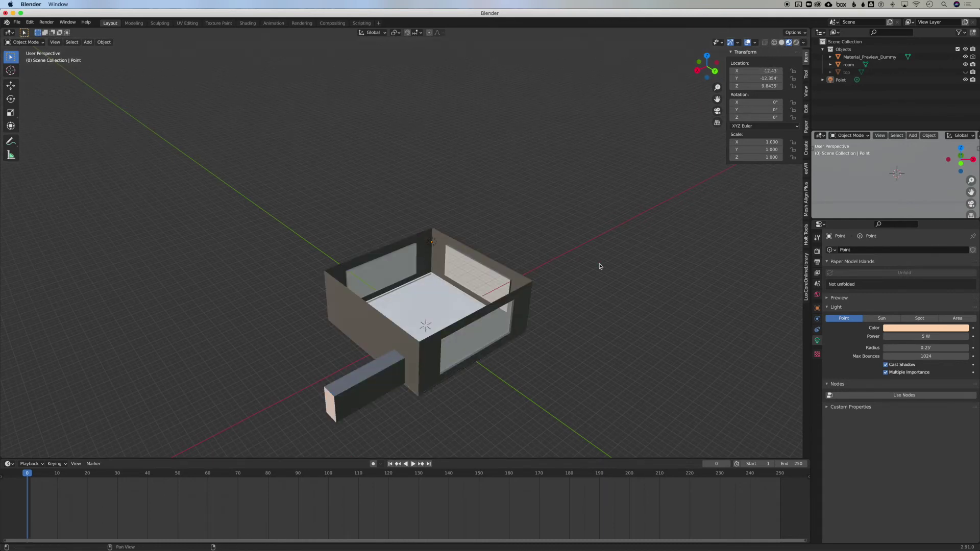
pyautogui.scroll(10, 600, 266)
pyautogui.scroll(-10, 600, 267)
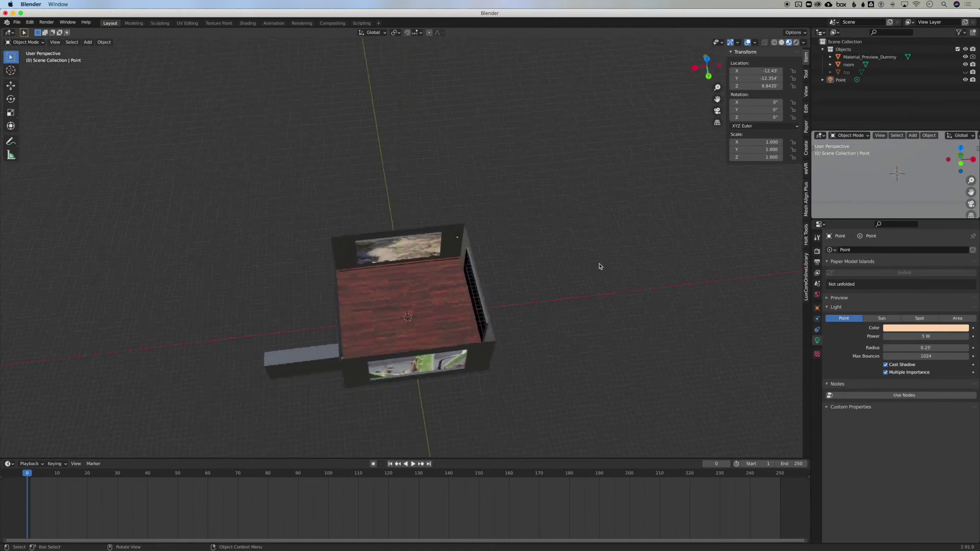
pyautogui.click(782, 42)
pyautogui.hscroll(-5, 533, 207)
pyautogui.hscroll(-5, 534, 207)
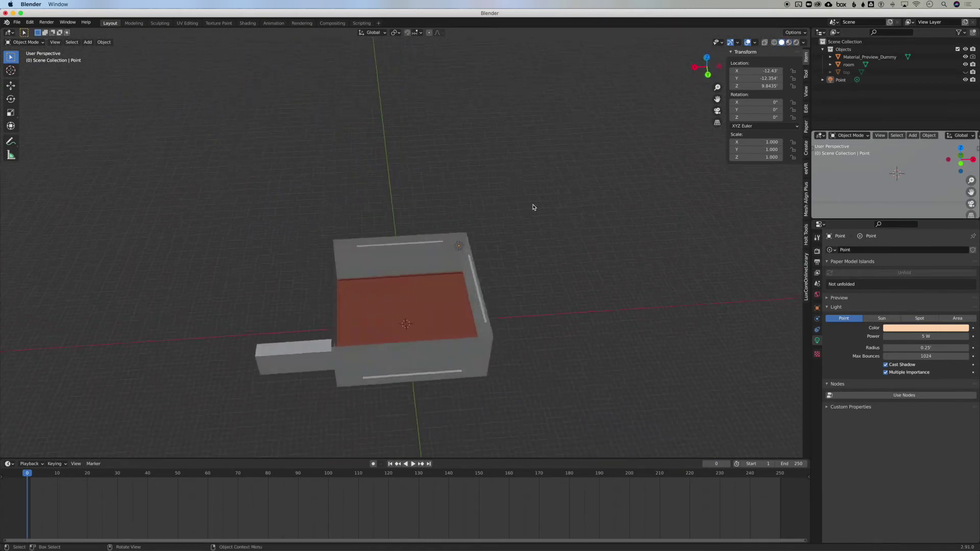
# Try to apply all transforms to the corner point light
pyautogui.click(458, 246)
pyautogui.scroll(5, 530, 263)
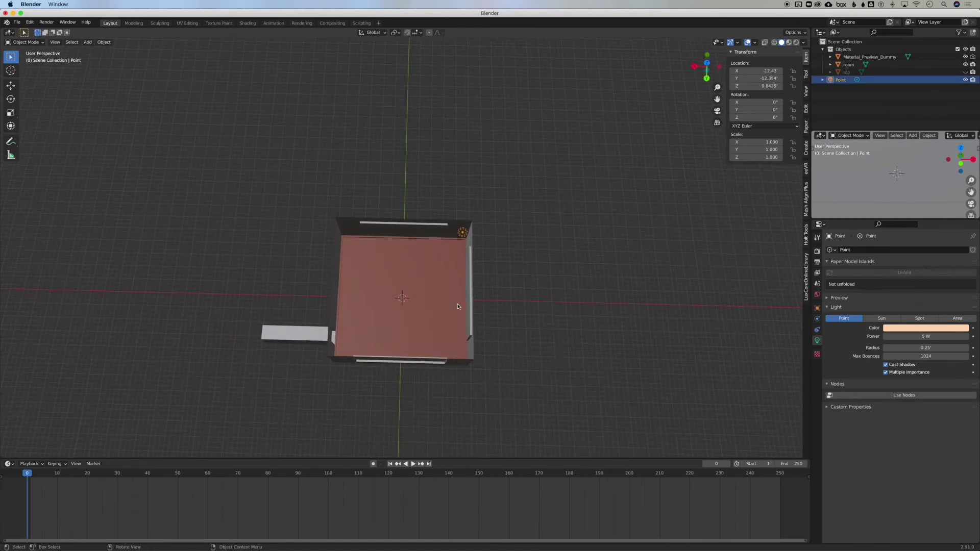
pyautogui.scroll(-10, 507, 379)
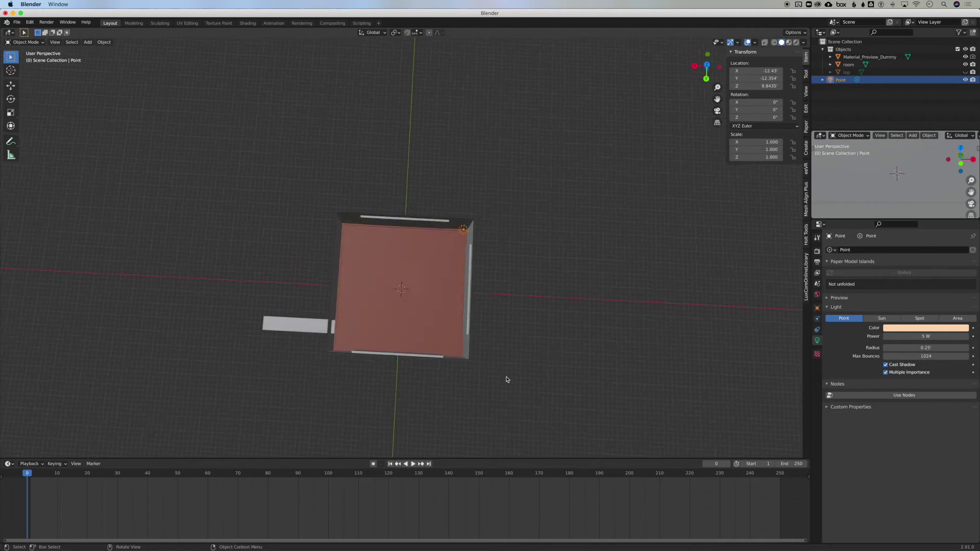
pyautogui.scroll(-5, 507, 380)
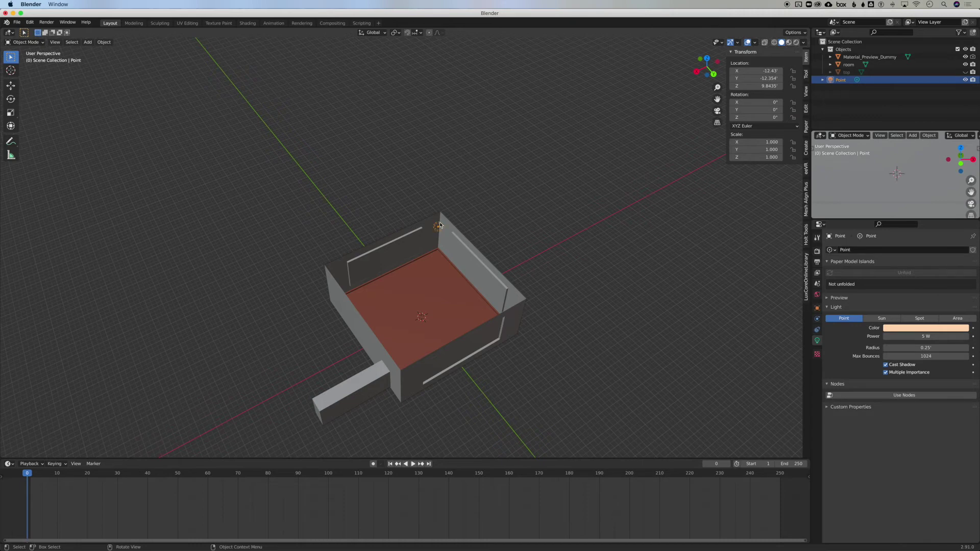
pyautogui.scroll(10, 439, 225)
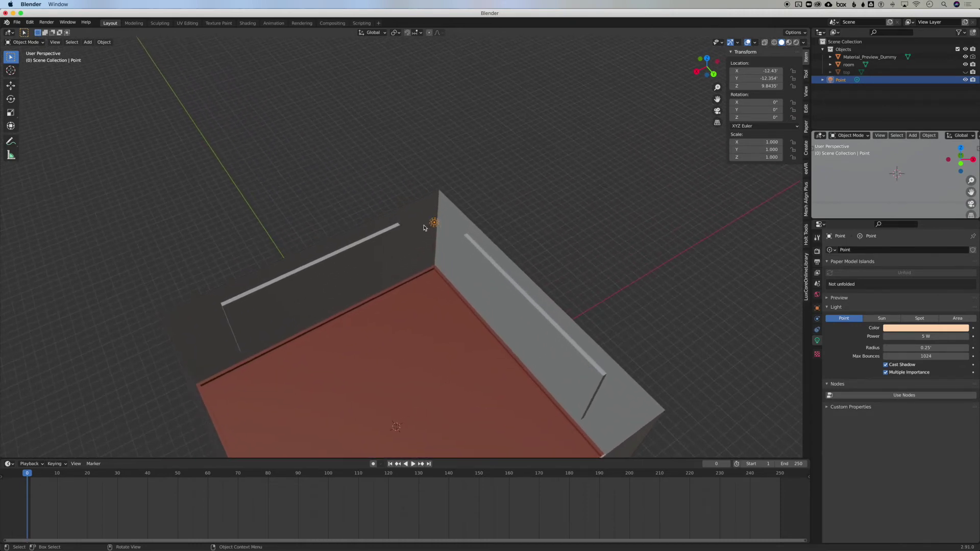
pyautogui.click(406, 264)
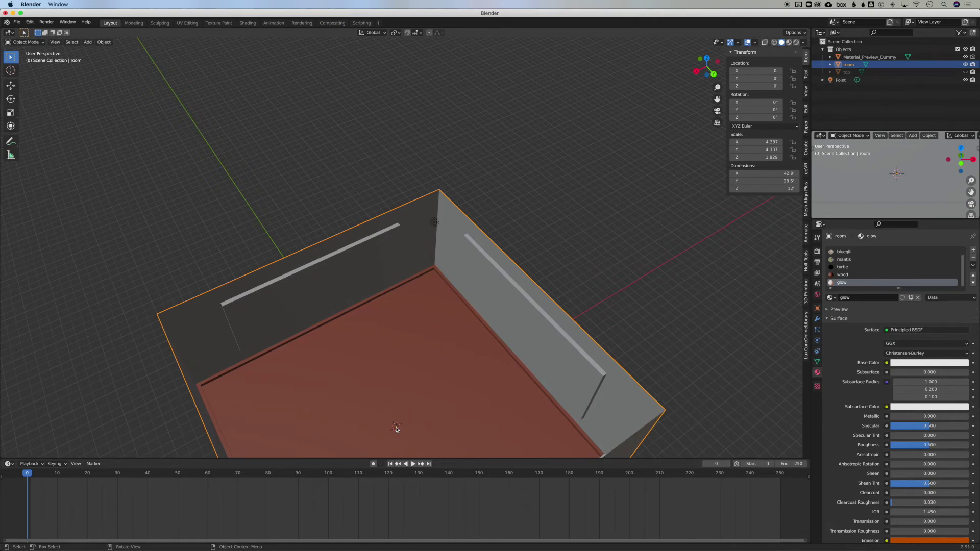
pyautogui.scroll(-2, 396, 429)
pyautogui.click(428, 251)
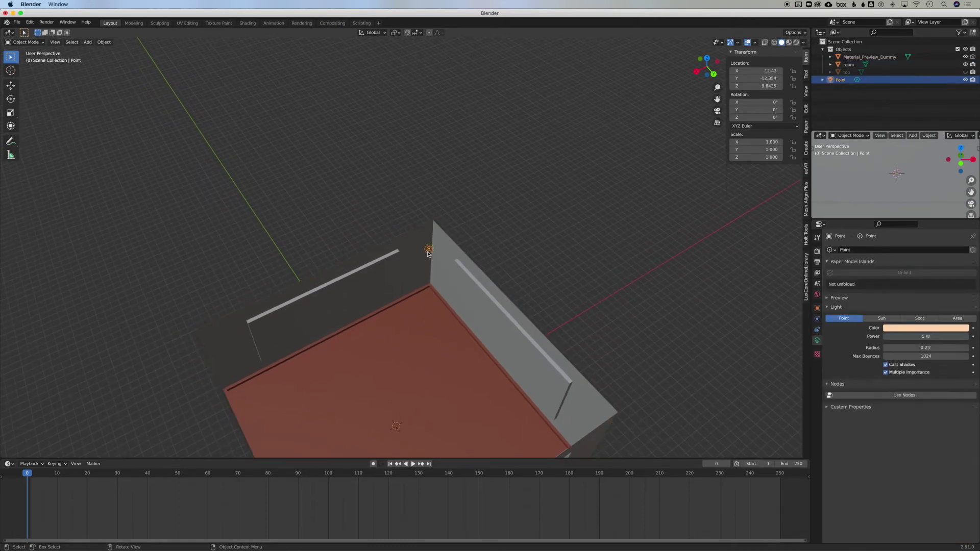
pyautogui.scroll(5, 429, 255)
pyautogui.scroll(-3, 429, 255)
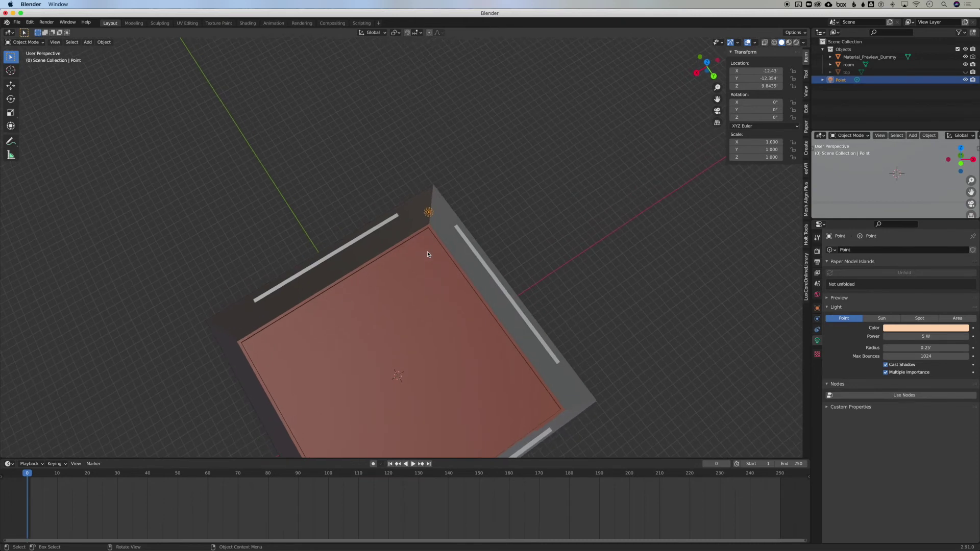
pyautogui.hotkey('ctrl', 'a')
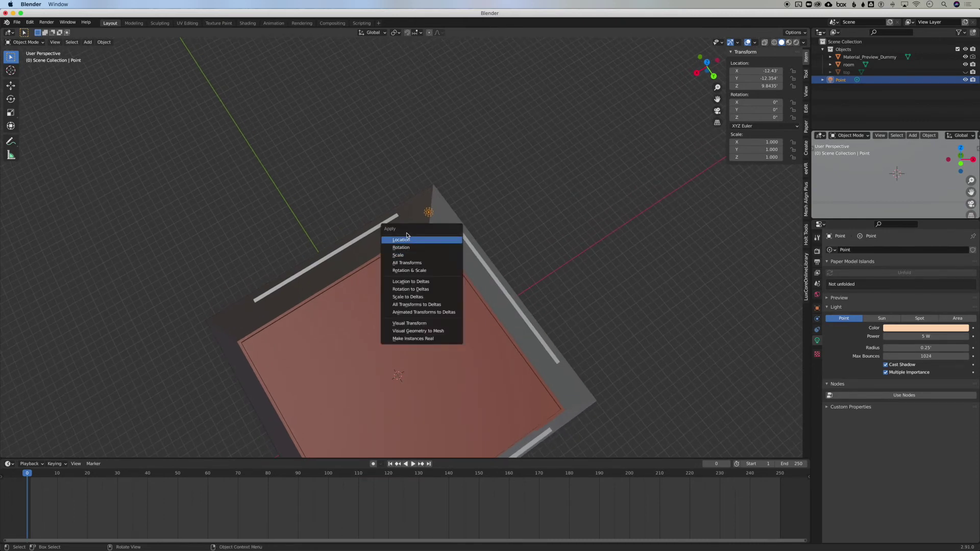
pyautogui.click(416, 263)
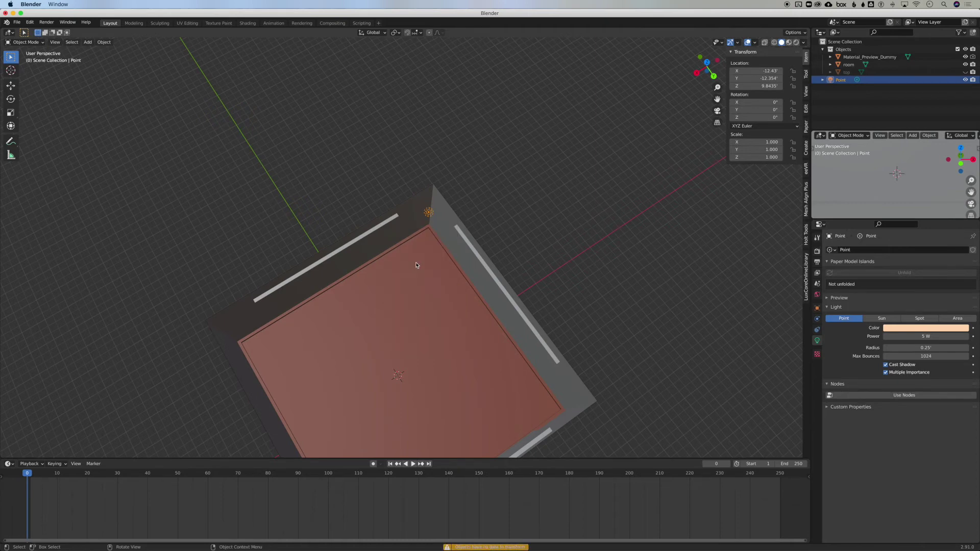
pyautogui.scroll(-3, 417, 265)
pyautogui.scroll(-10, 417, 265)
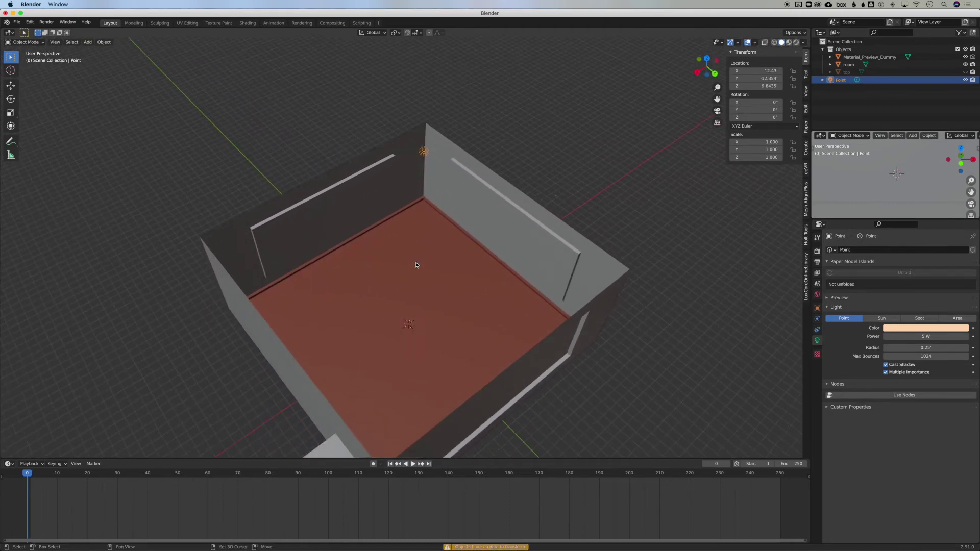
pyautogui.scroll(-10, 416, 265)
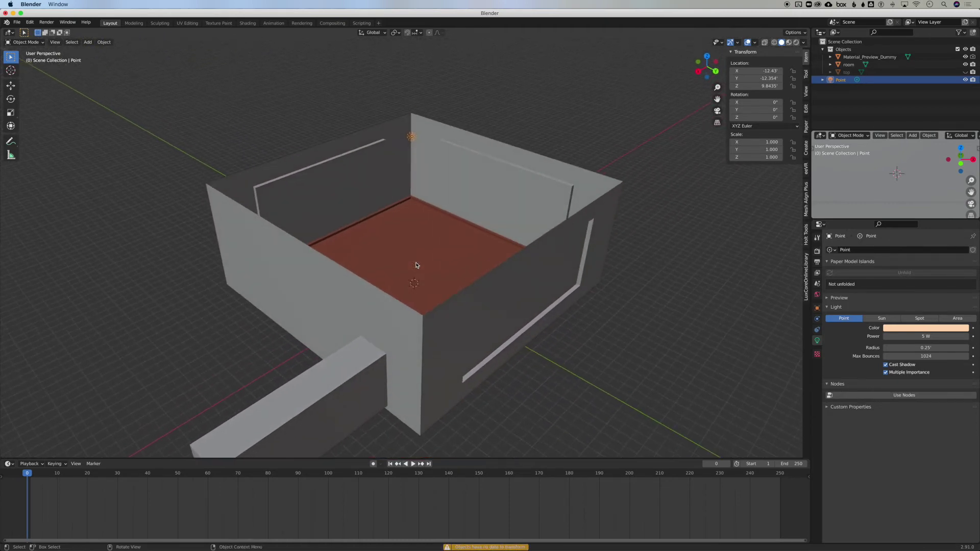
pyautogui.hscroll(3, 416, 265)
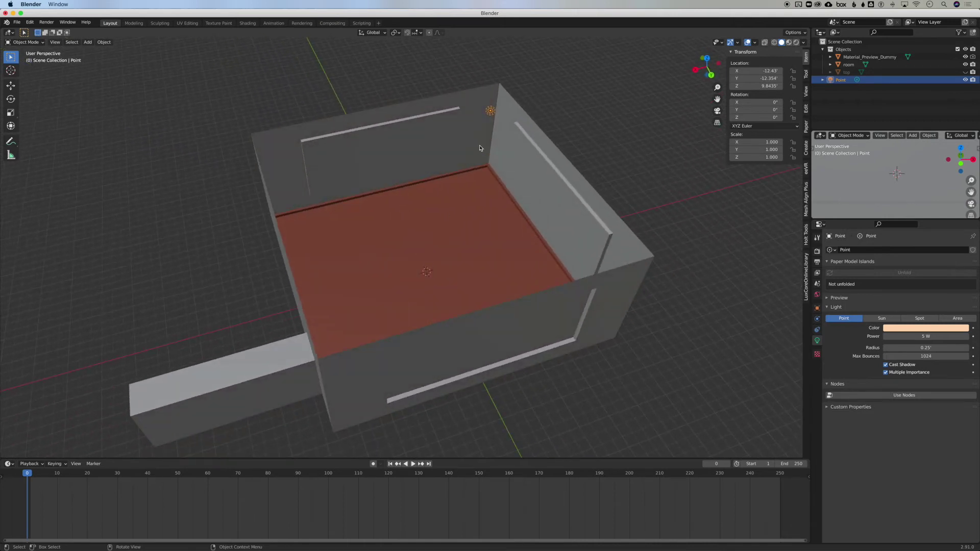
pyautogui.rightClick(490, 112)
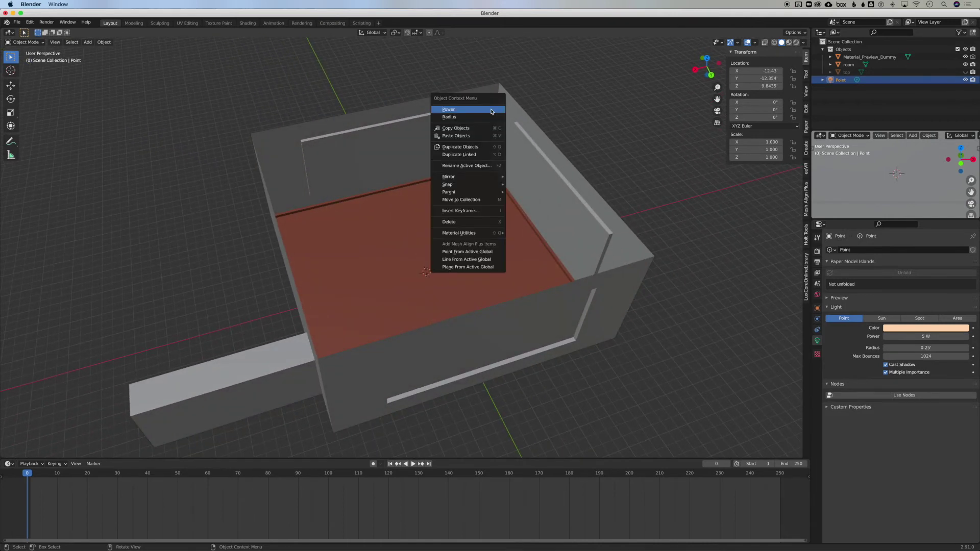
pyautogui.moveTo(476, 179)
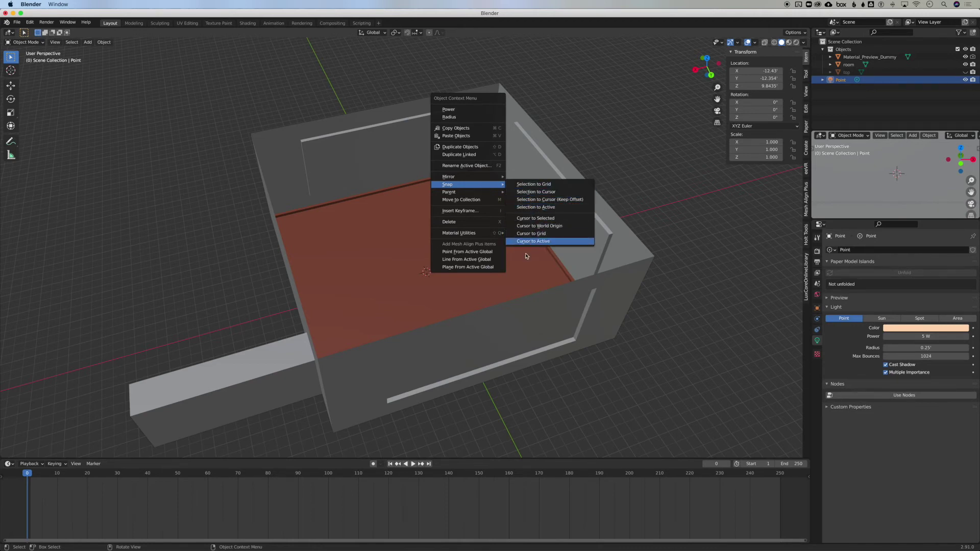
pyautogui.click(177, 233)
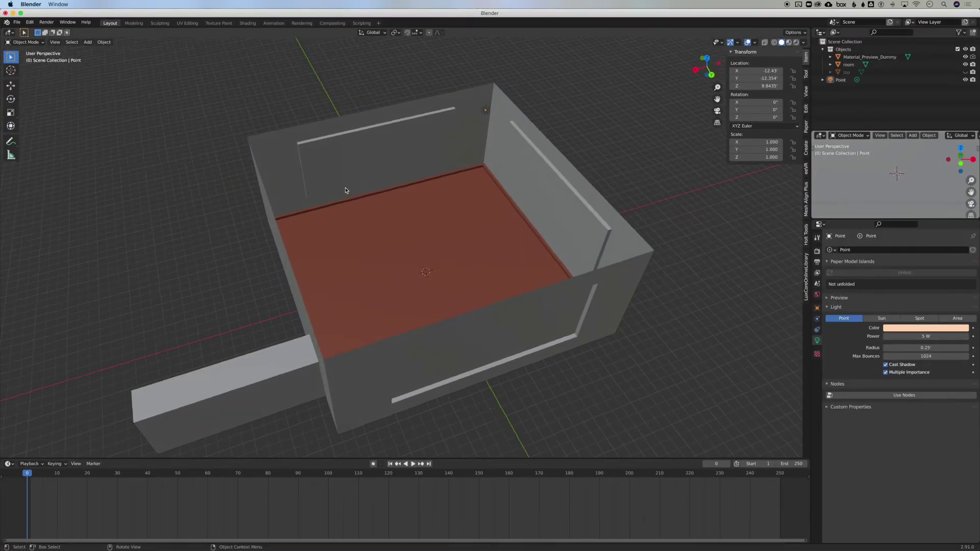
pyautogui.moveTo(123, 380); pyautogui.dragTo(345, 190, button='middle')
pyautogui.hscroll(10, 346, 190)
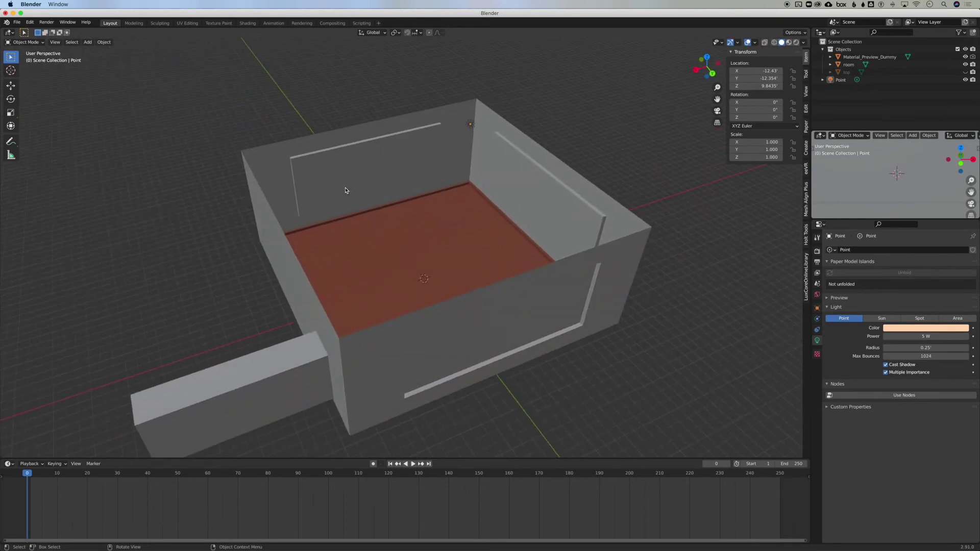
# In top orthographic view, duplicate the point light into the other three corners, moving successive copies about 25.0' in X, 25.2' in Y and -25.6' in X
pyautogui.click(469, 124)
pyautogui.scroll(-10, 470, 129)
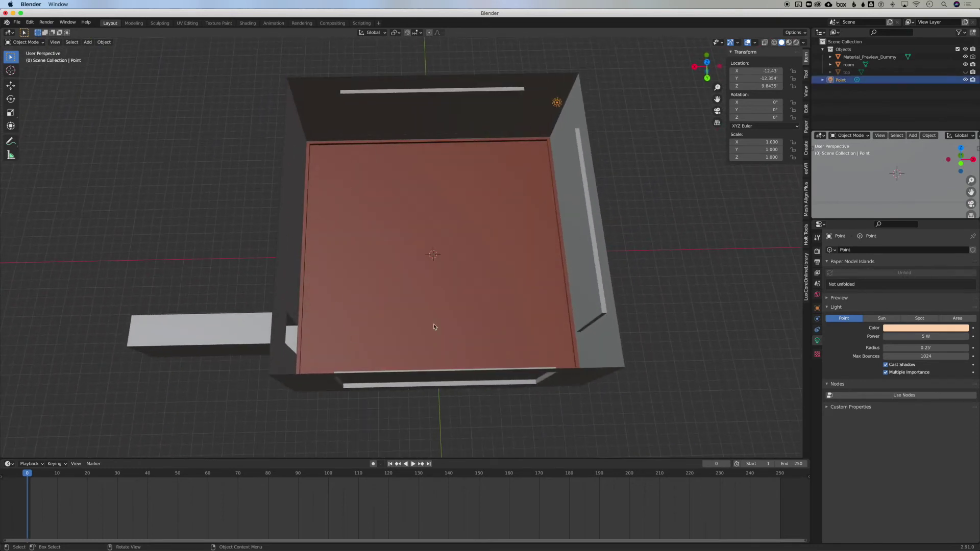
pyautogui.scroll(-5, 502, 294)
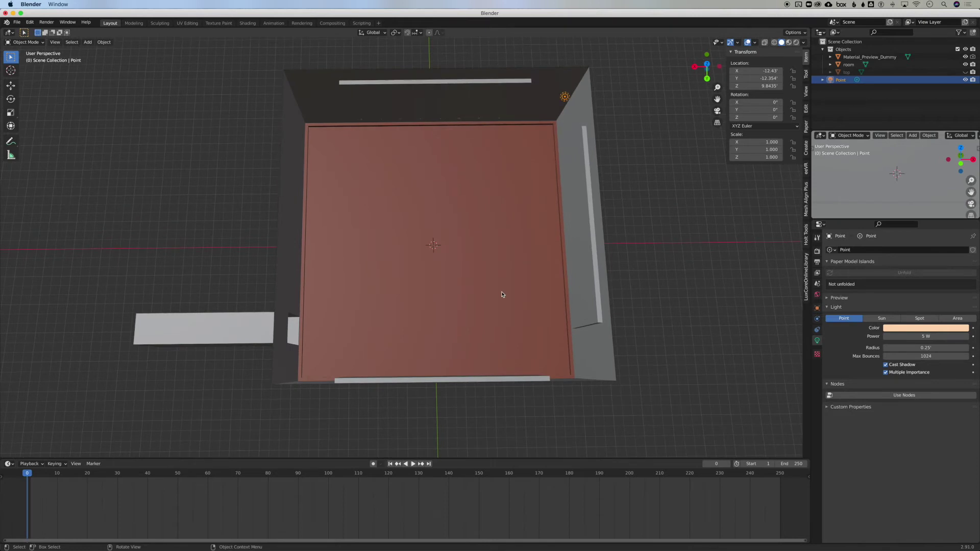
pyautogui.click(707, 65)
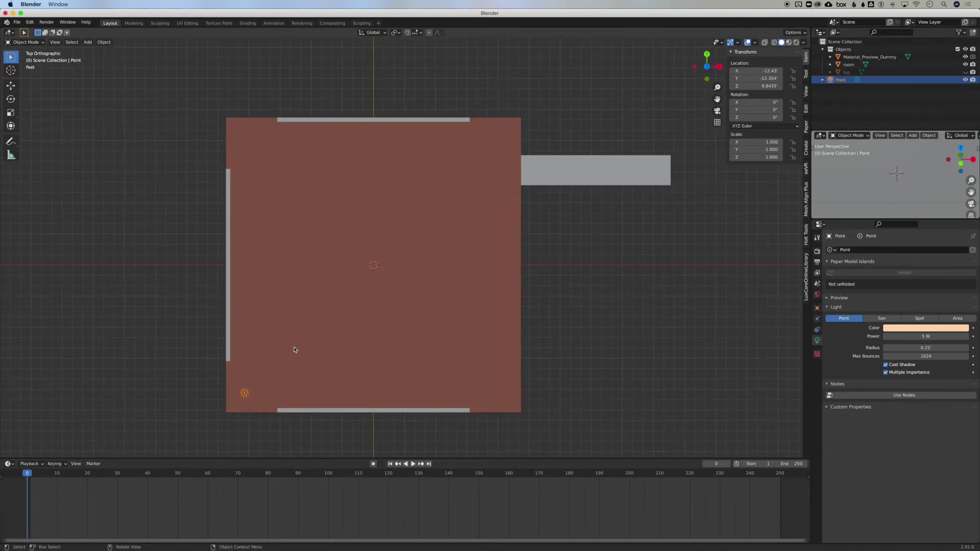
pyautogui.hotkey('shift', 'd')
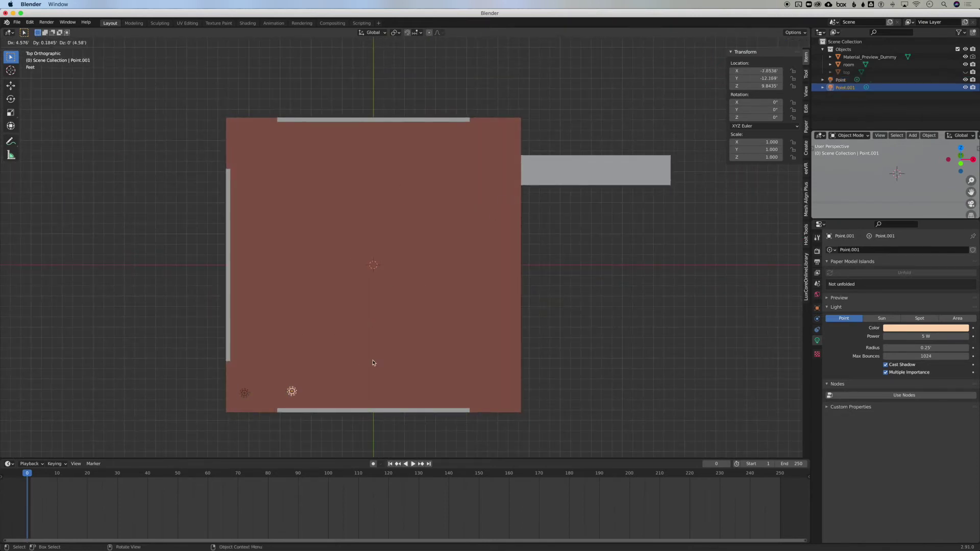
pyautogui.click(568, 366)
pyautogui.hotkey('shift', 'd')
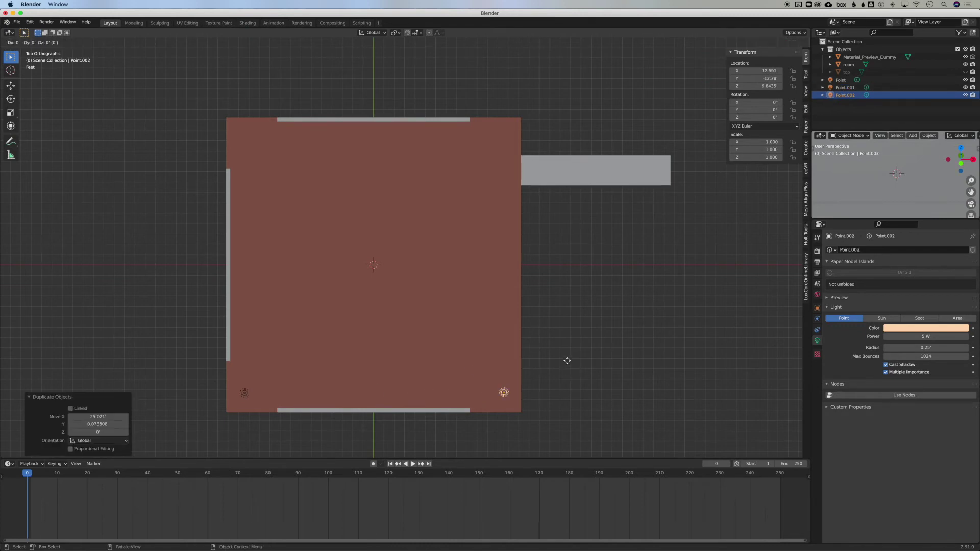
pyautogui.click(571, 104)
pyautogui.hotkey('shift', 'd')
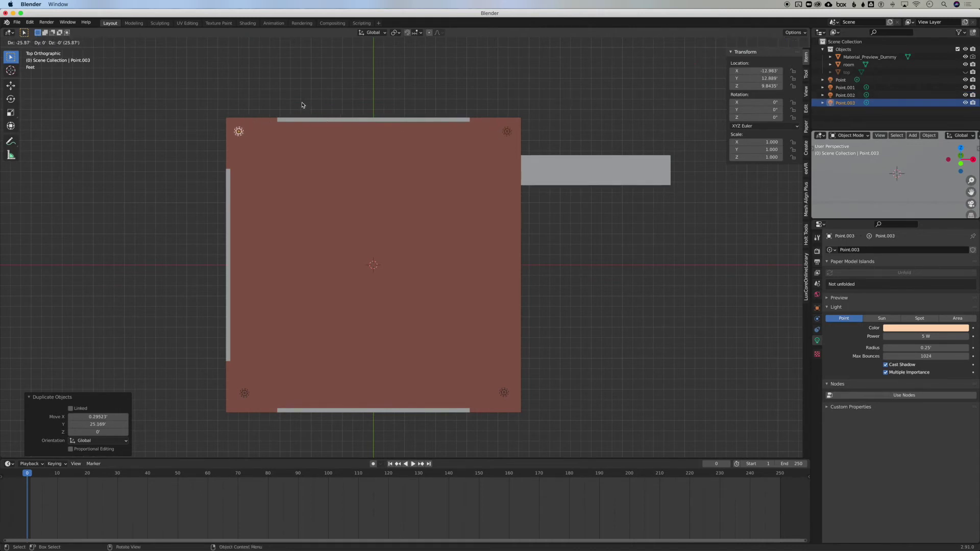
pyautogui.click(305, 104)
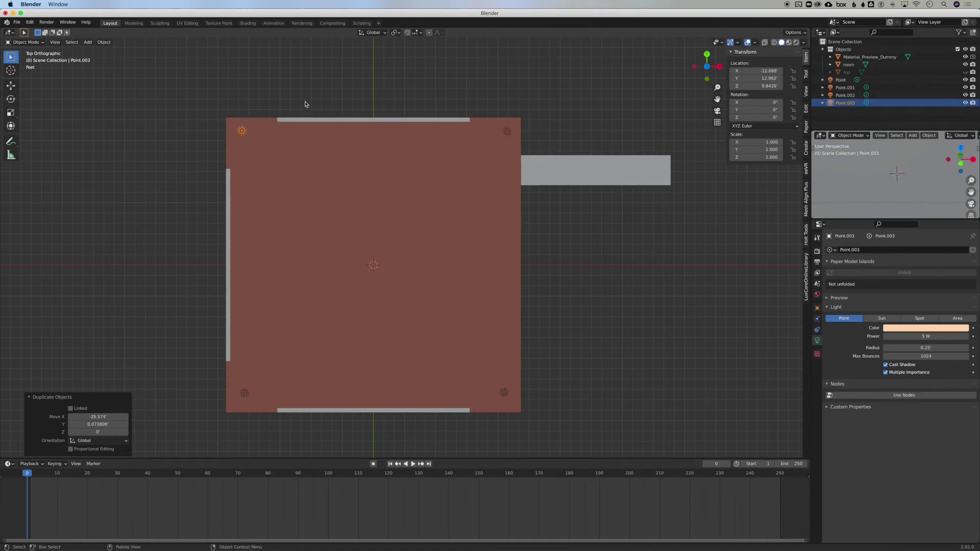
# Undo the duplications of the corner point light
pyautogui.hotkey('ctrl', 'z')
pyautogui.hotkey('ctrl', 'z')
pyautogui.hotkey('ctrl', 'z')
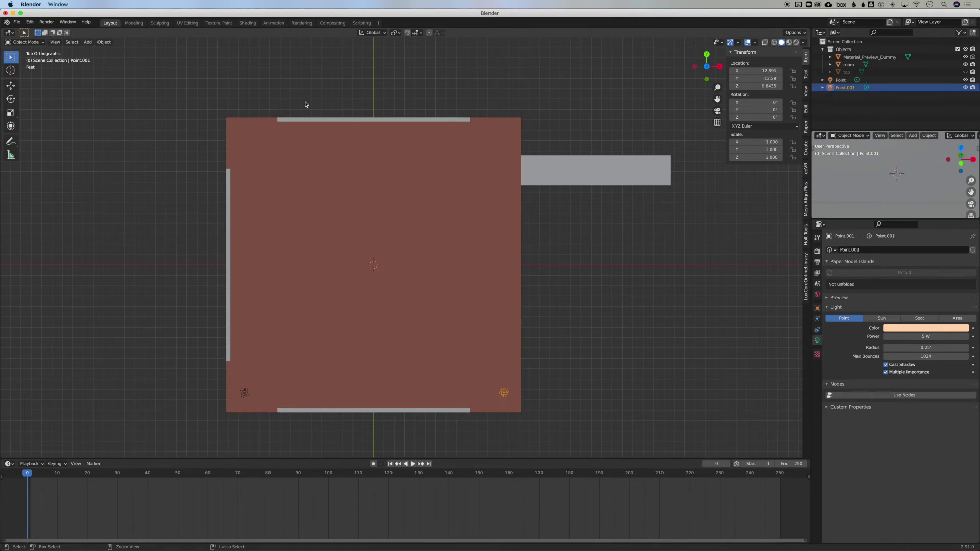
pyautogui.scroll(-3, 306, 104)
pyautogui.scroll(-5, 305, 104)
pyautogui.hscroll(5, 306, 104)
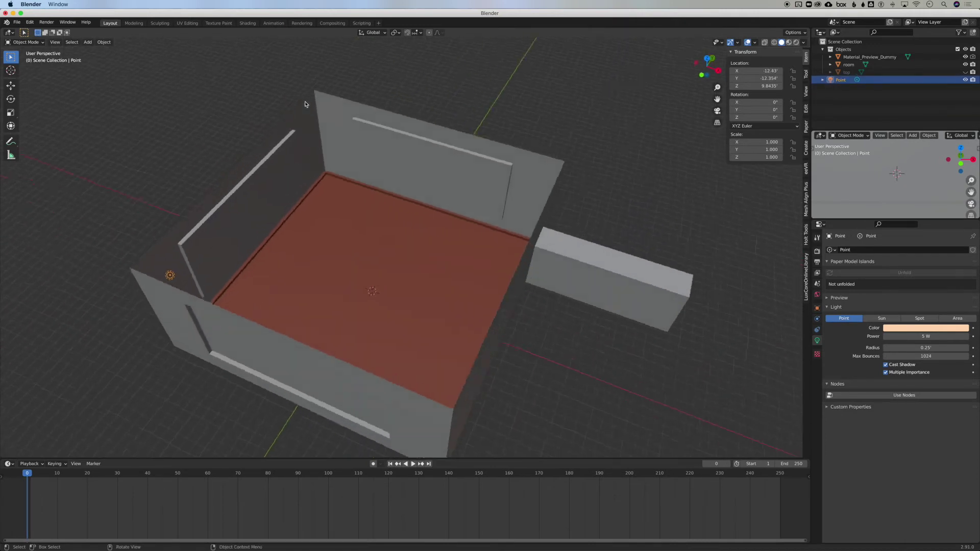
pyautogui.hscroll(5, 531, 263)
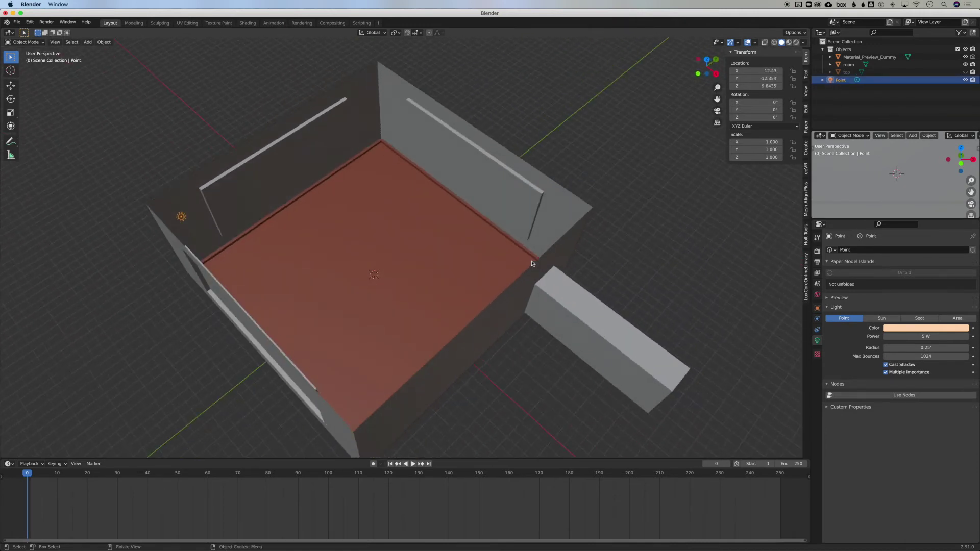
pyautogui.hscroll(4, 406, 267)
pyautogui.scroll(3, 406, 267)
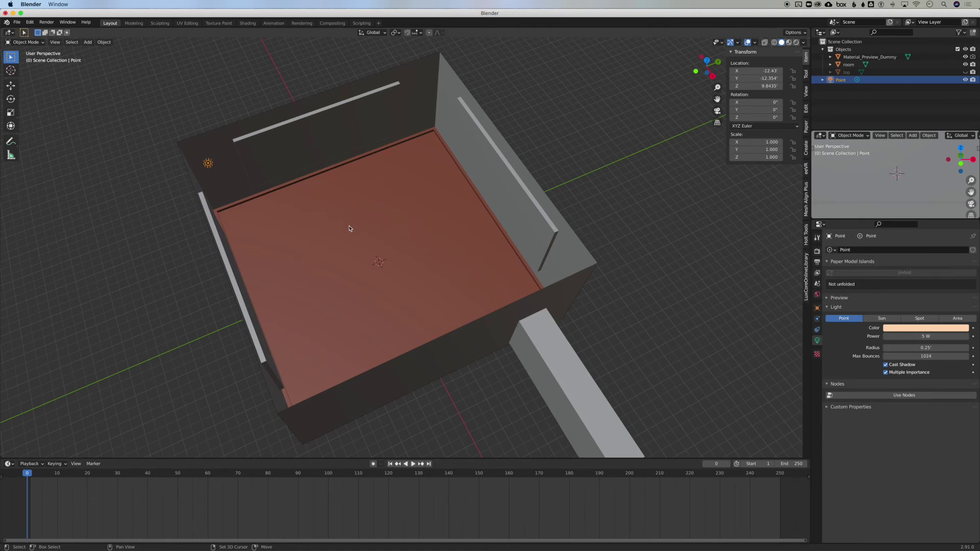
# Add a cube-shaped empty at the world origin in the centre of the room
pyautogui.hotkey('shift', 'a')
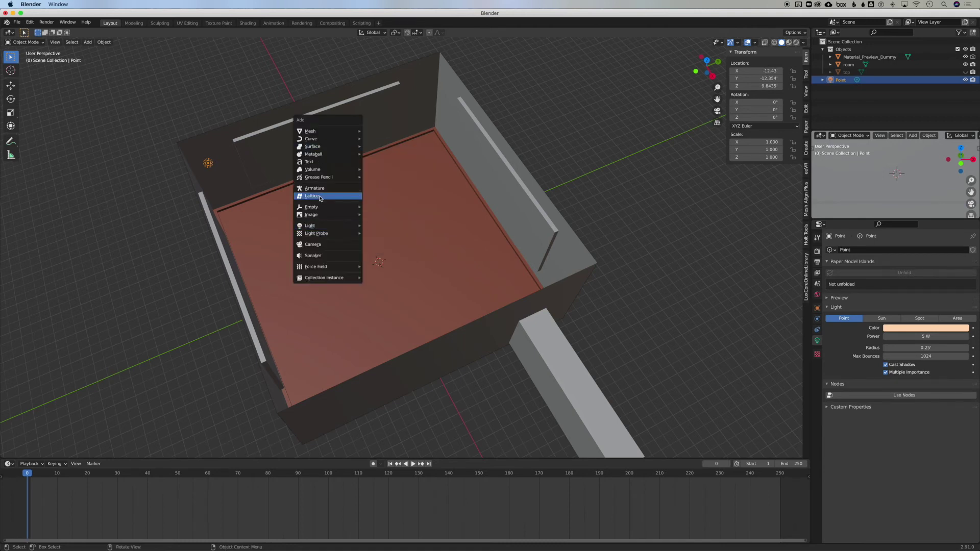
pyautogui.moveTo(321, 207)
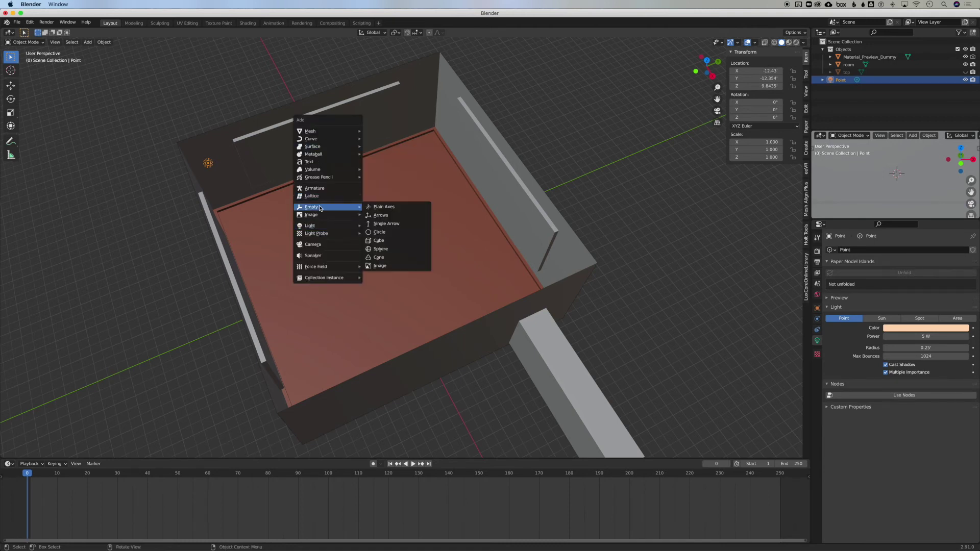
pyautogui.click(388, 241)
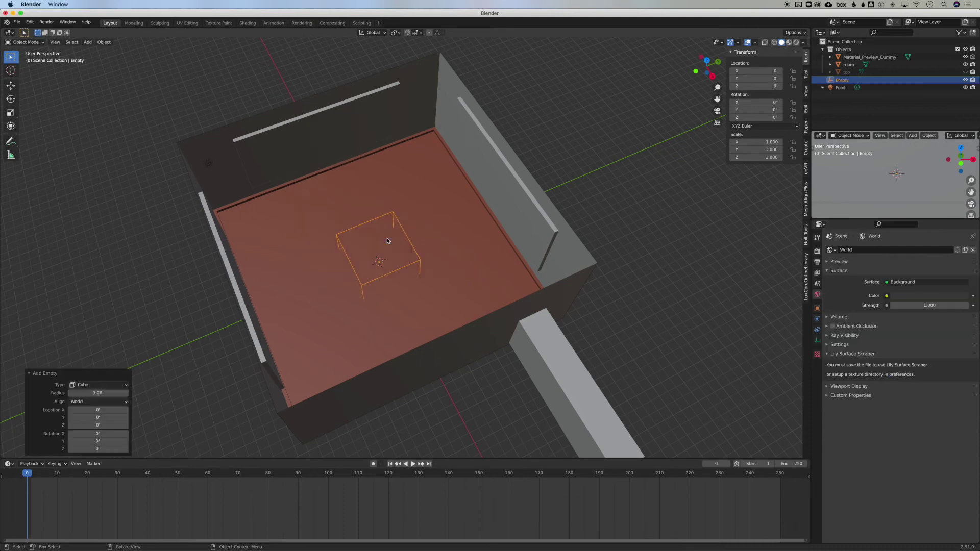
# Parent the corner point light to the cube empty, using Object (Keep Transform)
pyautogui.scroll(-10, 383, 267)
pyautogui.scroll(10, 383, 267)
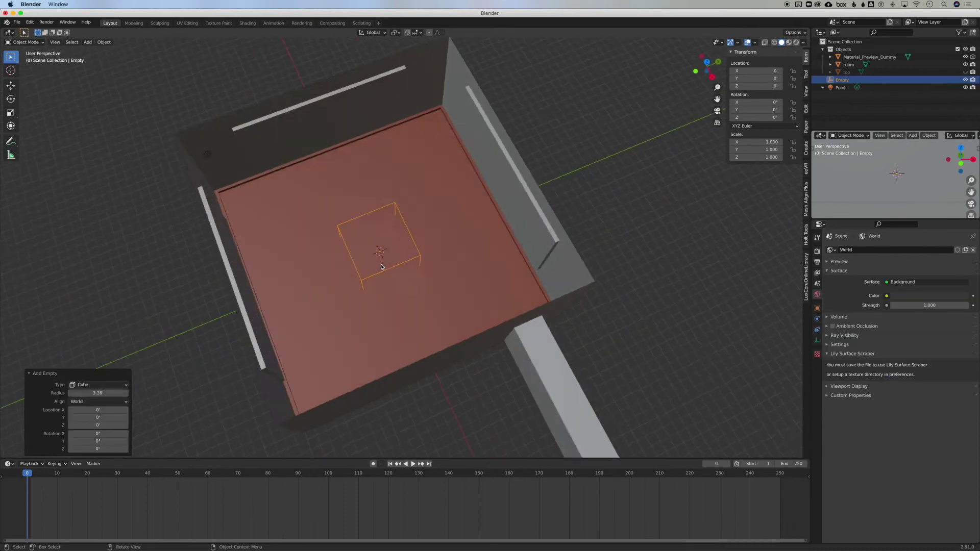
pyautogui.hscroll(8, 382, 267)
pyautogui.hscroll(10, 382, 266)
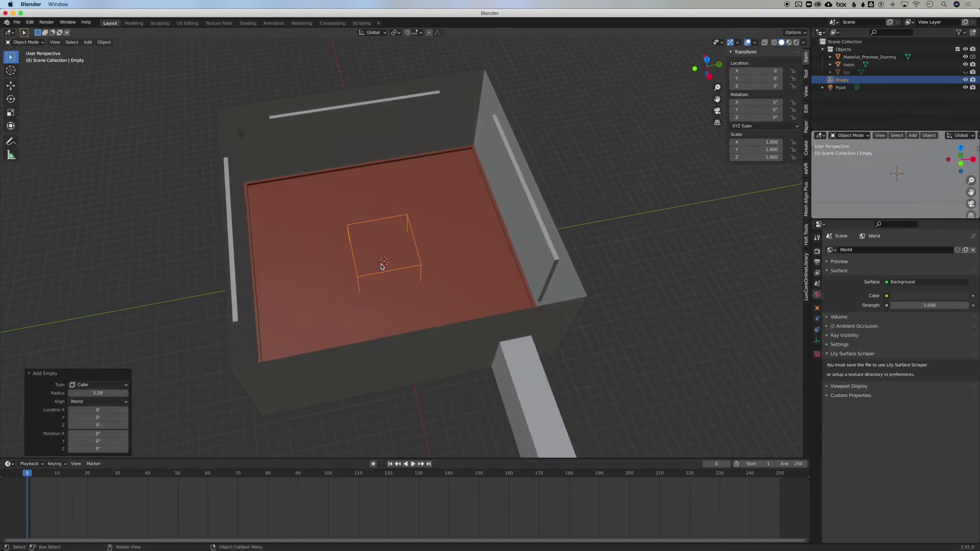
pyautogui.hscroll(10, 382, 267)
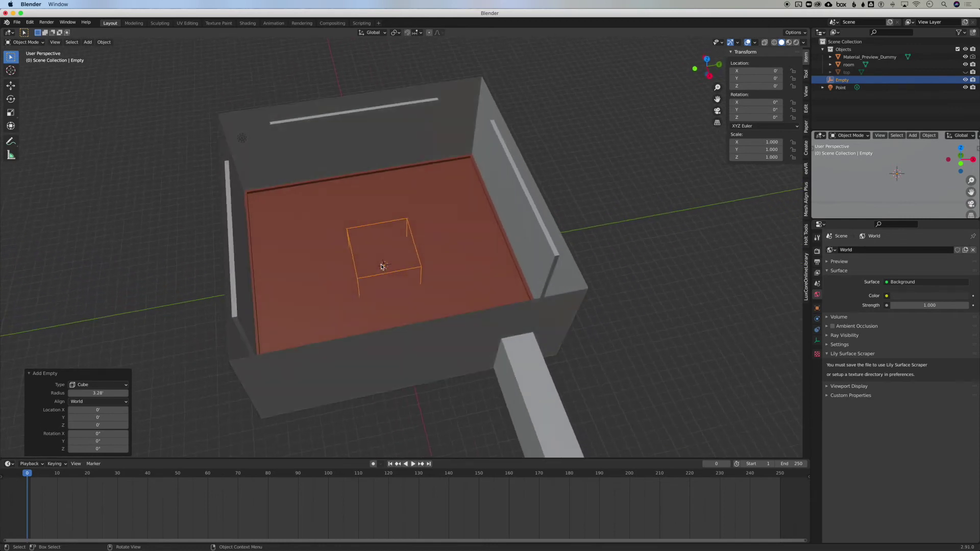
pyautogui.scroll(-5, 382, 267)
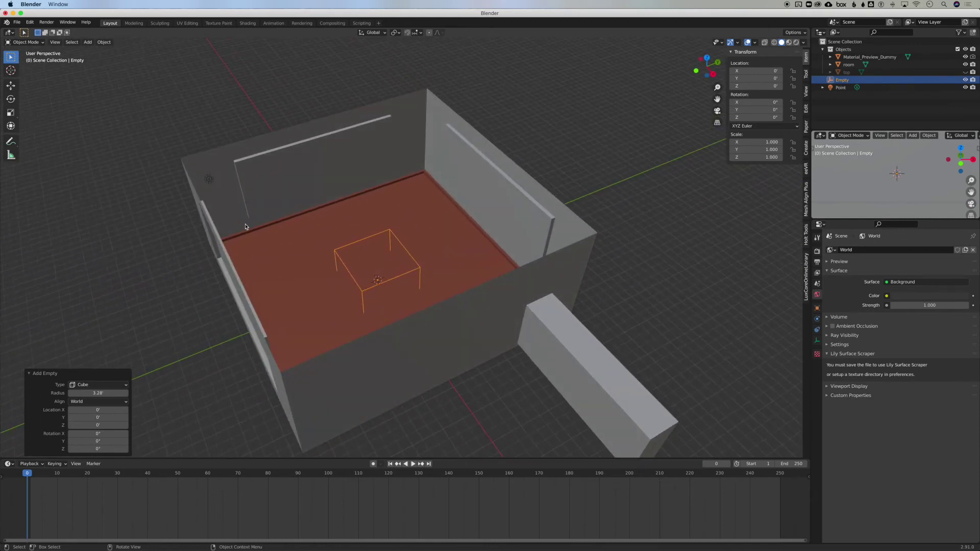
pyautogui.click(207, 180)
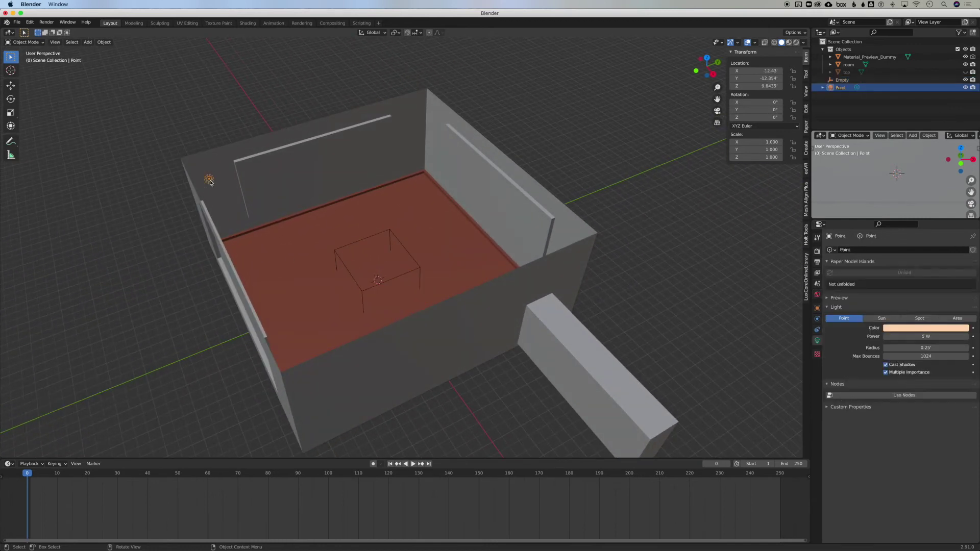
pyautogui.click(340, 258)
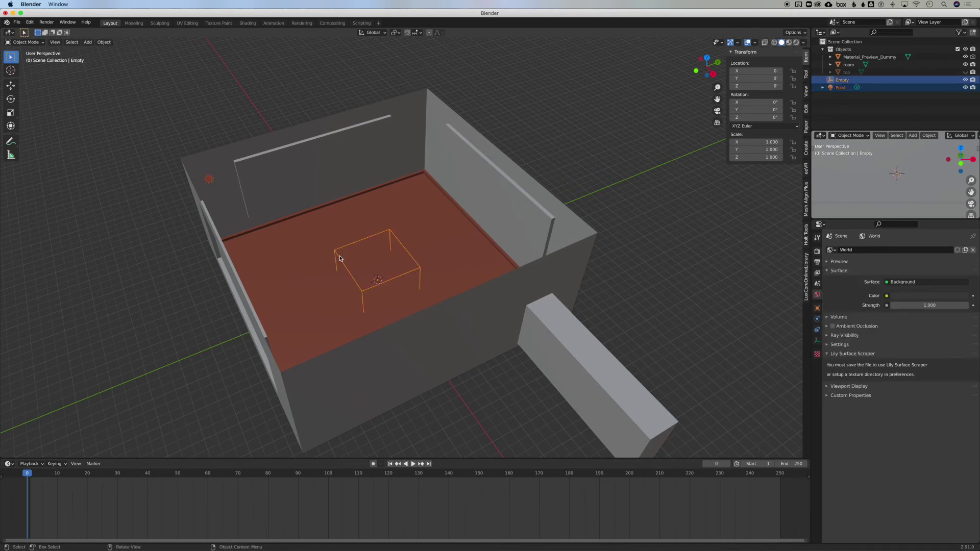
pyautogui.press('ctrl')
pyautogui.hotkey('ctrl', 'p')
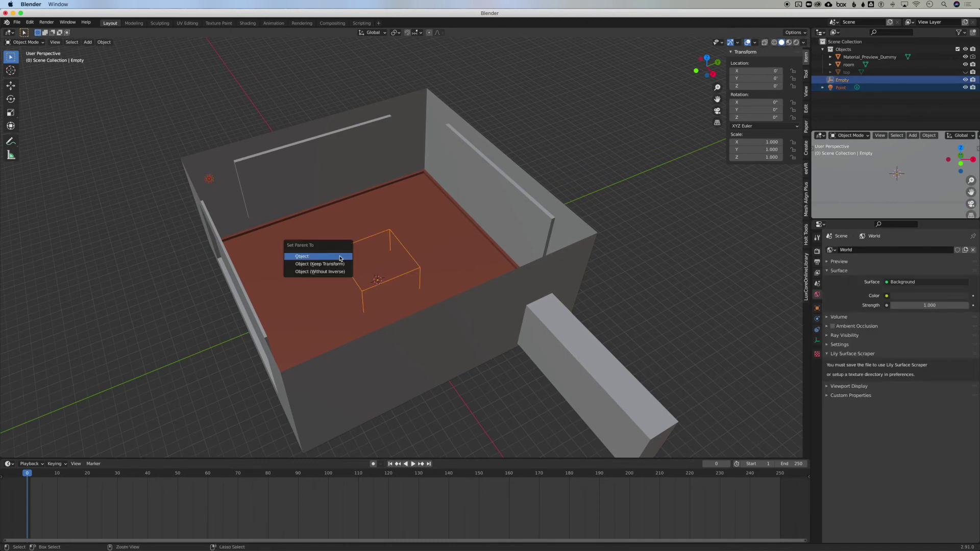
pyautogui.click(341, 265)
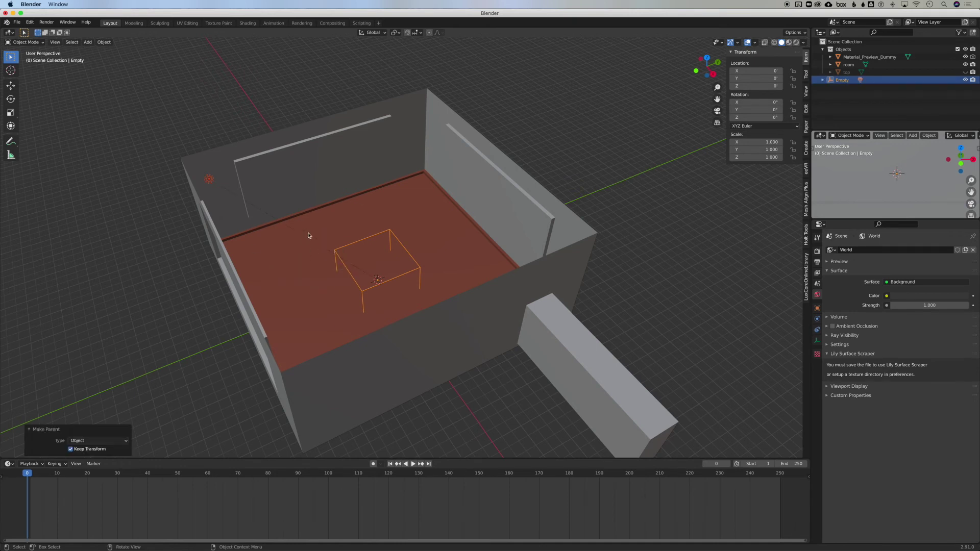
# Duplicate the empty with its light rotated 90° about Z, and repeat this twice so every corner has a light
pyautogui.press('shift')
pyautogui.hotkey('shift', 'd')
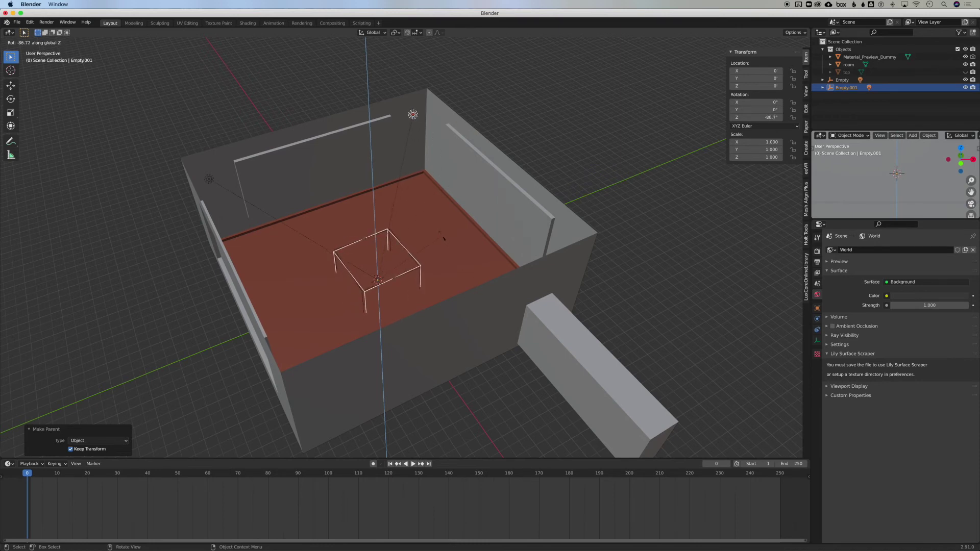
pyautogui.write('90')
pyautogui.press('Return')
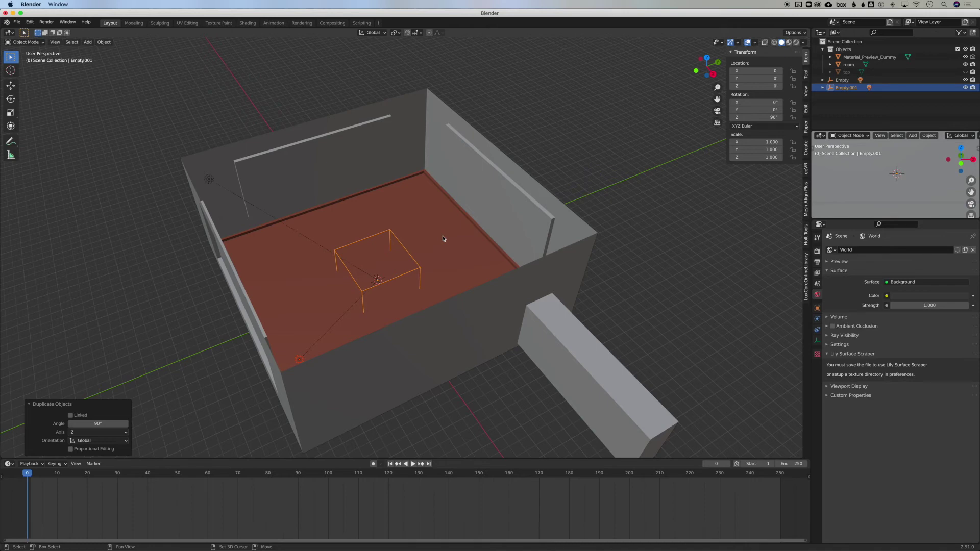
pyautogui.hotkey('shift', 'r')
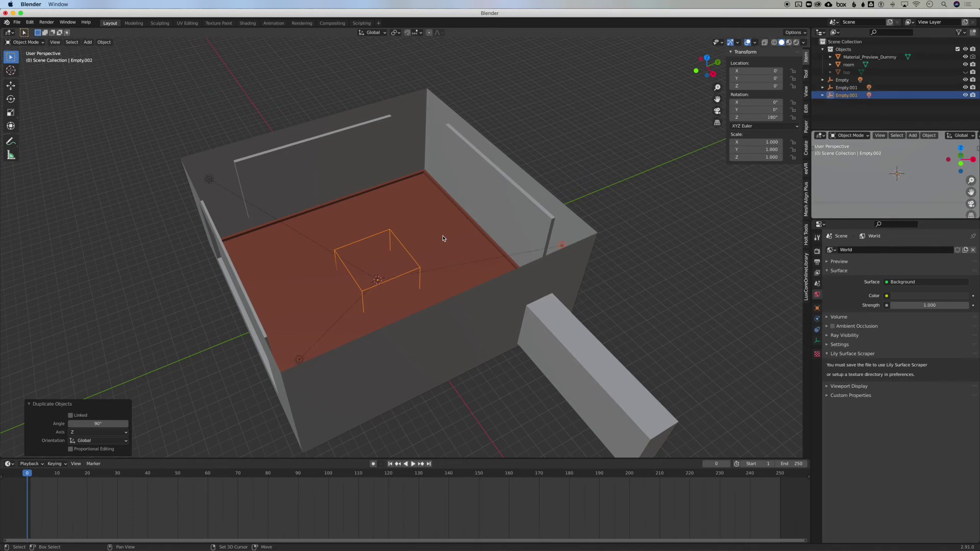
pyautogui.hotkey('shift', 'r')
pyautogui.press('KP_7')
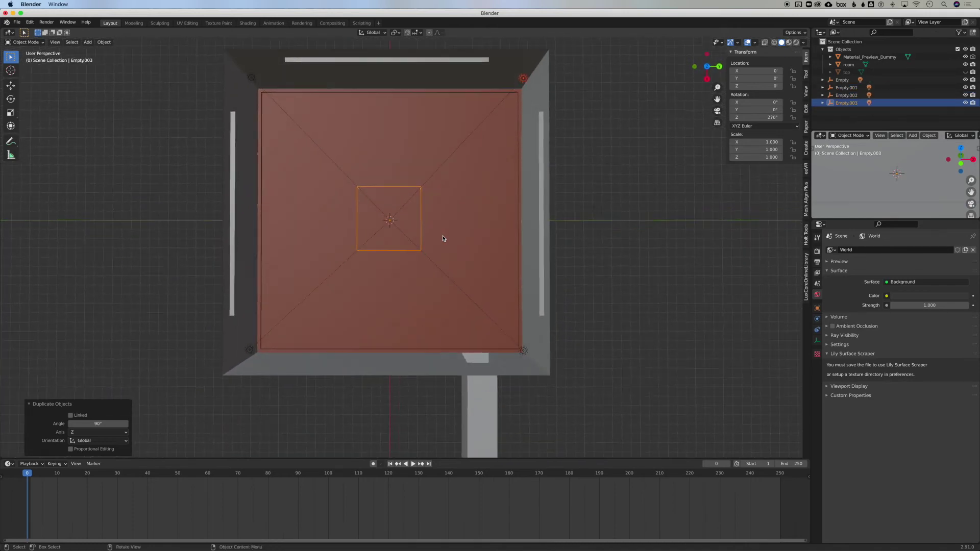
# Examine the placement of the four corner lights around the room from several angles
pyautogui.scroll(-10, 443, 239)
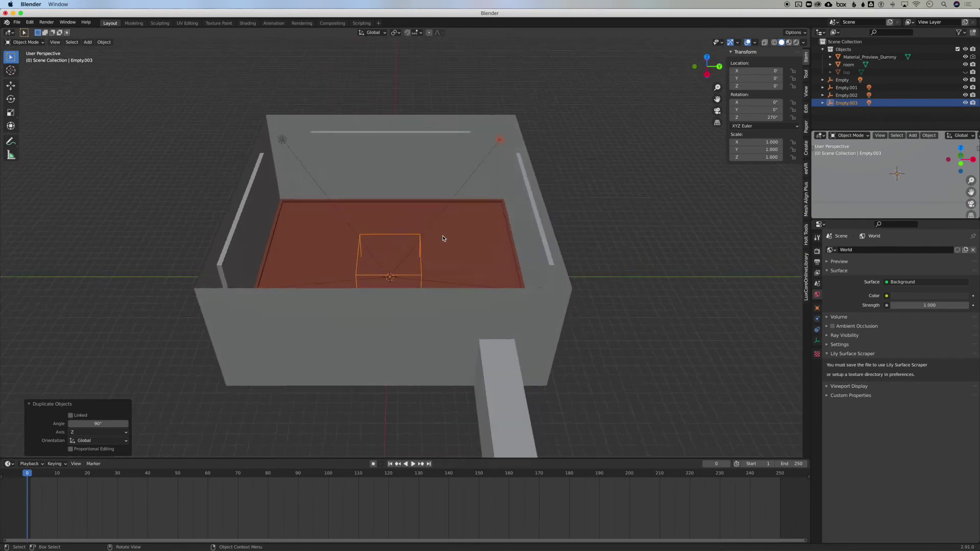
pyautogui.hscroll(10, 443, 238)
pyautogui.scroll(6, 443, 238)
pyautogui.scroll(-2, 443, 238)
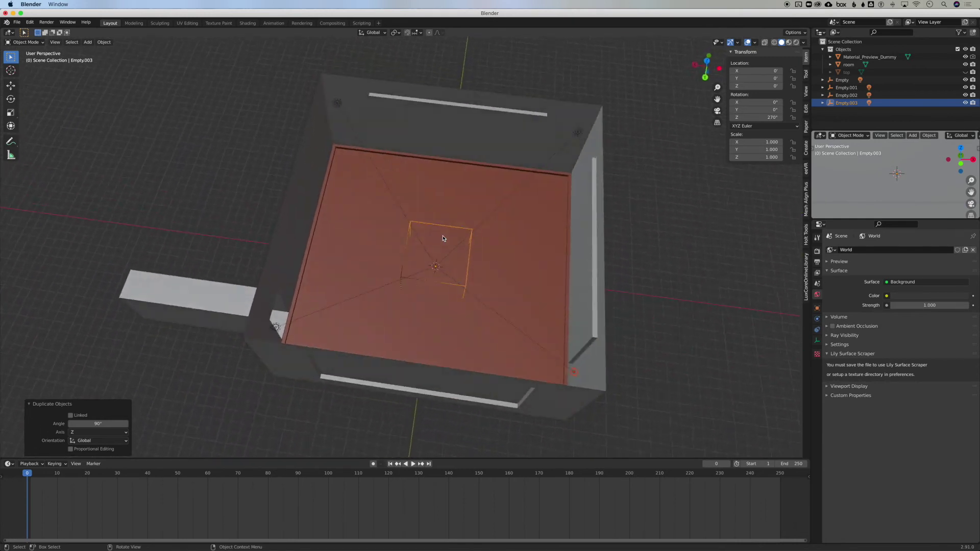
pyautogui.scroll(-4, 443, 239)
pyautogui.hscroll(6, 443, 238)
pyautogui.scroll(8, 443, 238)
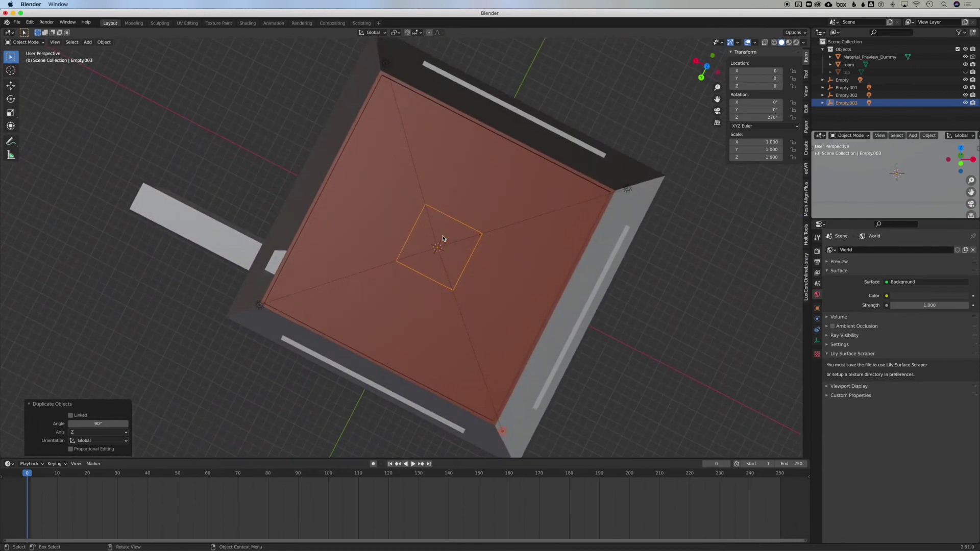
pyautogui.scroll(-6, 443, 239)
pyautogui.hscroll(-4, 443, 239)
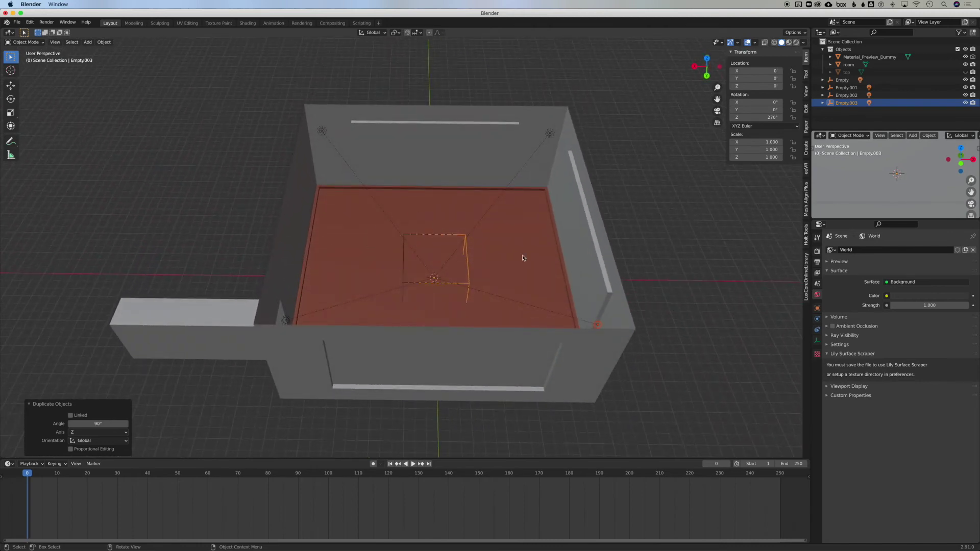
# Deselect everything and preview the room in rendered shading
pyautogui.click(663, 230)
pyautogui.click(796, 42)
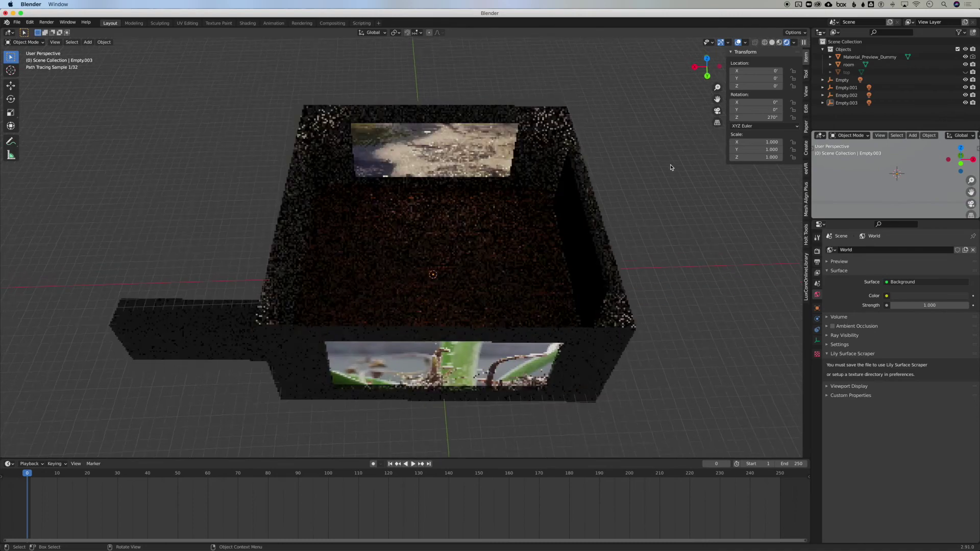
pyautogui.scroll(5, 671, 167)
pyautogui.hscroll(4, 670, 167)
pyautogui.scroll(-4, 672, 168)
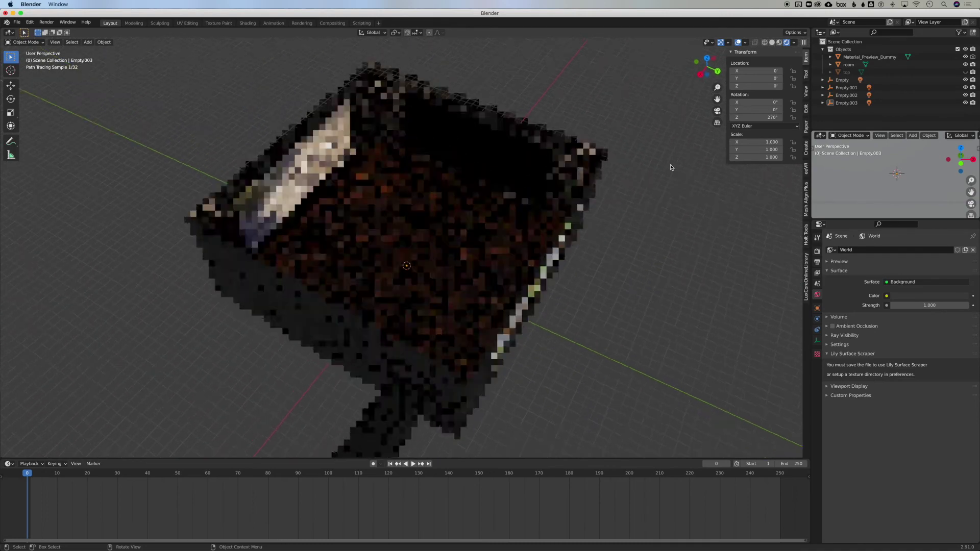
# Move the timeline to frame 40 and check the movie screens and corner lighting from different sides
pyautogui.press('space')
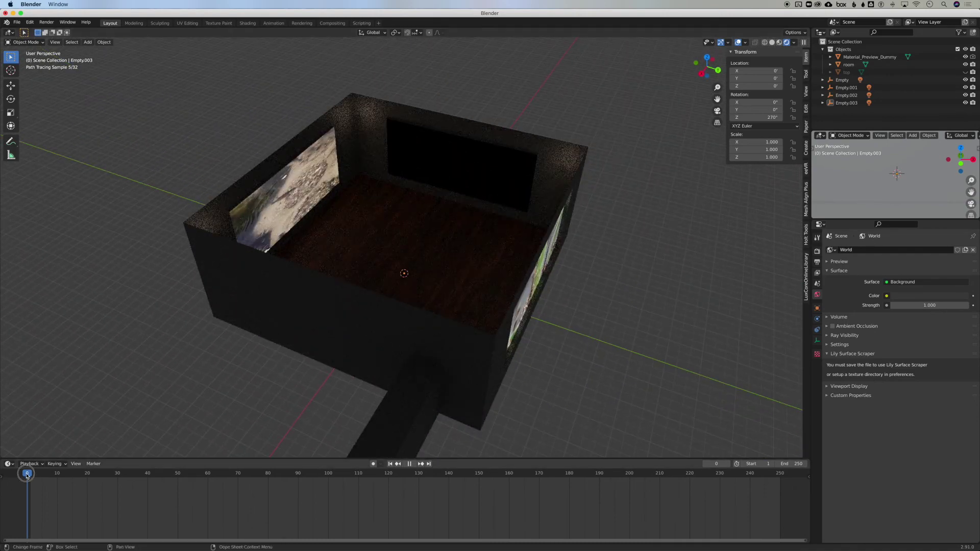
pyautogui.moveTo(147, 489); pyautogui.dragTo(148, 490)
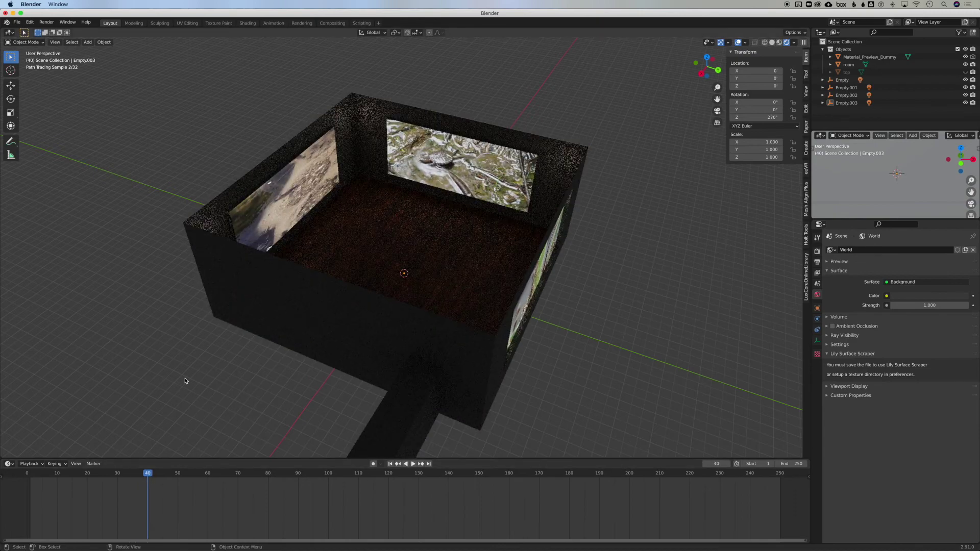
pyautogui.hscroll(7, 186, 379)
pyautogui.scroll(4, 185, 381)
pyautogui.scroll(-6, 186, 381)
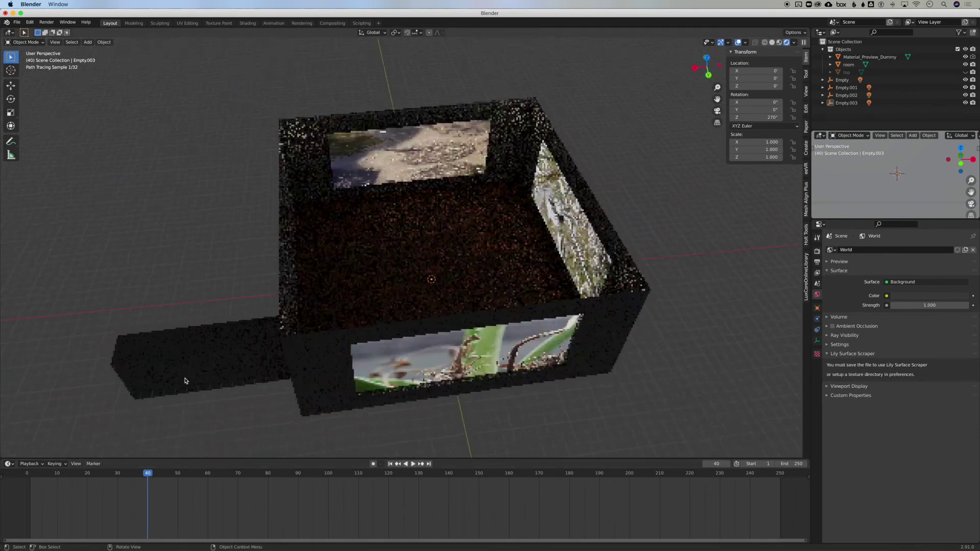
pyautogui.hscroll(7, 186, 381)
pyautogui.hscroll(-7, 185, 380)
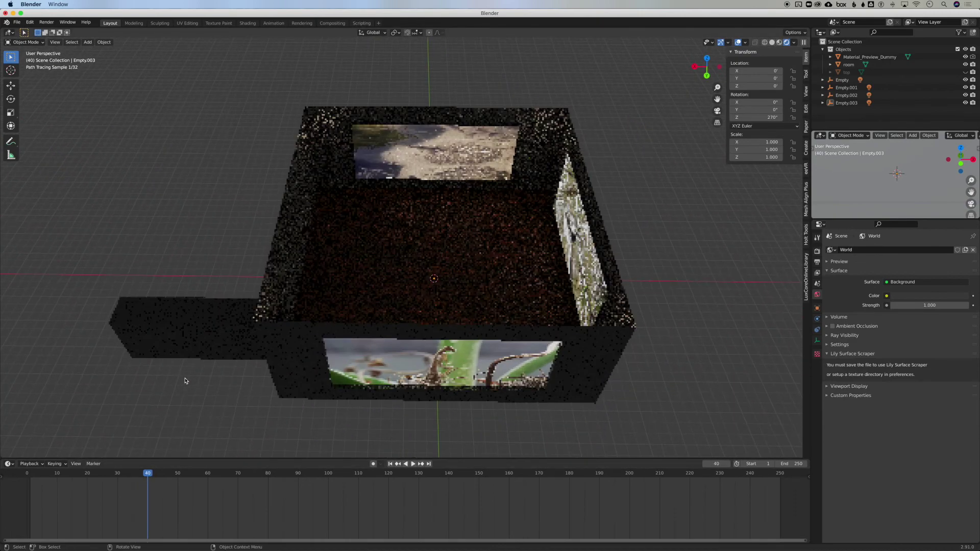
pyautogui.hscroll(-2, 163, 233)
pyautogui.hscroll(-5, 163, 233)
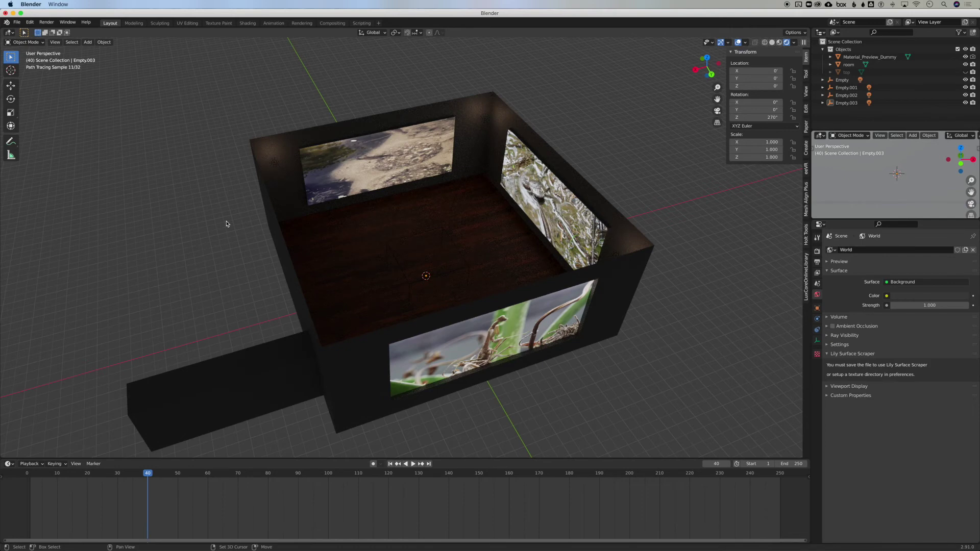
# Add a camera at the centre of the room and raise it about 3.64' along Z
pyautogui.hotkey('shift', 'a')
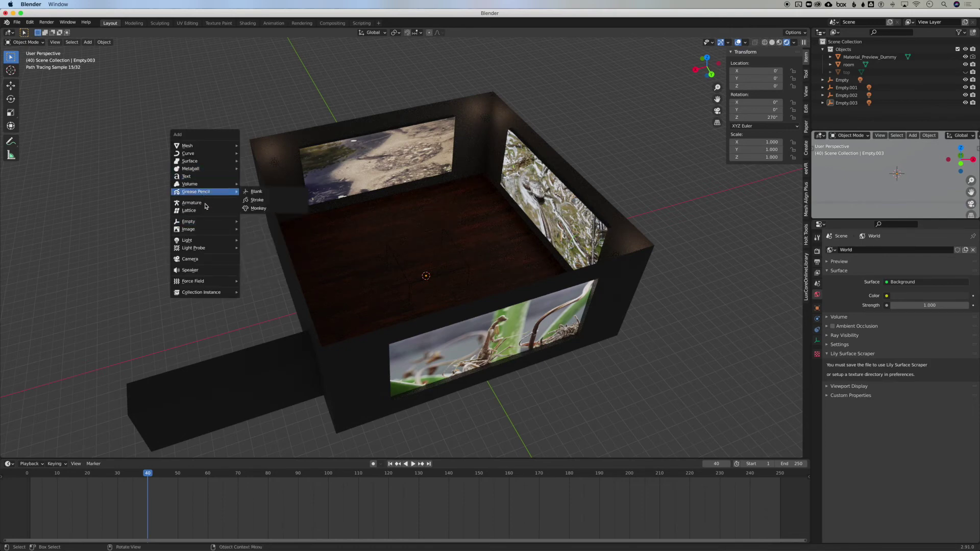
pyautogui.click(206, 264)
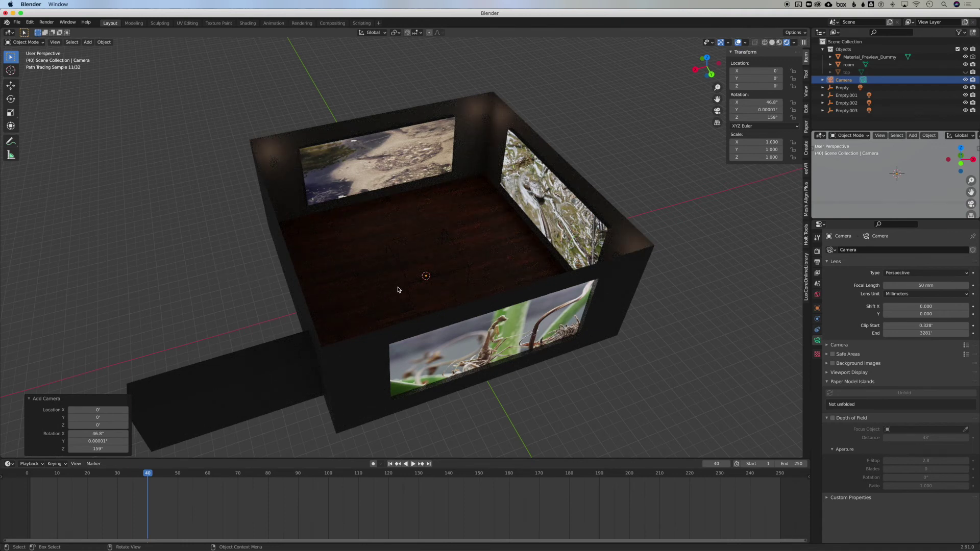
pyautogui.press('g')
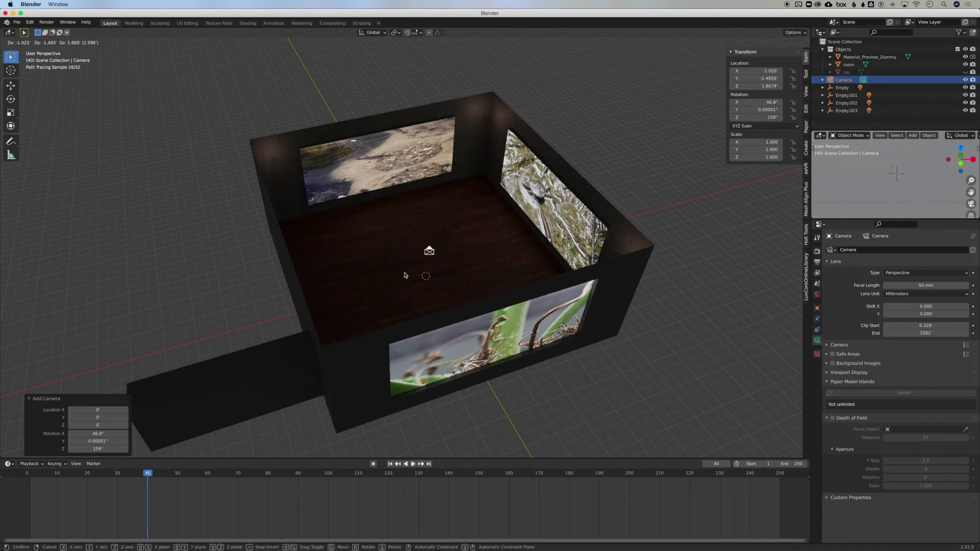
pyautogui.press('Escape')
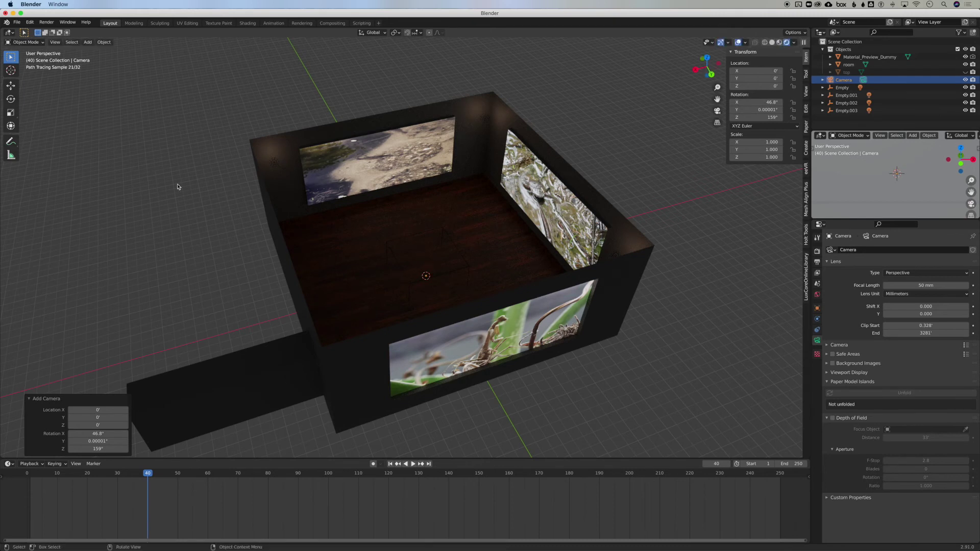
pyautogui.click(11, 86)
pyautogui.moveTo(428, 254); pyautogui.dragTo(427, 212)
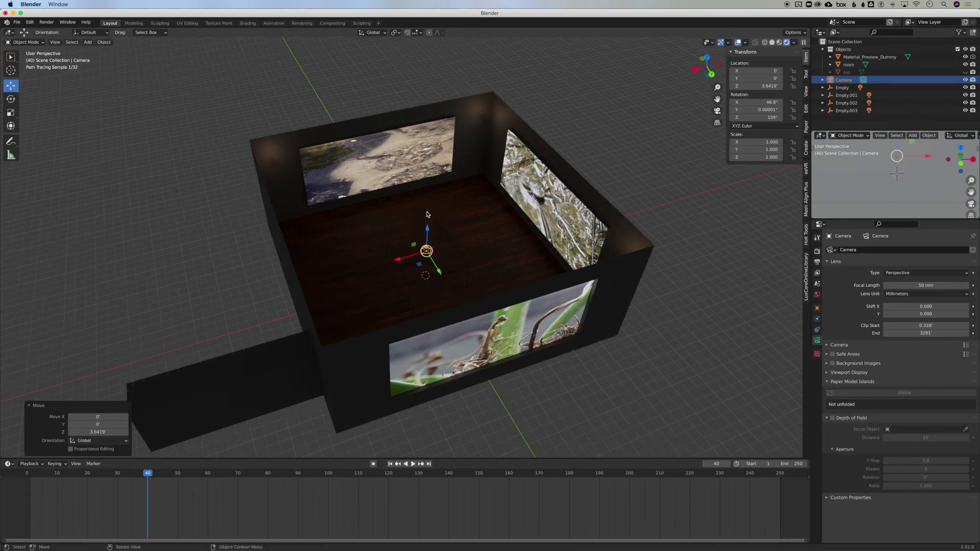
# Clear the camera's rotation on all axes
pyautogui.hscroll(-10, 427, 214)
pyautogui.hscroll(-15, 428, 214)
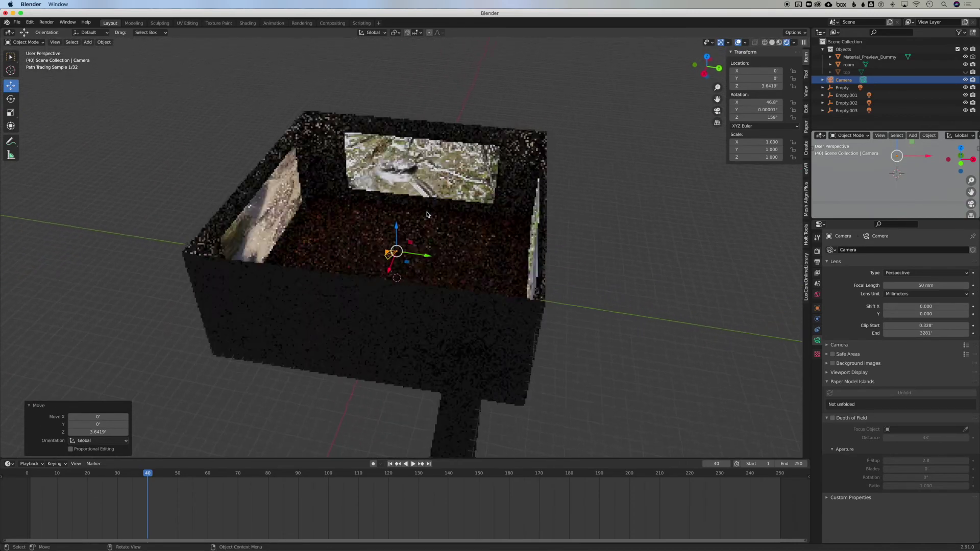
pyautogui.hscroll(-10, 428, 214)
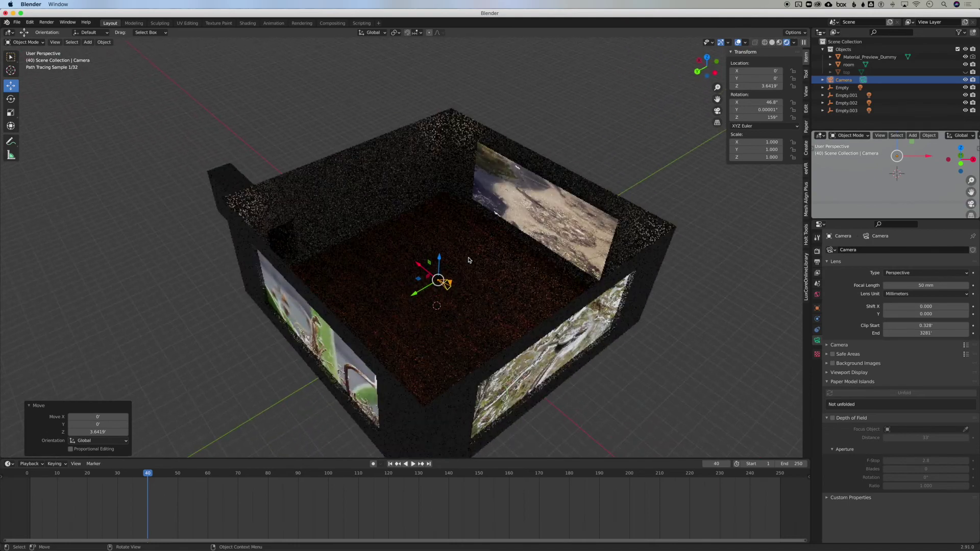
pyautogui.hscroll(10, 472, 293)
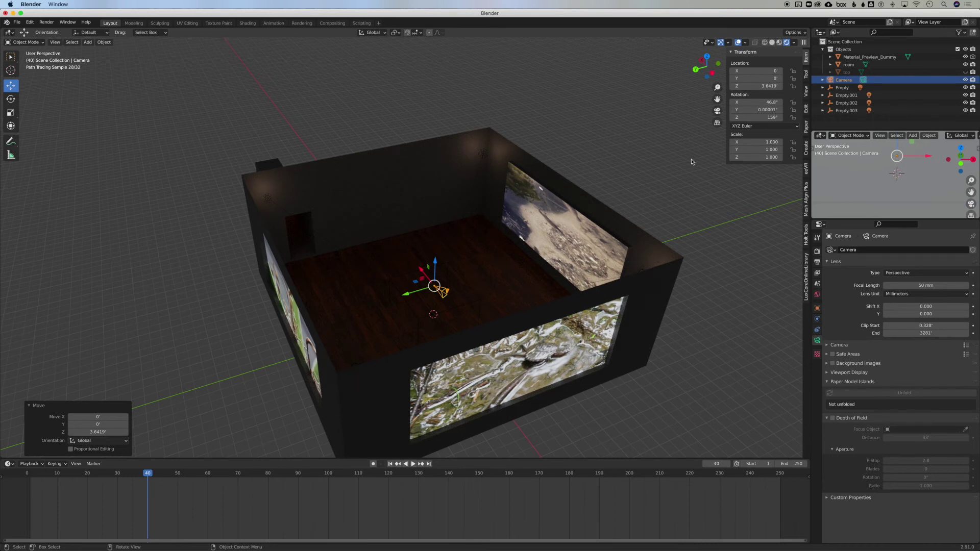
pyautogui.hotkey('alt', 'r')
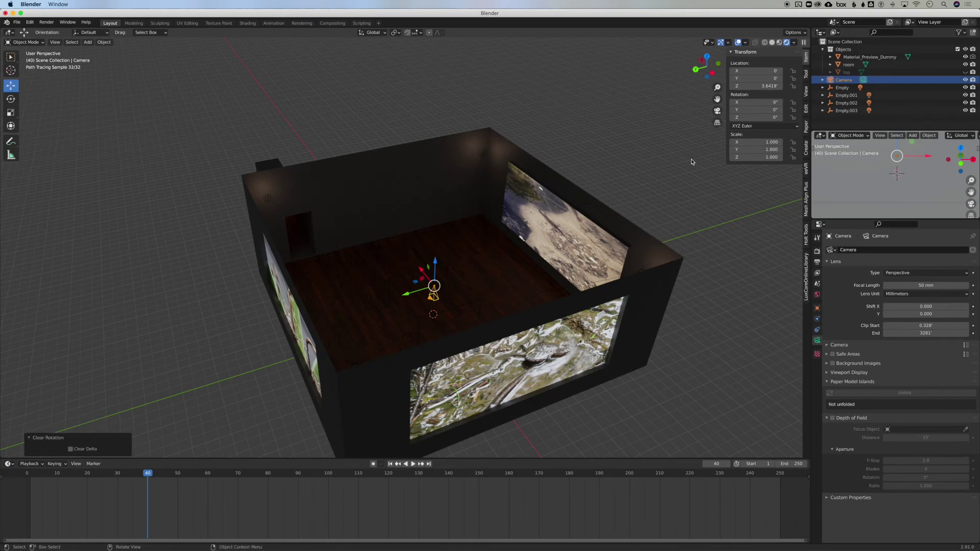
# Set the camera's X rotation to 90° and look at the room through the camera
pyautogui.hscroll(-10, 693, 161)
pyautogui.hscroll(12, 693, 162)
pyautogui.scroll(5, 693, 161)
pyautogui.scroll(-6, 692, 162)
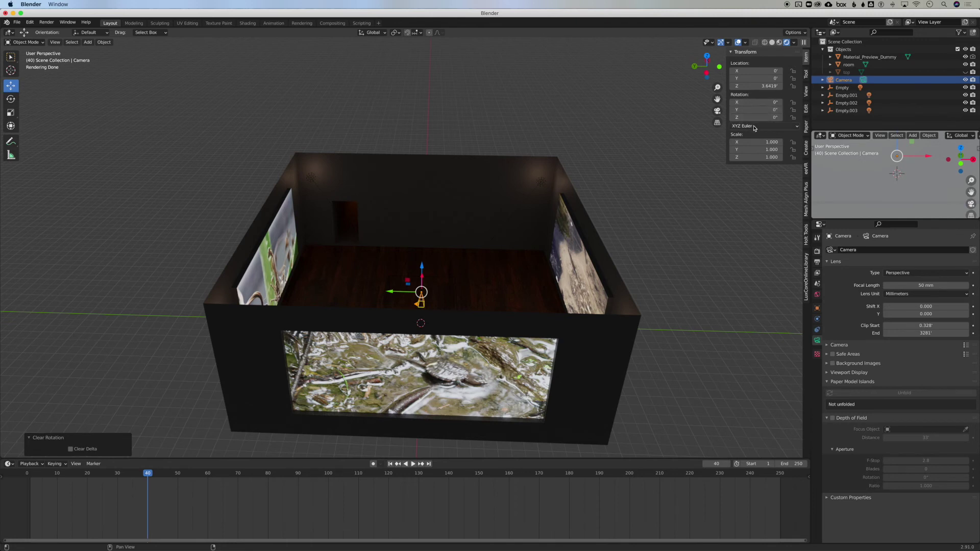
pyautogui.doubleClick(751, 102)
pyautogui.press('Return')
pyautogui.hscroll(-10, 636, 169)
pyautogui.hscroll(-15, 637, 169)
pyautogui.hscroll(-5, 637, 169)
pyautogui.click(717, 111)
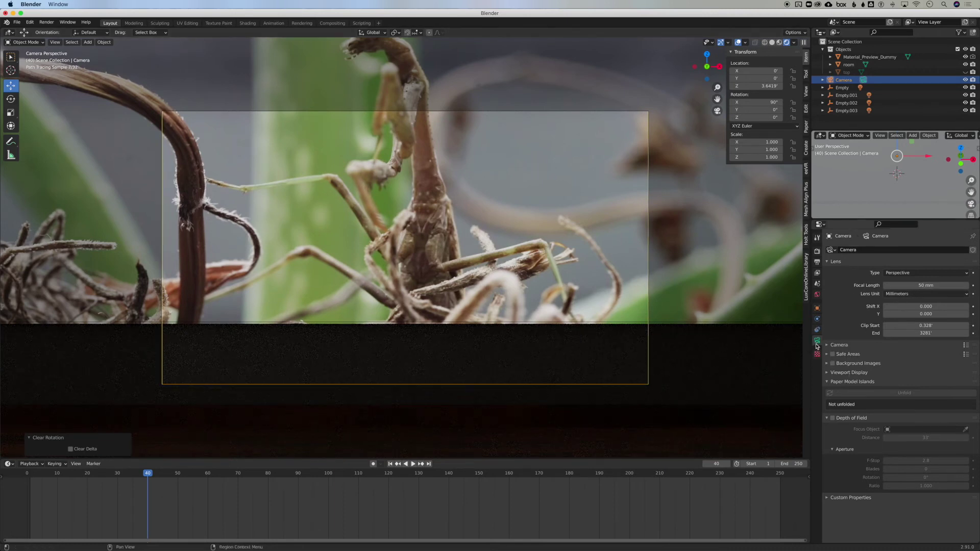
# Change the camera's lens type to Panoramic with the Equirectangular panorama type
pyautogui.click(907, 273)
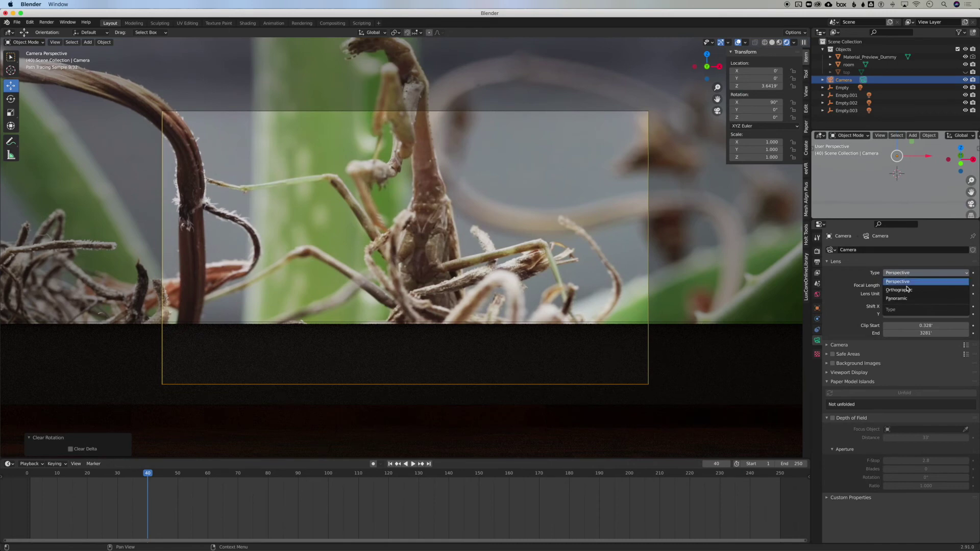
pyautogui.click(907, 298)
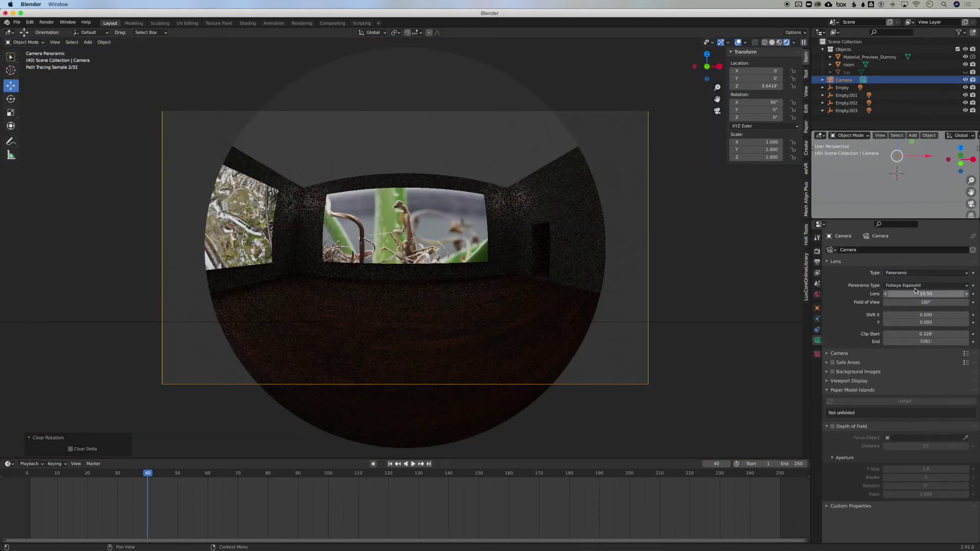
pyautogui.click(902, 286)
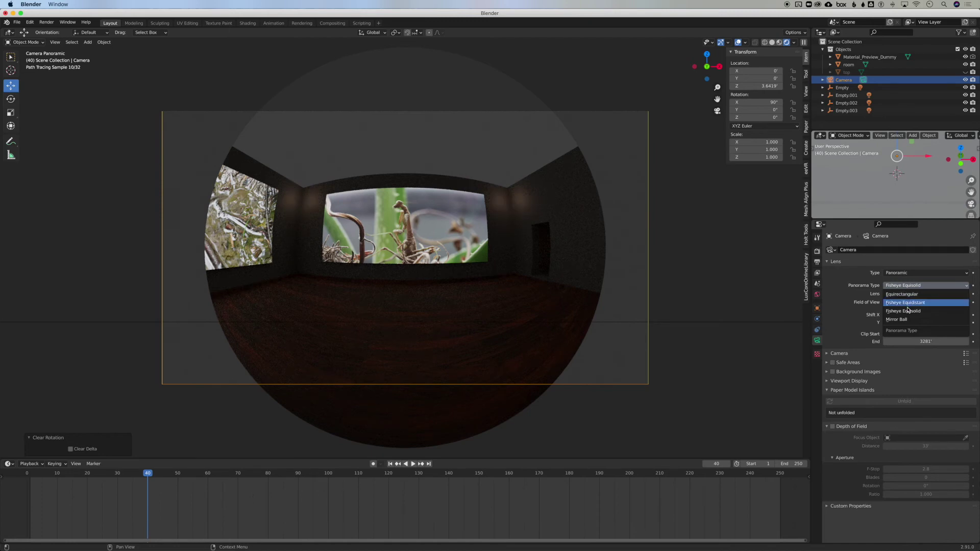
pyautogui.click(903, 294)
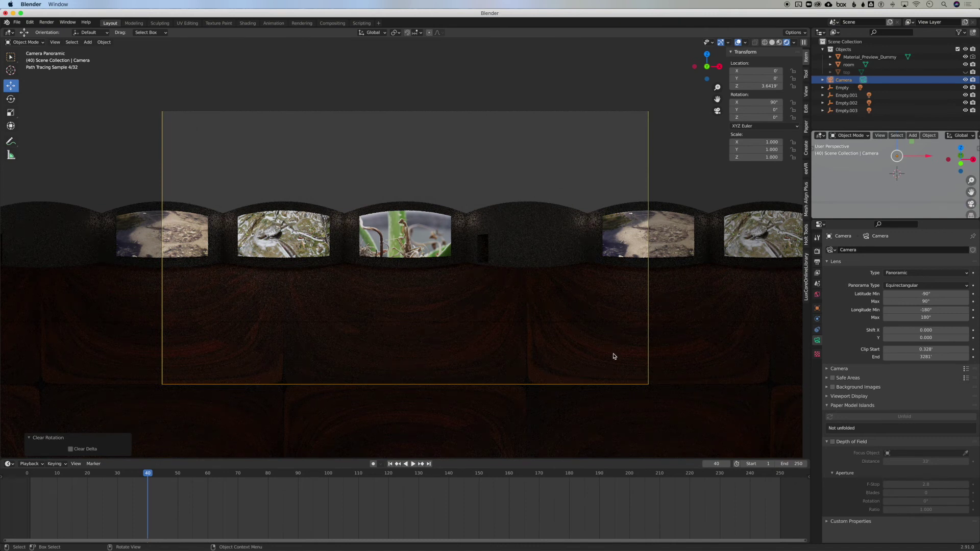
# Set the output's horizontal resolution to 1080*2 (2160 px)
pyautogui.click(528, 96)
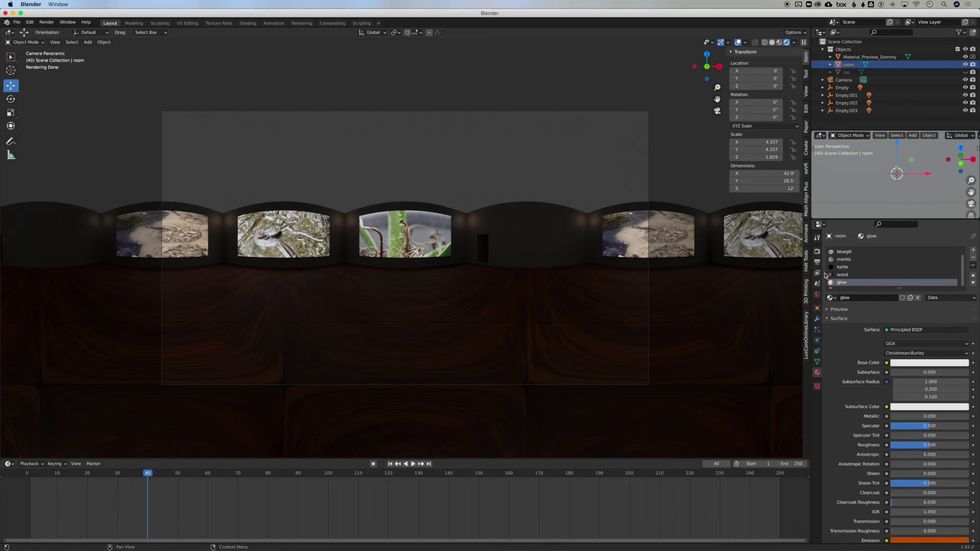
pyautogui.click(817, 263)
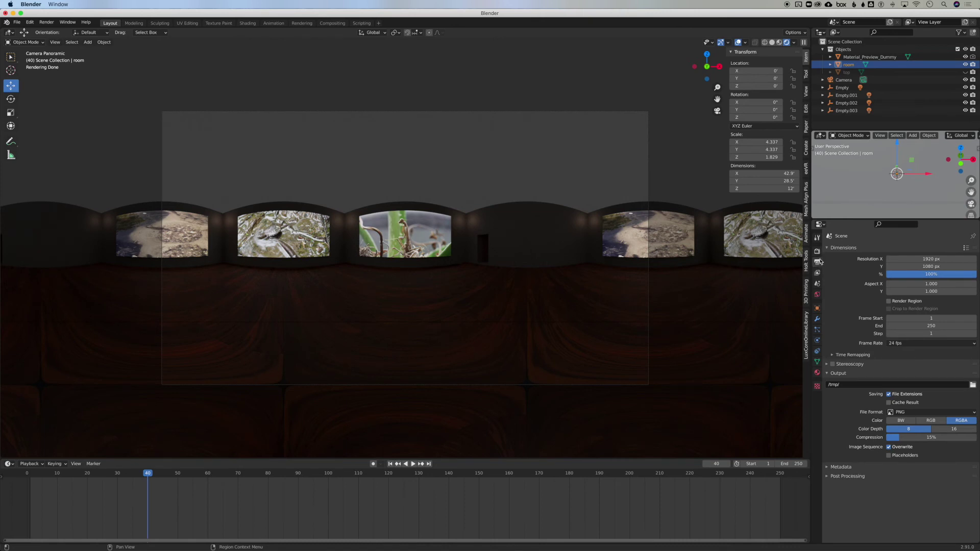
pyautogui.click(928, 268)
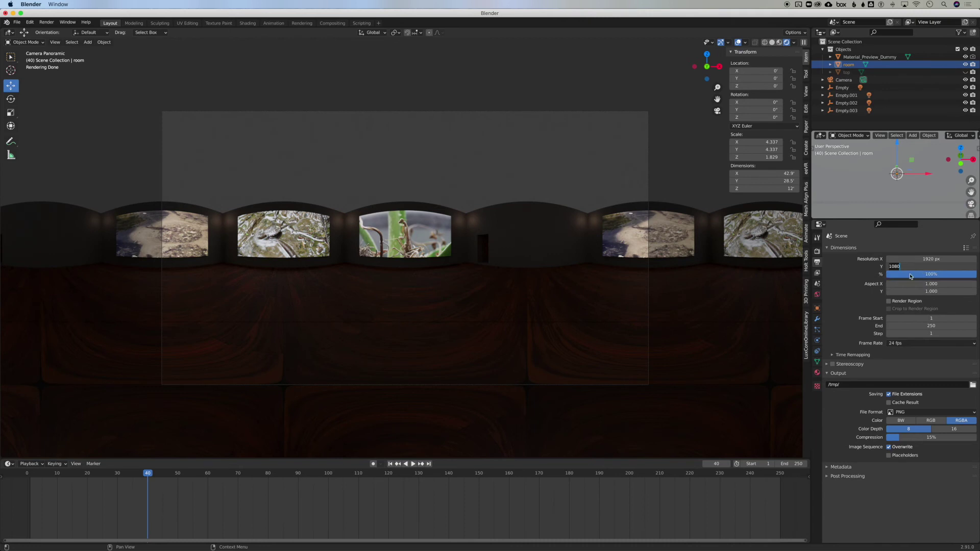
pyautogui.click(907, 268)
pyautogui.click(928, 261)
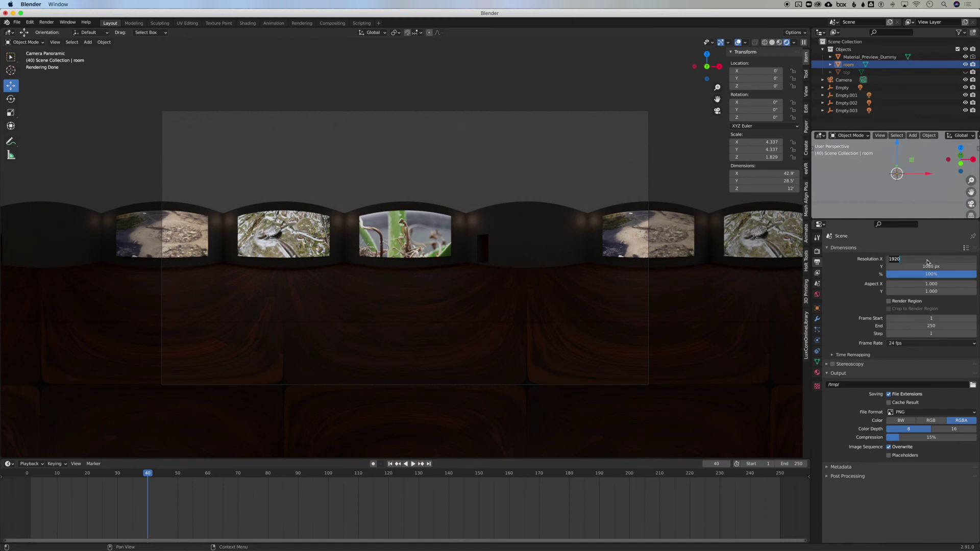
pyautogui.write('10')
pyautogui.write('80*2')
pyautogui.press('Return')
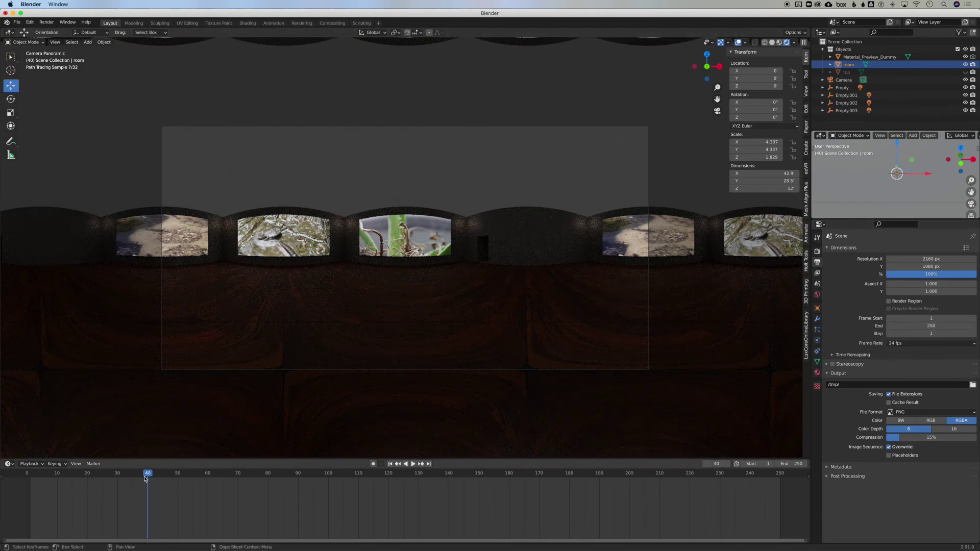
# Move the timeline to frame 0 and set the animation's end frame to 15*24 (360)
pyautogui.moveTo(145, 478); pyautogui.dragTo(23, 480)
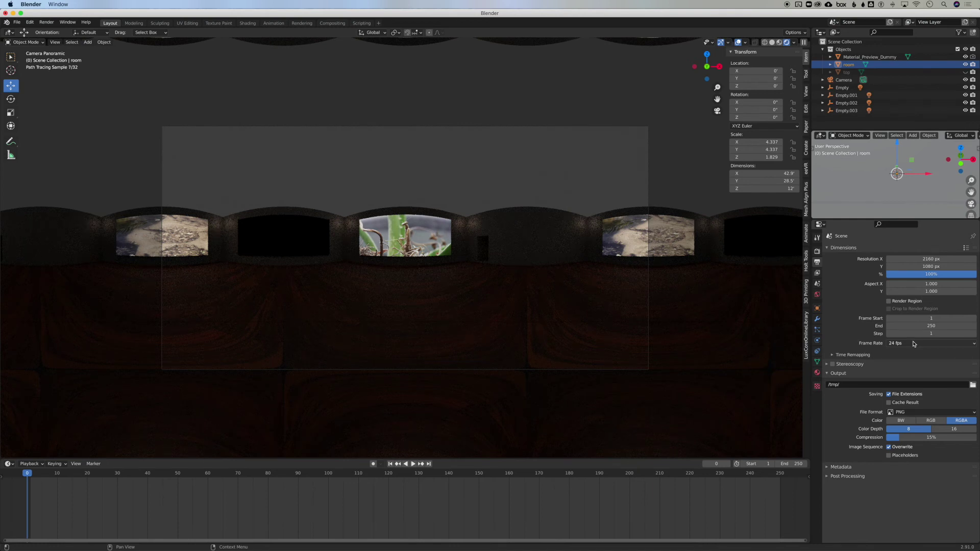
pyautogui.click(916, 344)
pyautogui.click(903, 328)
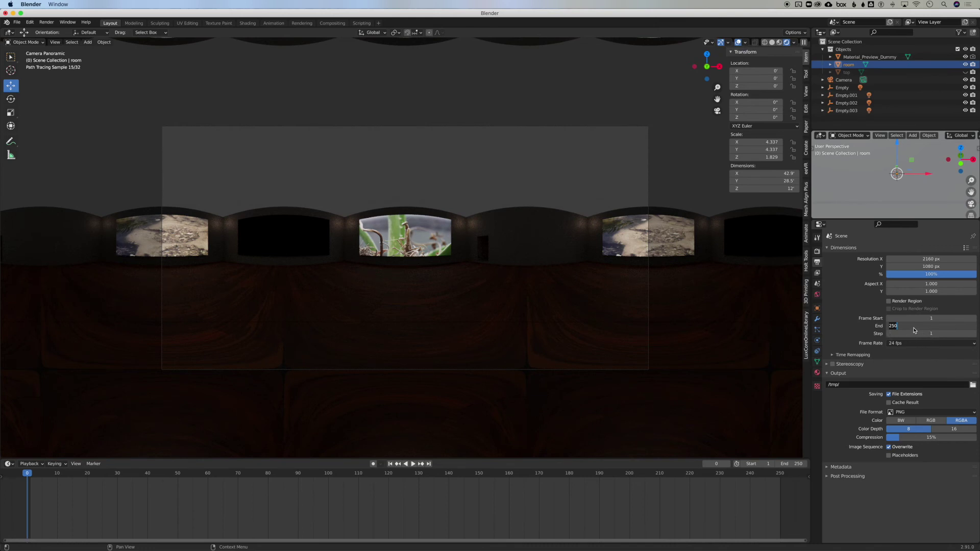
pyautogui.write('15*24')
pyautogui.press('Return')
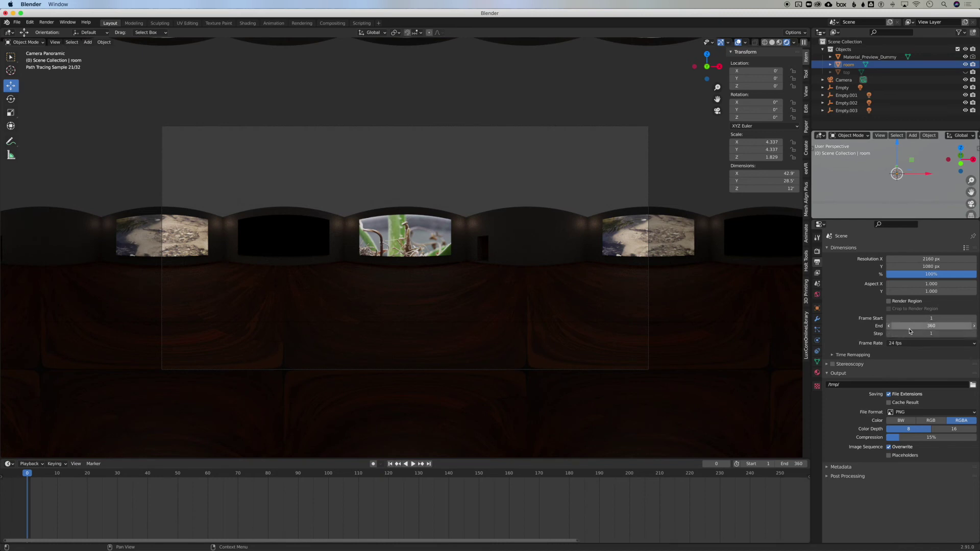
# Scrub the timeline to about frame 352 to check the movie screens and return to frame 1
pyautogui.scroll(-2, 550, 509)
pyautogui.scroll(-4, 551, 510)
pyautogui.hscroll(5, 552, 510)
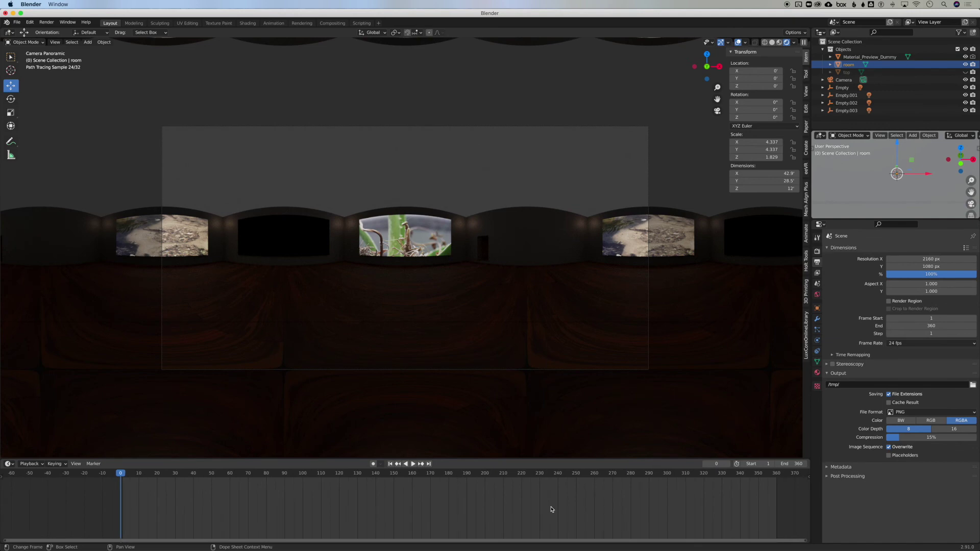
pyautogui.moveTo(121, 474); pyautogui.dragTo(762, 475)
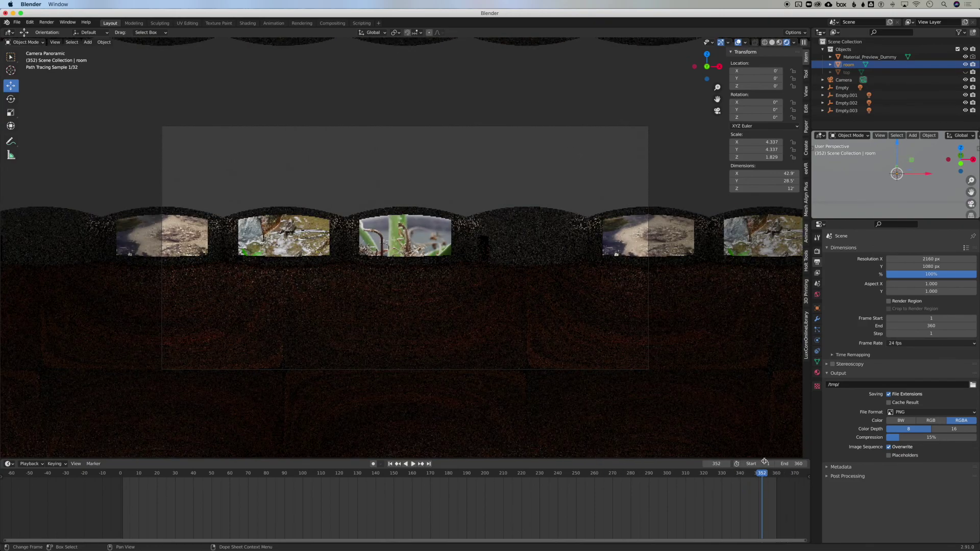
pyautogui.click(816, 251)
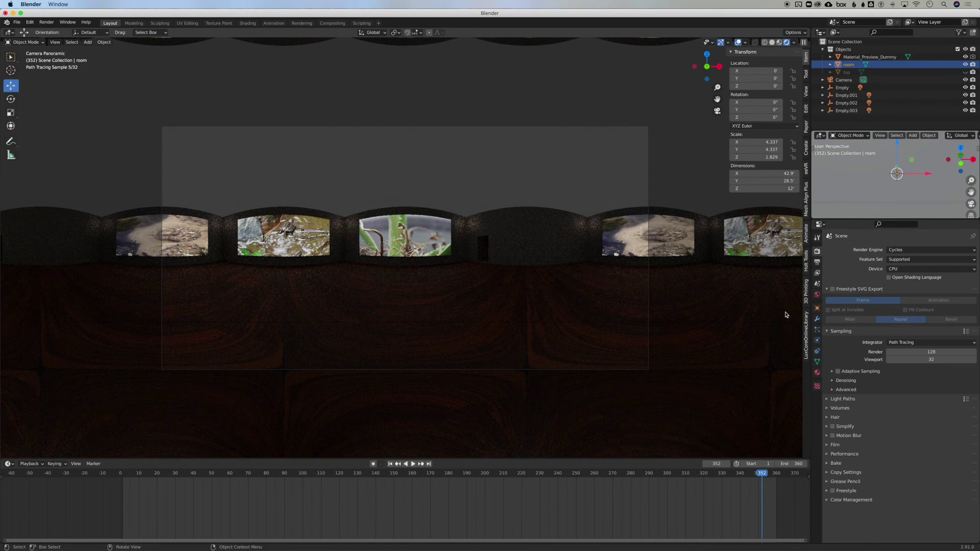
pyautogui.click(390, 463)
# Enable Stereoscopy and set the output path to the Movies/vids folder with the file name space
pyautogui.click(817, 262)
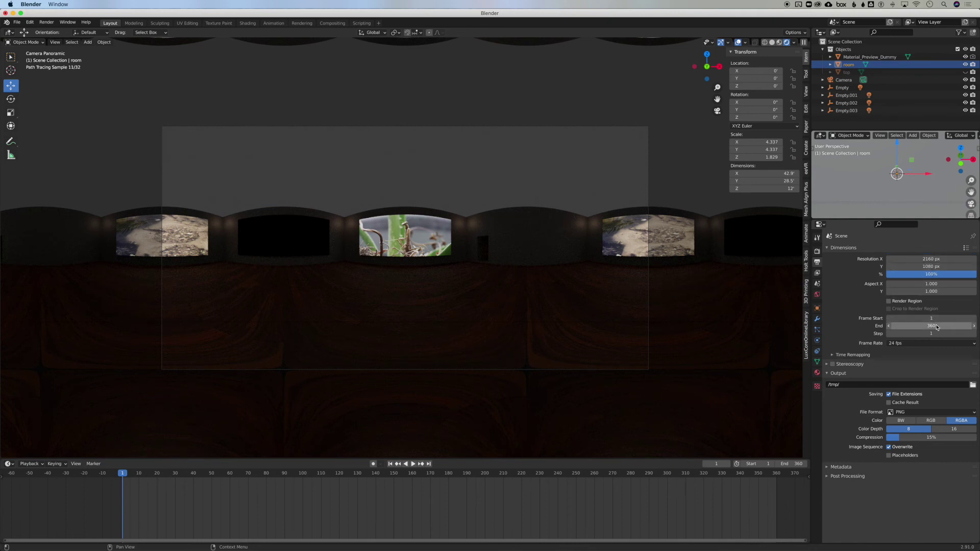
pyautogui.click(834, 364)
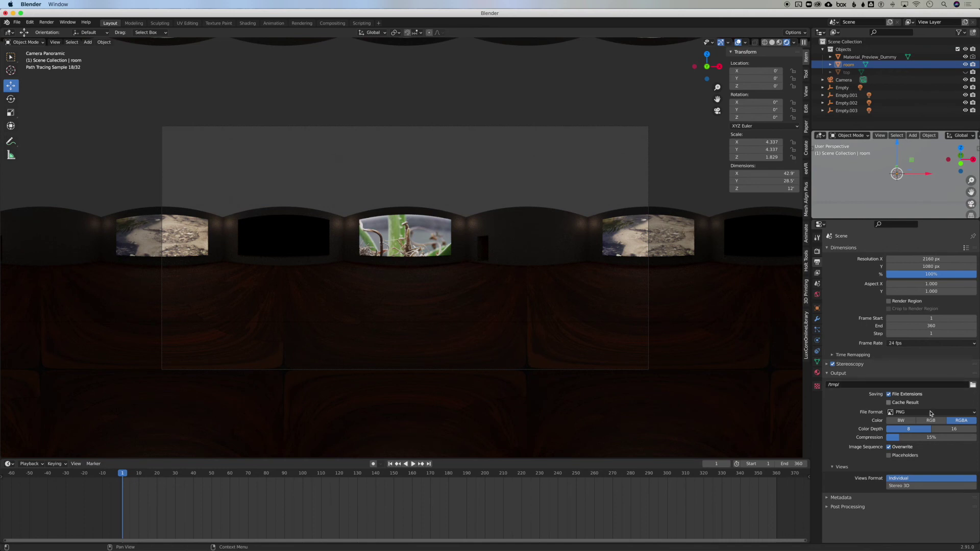
pyautogui.click(973, 385)
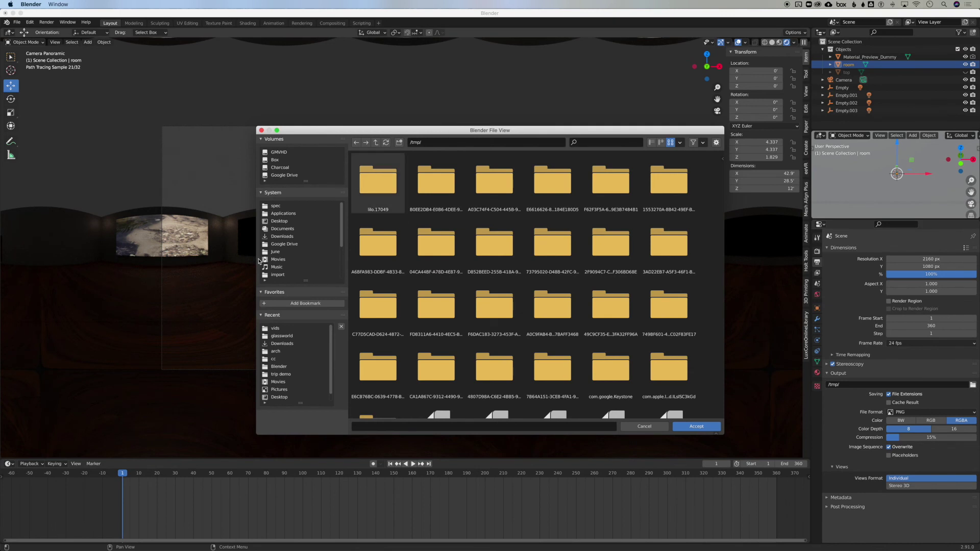
pyautogui.click(277, 259)
pyautogui.doubleClick(377, 184)
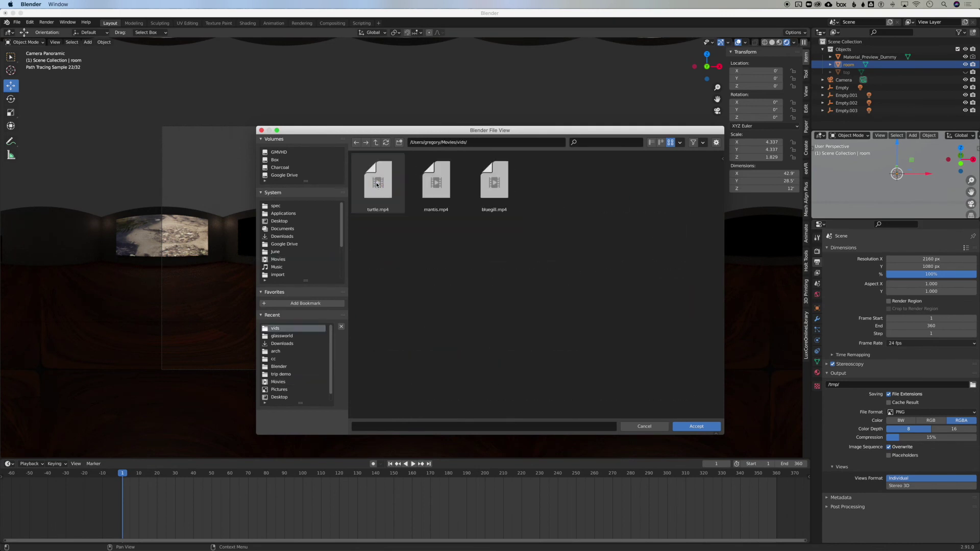
pyautogui.click(499, 424)
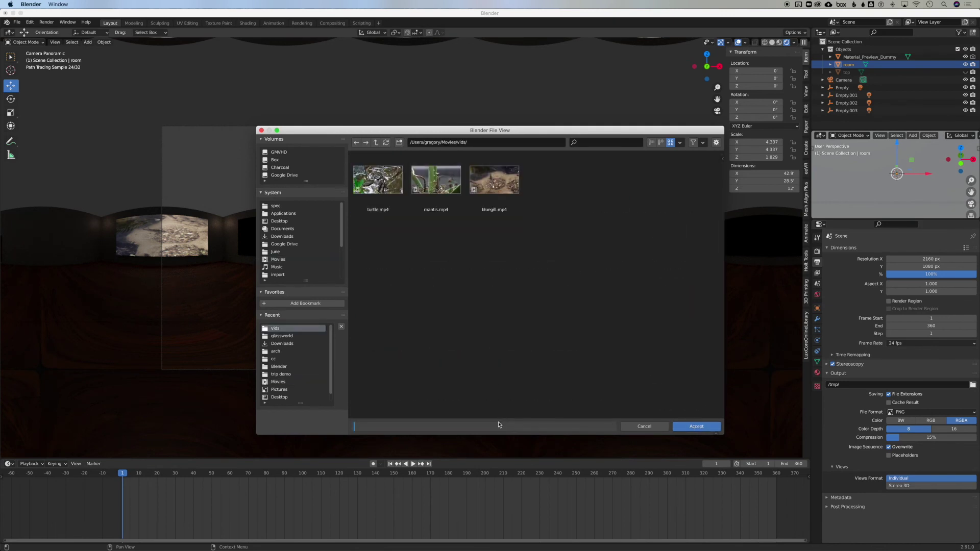
pyautogui.write('space')
pyautogui.click(698, 428)
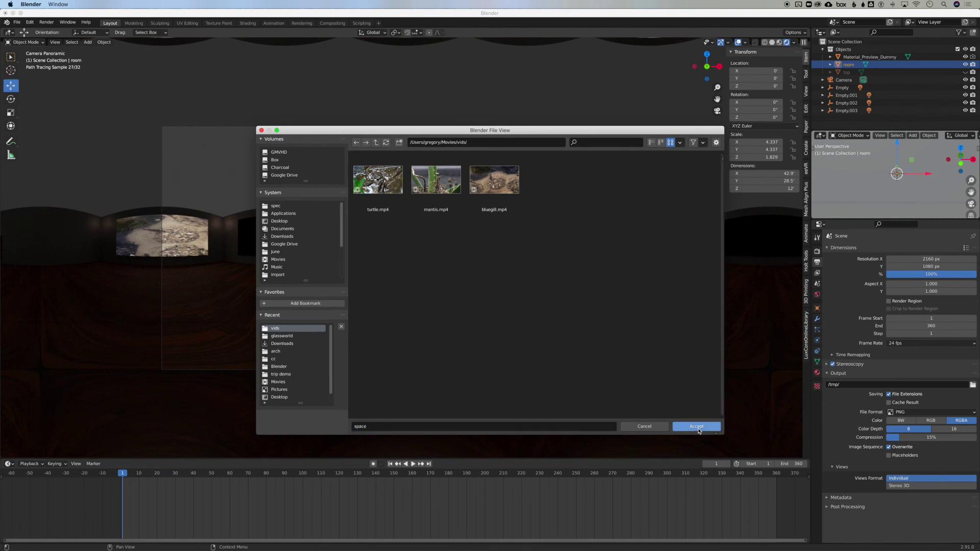
pyautogui.click(700, 428)
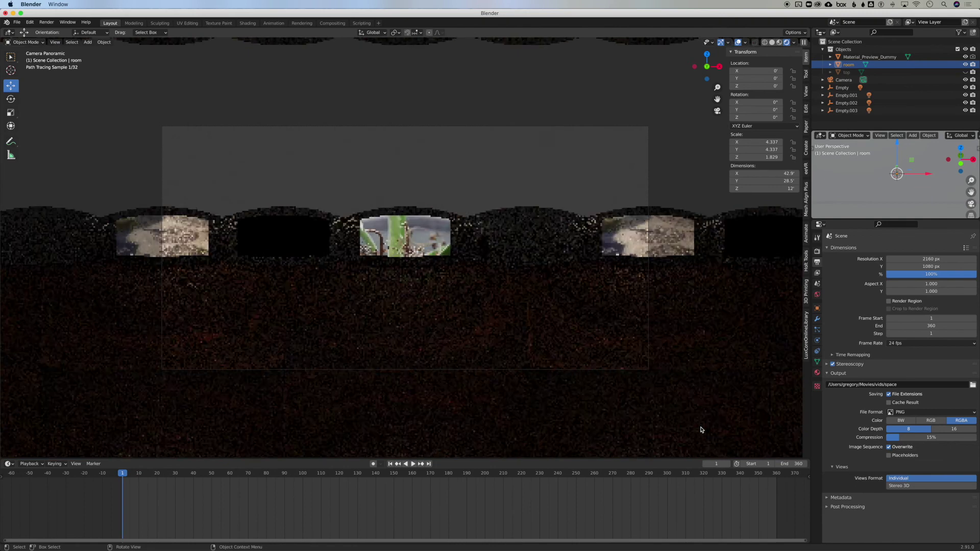
# Set the output file format to FFmpeg video with an MPEG-4 container
pyautogui.click(922, 413)
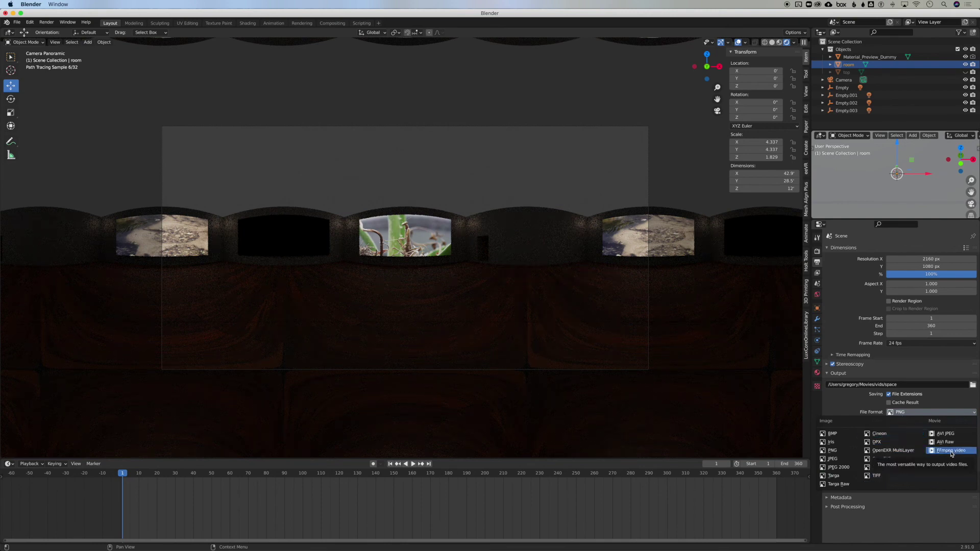
pyautogui.click(952, 451)
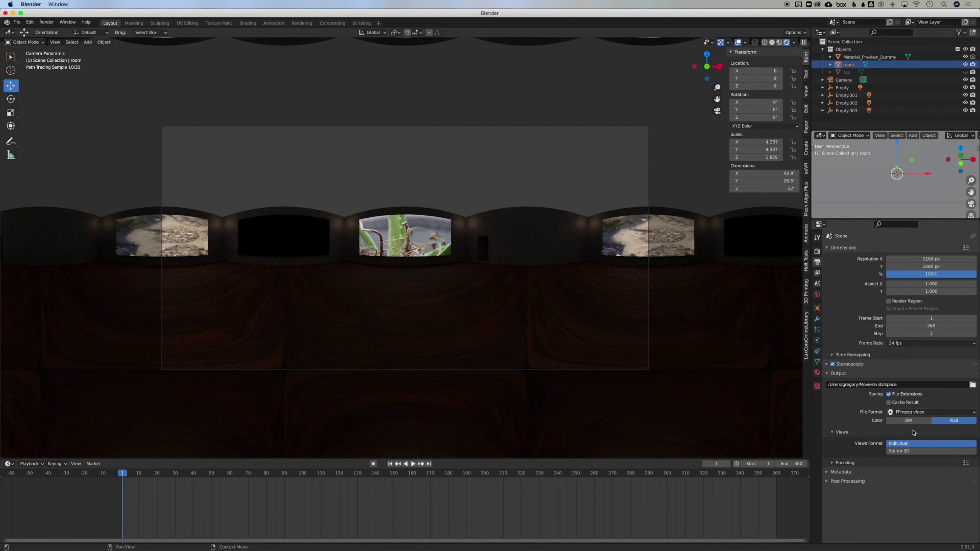
pyautogui.click(833, 463)
pyautogui.click(902, 475)
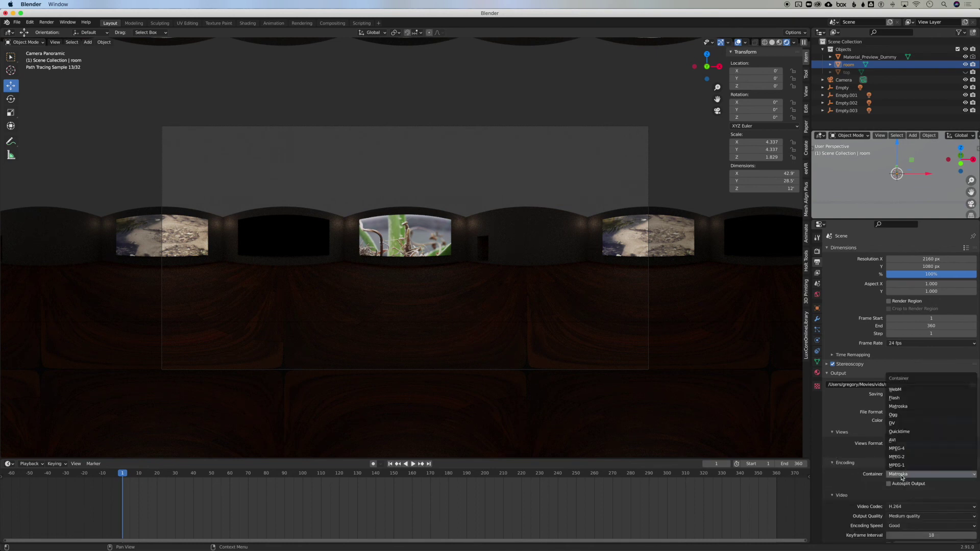
pyautogui.click(912, 449)
pyautogui.scroll(-3, 925, 472)
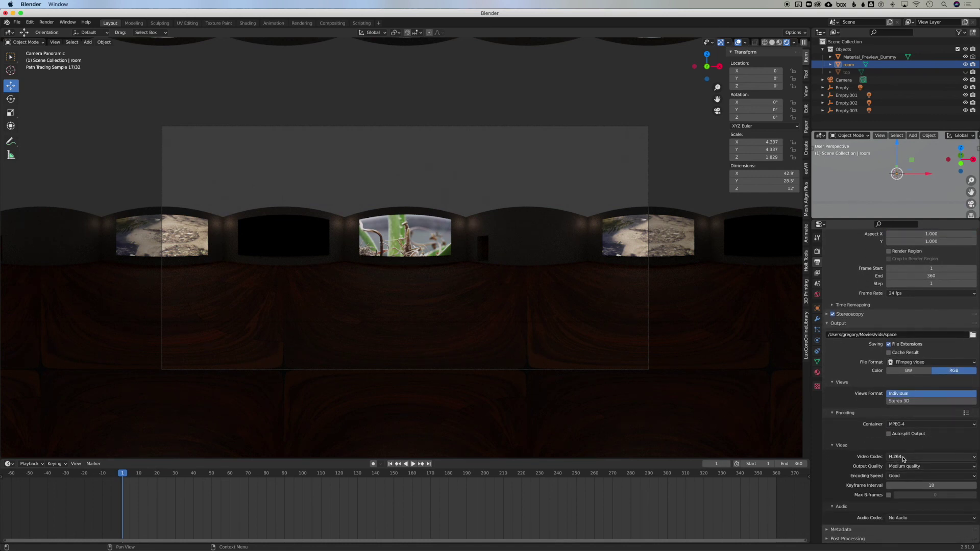
pyautogui.scroll(3, 926, 460)
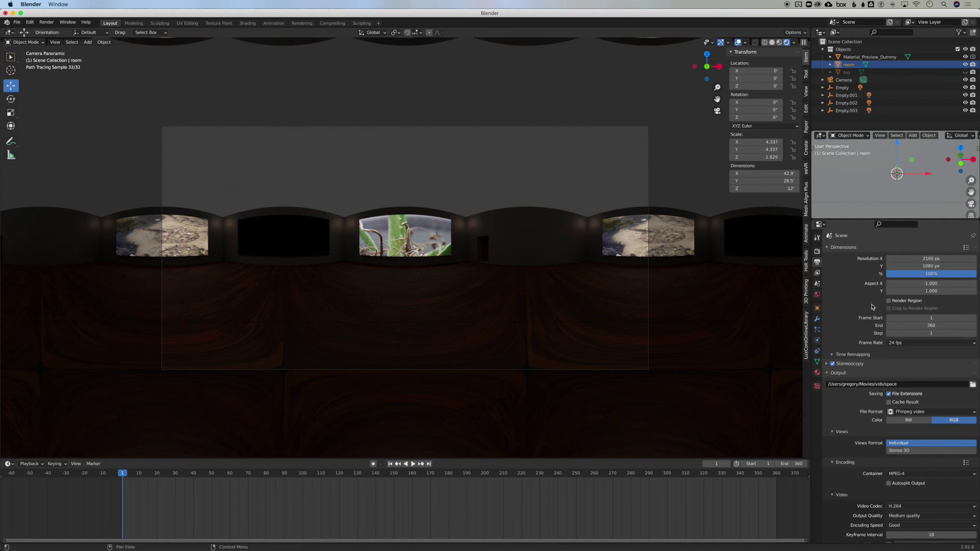
# Keep CPU as the Cycles render device and set the render samples to 64
pyautogui.click(821, 253)
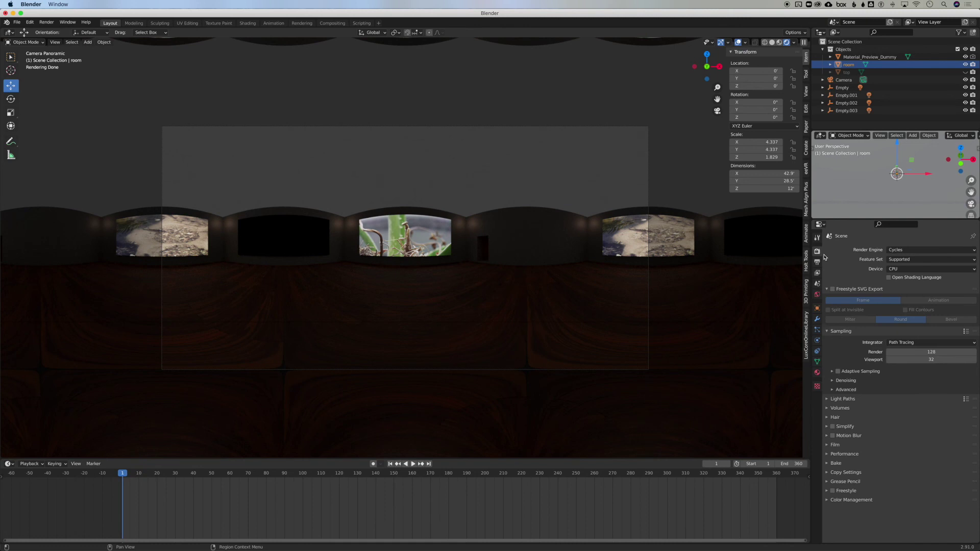
pyautogui.click(895, 270)
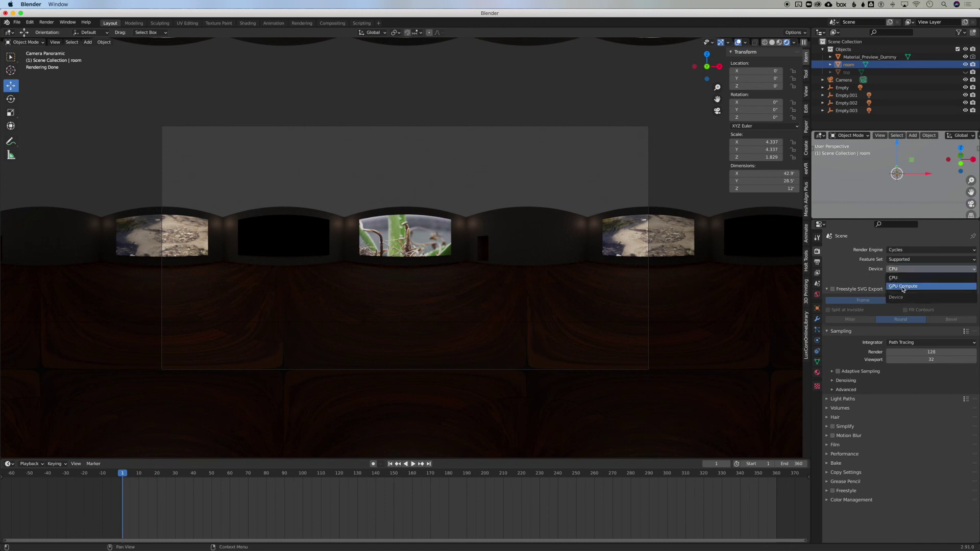
pyautogui.click(908, 278)
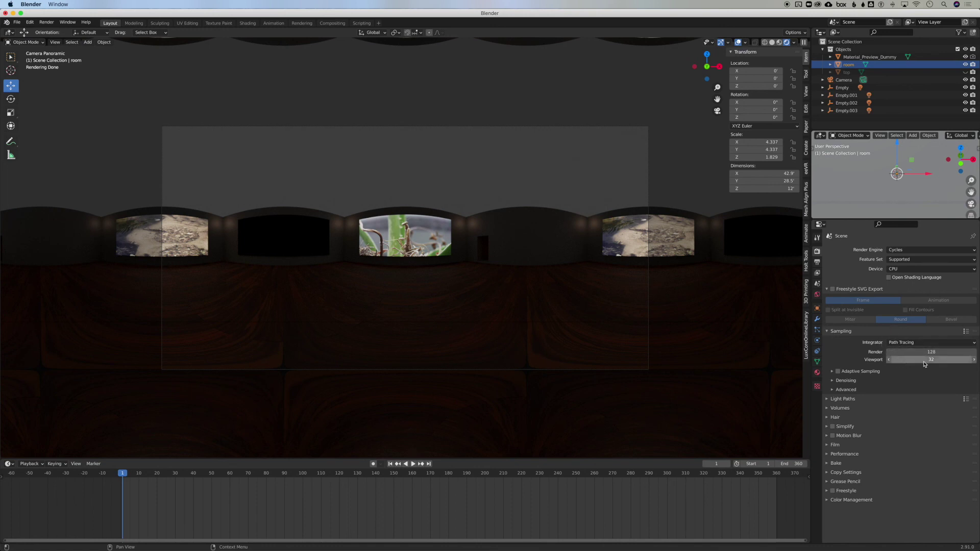
pyautogui.click(943, 355)
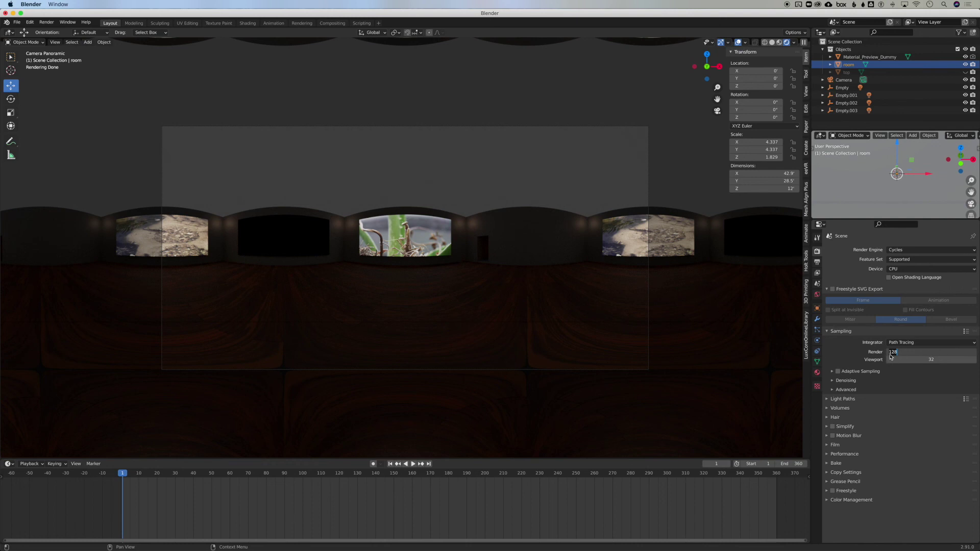
pyautogui.press('Return')
pyautogui.click(903, 353)
pyautogui.click(902, 353)
pyautogui.doubleClick(901, 352)
pyautogui.write('64')
pyautogui.press('Return')
# Enable denoising with NLM for the render and OpenImageDenoise for the viewport, leaving Adaptive Sampling off
pyautogui.click(837, 371)
pyautogui.click(837, 372)
pyautogui.moveTo(835, 372); pyautogui.dragTo(855, 403)
pyautogui.click(889, 423)
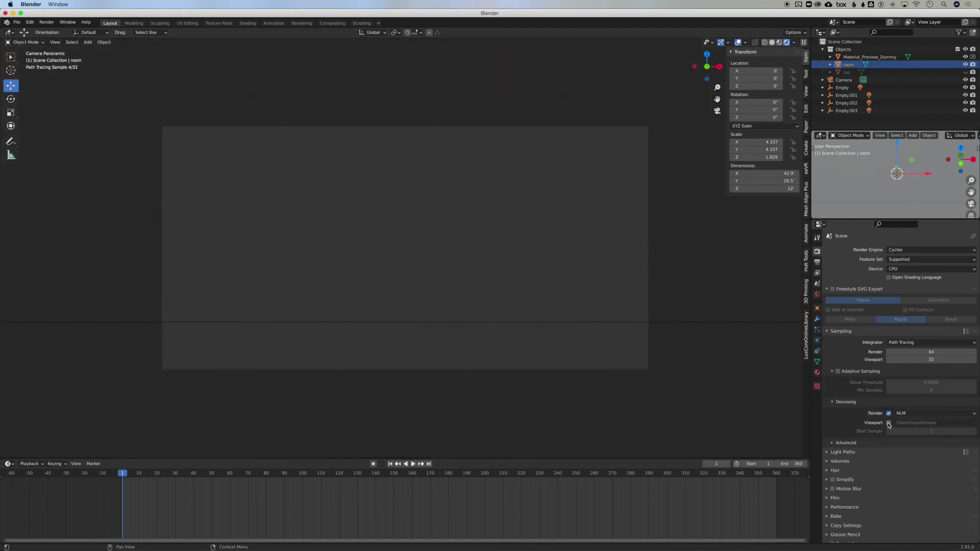
# Start rendering the full animation
pyautogui.click(51, 24)
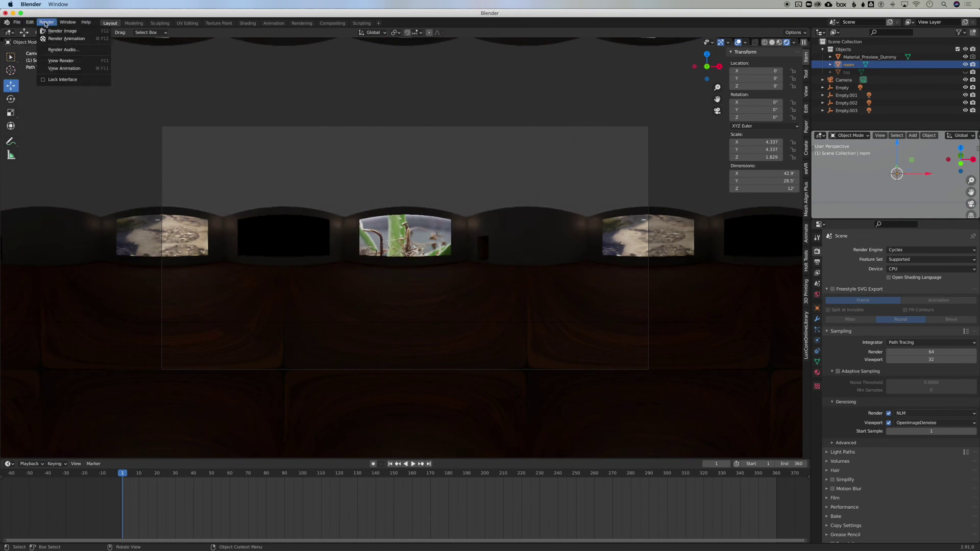
pyautogui.click(54, 39)
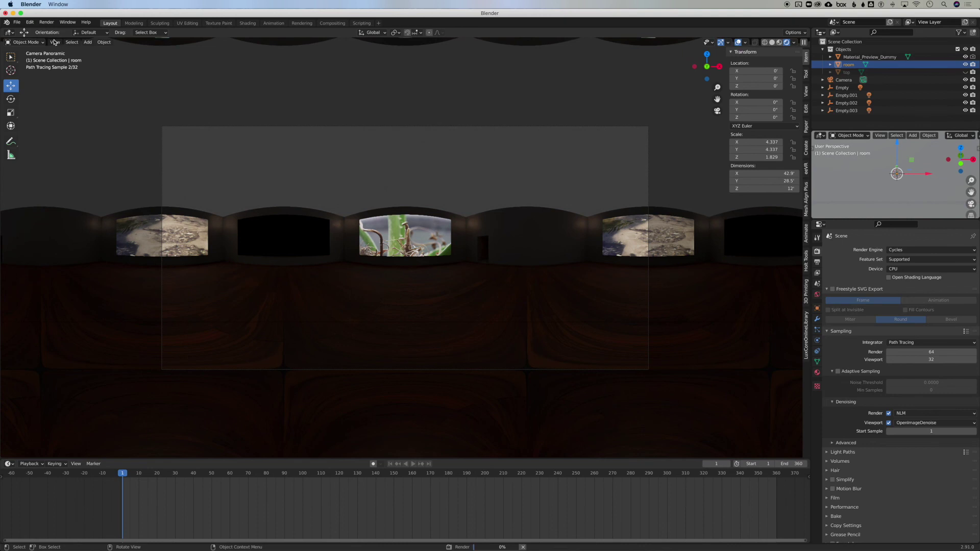